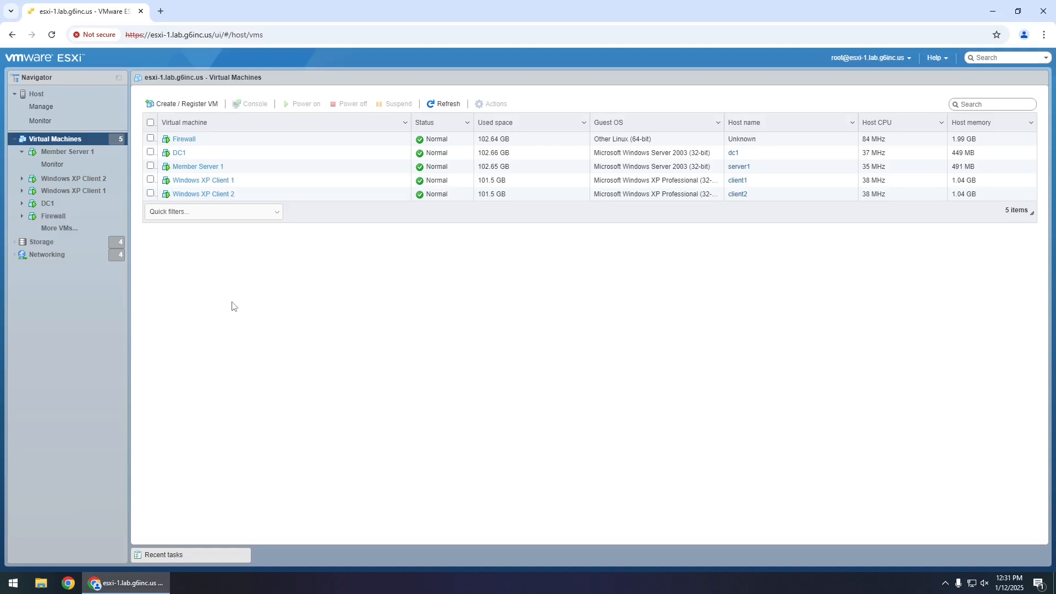
- Go from the host summary to the Virtual Machines list and open Windows XP Client 2's summary
left_click(83, 96)
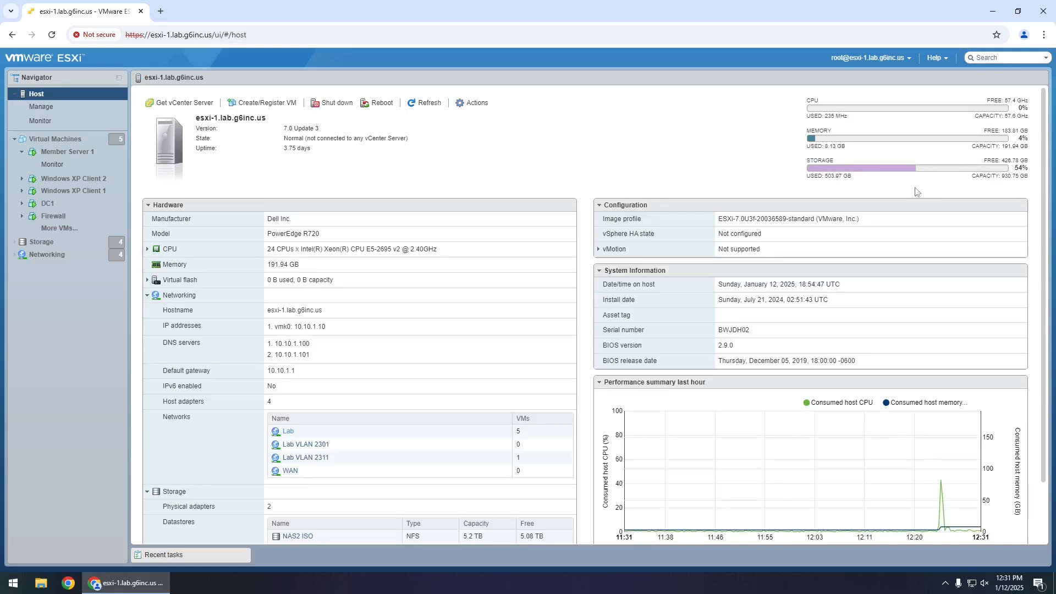
left_click(102, 140)
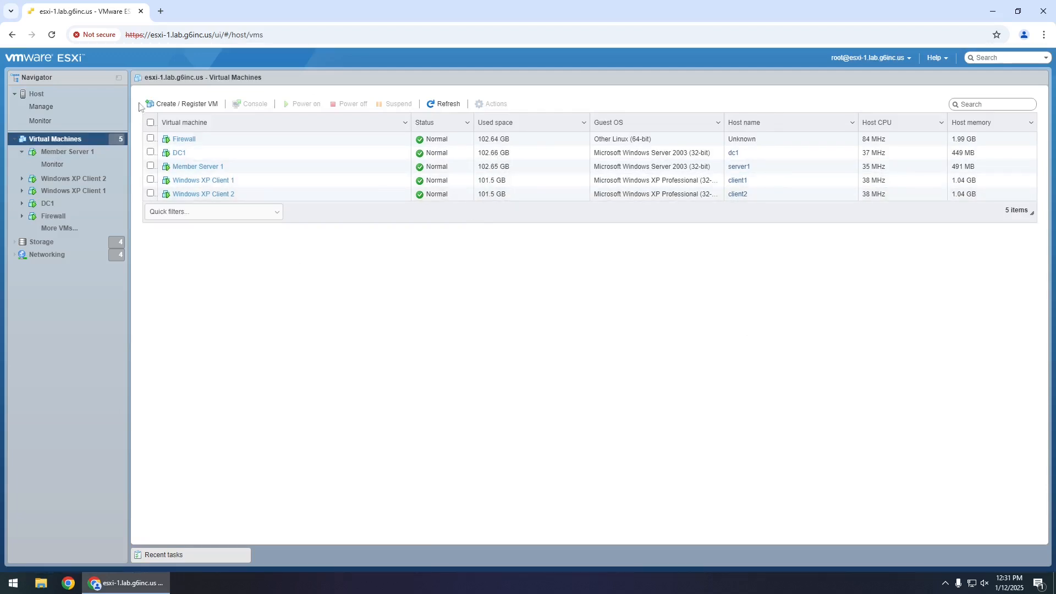
left_click(197, 194)
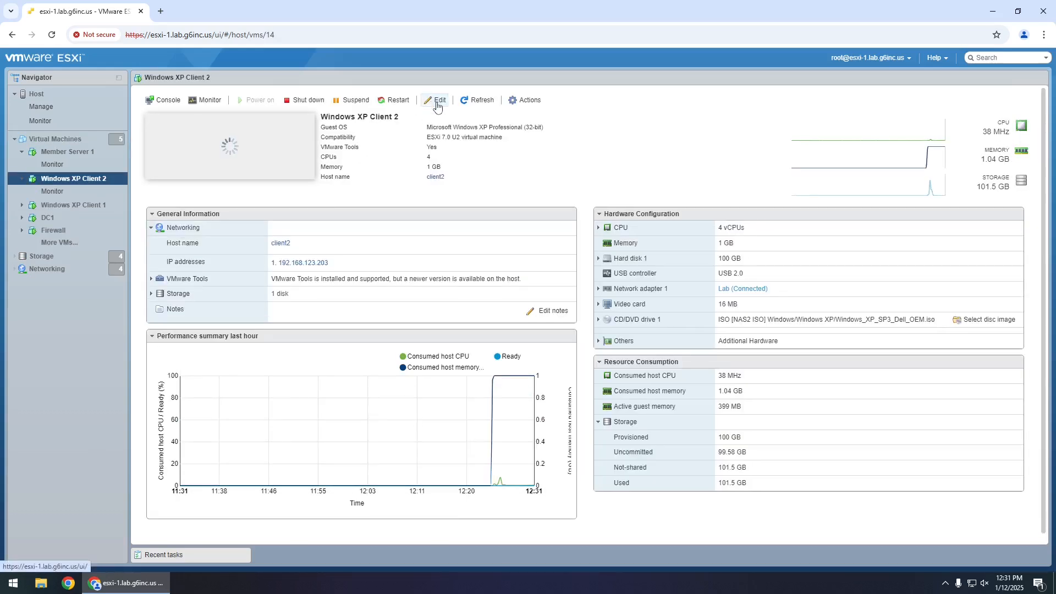
- Edit Windows XP Client 2's hardware and add a new standard hard disk
left_click(436, 101)
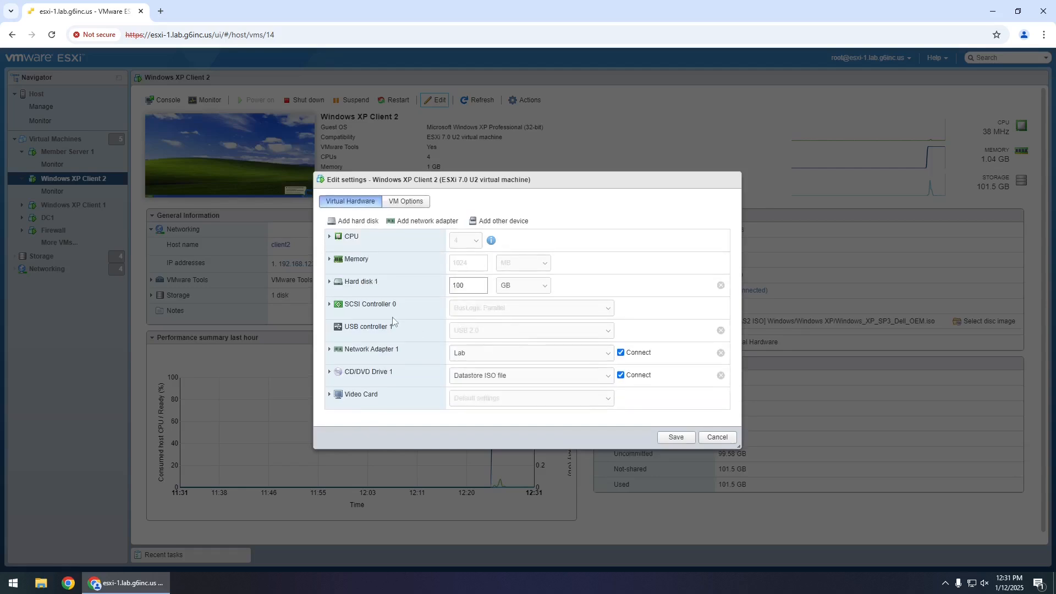
left_click(329, 284)
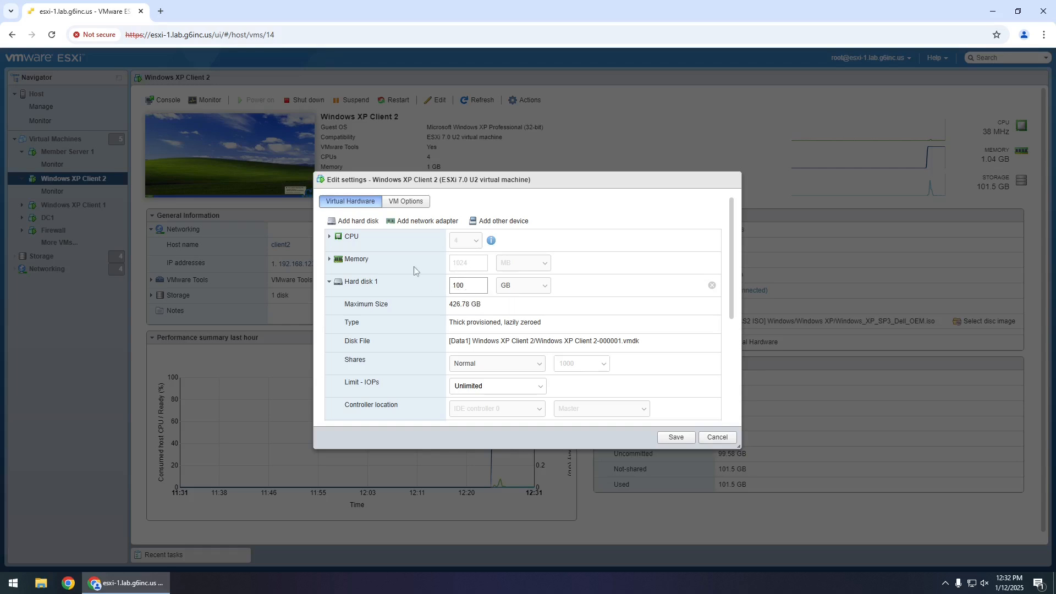
left_click(358, 221)
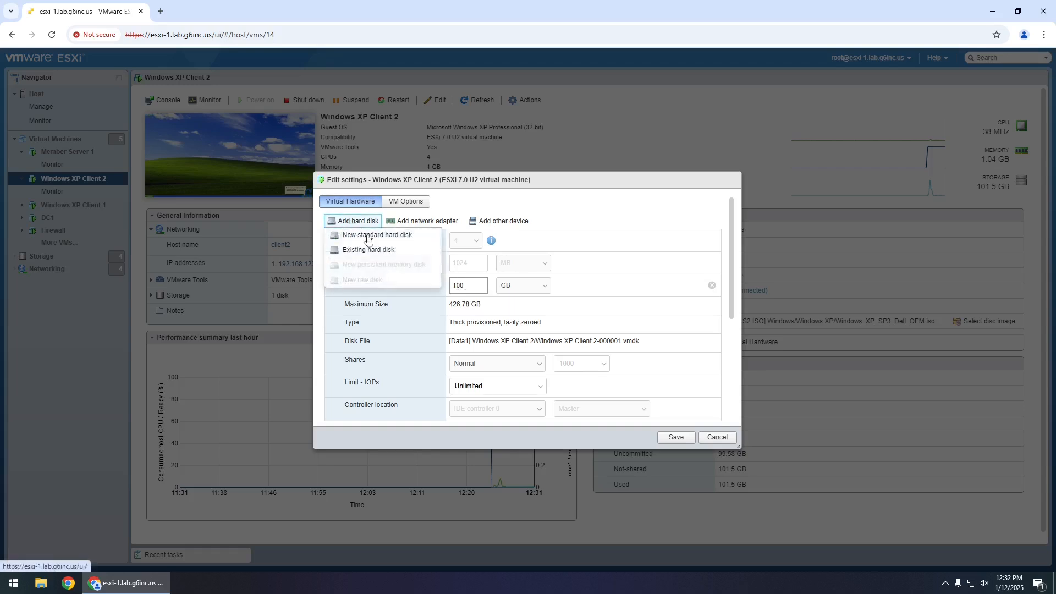
left_click(374, 236)
scroll(393, 286, "down", 3)
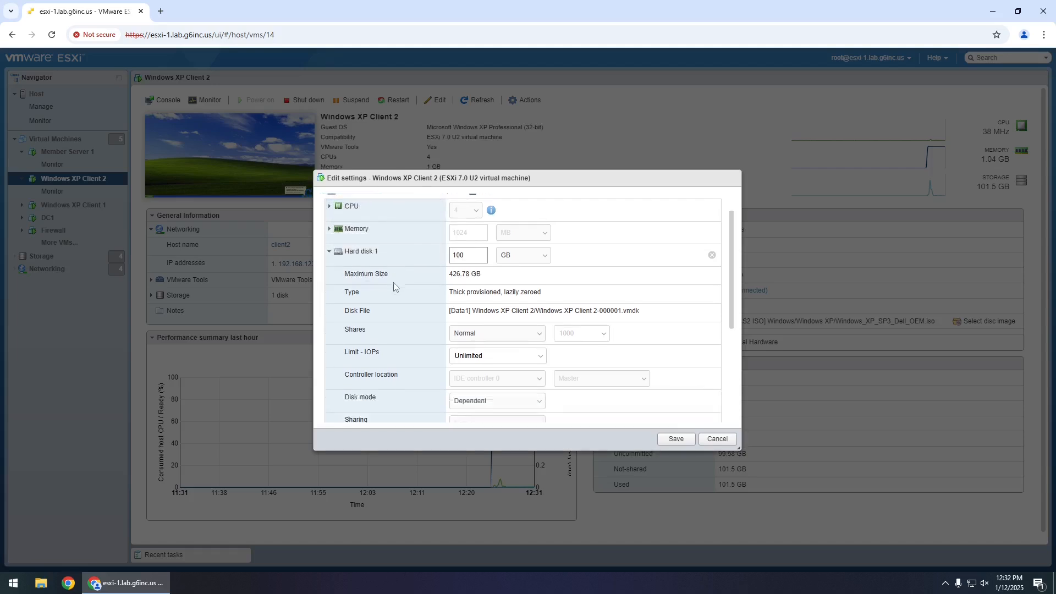
scroll(391, 286, "down", 1)
scroll(374, 293, "up", 1)
scroll(350, 300, "down", 1)
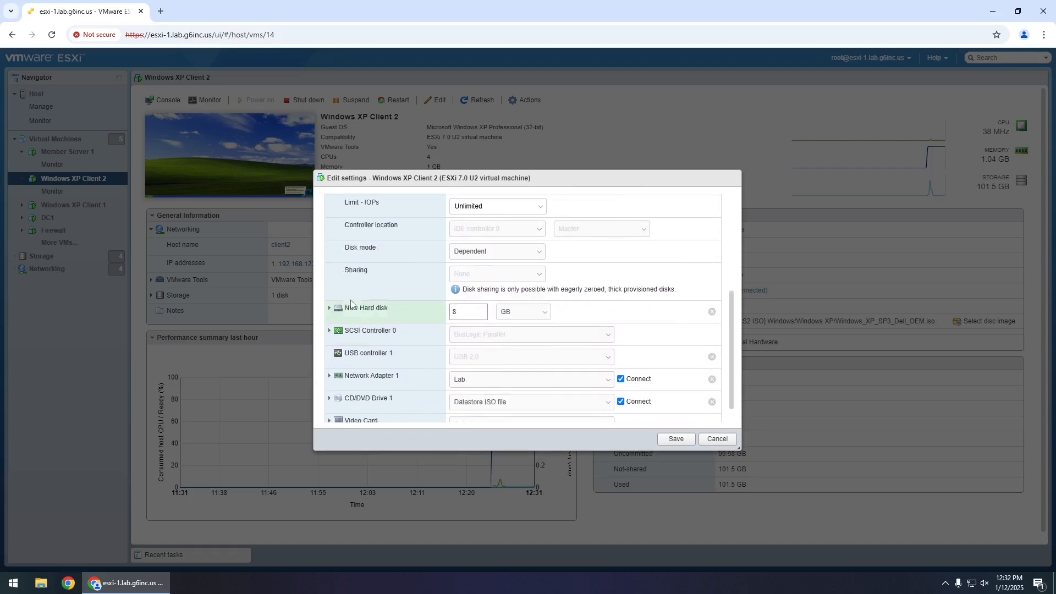
- Set the new disk to 100 GB, thin provisioned, then cancel without saving the changes
left_click(330, 290)
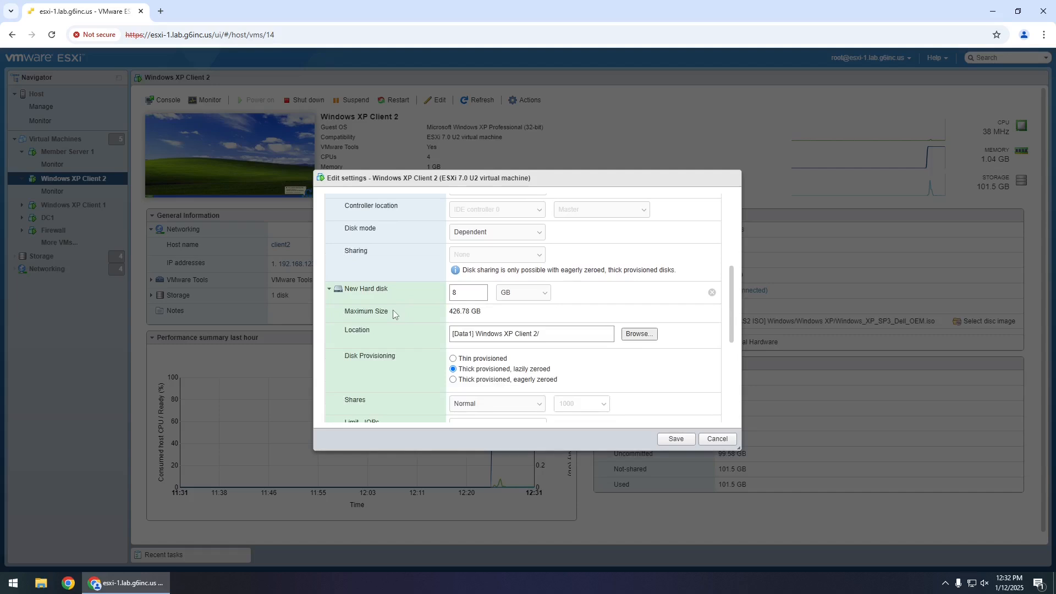
scroll(388, 297, "down", 1)
left_click(331, 242)
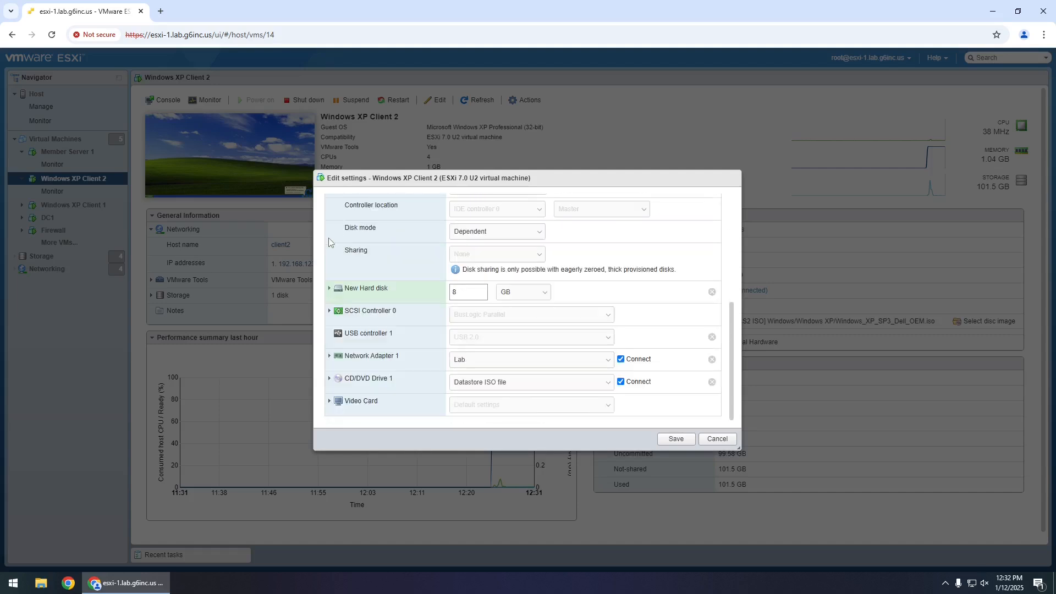
left_click_drag(463, 292, 435, 292)
type("100")
left_click(329, 292)
left_click(454, 359)
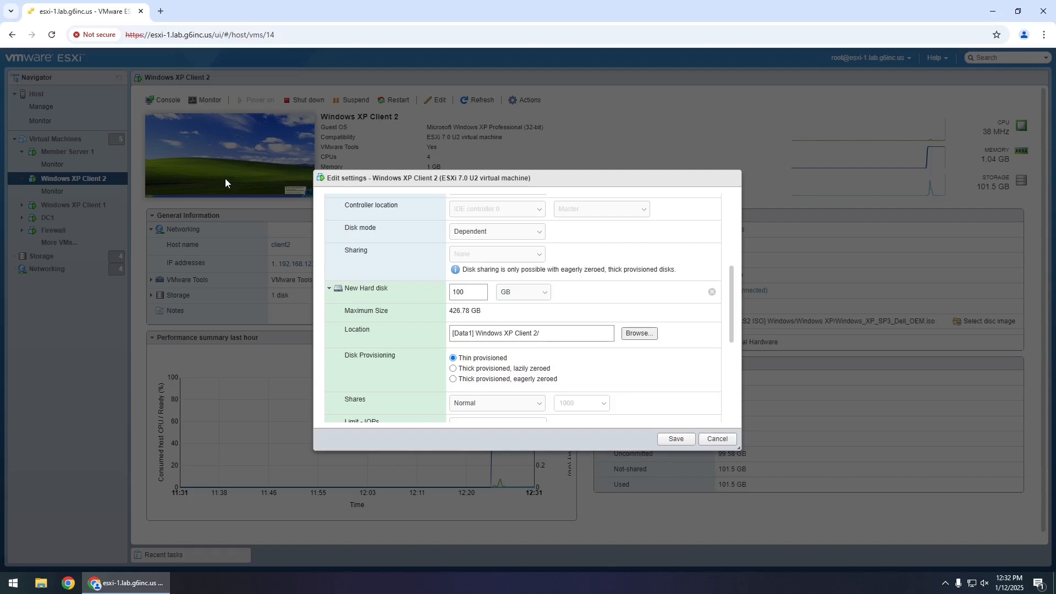
left_click(721, 439)
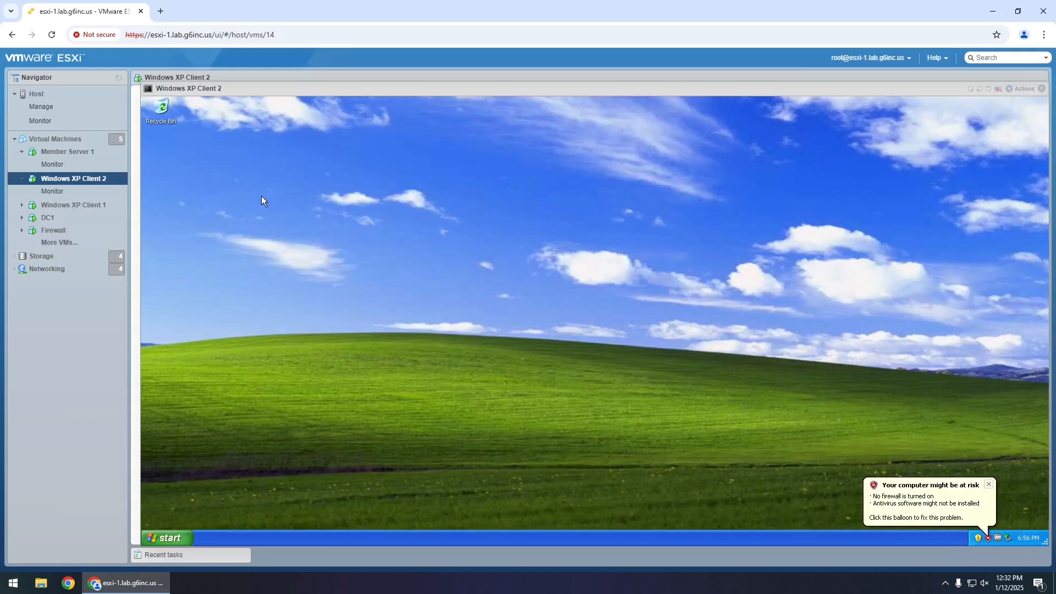
left_click(182, 534)
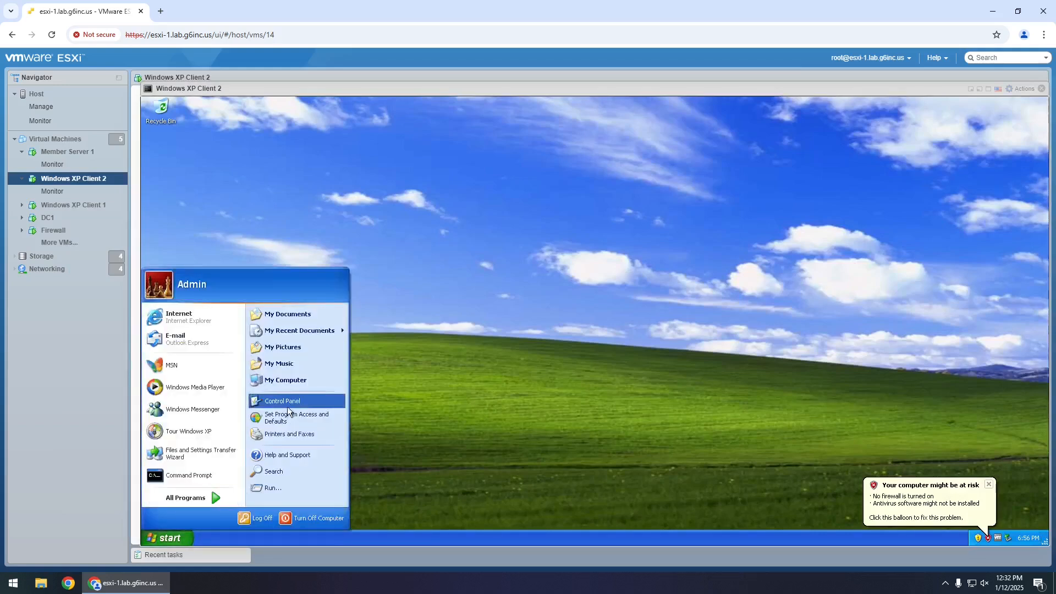
left_click(296, 381)
double_click(300, 263)
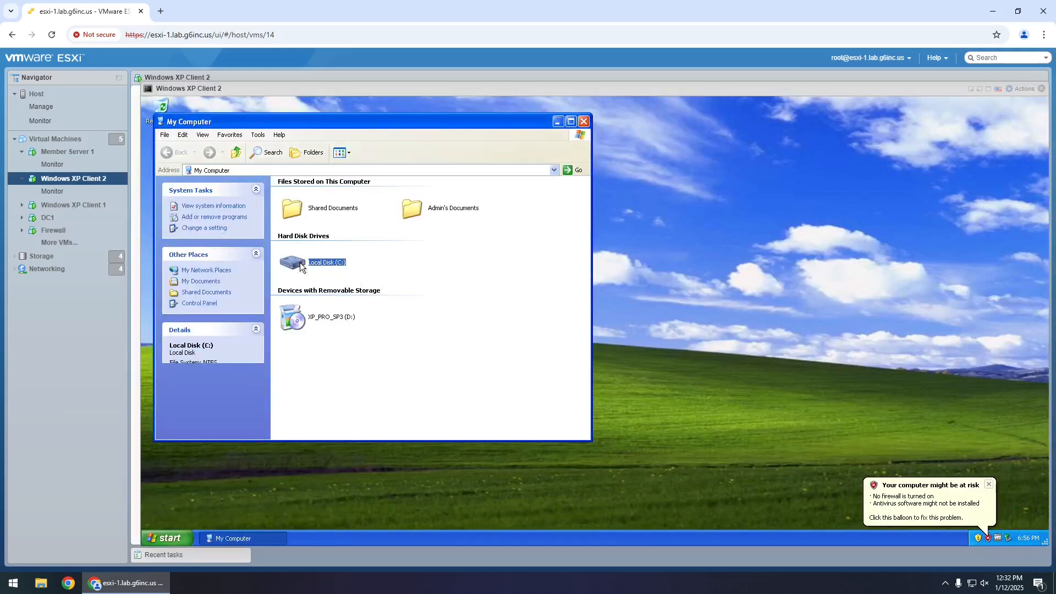
right_click(301, 263)
left_click(361, 364)
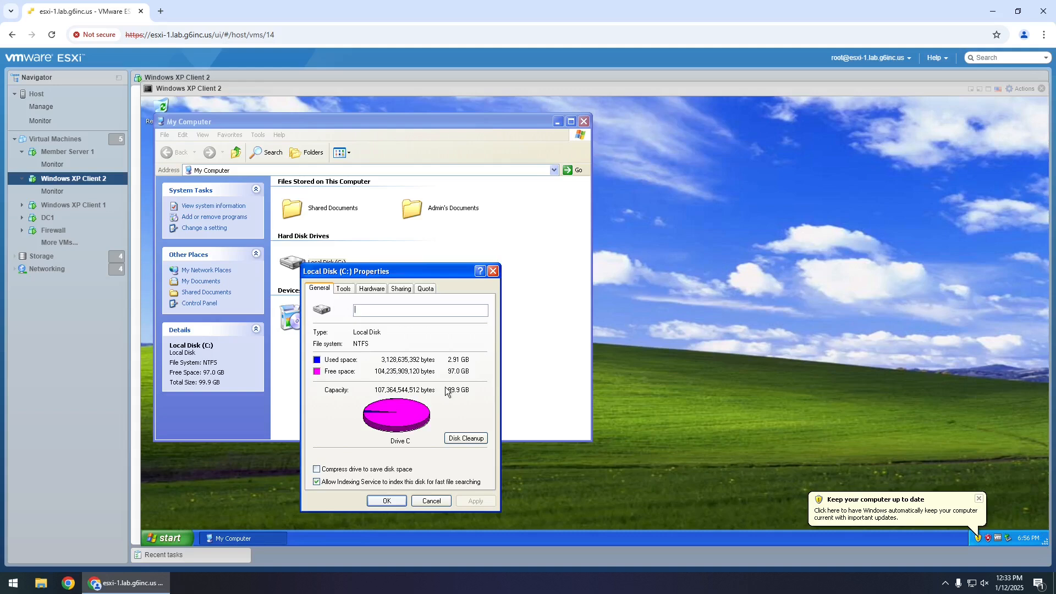
left_click(431, 501)
left_click(584, 122)
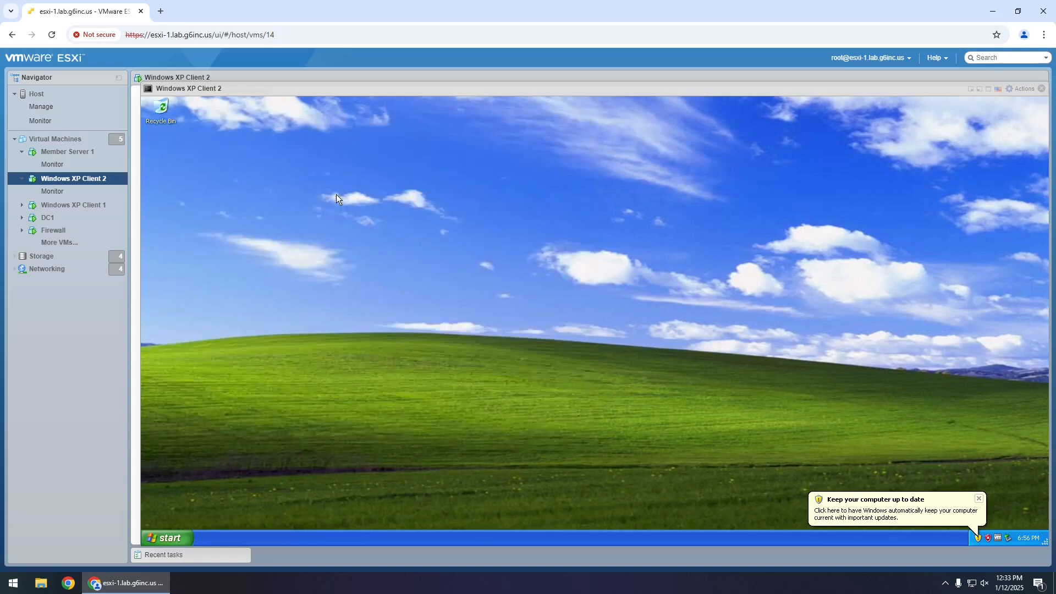
- Close the Windows XP Client 2 console and return to the five-VM Virtual Machines list
left_click(1042, 88)
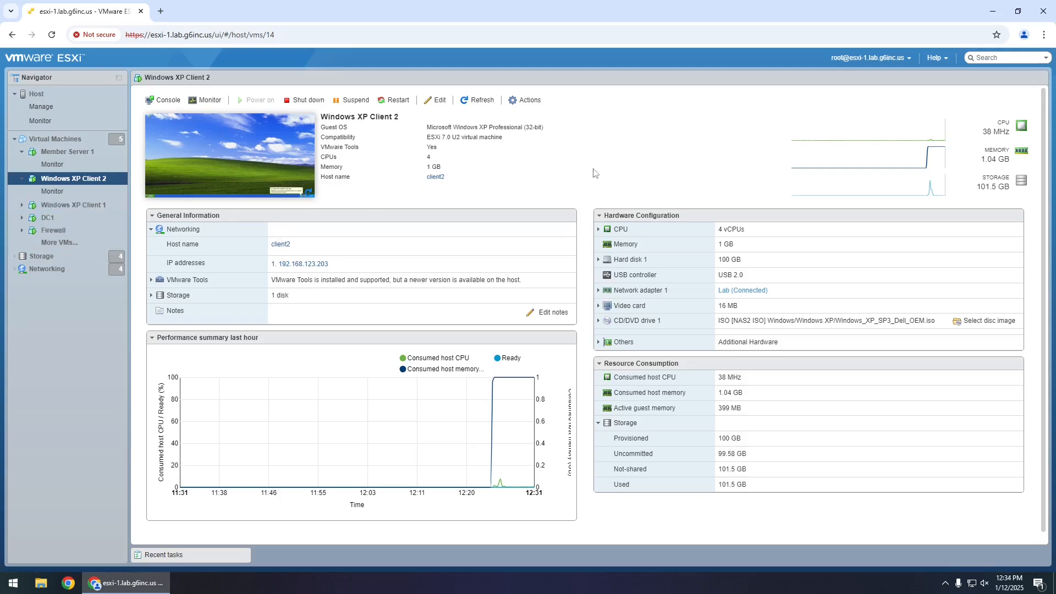
left_click(55, 139)
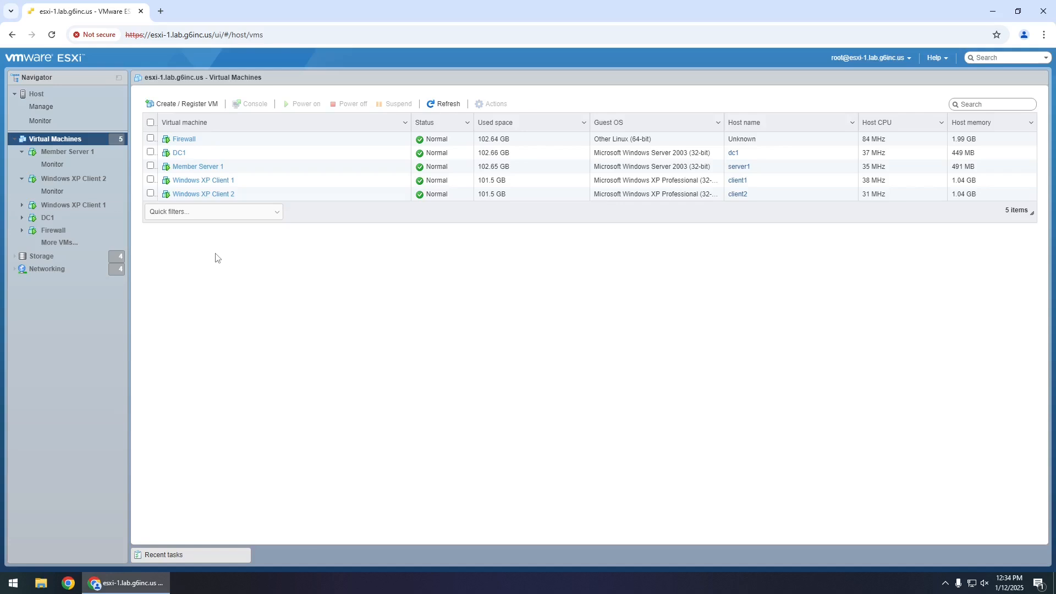
left_click(48, 269)
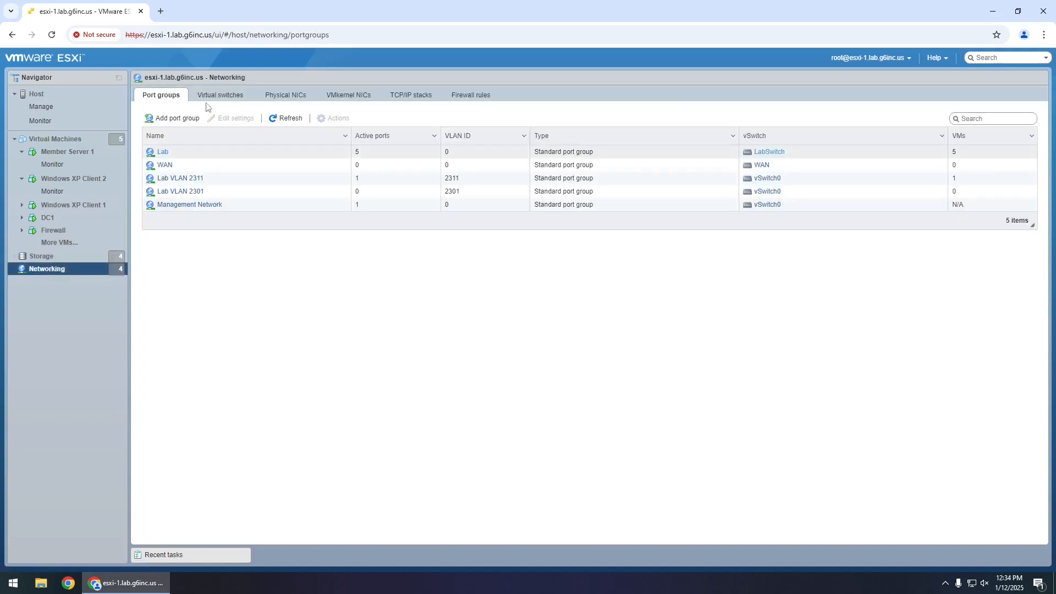
left_click(221, 95)
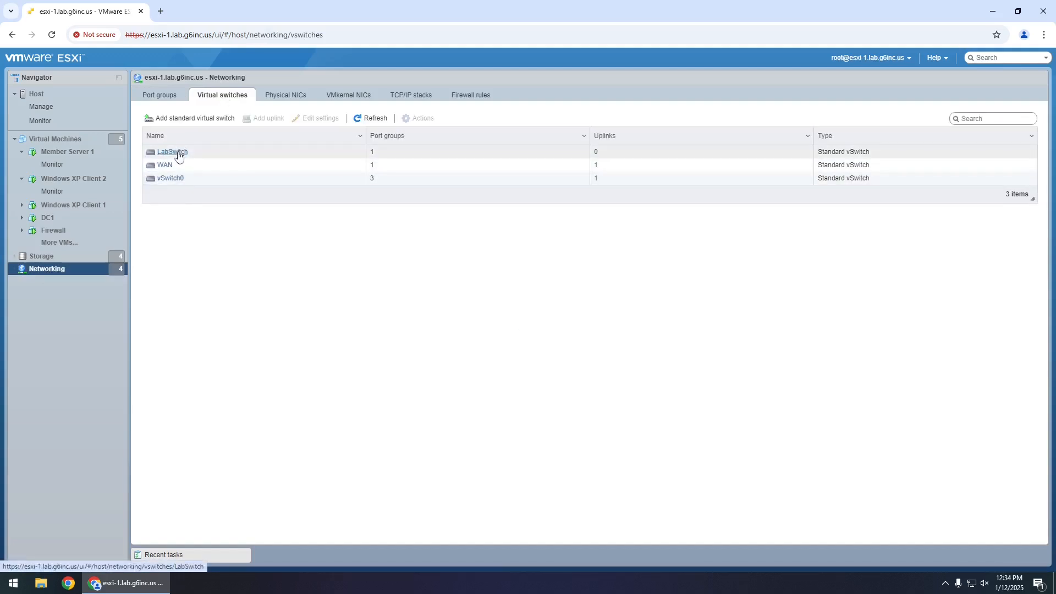
left_click(165, 98)
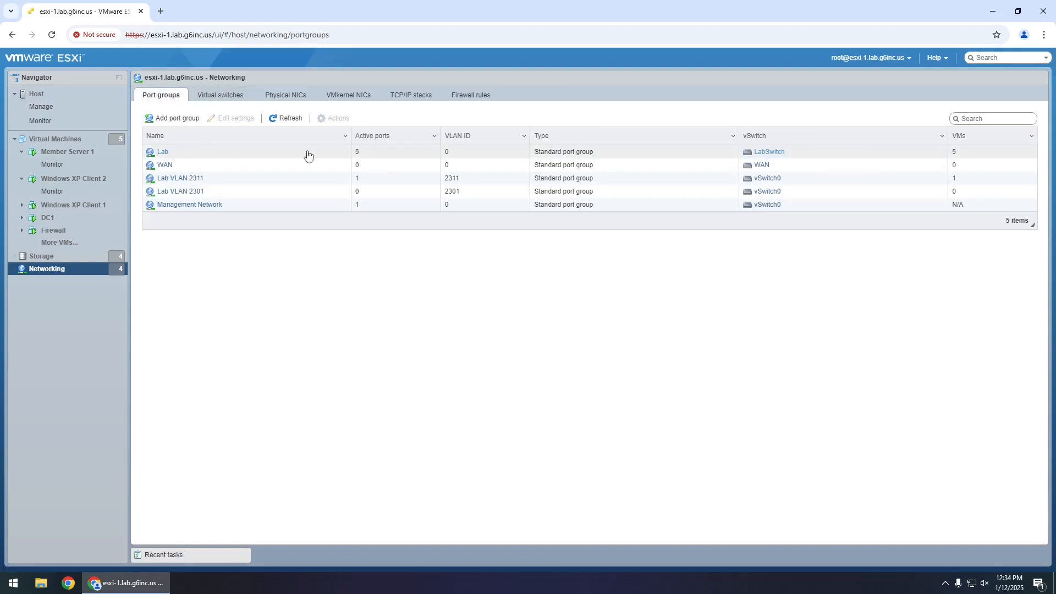
left_click(55, 139)
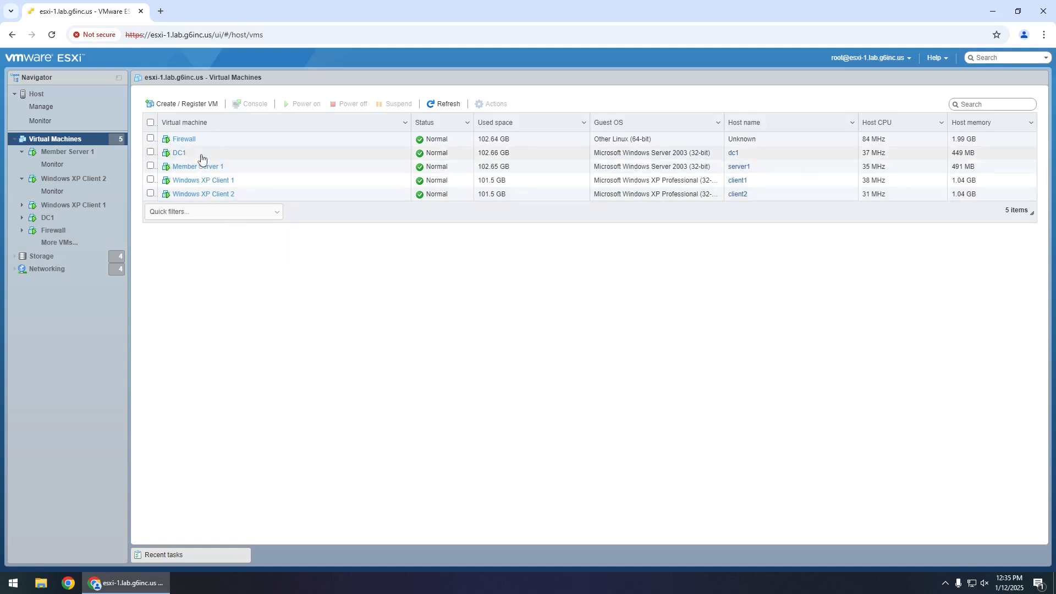
- Select DC1, close its embedded console, and open the console in a new browser tab
left_click(179, 153)
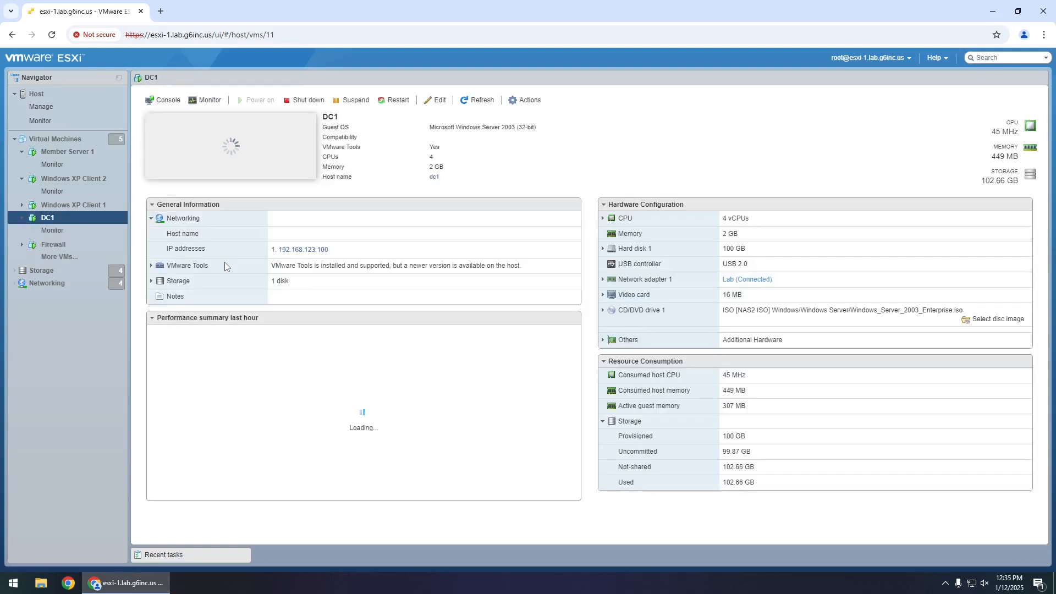
left_click(259, 192)
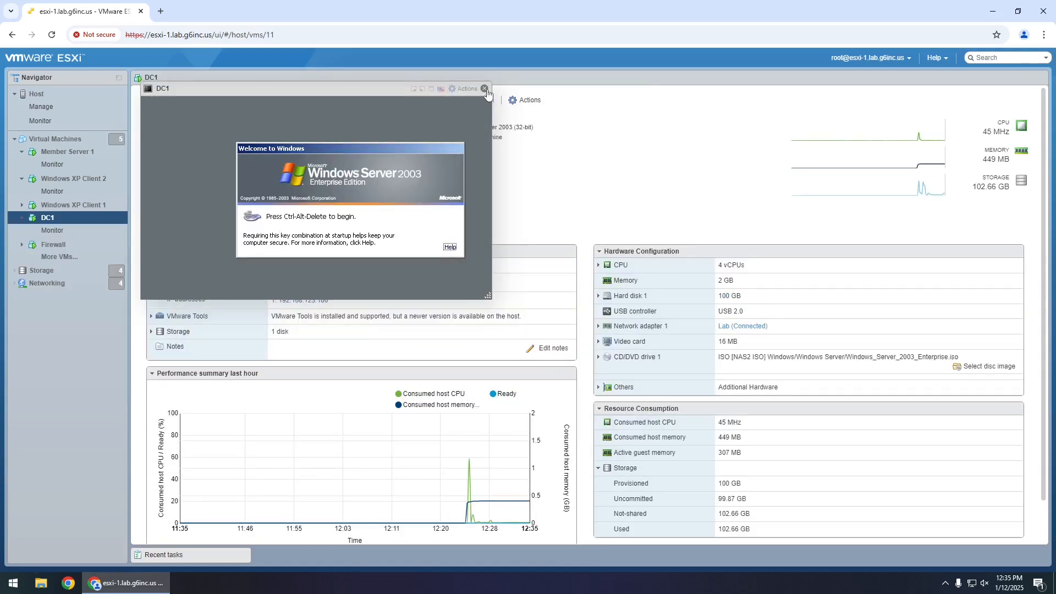
left_click(487, 95)
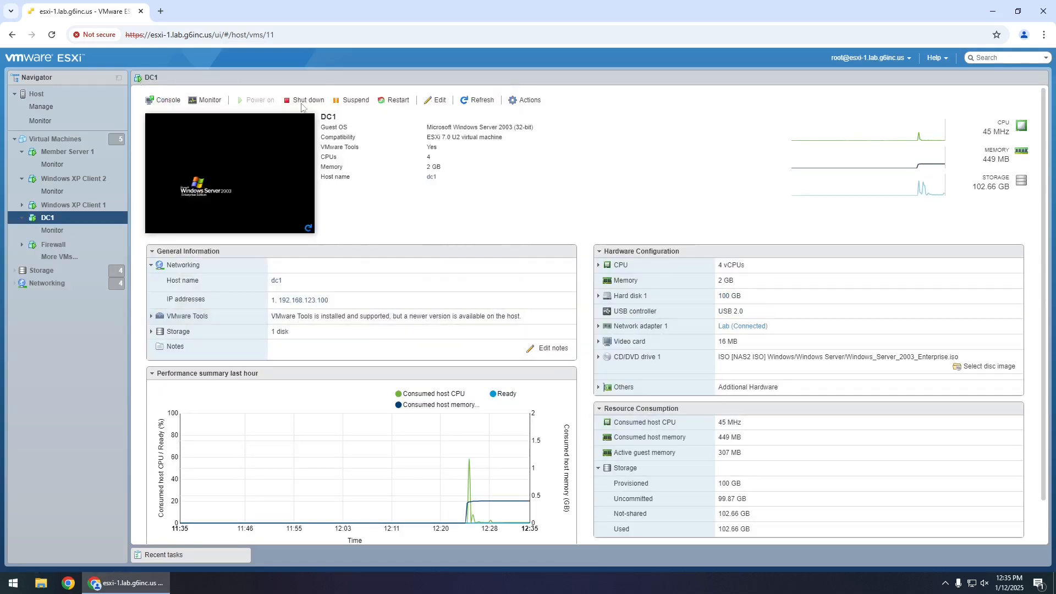
left_click(166, 101)
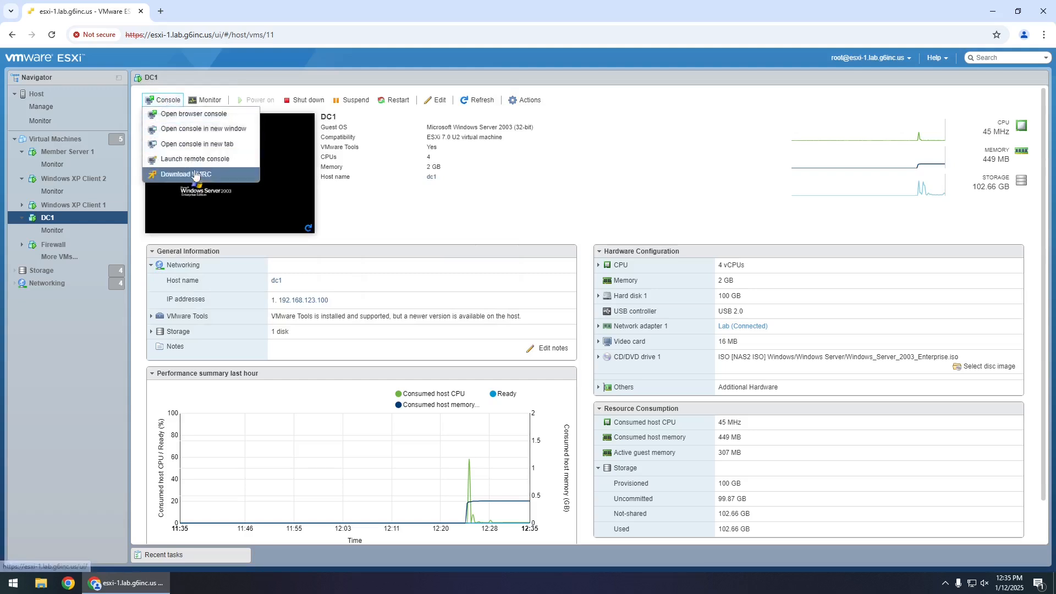
left_click(197, 143)
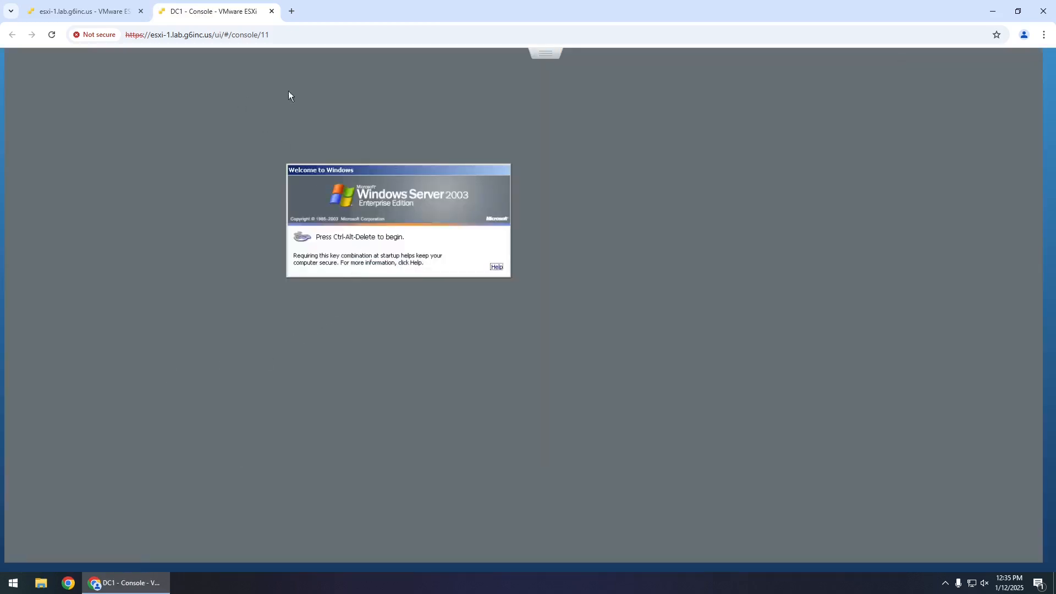
- Send Ctrl-Alt-Delete to DC1 and log on as Administrator with the account password
left_click(545, 53)
mouse_move(646, 98)
mouse_move(740, 129)
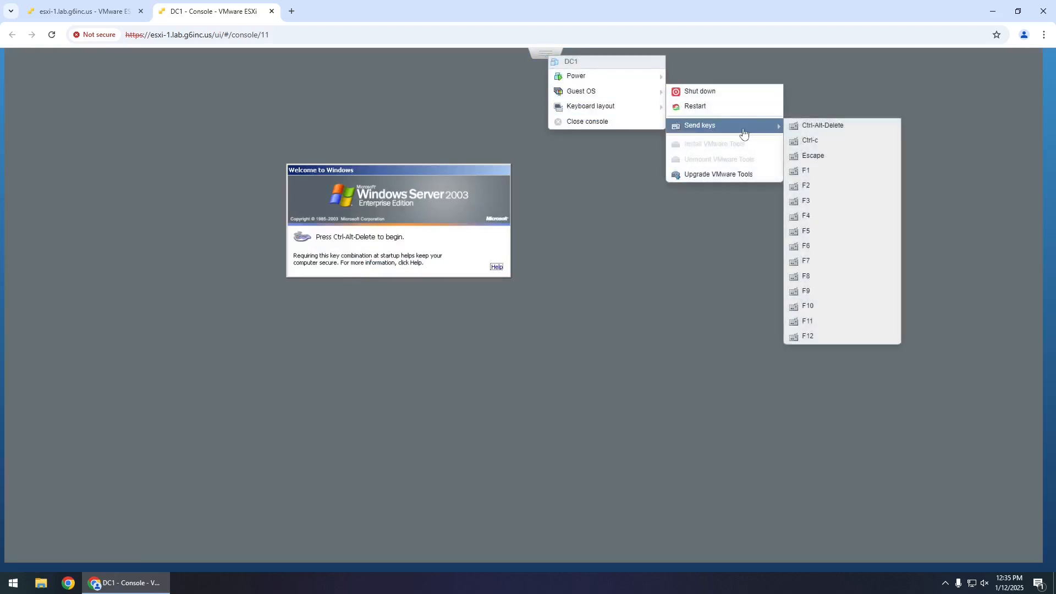
left_click(809, 125)
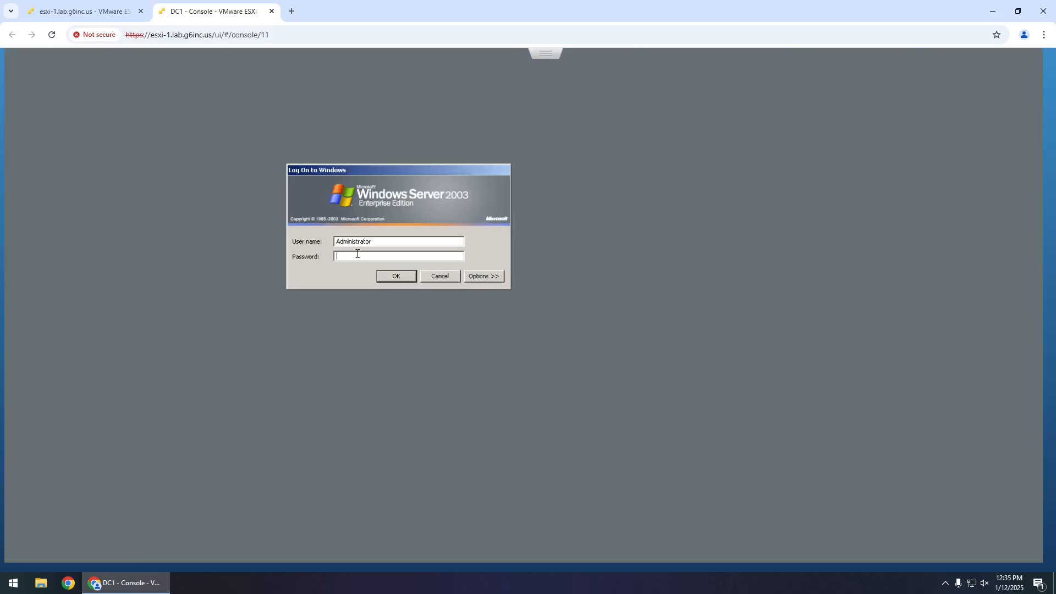
left_click(477, 276)
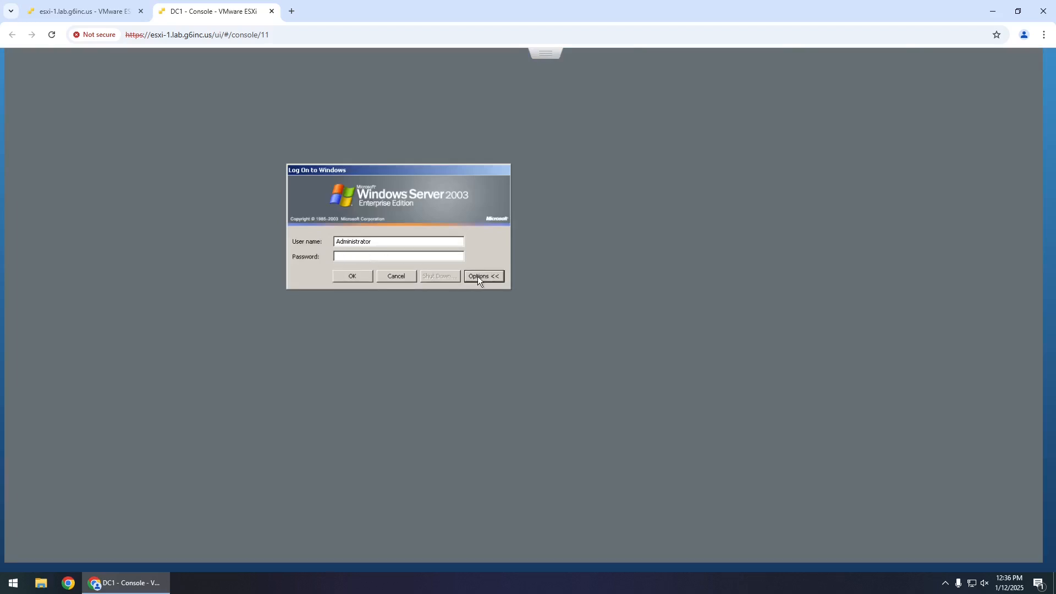
left_click(402, 257)
type("**************")
key("Return")
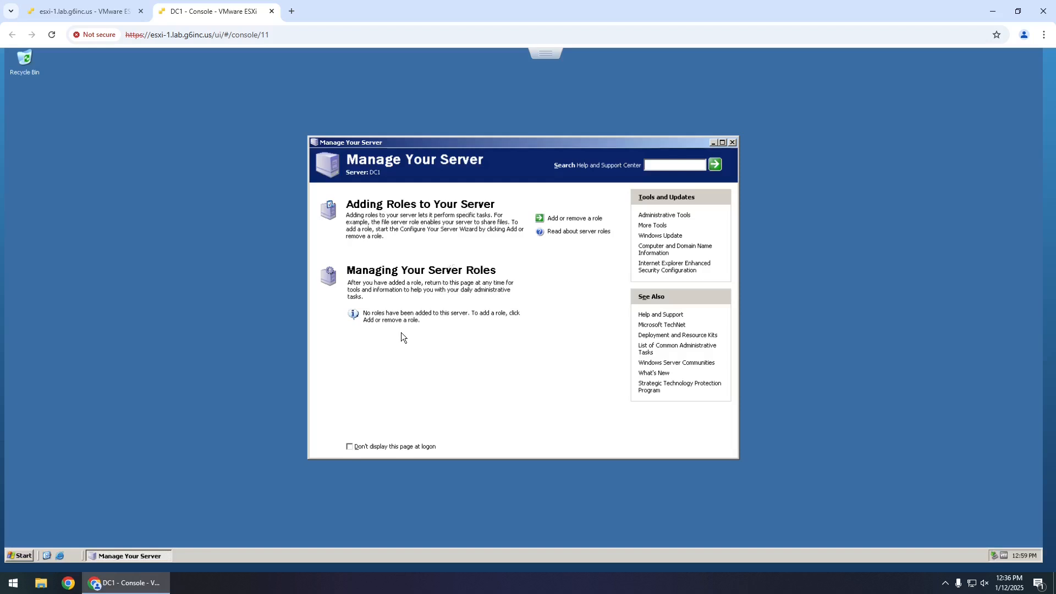
left_click(19, 556)
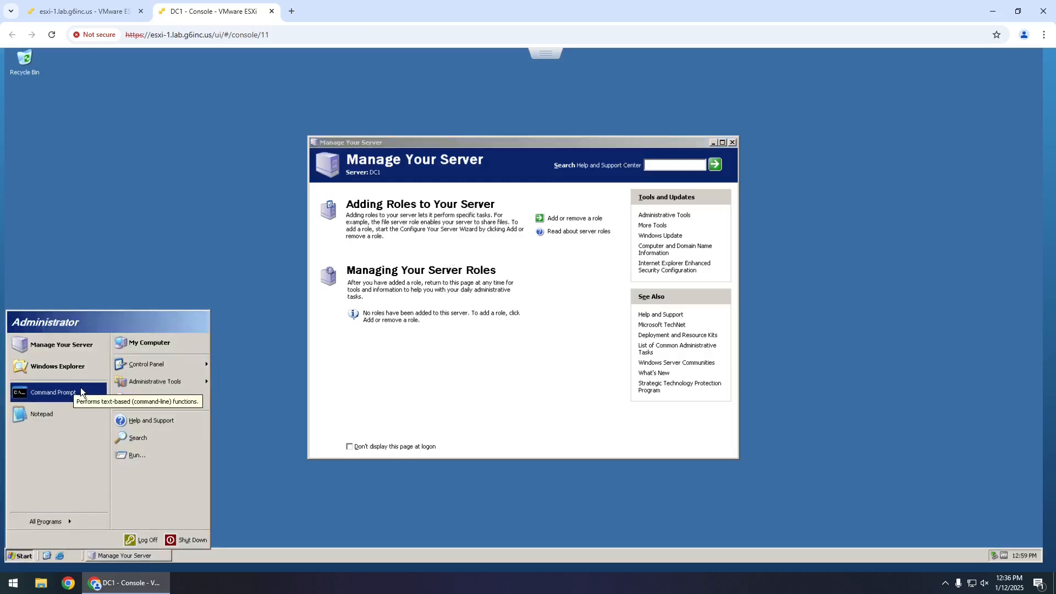
left_click(142, 459)
type("ncpa.cpl")
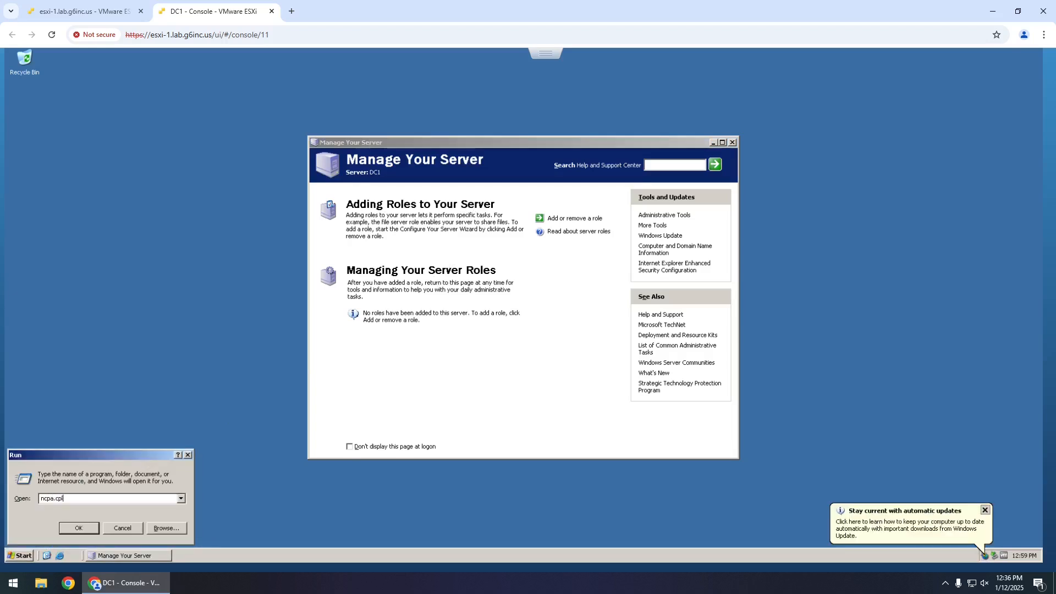
key("Return")
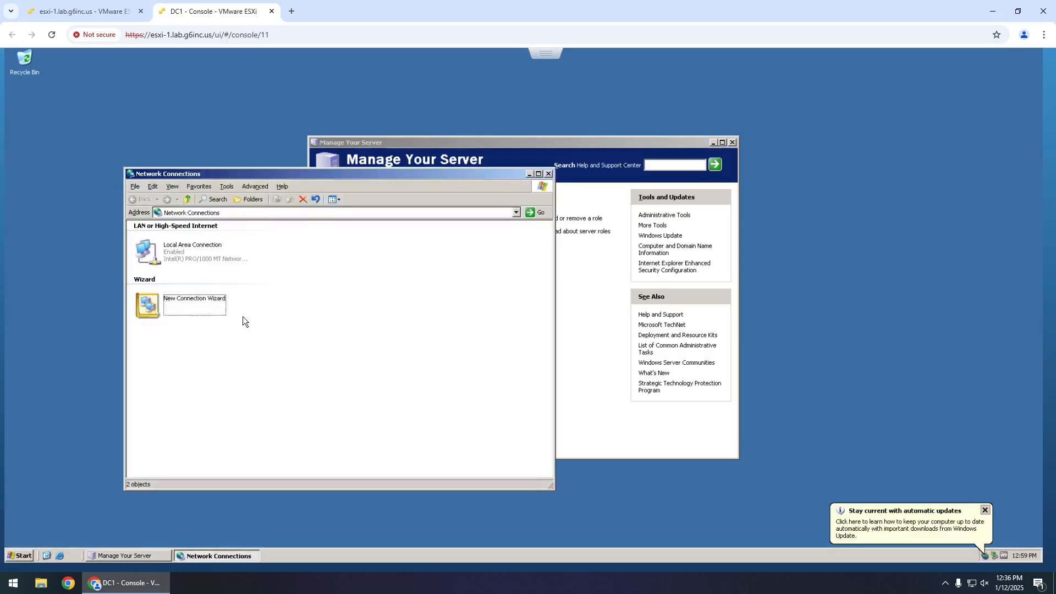
double_click(170, 246)
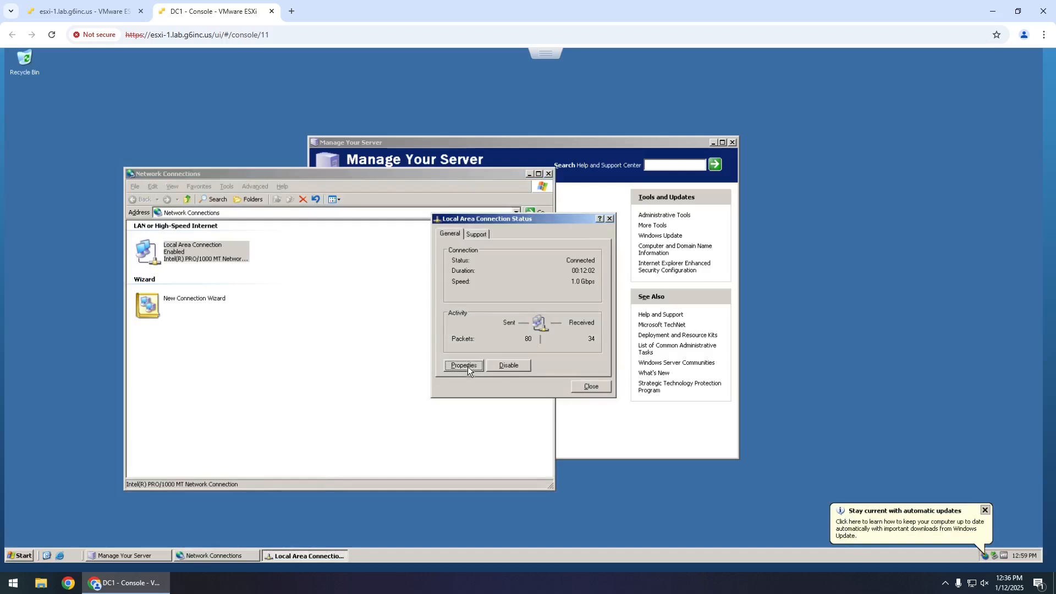
left_click(482, 236)
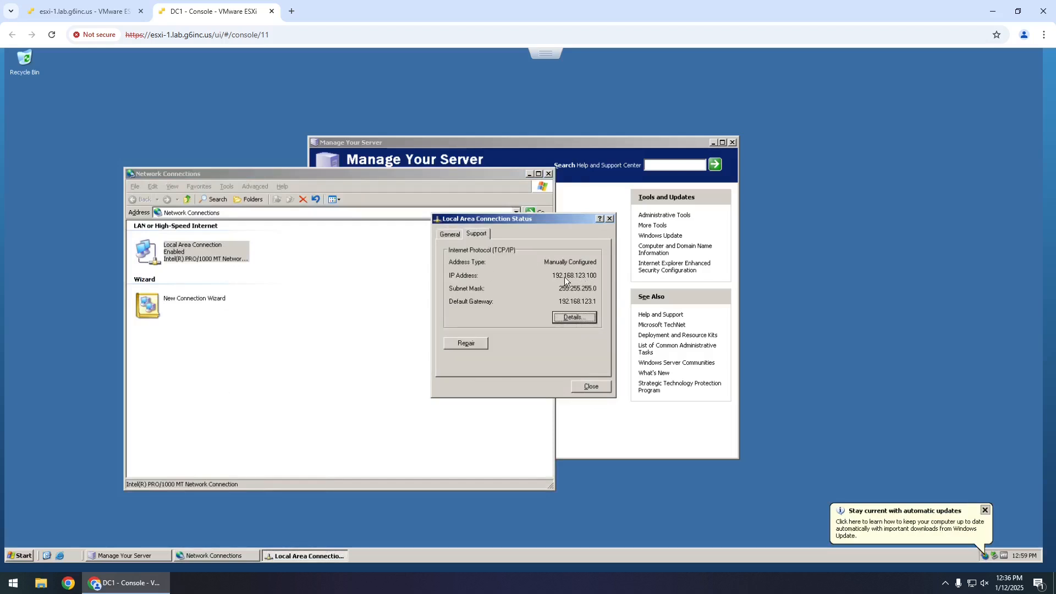
left_click(611, 220)
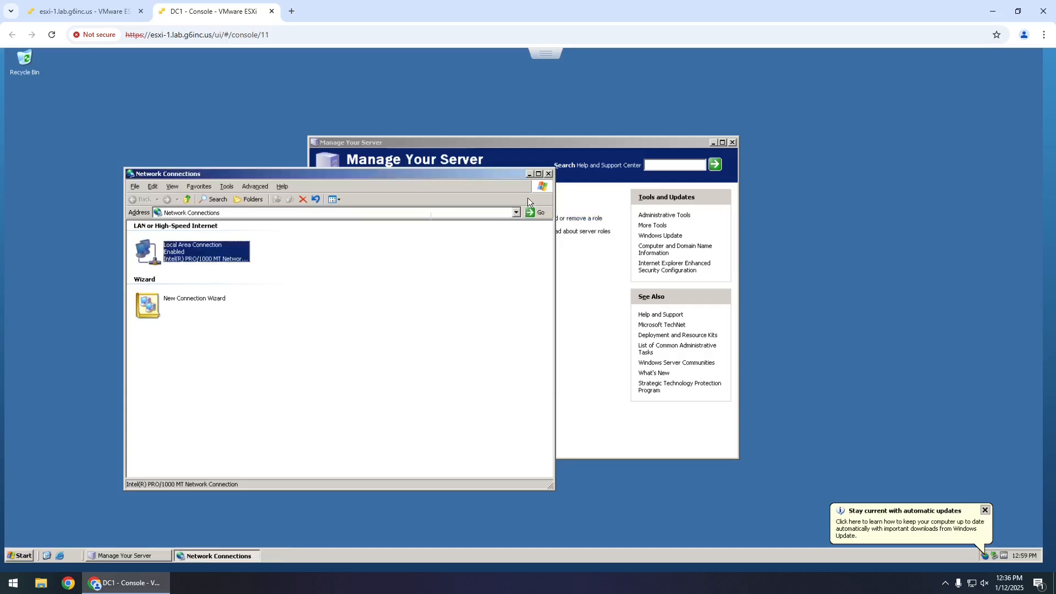
left_click(548, 173)
left_click(20, 557)
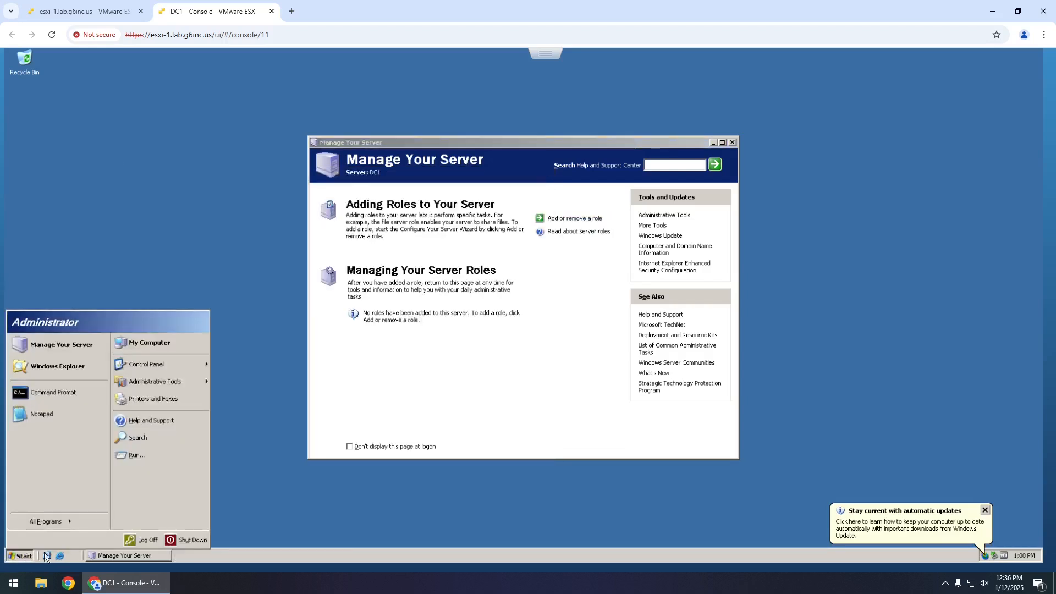
right_click(150, 343)
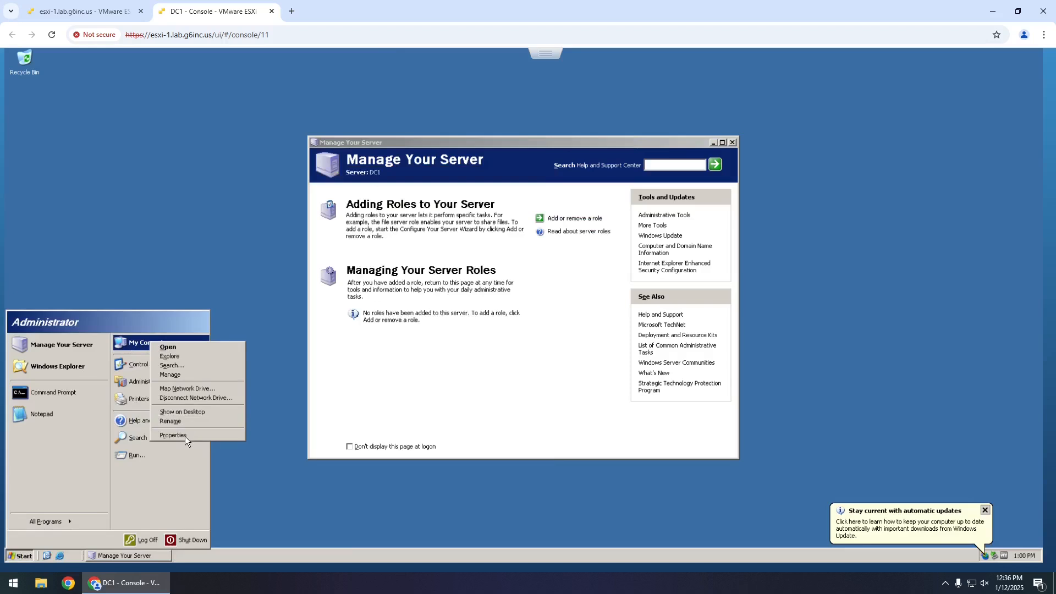
left_click(185, 436)
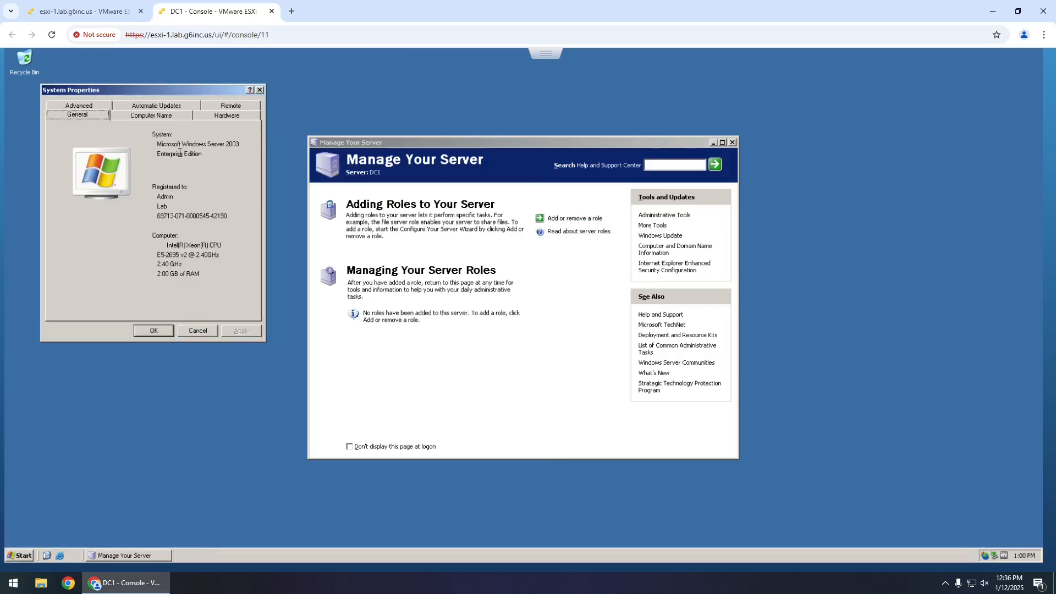
left_click(166, 118)
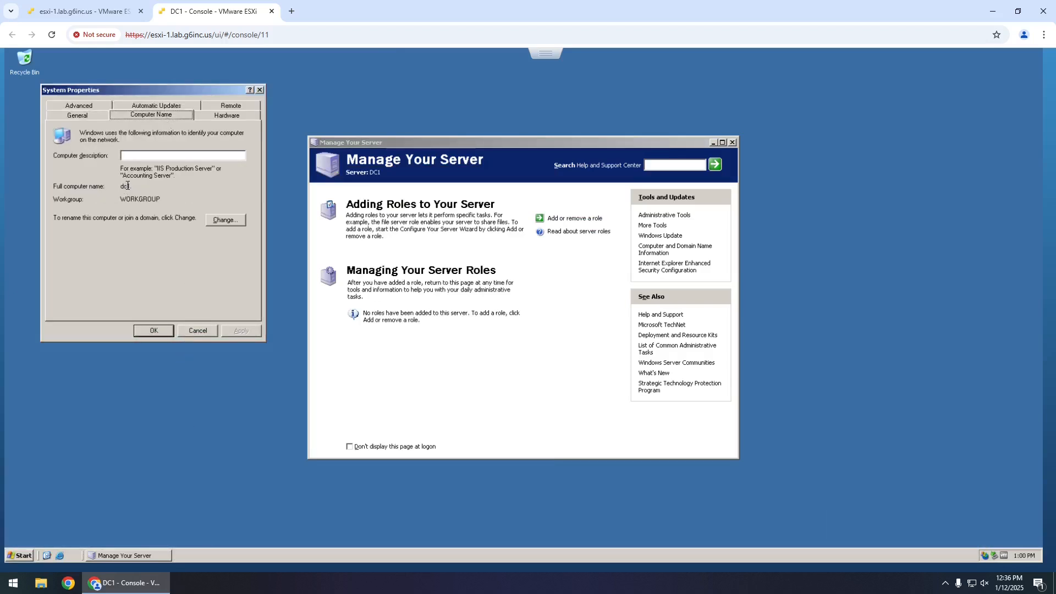
left_click(196, 331)
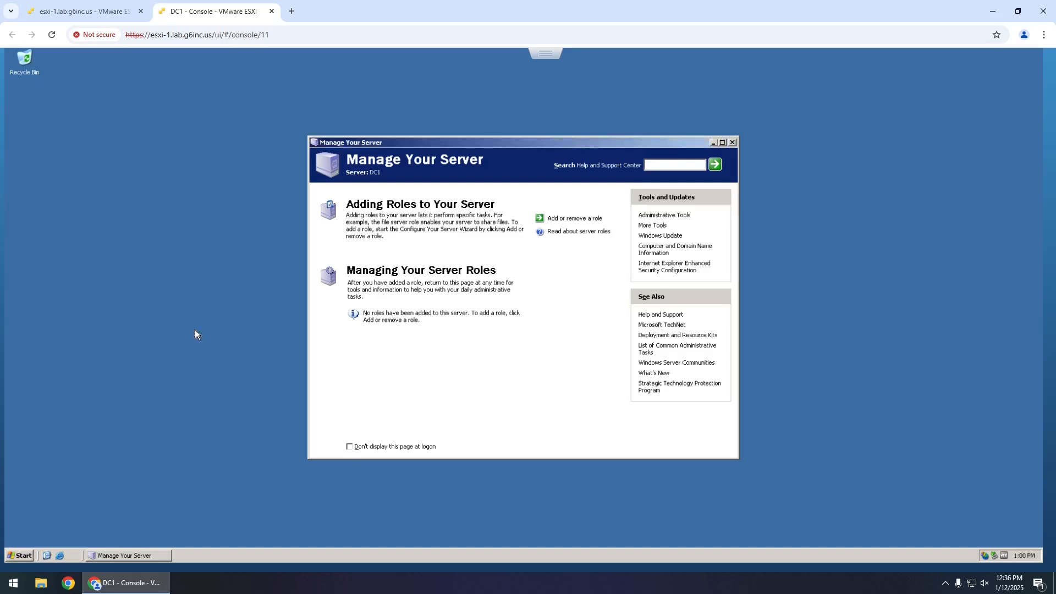
- Add a role via Custom configuration, selecting Domain Controller (Active Directory)
left_click(574, 219)
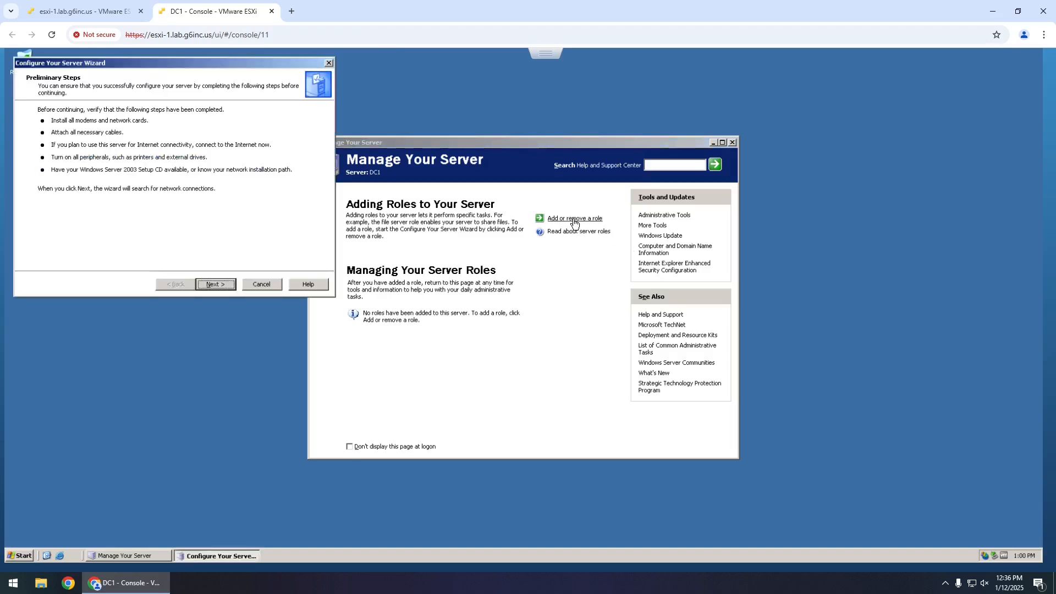
left_click(225, 285)
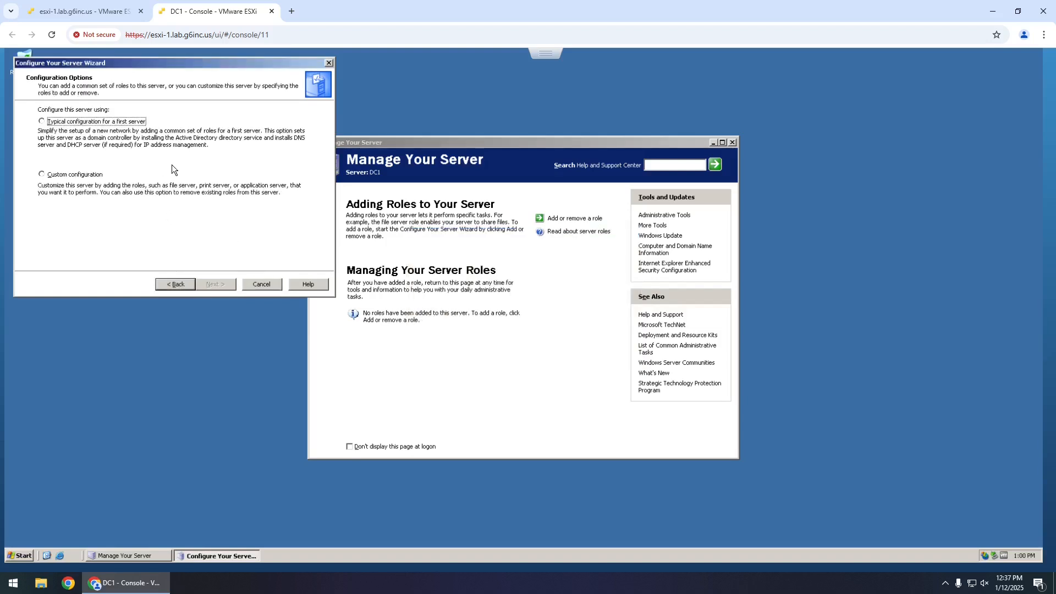
left_click(42, 175)
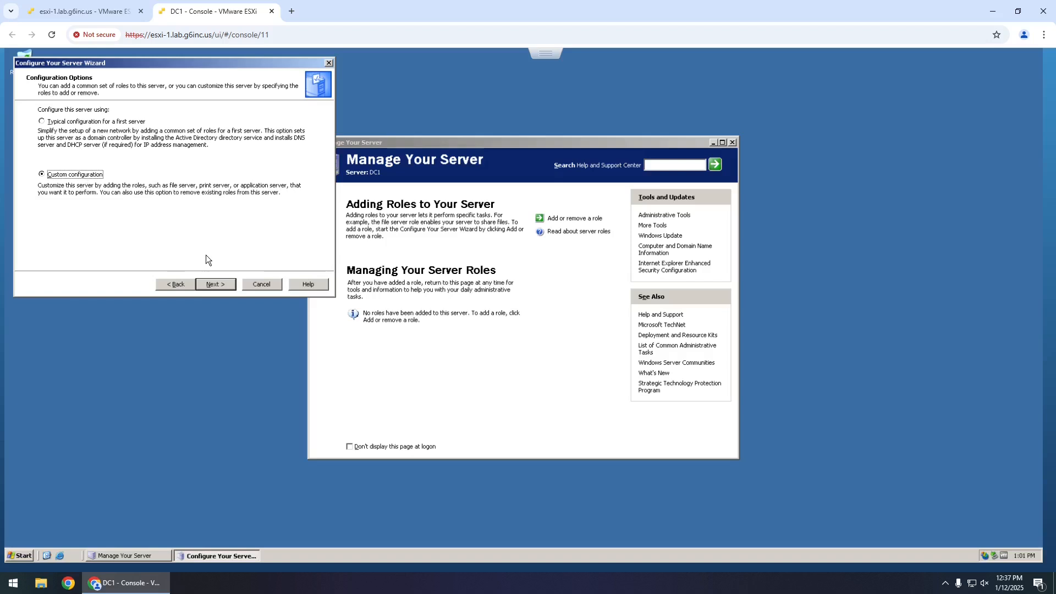
left_click(215, 285)
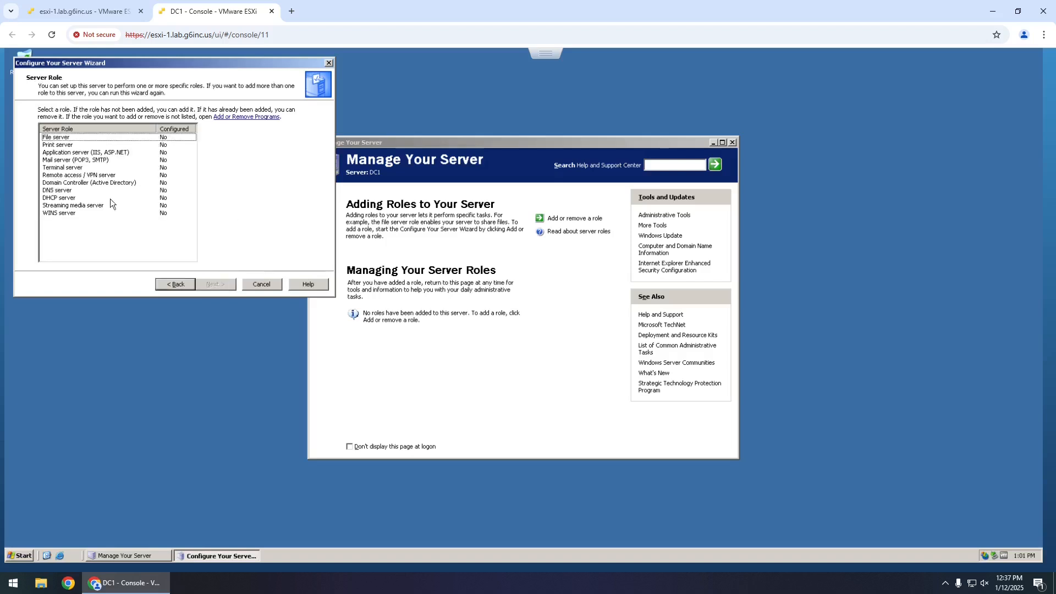
left_click(67, 184)
left_click(216, 281)
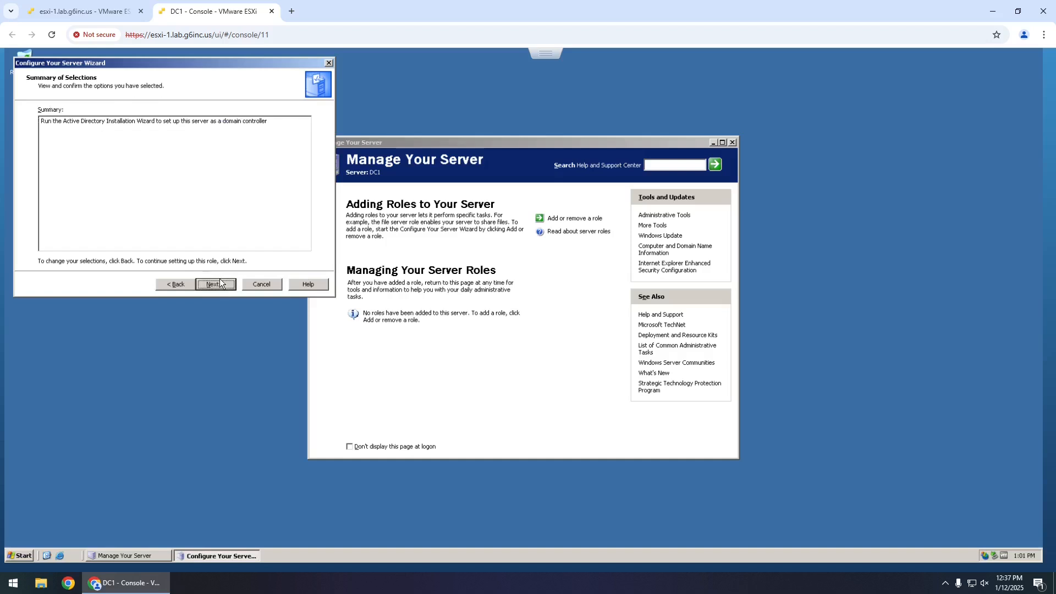
- Launch the AD Installation Wizard, choose a new domain in a new forest, and enter lab.net
left_click(223, 283)
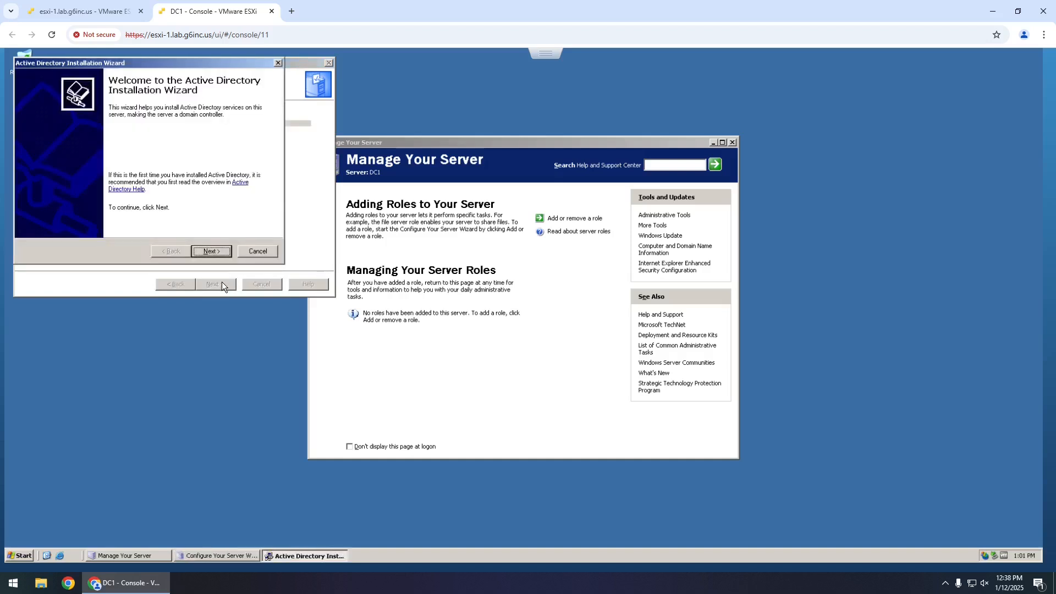
left_click(223, 253)
left_click(223, 253)
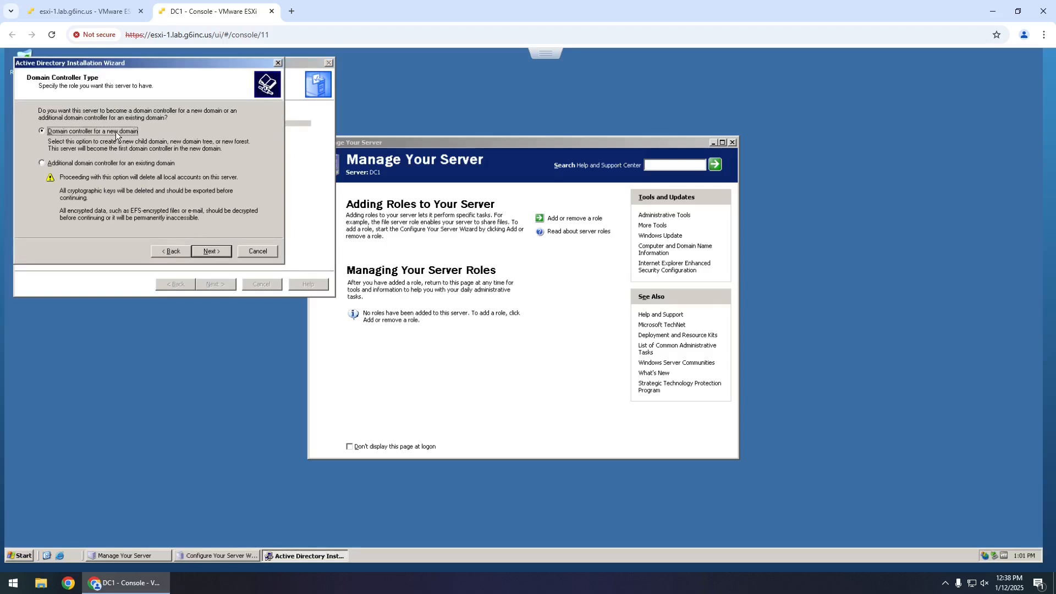
left_click(207, 252)
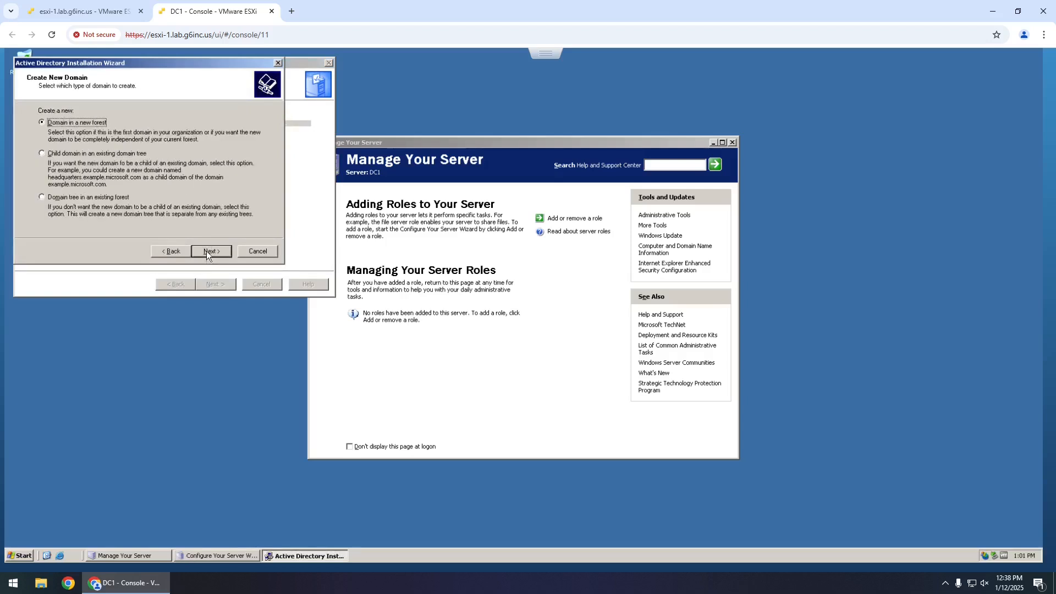
left_click(213, 250)
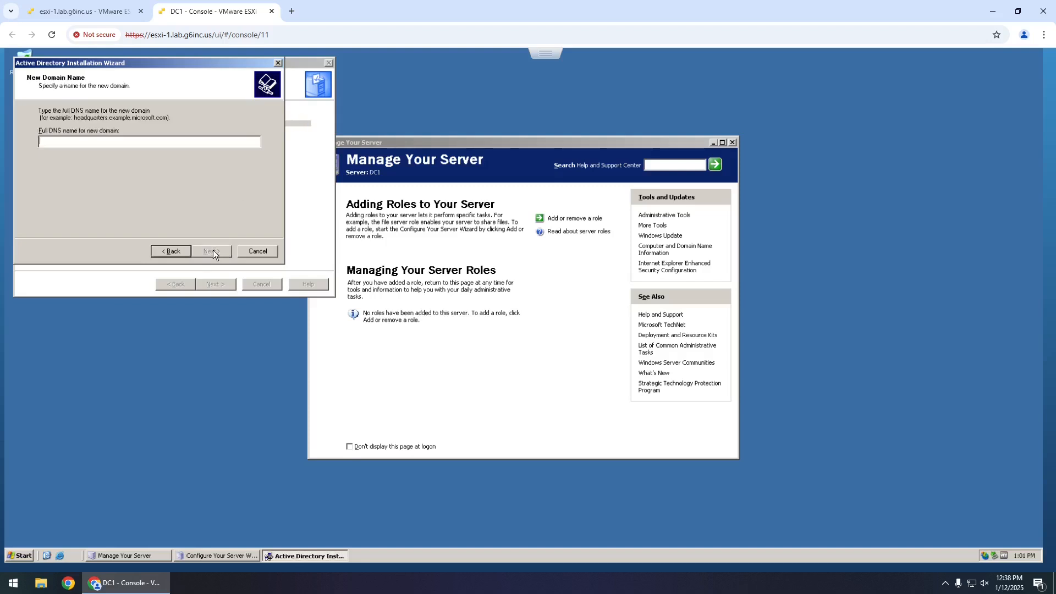
type("lab.net")
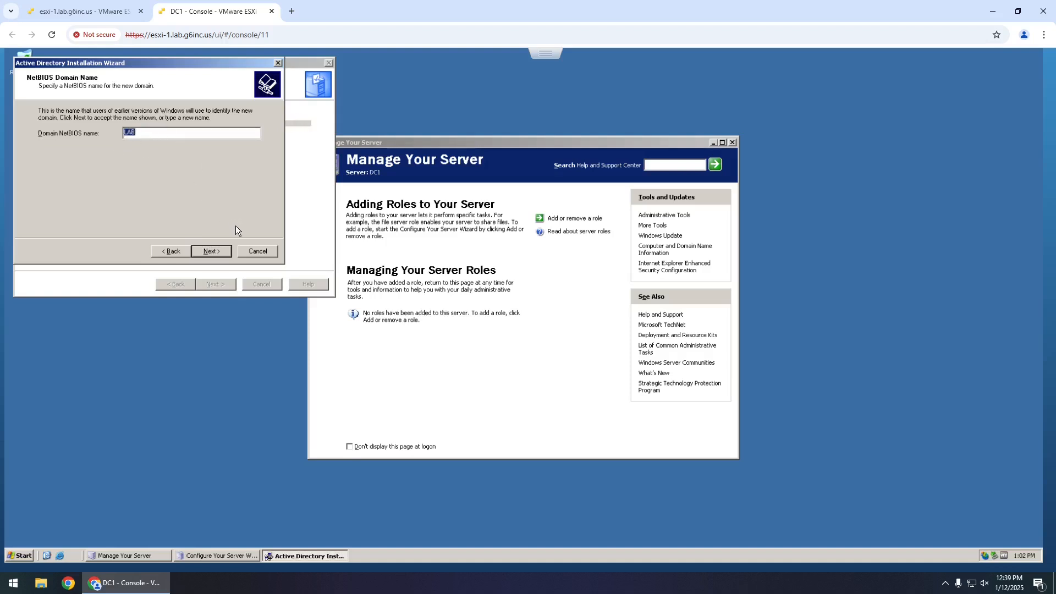
- Accept NetBIOS name and default folders, install DNS, keep 2000/2003 permissions, and enter the restore-mode password
left_click(212, 251)
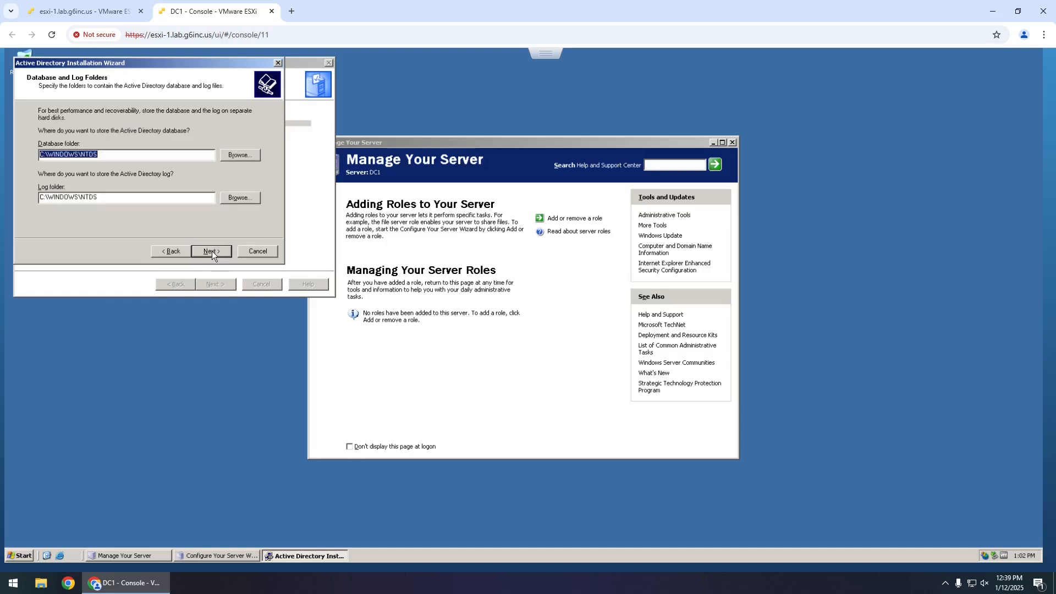
left_click(212, 251)
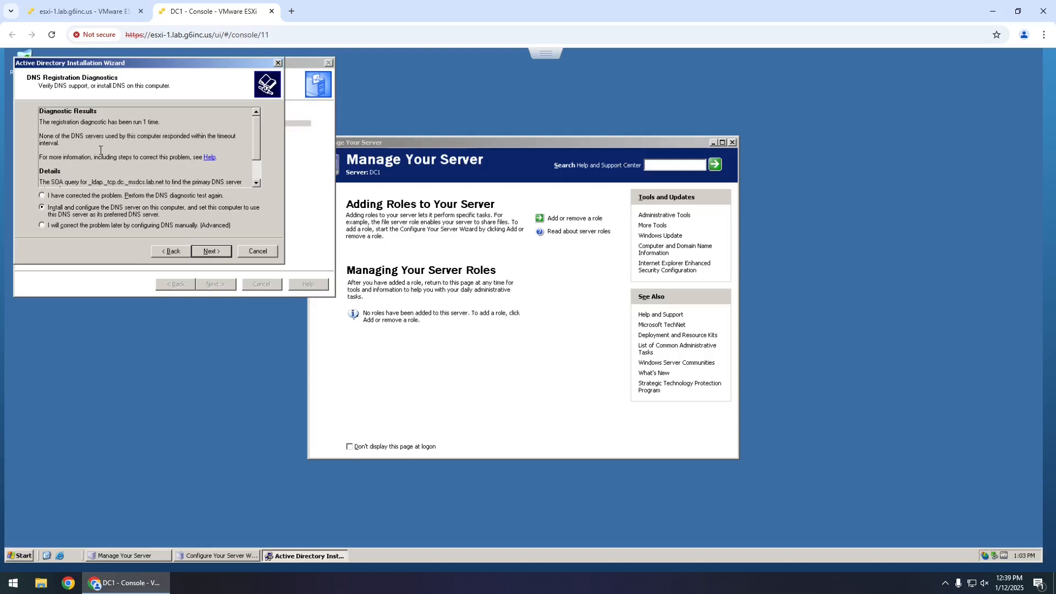
left_click_drag(258, 130, 256, 150)
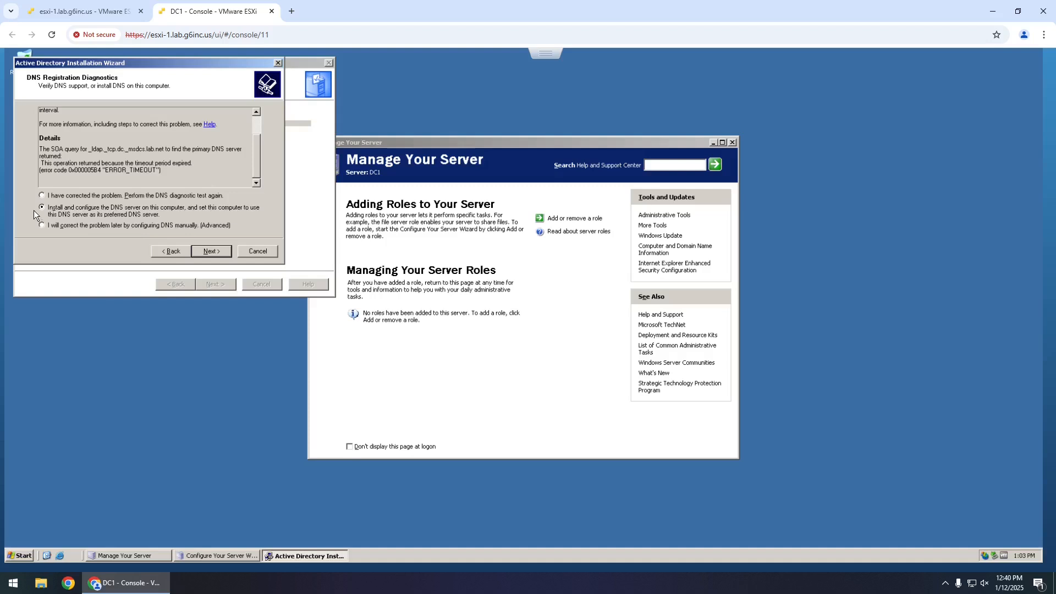
left_click(206, 253)
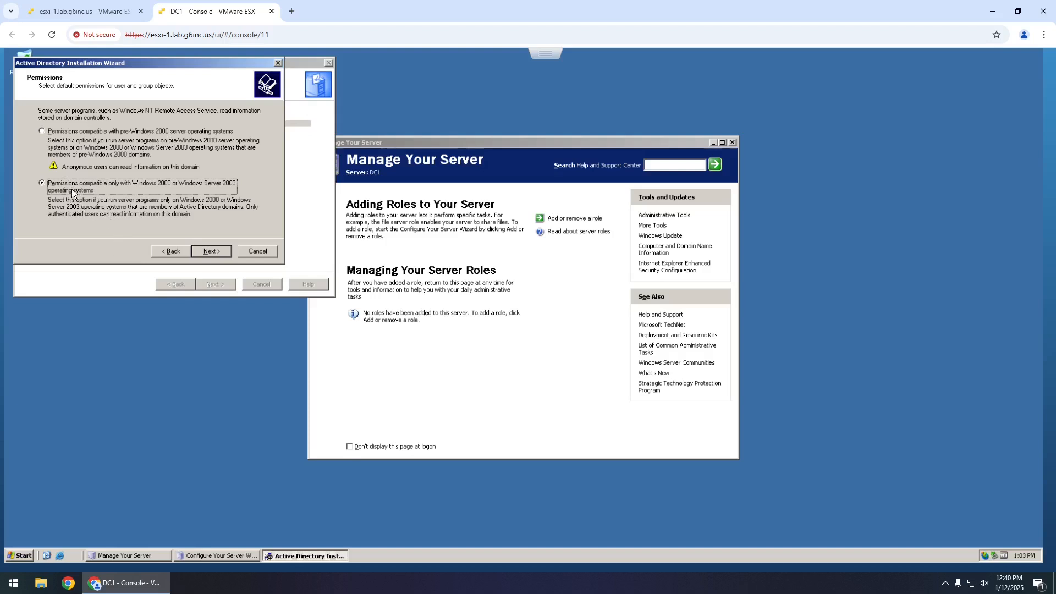
left_click(213, 252)
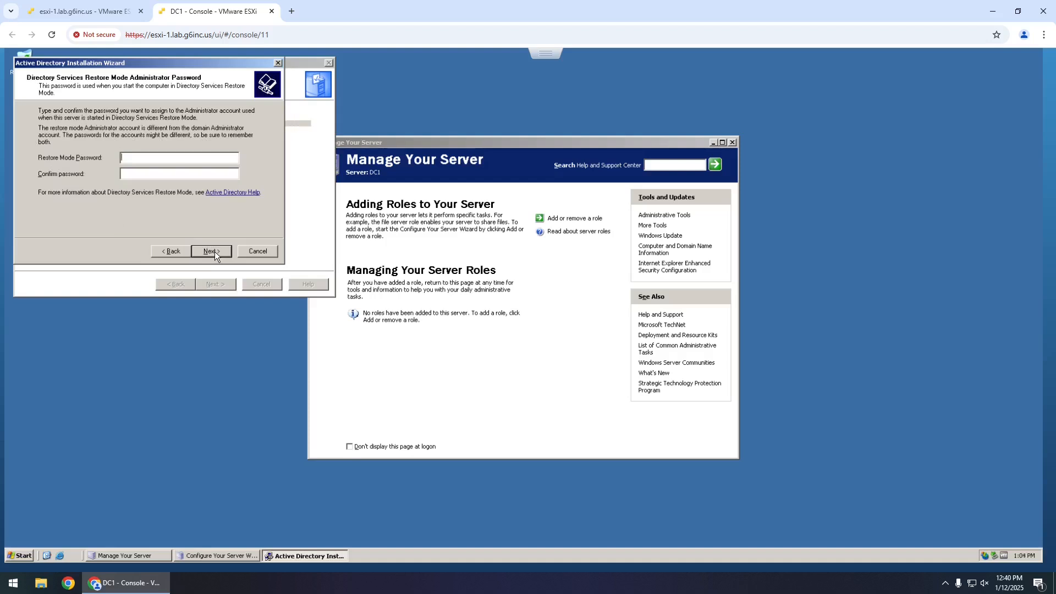
type("••••••••••••••••••••••••••")
left_click(213, 253)
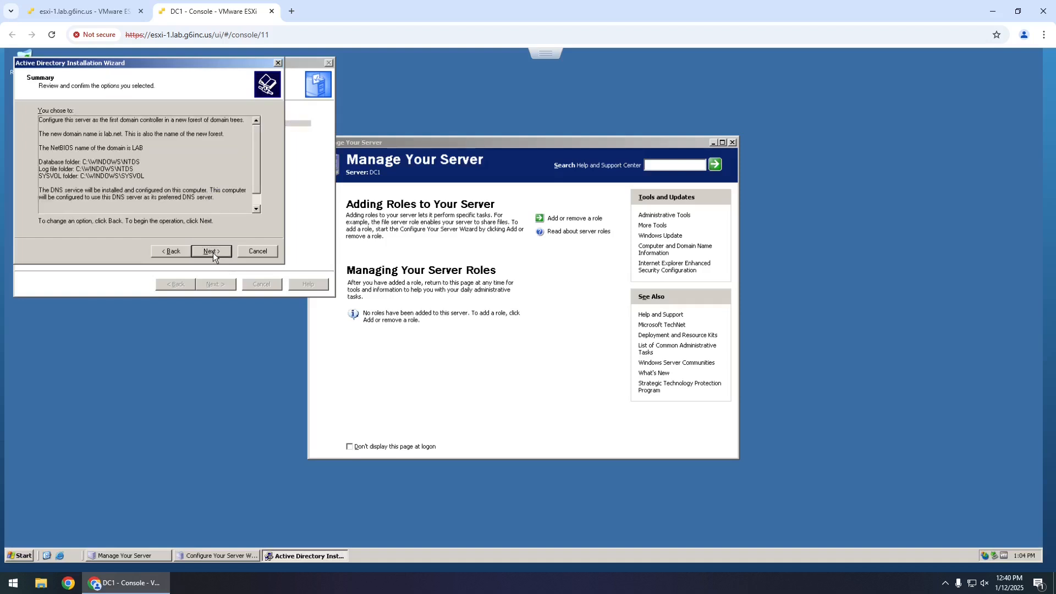
- Confirm the lab.net summary and run the Active Directory installation to completion
left_click(213, 253)
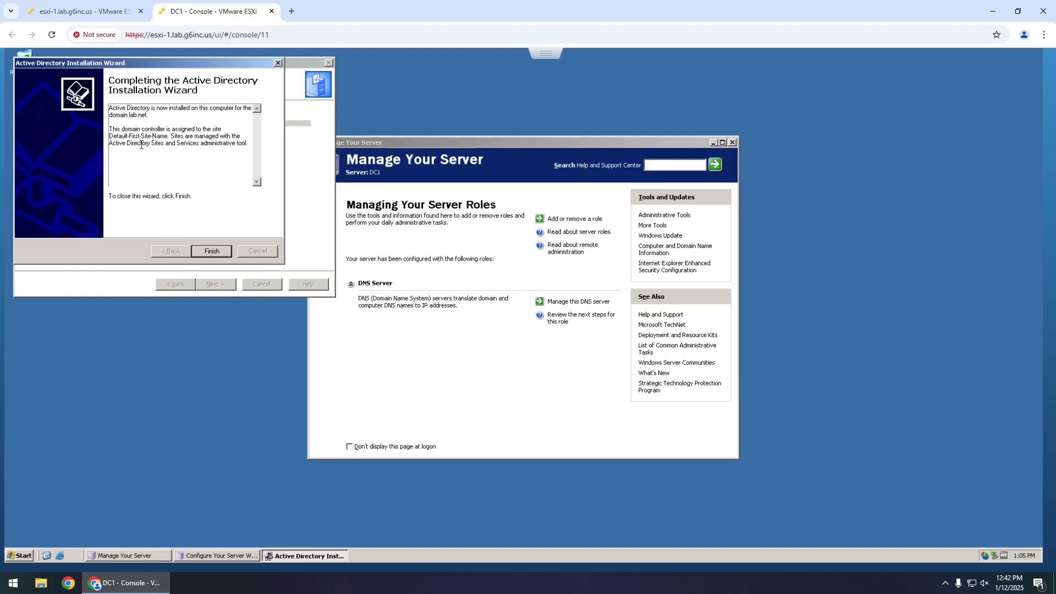
- Finish the Active Directory wizard and restart DC1 now
left_click(217, 252)
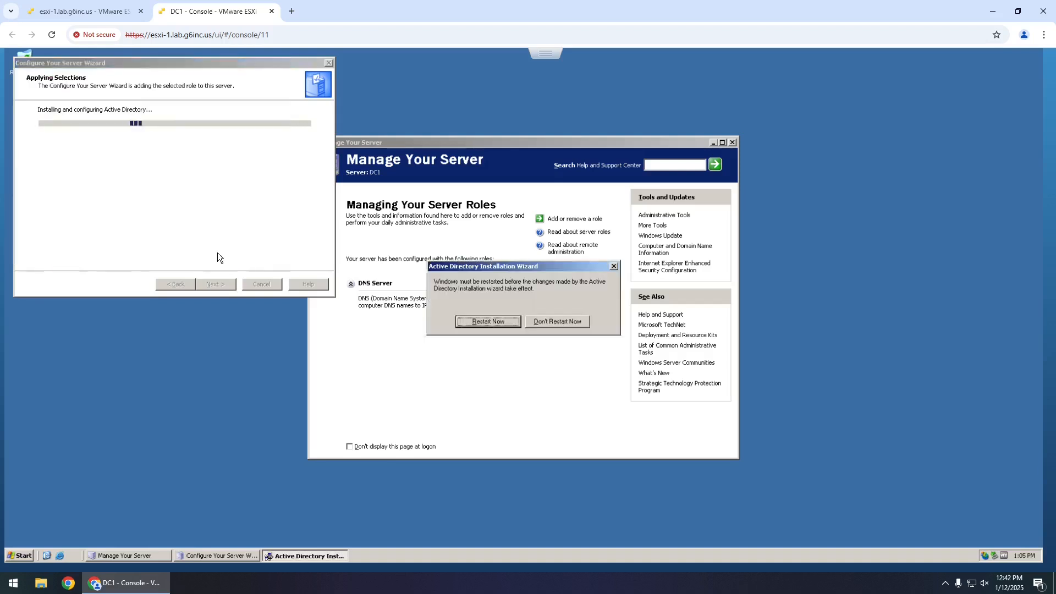
left_click(477, 323)
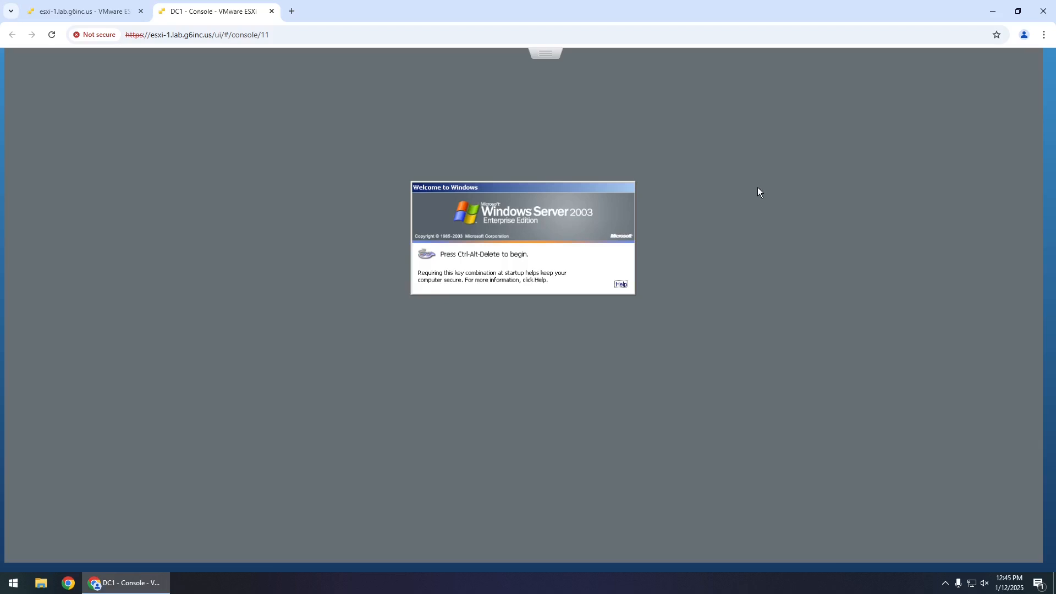
- Send Ctrl-Alt-Delete to DC1, log on to the LAB domain, and close the domain controller confirmation
left_click(546, 53)
mouse_move(630, 97)
mouse_move(700, 132)
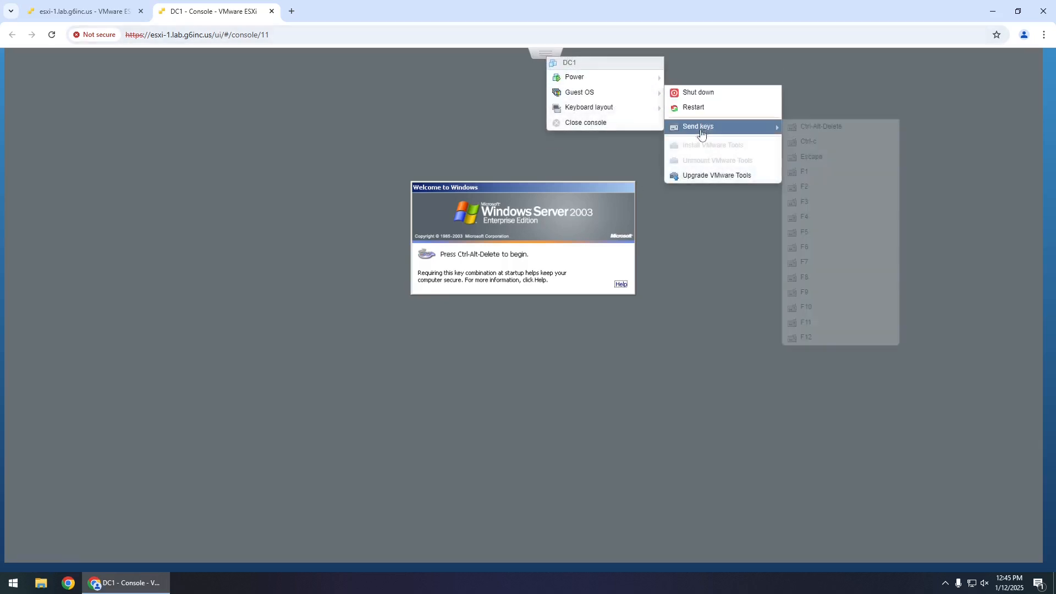
left_click(853, 127)
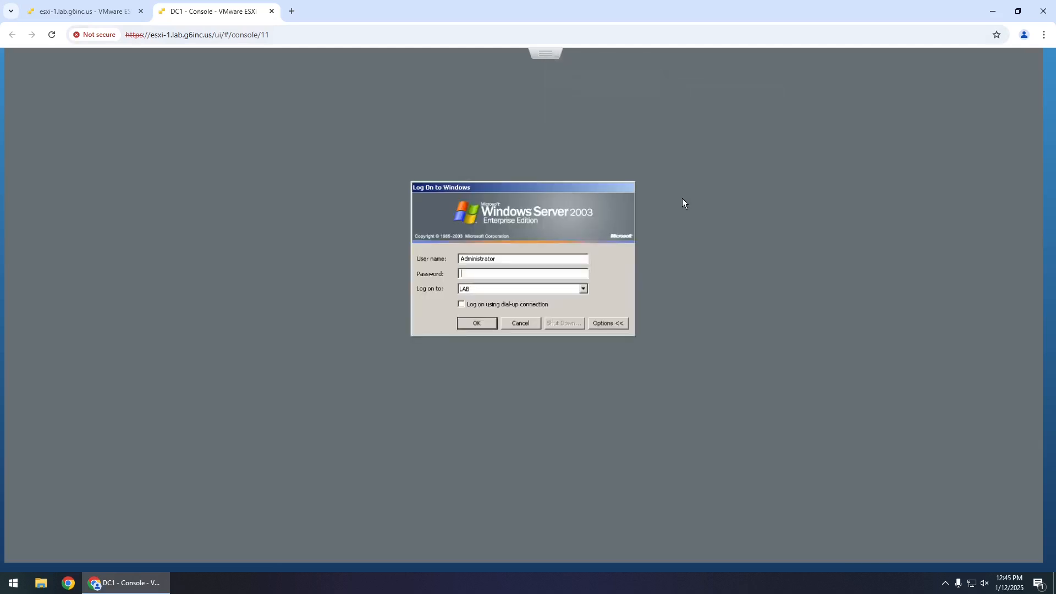
left_click(583, 289)
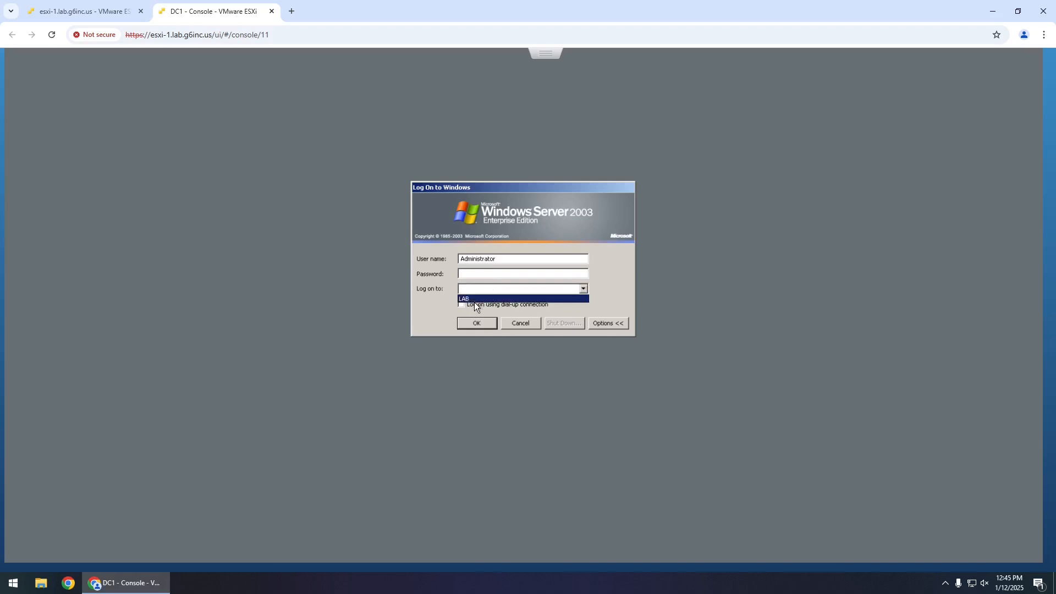
left_click(478, 298)
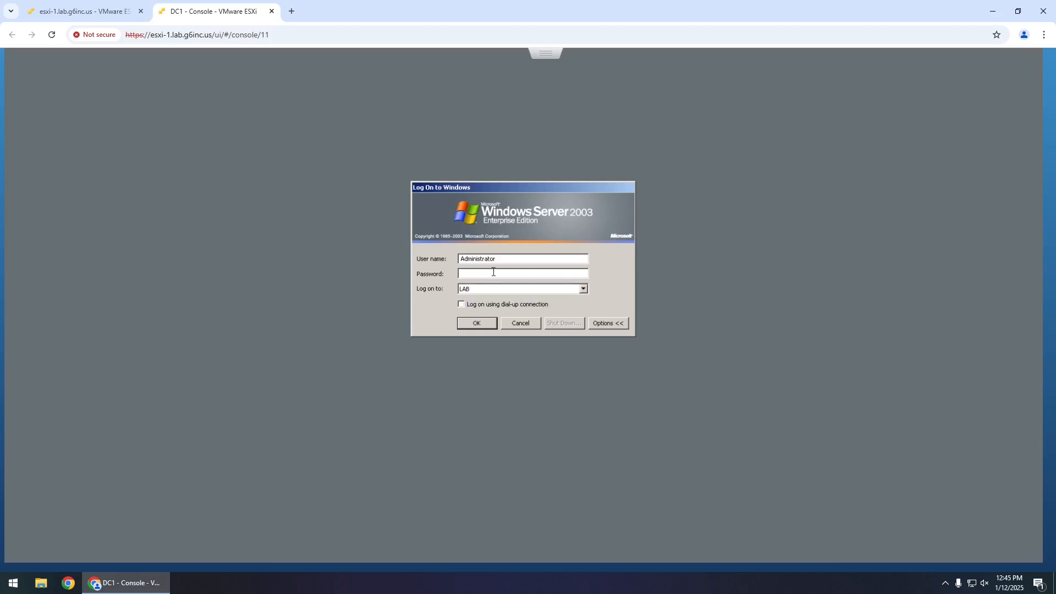
type("●●●●●●●●●●●●●")
key("Return")
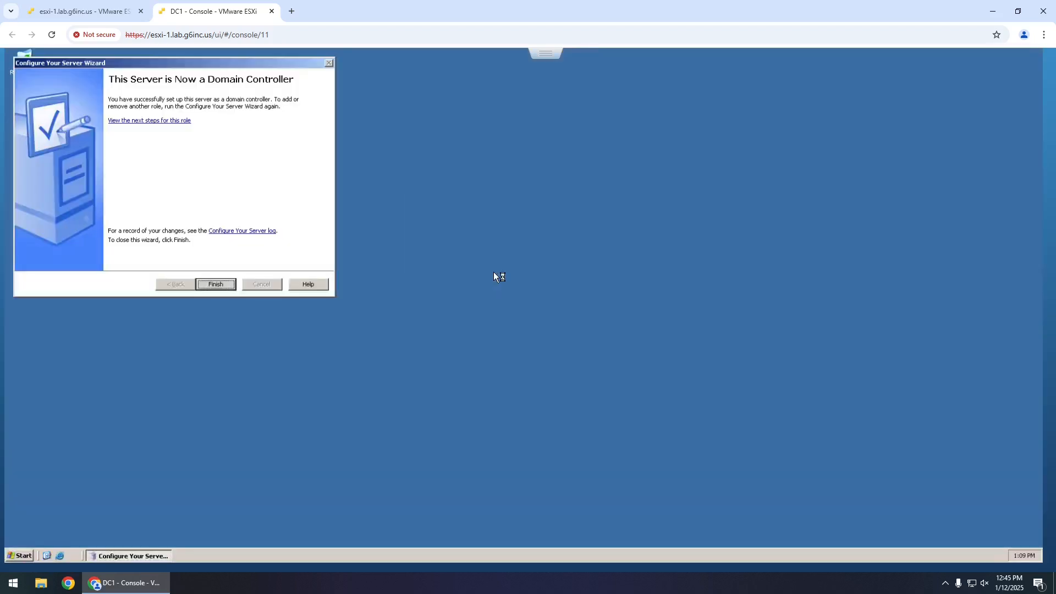
left_click_drag(238, 64, 325, 91)
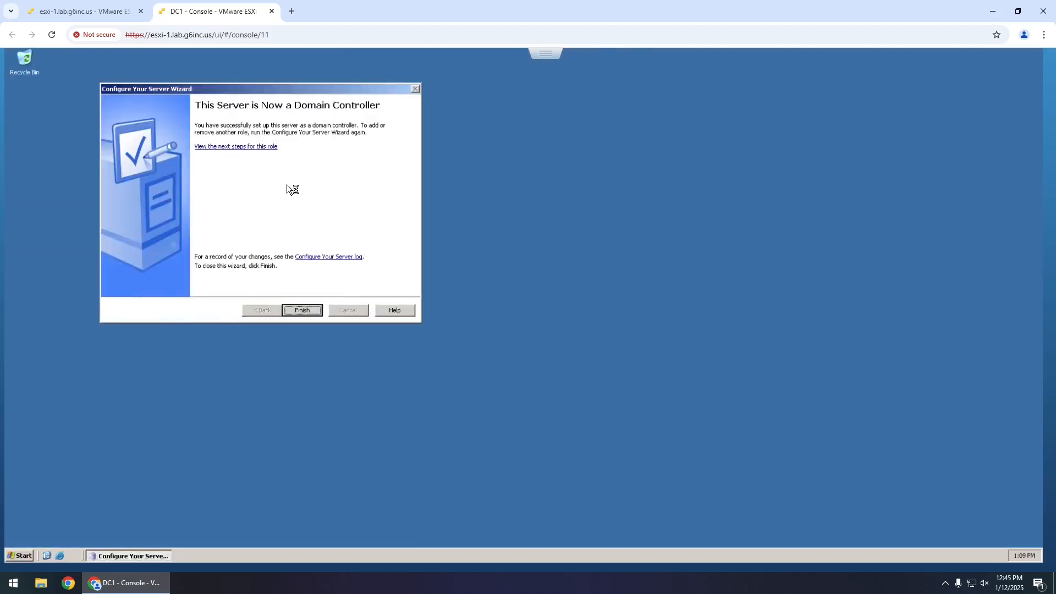
left_click(303, 311)
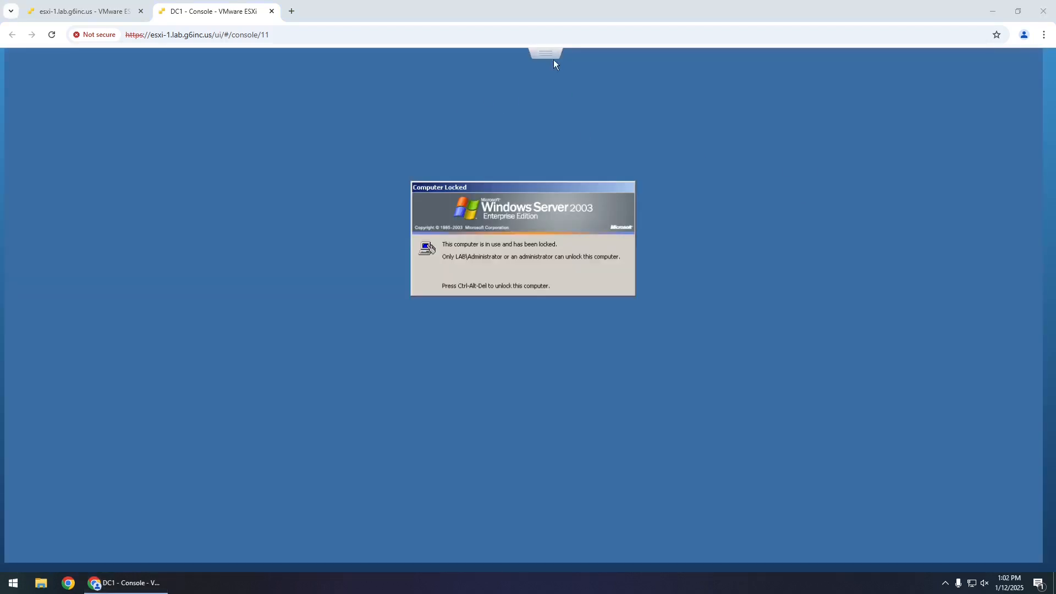
- Send Ctrl-Alt-Delete to DC1 and unlock it with the administrator password
left_click(546, 52)
mouse_move(630, 99)
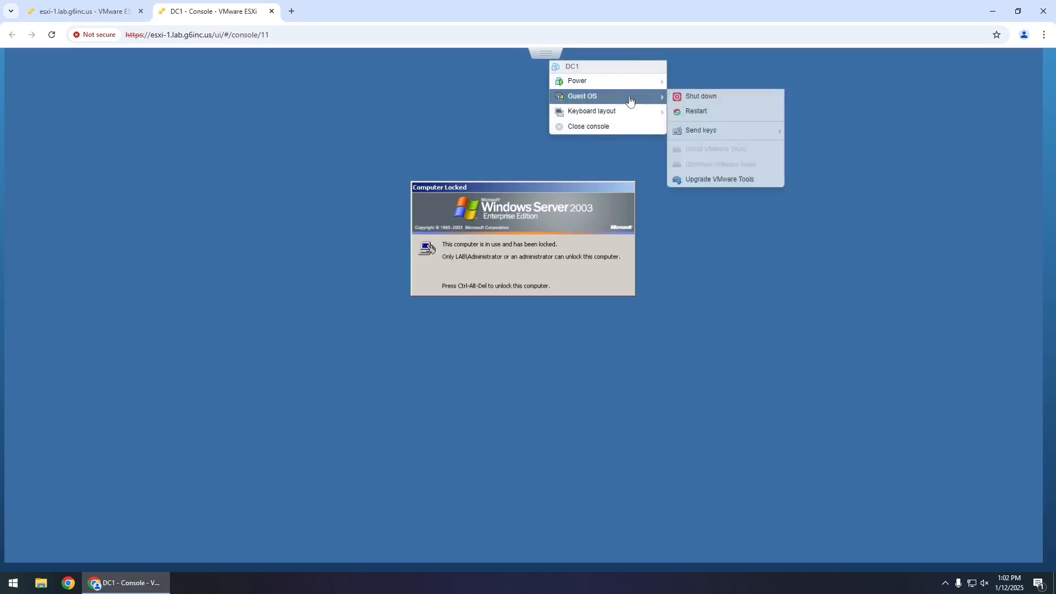
mouse_move(718, 132)
left_click(844, 134)
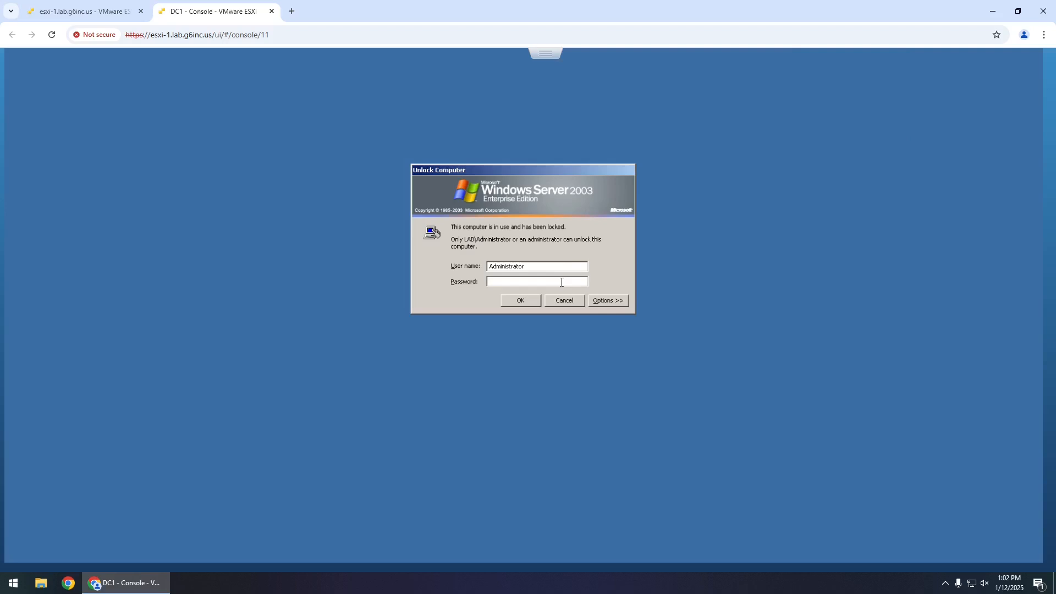
type("************")
key("Return")
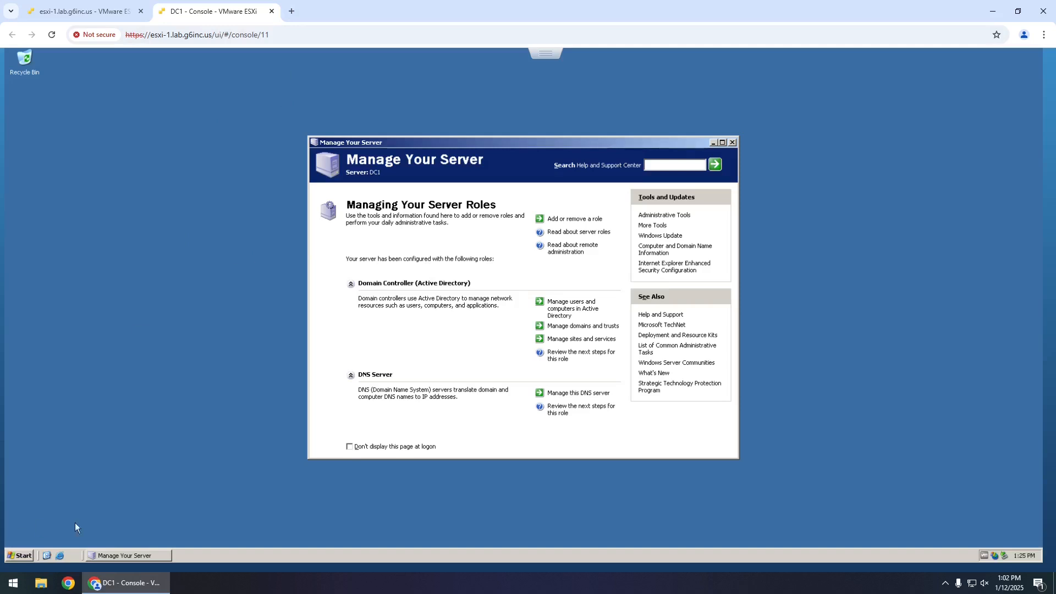
- Open Command Prompt from the Start menu and run ipconfig
left_click(22, 555)
left_click(83, 392)
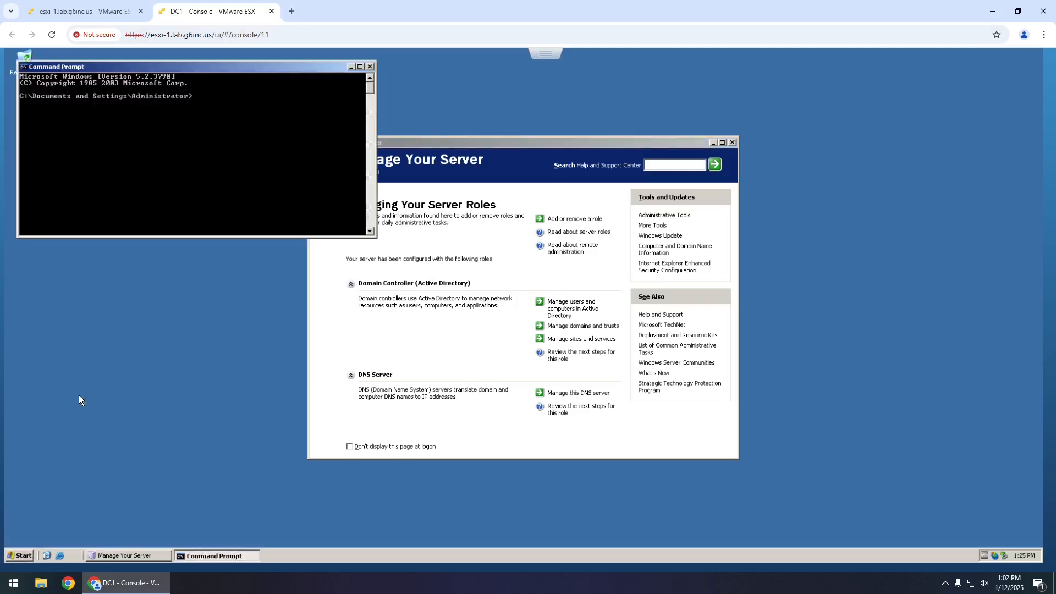
type("ipconfig")
key("Return")
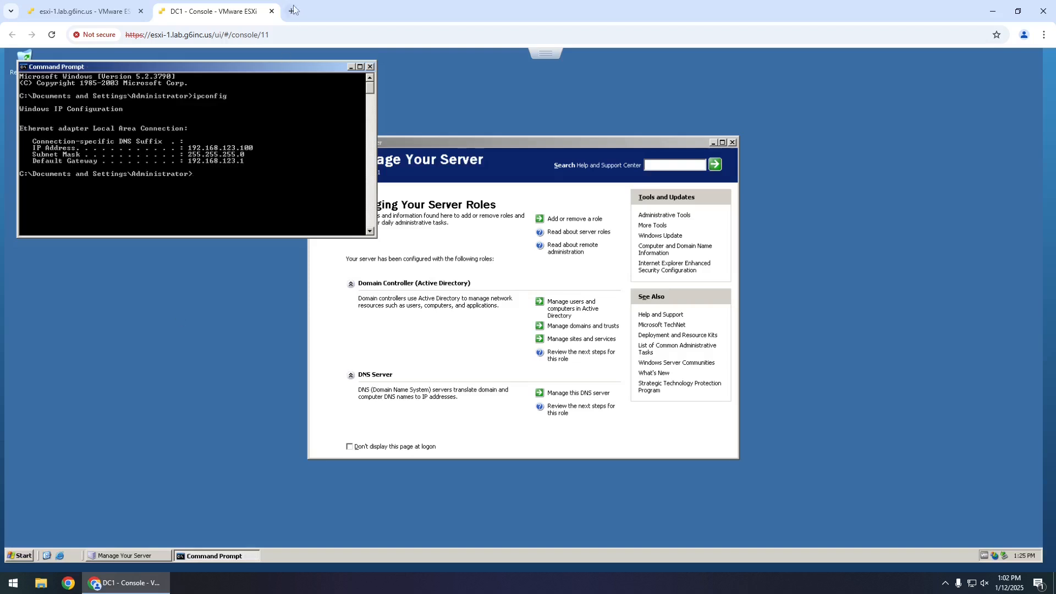
left_click(292, 11)
type("192.168")
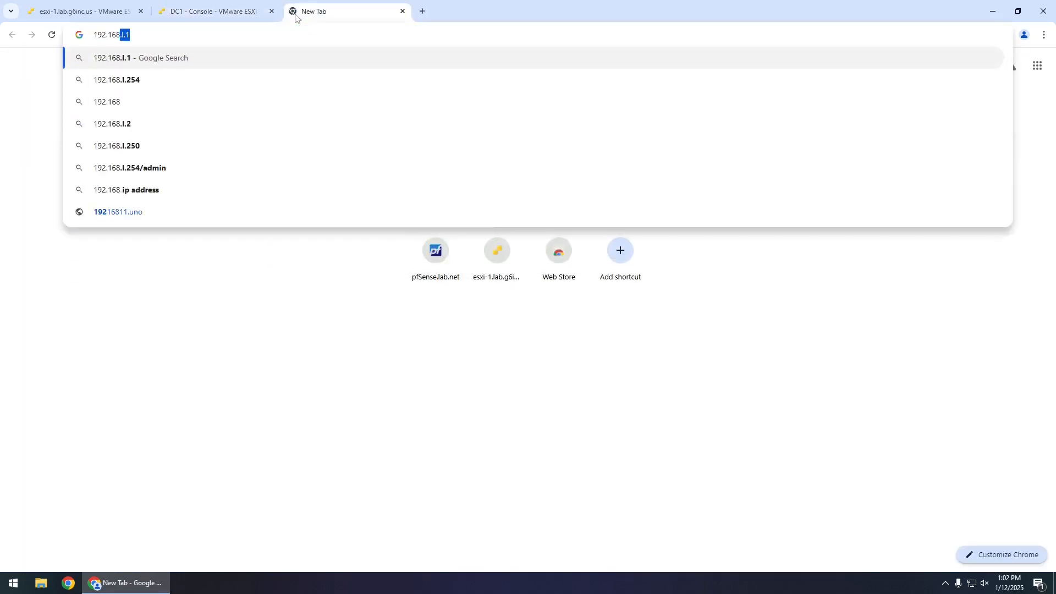
type(".123.1")
key("Return")
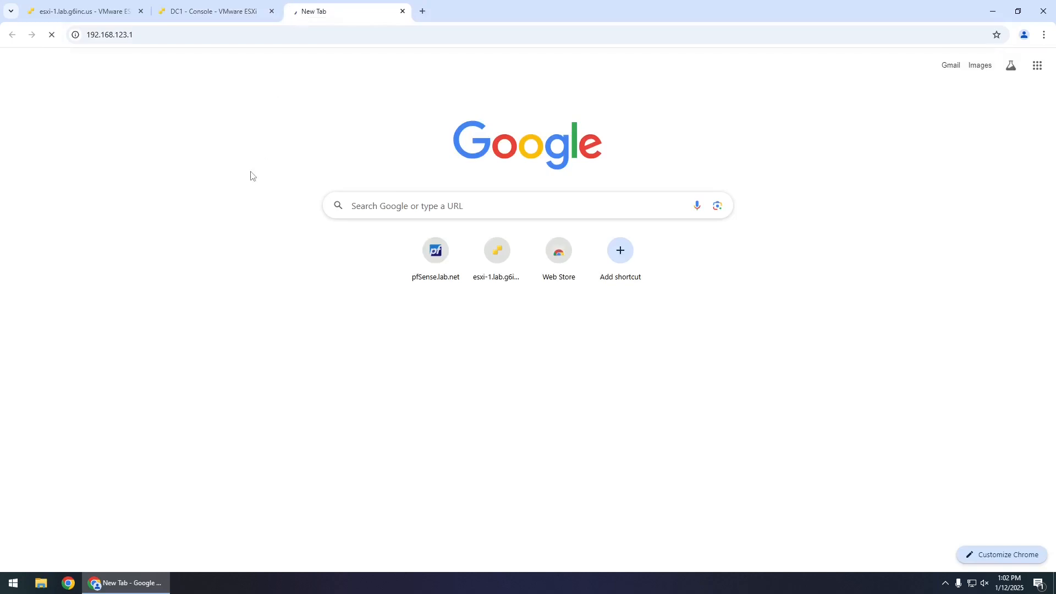
left_click(182, 38)
key("Home")
type("https://")
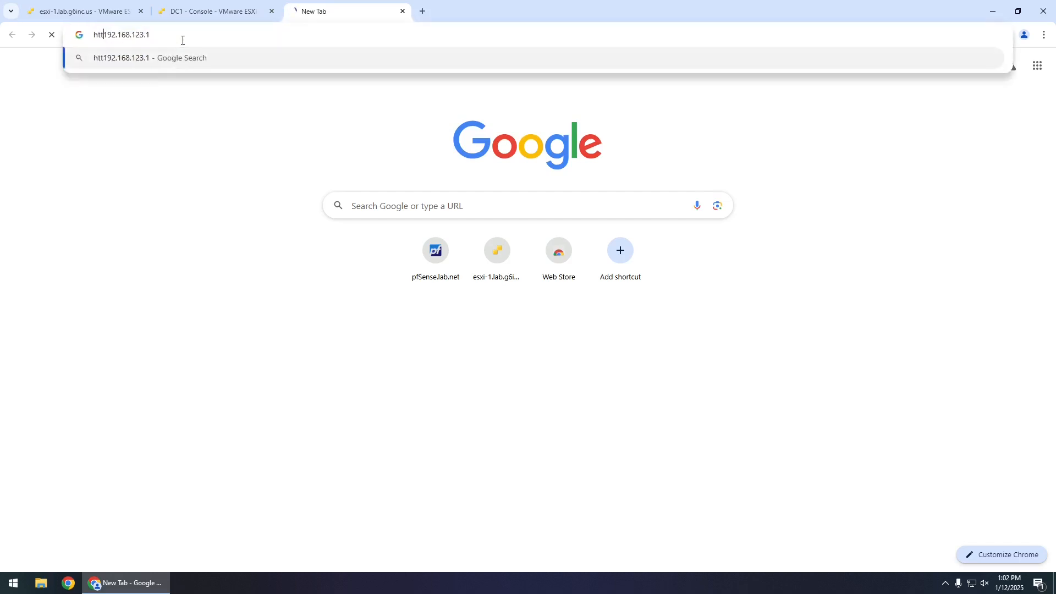
key("Return")
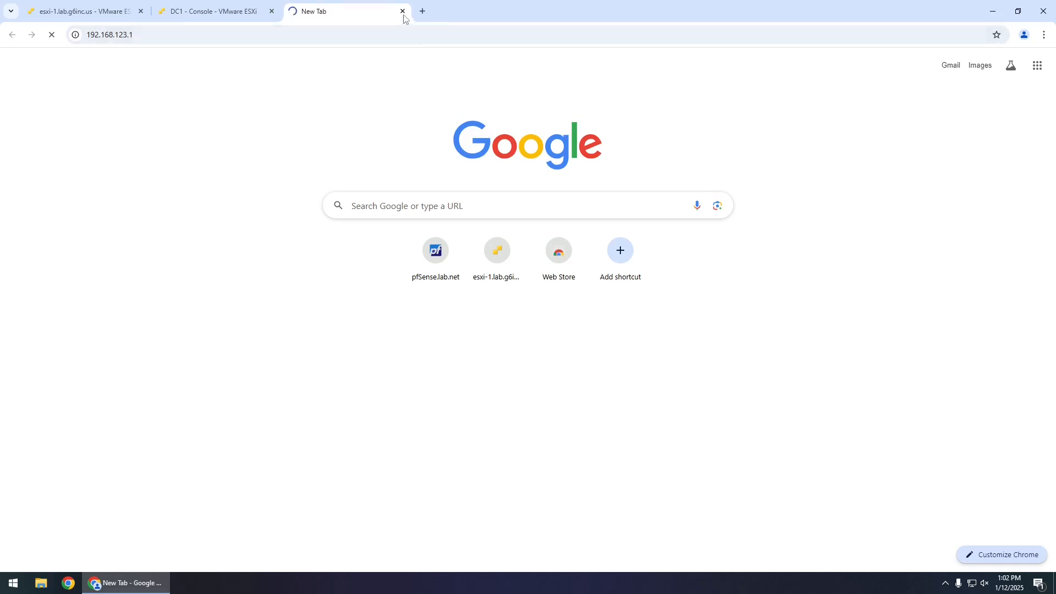
left_click(51, 34)
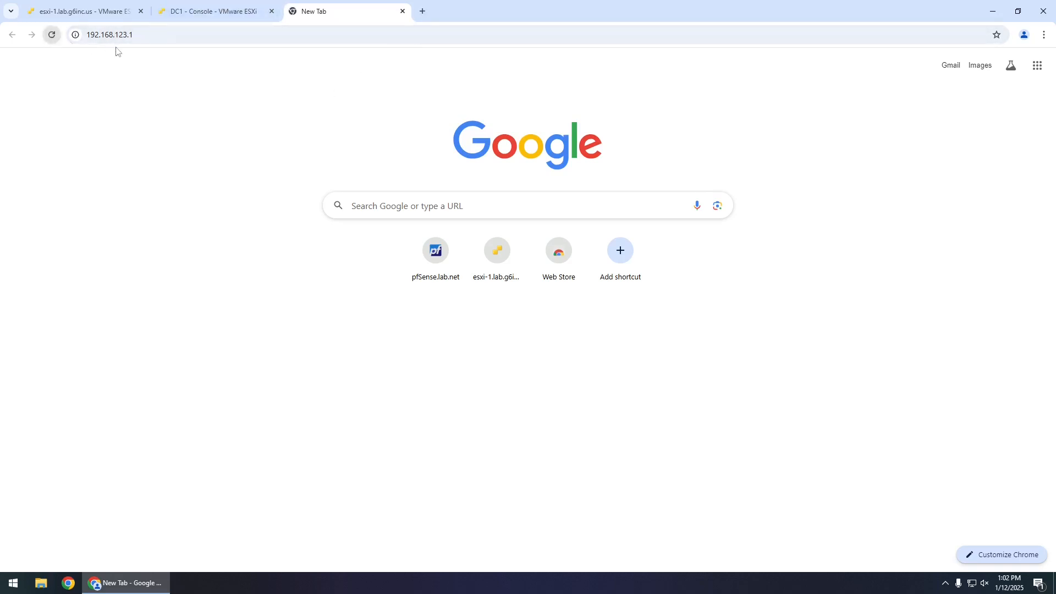
left_click(168, 36)
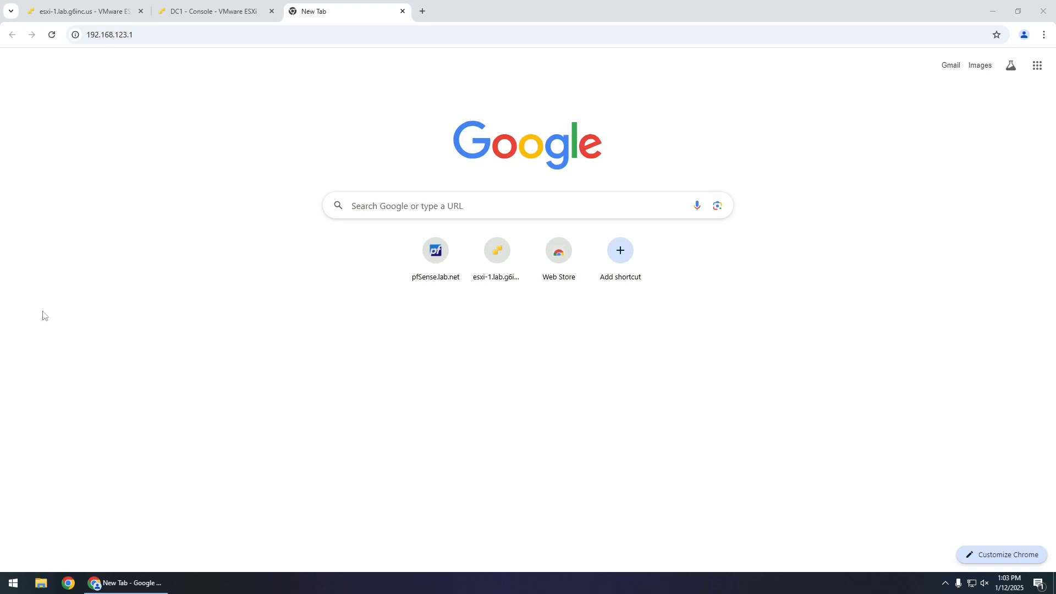
left_click(159, 36)
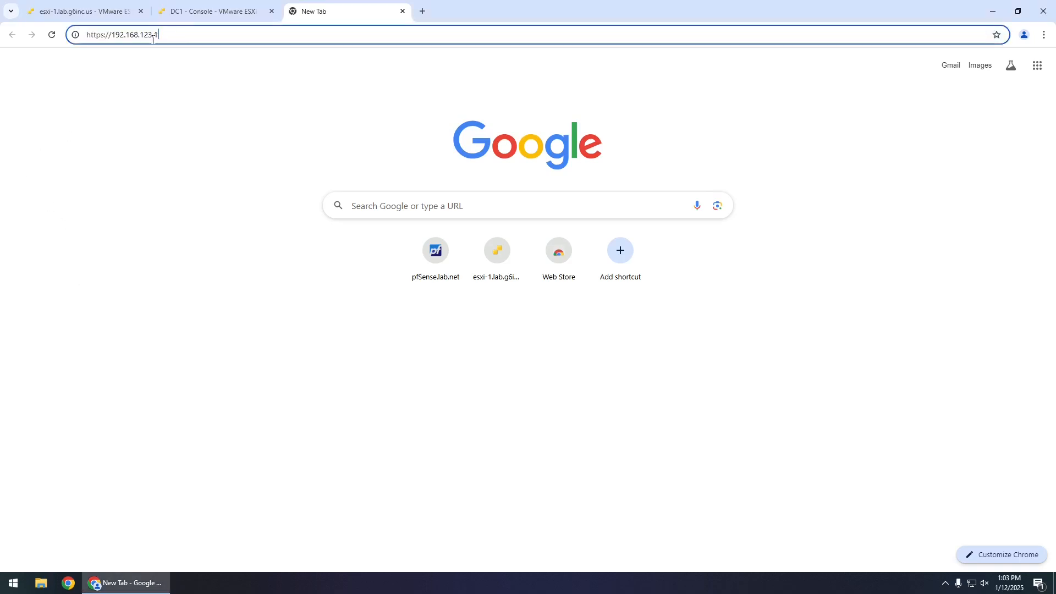
left_click_drag(167, 39, 114, 43)
type("10")
key("Return")
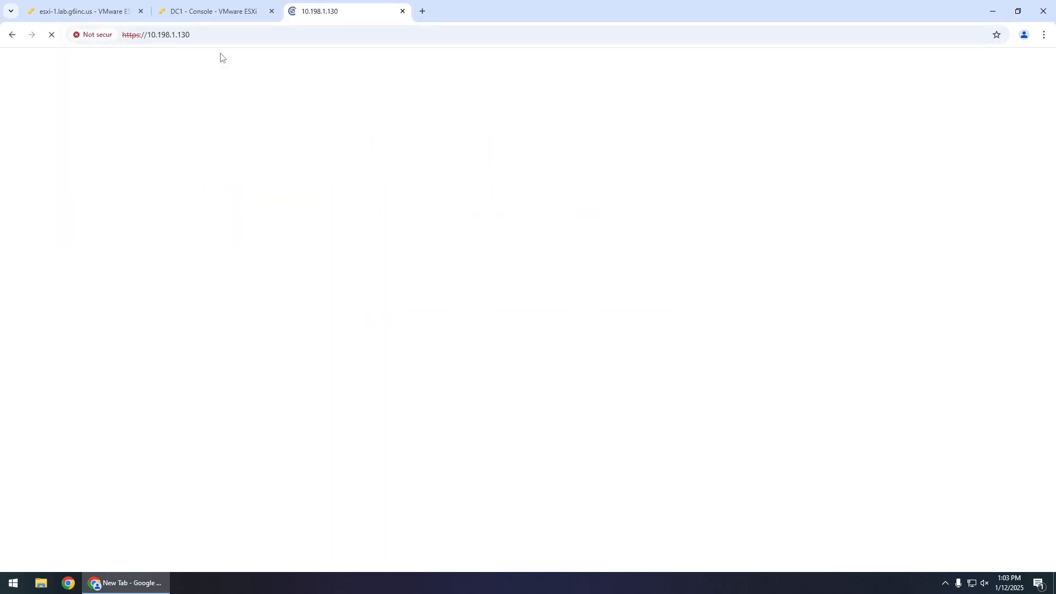
left_click(391, 353)
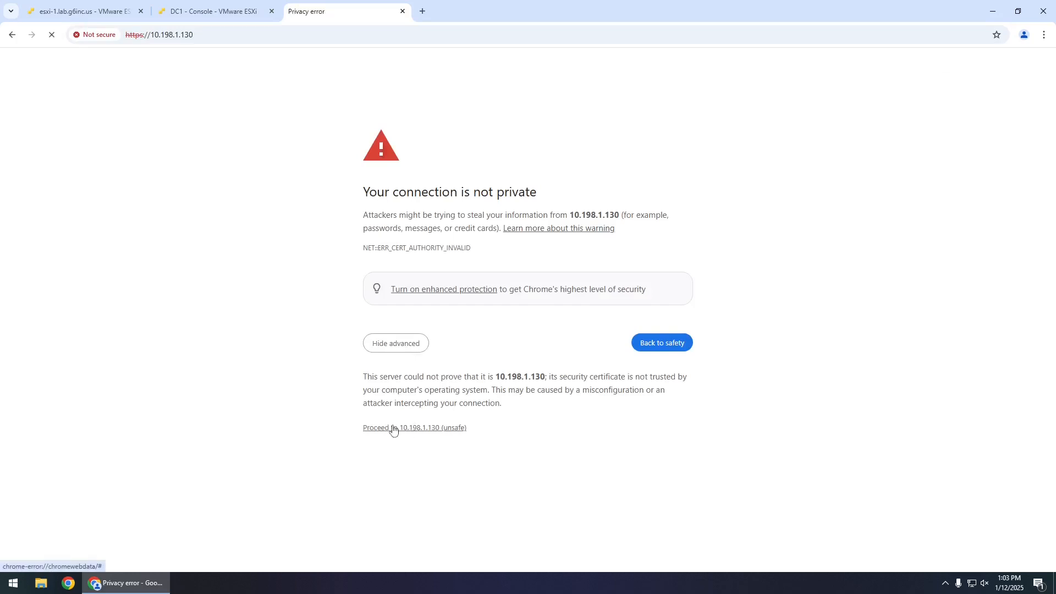
- Proceed past the certificate warning and enter the admin username and password on the pfSense login page
left_click(407, 430)
left_click(500, 245)
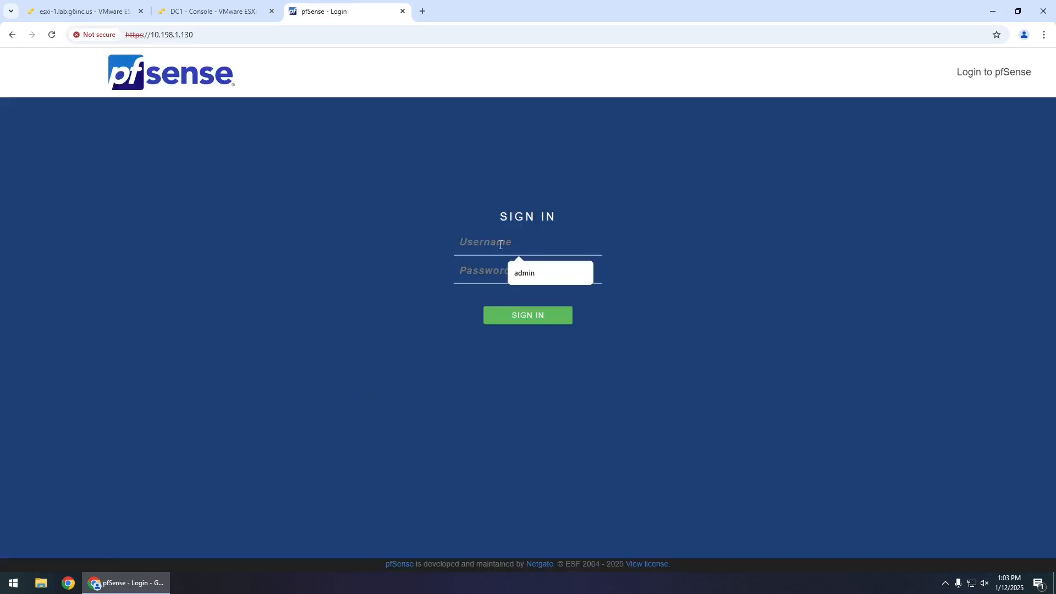
type("admin")
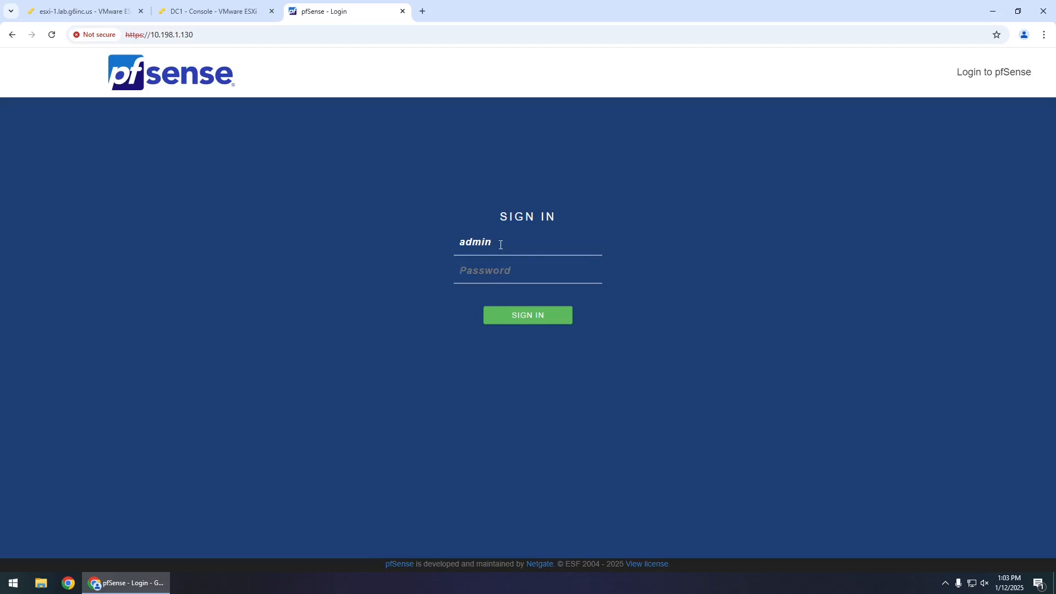
key("Tab")
type("pf")
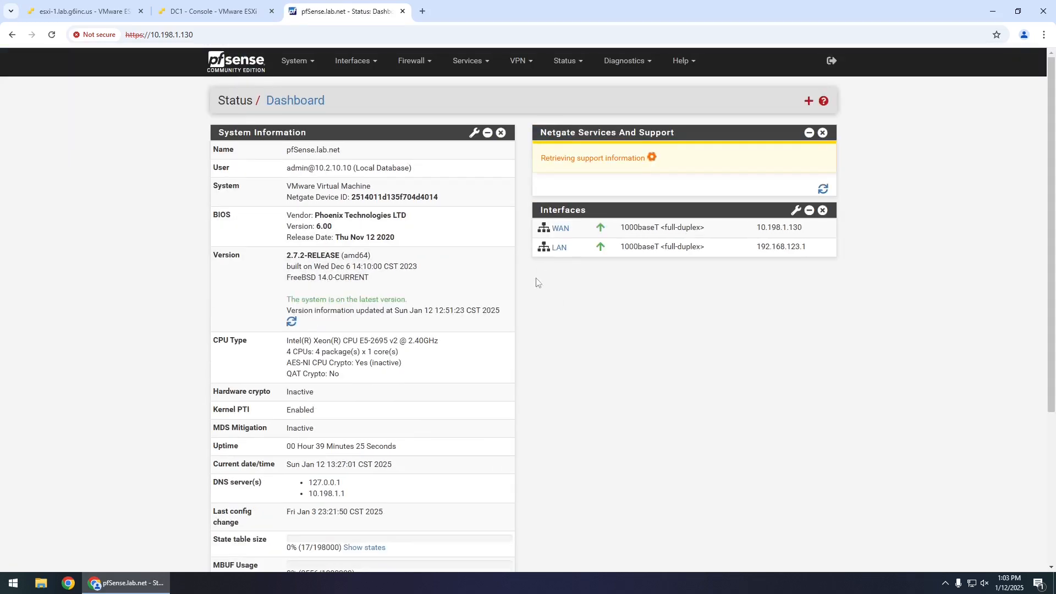
- Save and apply pfSense's LAN DHCP Server settings with the server disabled, then return to DC1's console tab
left_click(466, 65)
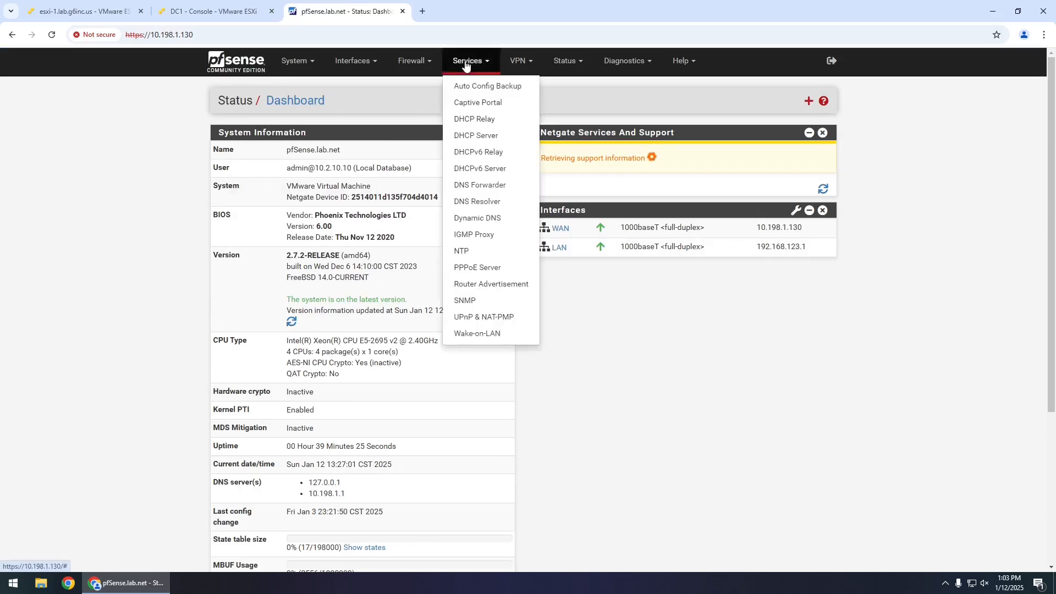
left_click(499, 135)
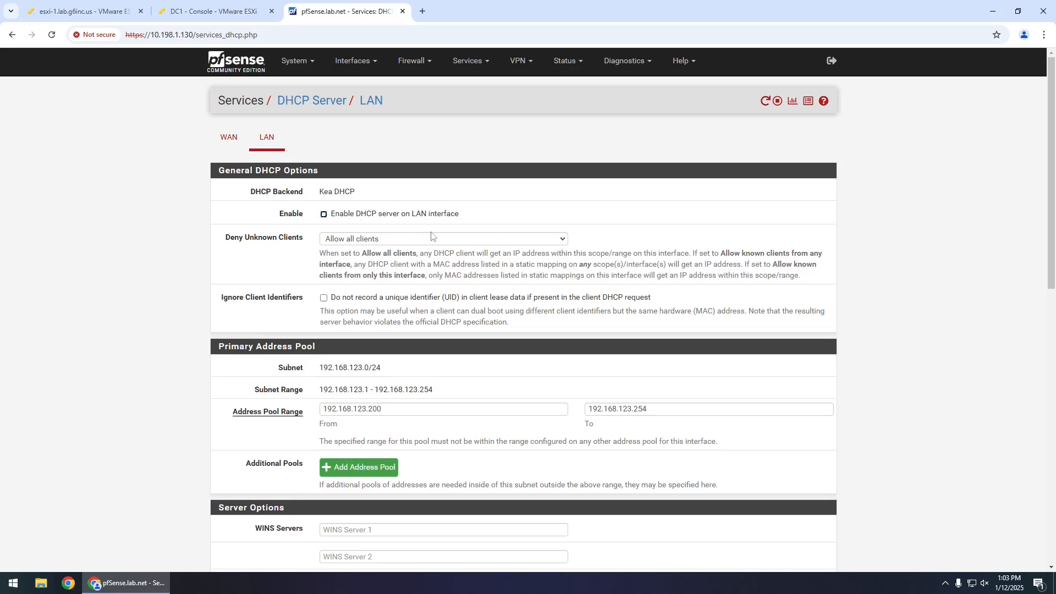
scroll(637, 254, "down", 11)
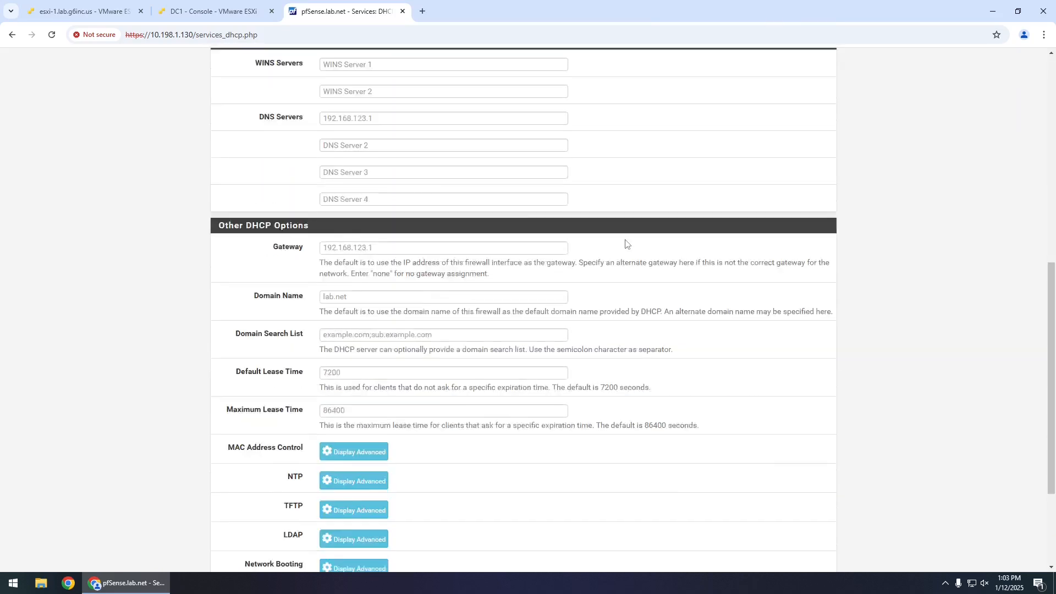
left_click(350, 451)
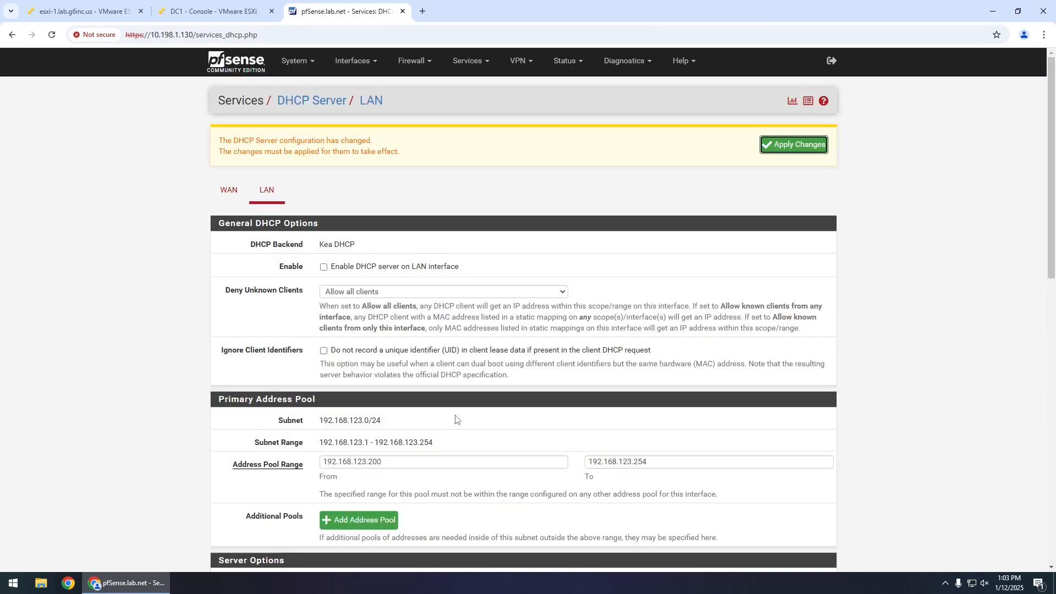
left_click(781, 147)
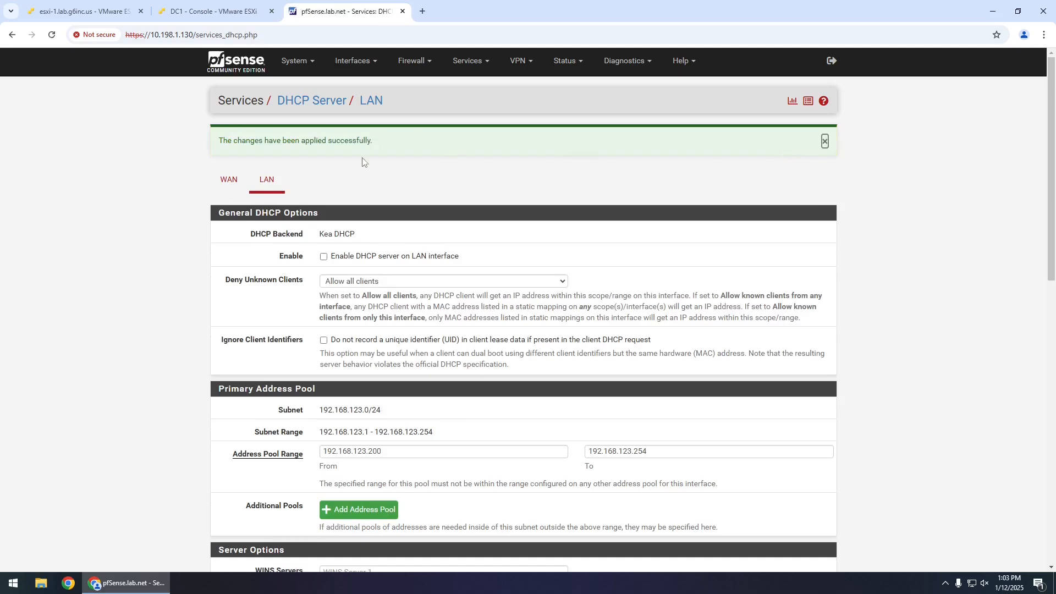
left_click(219, 12)
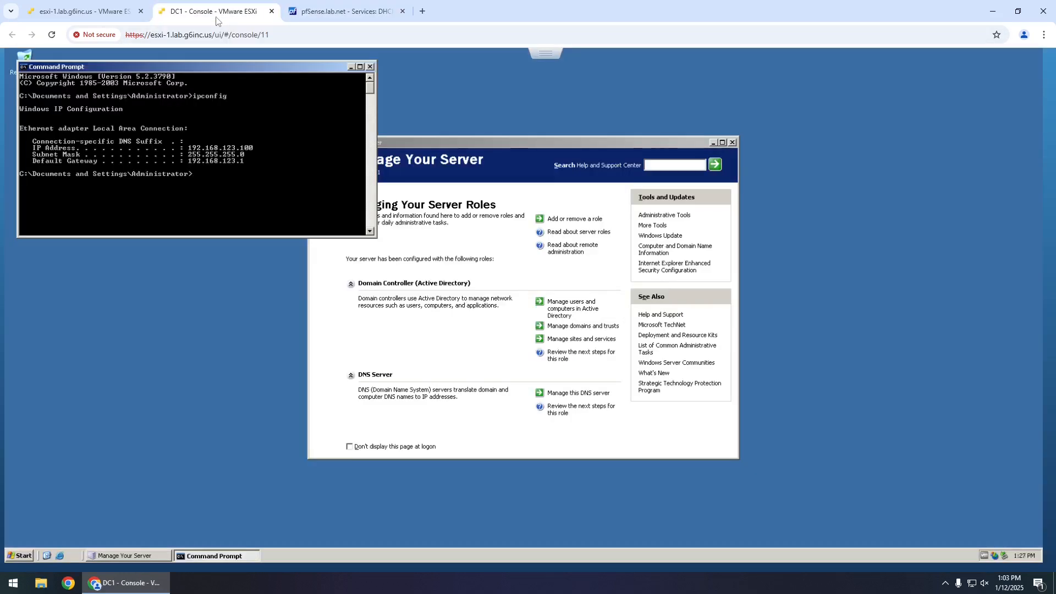
- Close Command Prompt and select the DHCP server role in the Configure Your Server Wizard to install it
left_click(370, 67)
left_click_drag(467, 141, 447, 127)
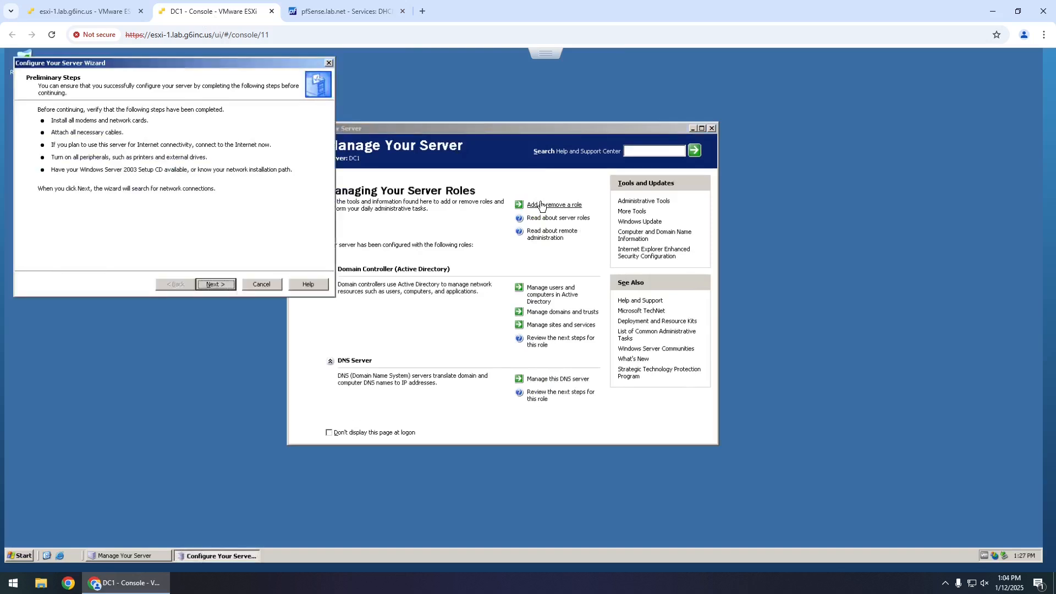
left_click(215, 284)
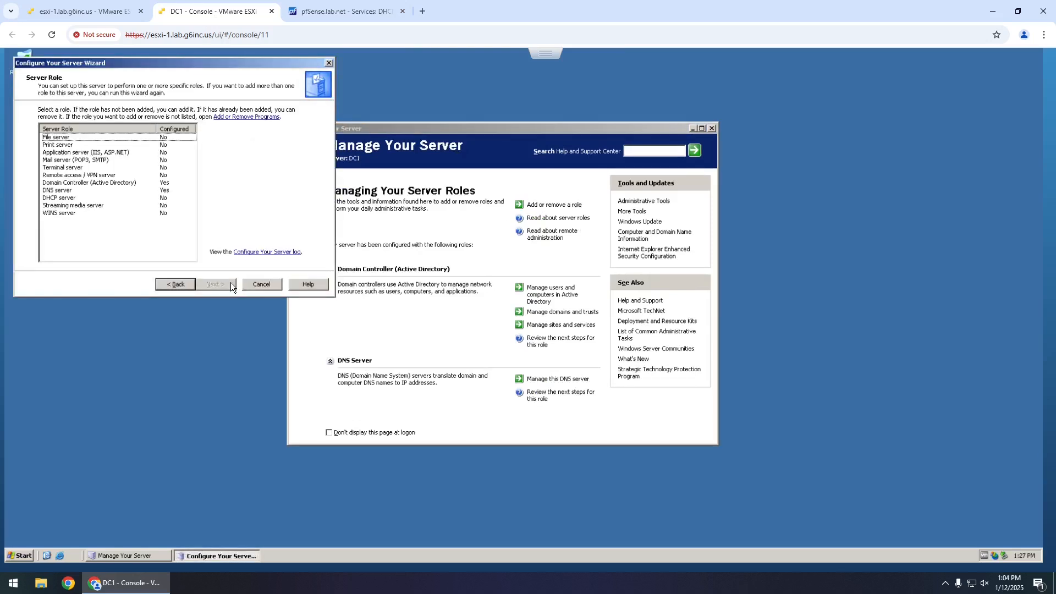
left_click(83, 198)
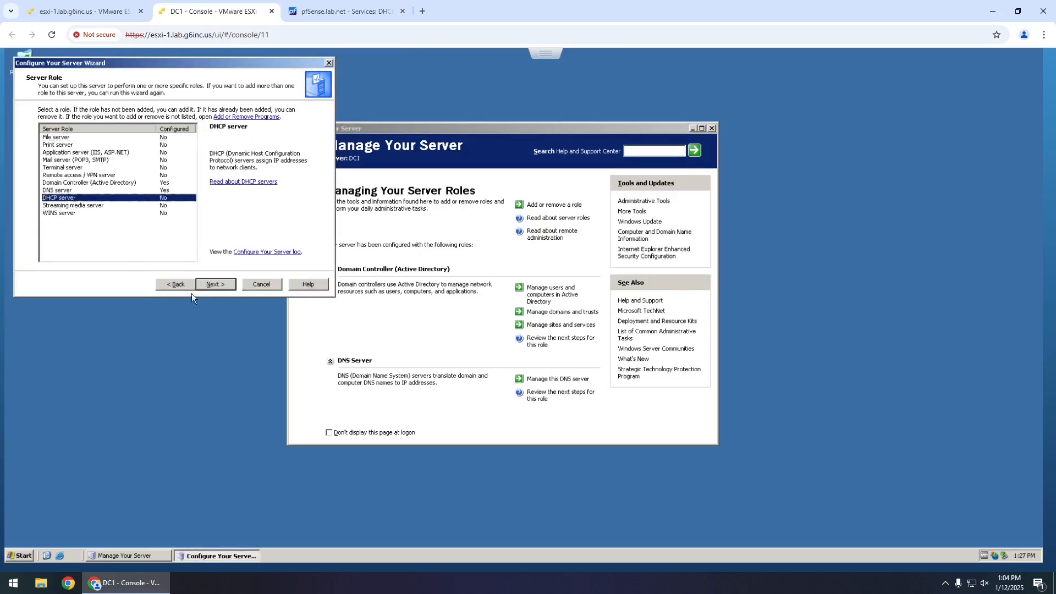
left_click(216, 284)
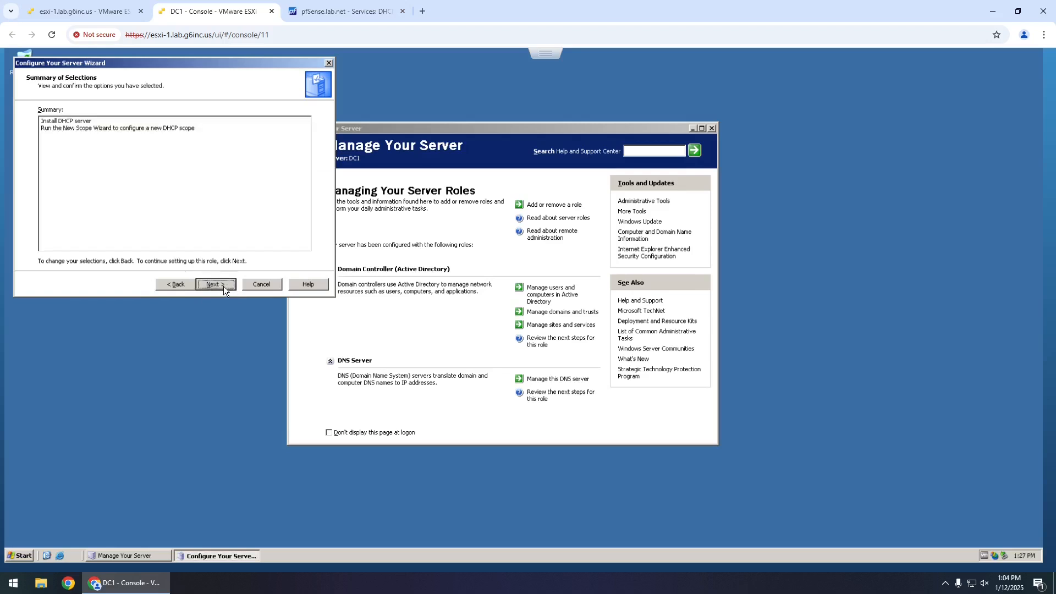
left_click(224, 286)
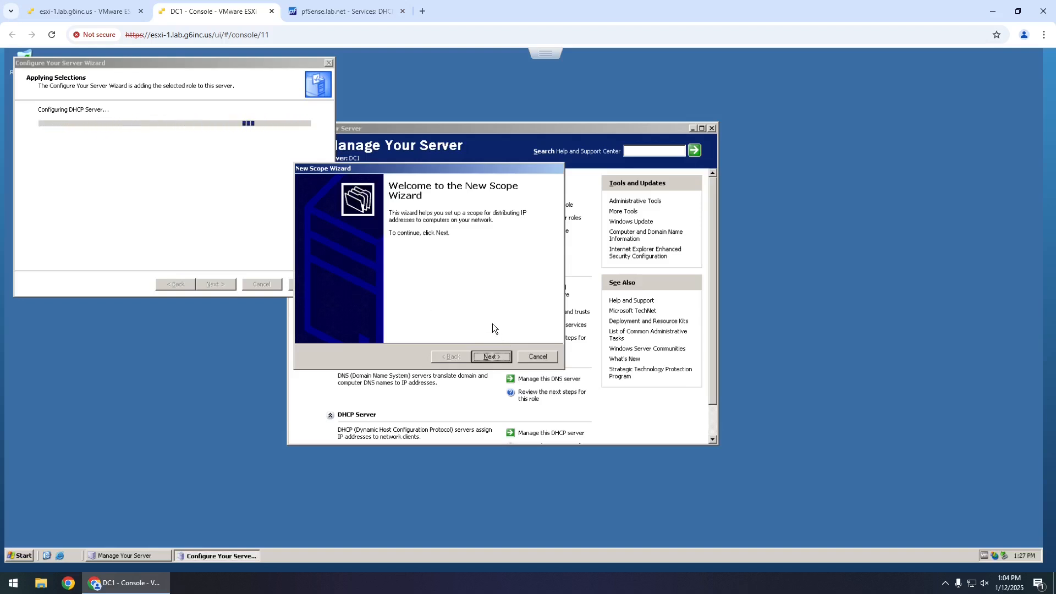
- Name the new scope Lab and give it the range 192.168.123.200 to 192.168.123.254
left_click(497, 357)
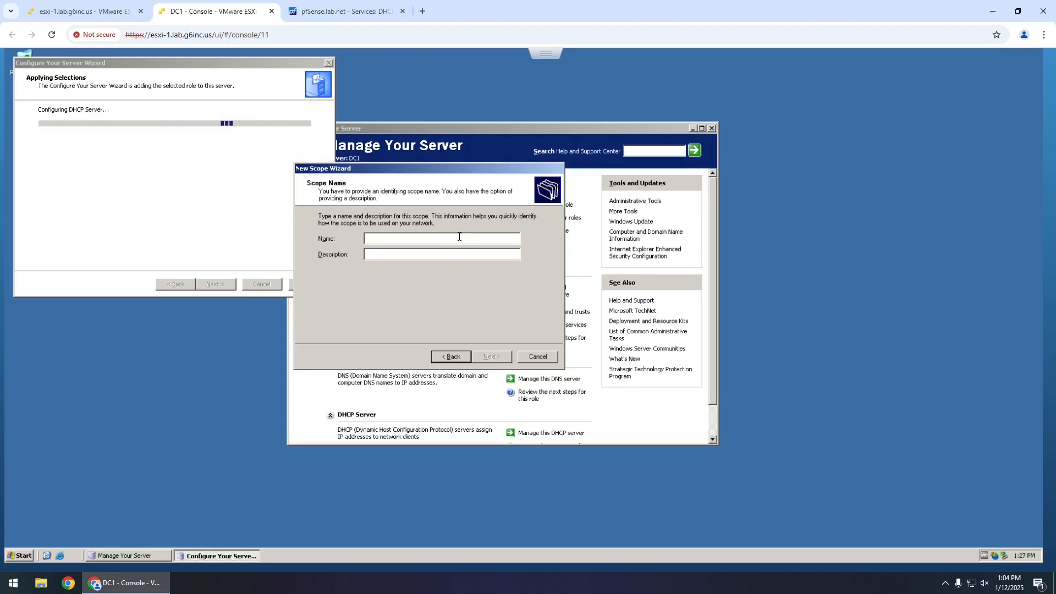
type("Lab")
left_click(503, 355)
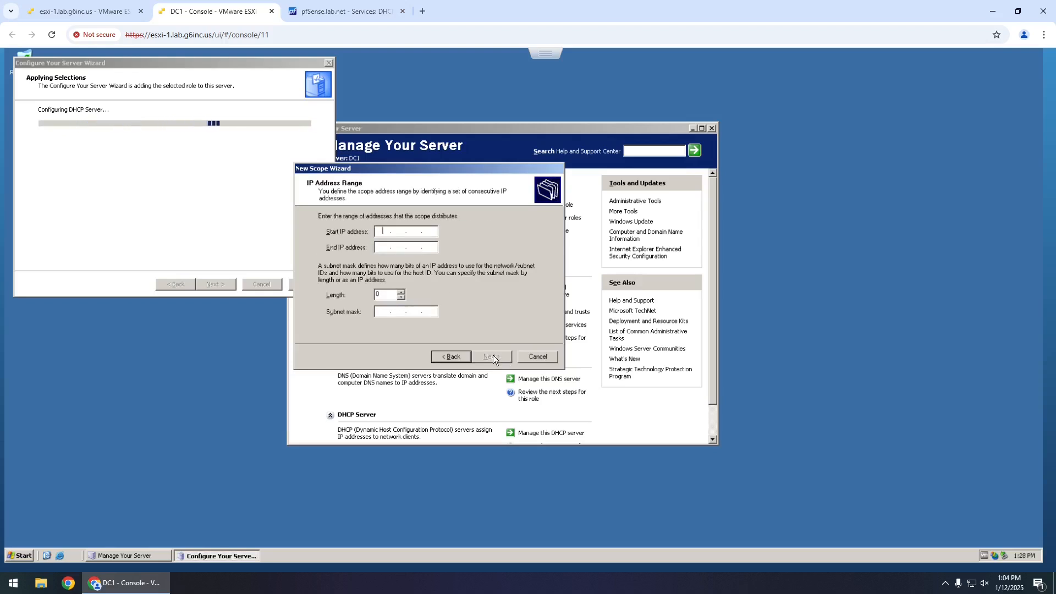
type("192 . ")
type("123 . 200")
key("BackSpace")
key("BackSpace")
key("BackSpace")
key("BackSpace")
key("BackSpace")
type("68123200")
key("Tab")
type("192 . 168 . 123 . ")
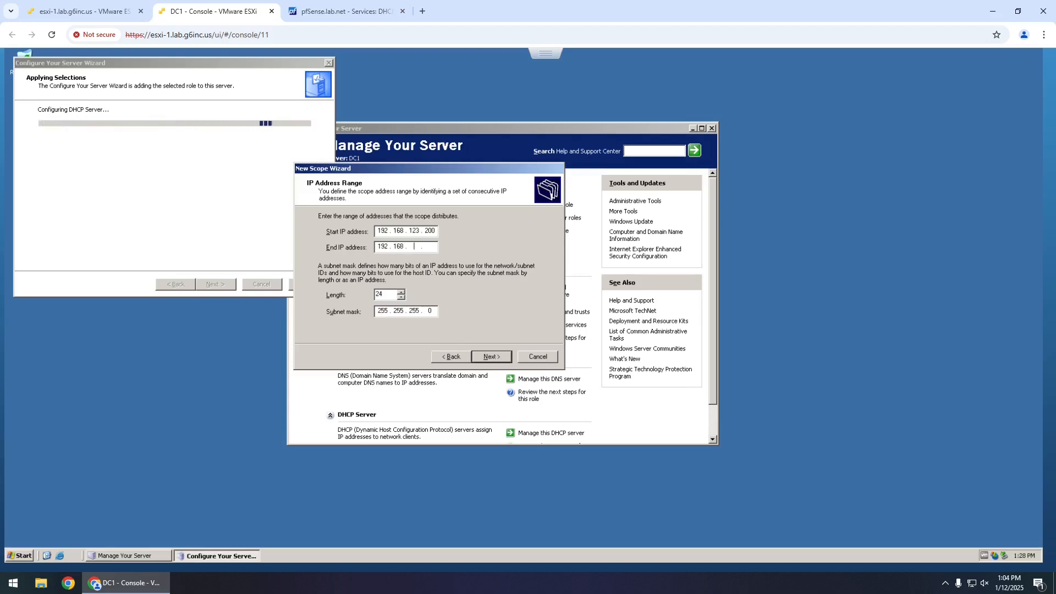
type("254")
left_click(493, 355)
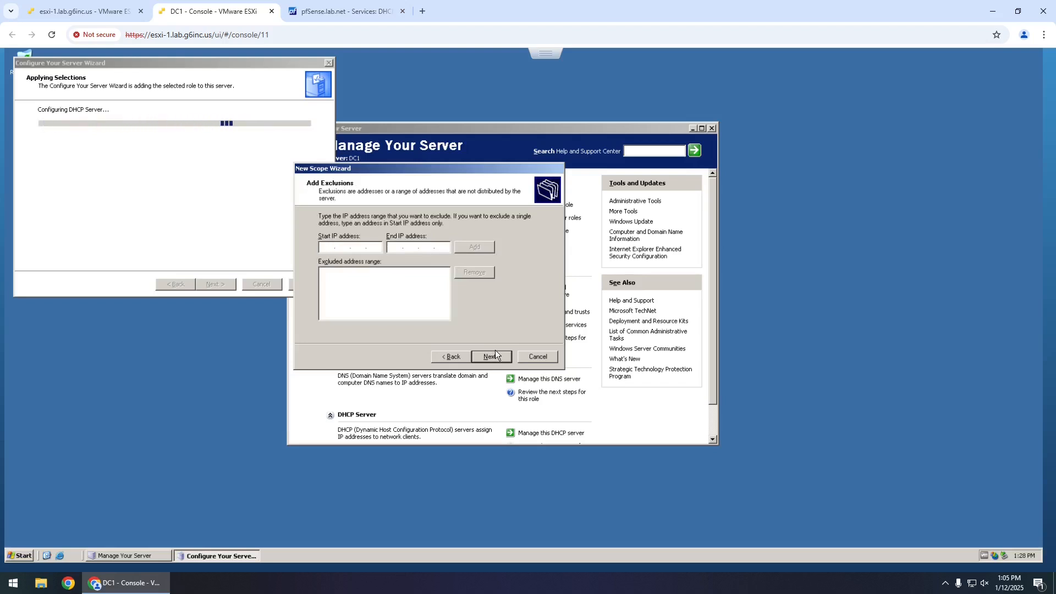
left_click(464, 358)
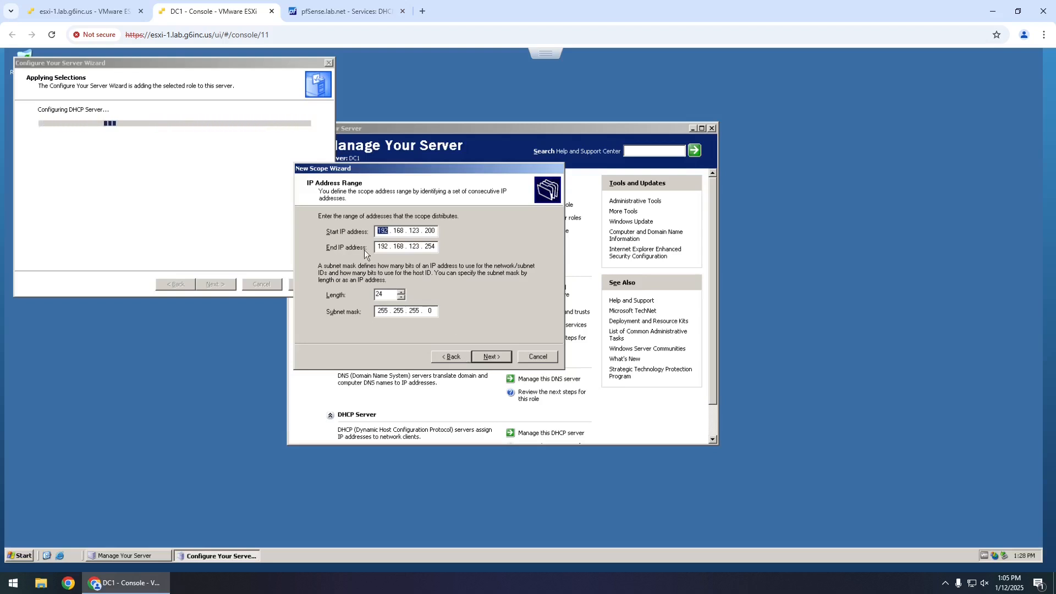
- Skip exclusions, set a 1-day lease, and add router 192.168.123.1 to the Lab scope
left_click(494, 355)
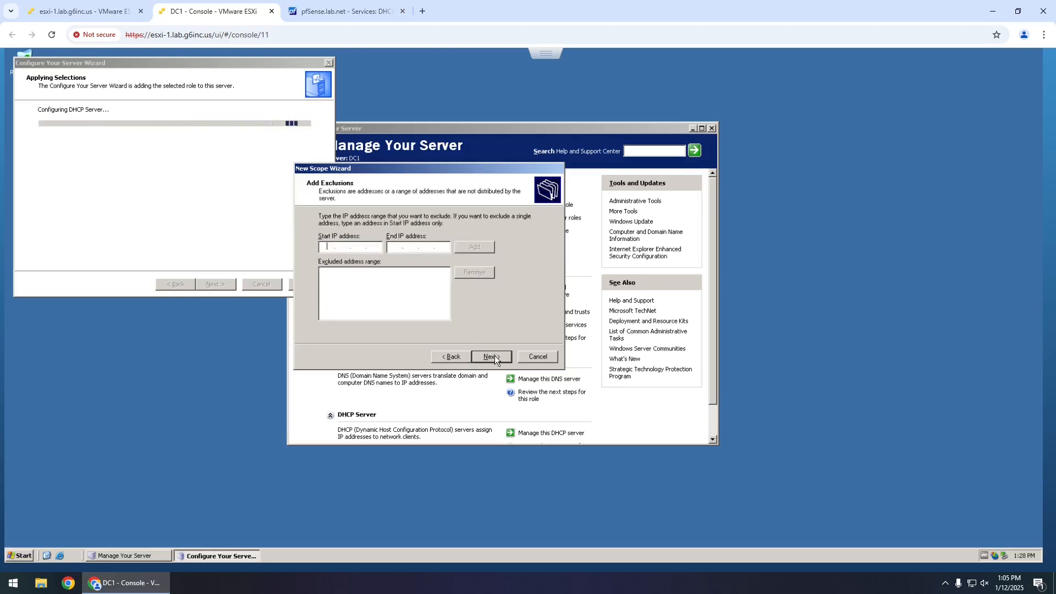
left_click(495, 356)
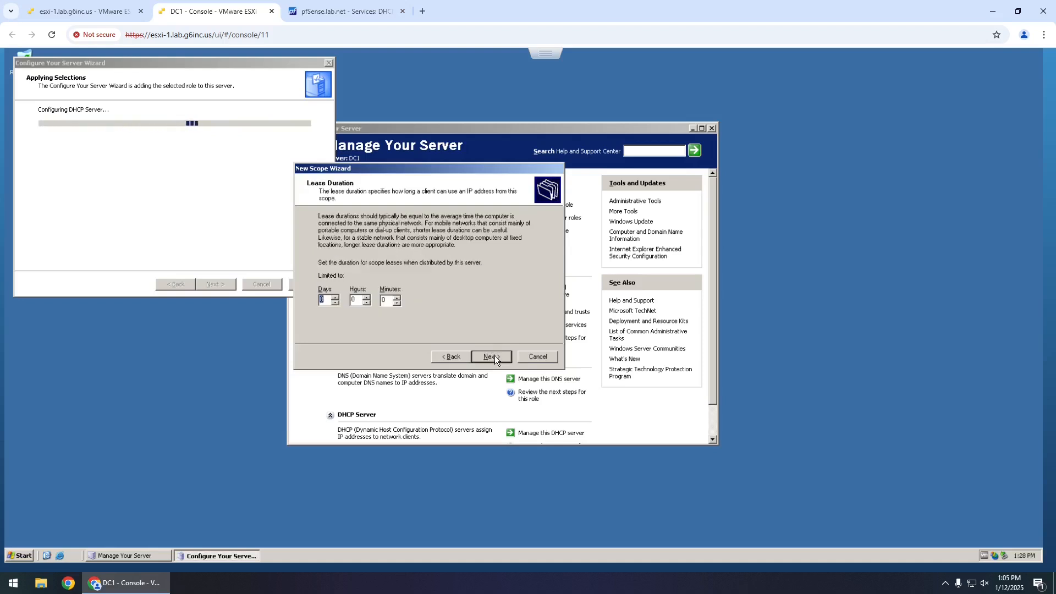
type("1")
left_click(497, 357)
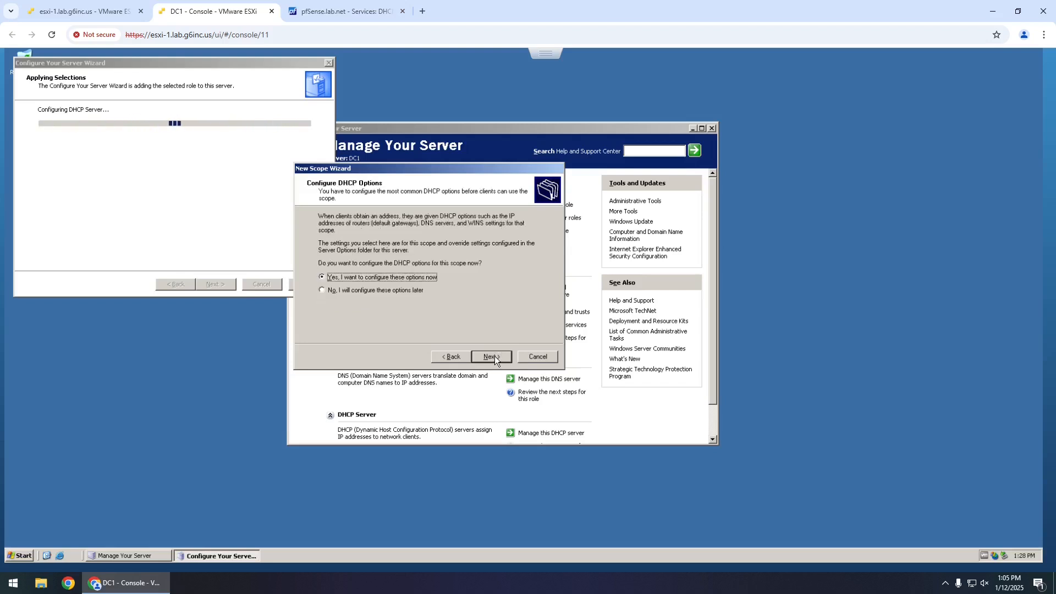
left_click(494, 357)
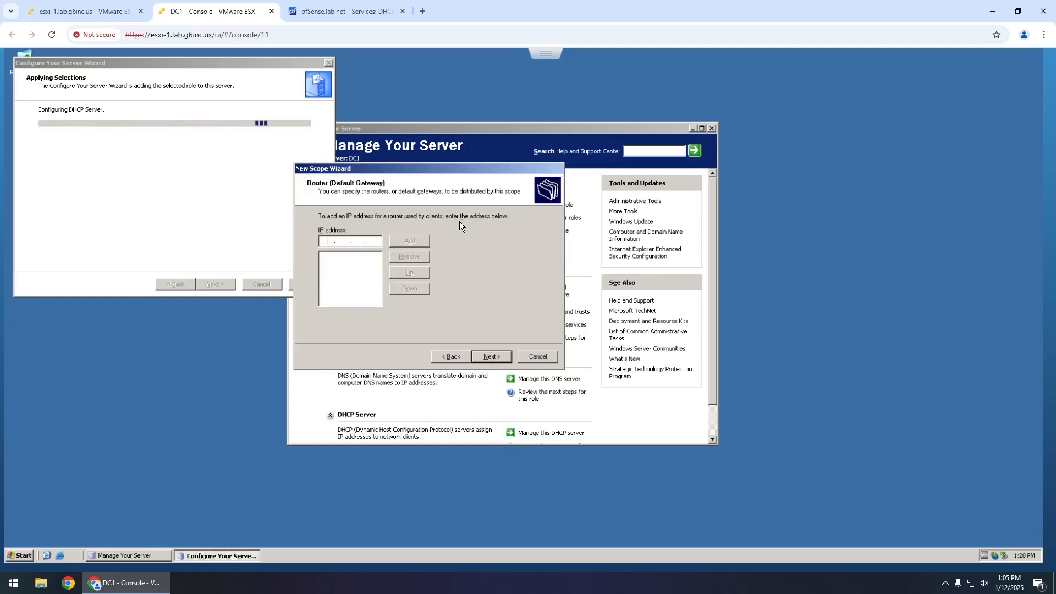
type("192 . 168 . 123 . 1")
left_click(418, 242)
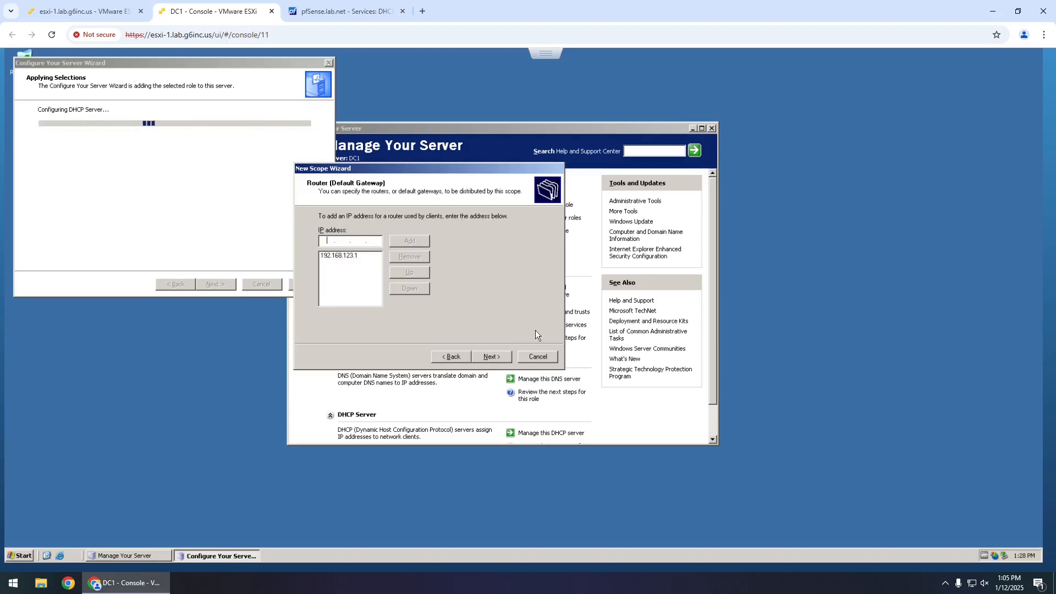
- Set the parent domain to lab.net and add DNS server 192.168.123.100
left_click(503, 356)
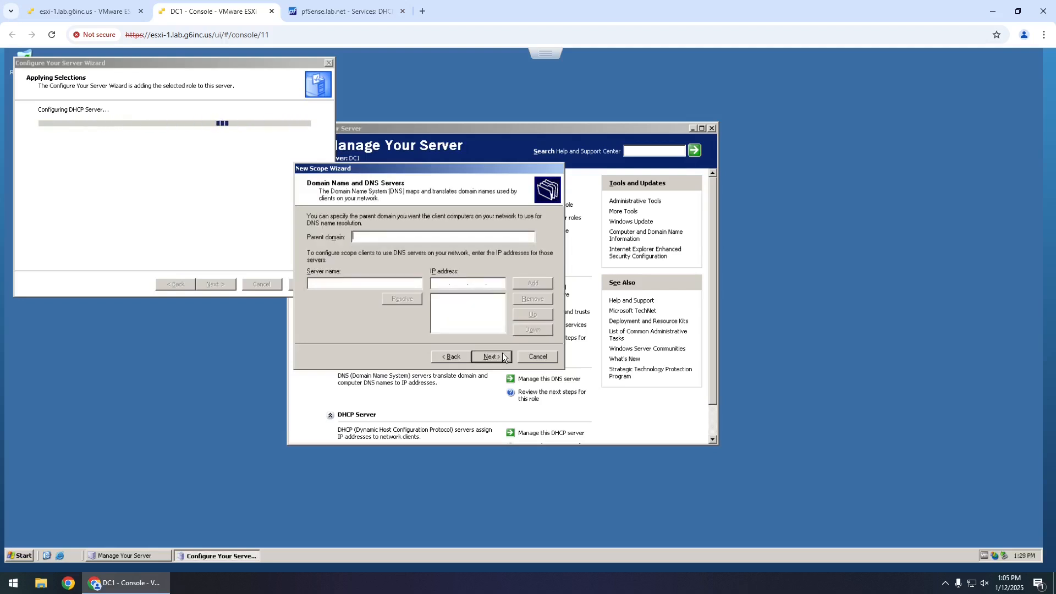
type("lab.net")
left_click(444, 284)
type("192 . 168 . 123 . 100")
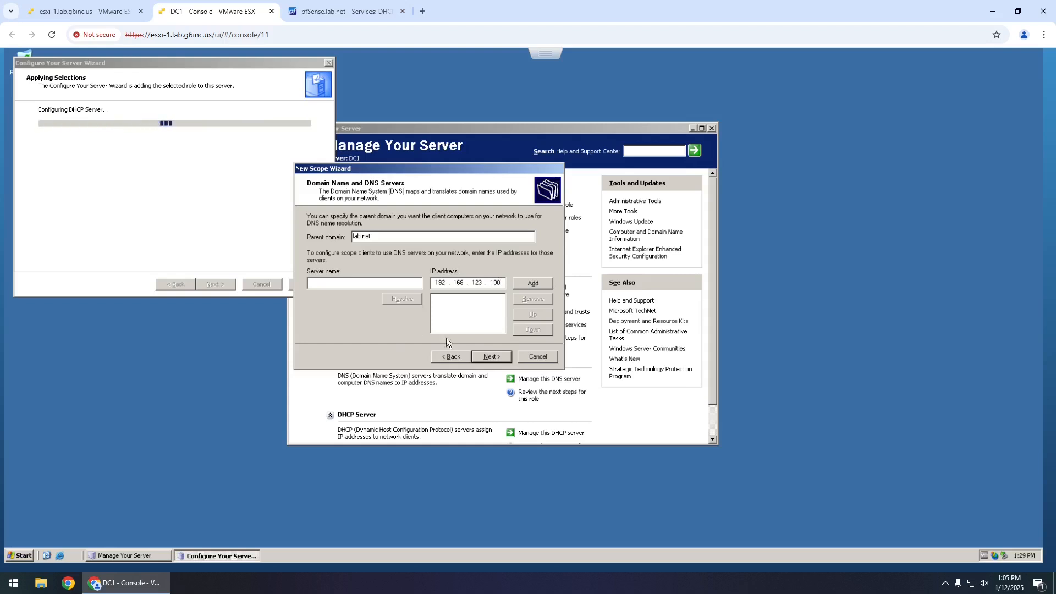
left_click(516, 286)
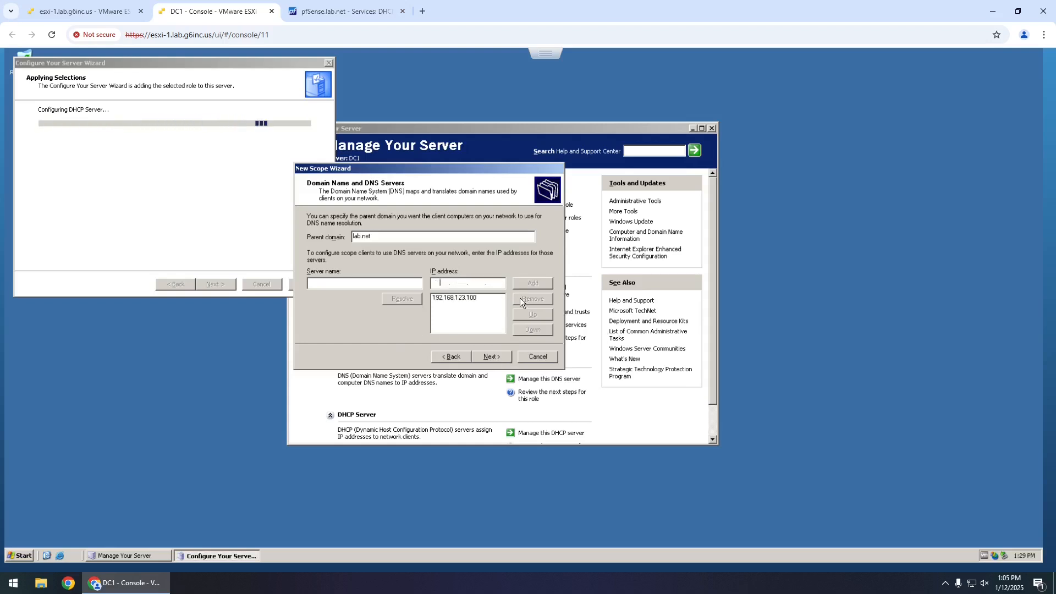
left_click(504, 358)
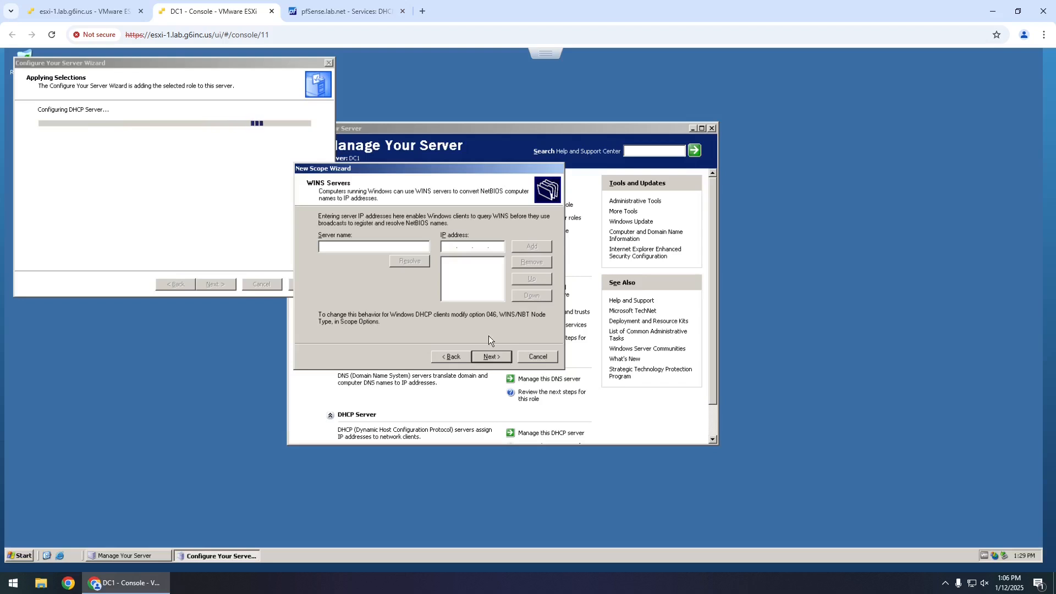
- Add WINS server 192.168.123.100, activate the scope now, and finish the wizard
type("192 . 168 . 123 . 100")
left_click(545, 248)
left_click(507, 358)
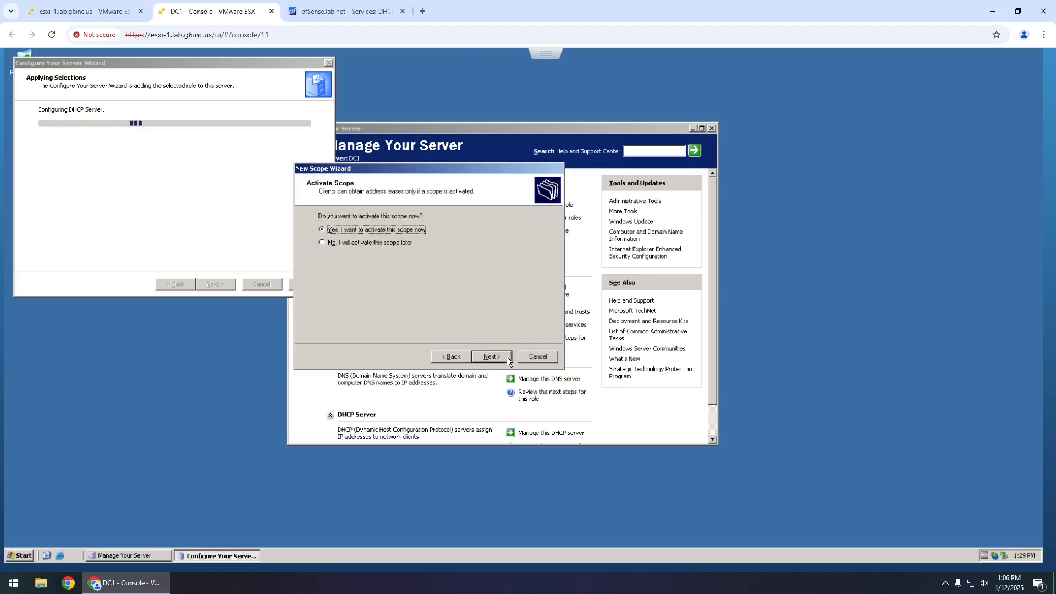
left_click(506, 355)
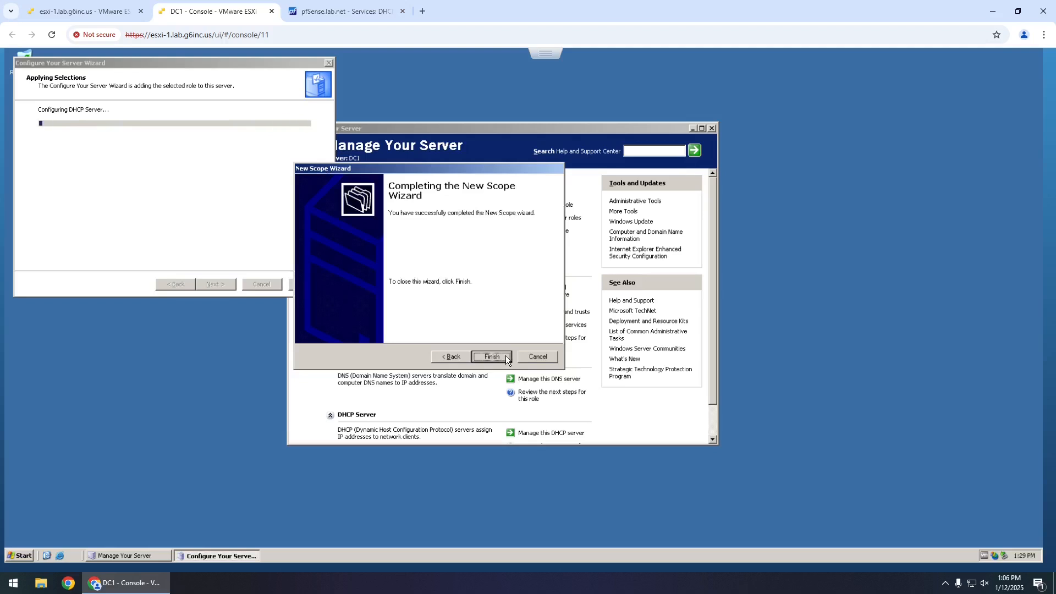
left_click(506, 356)
- Open the DHCP console maximized and expand dc1.lab.net down to the Lab scope
left_click(213, 285)
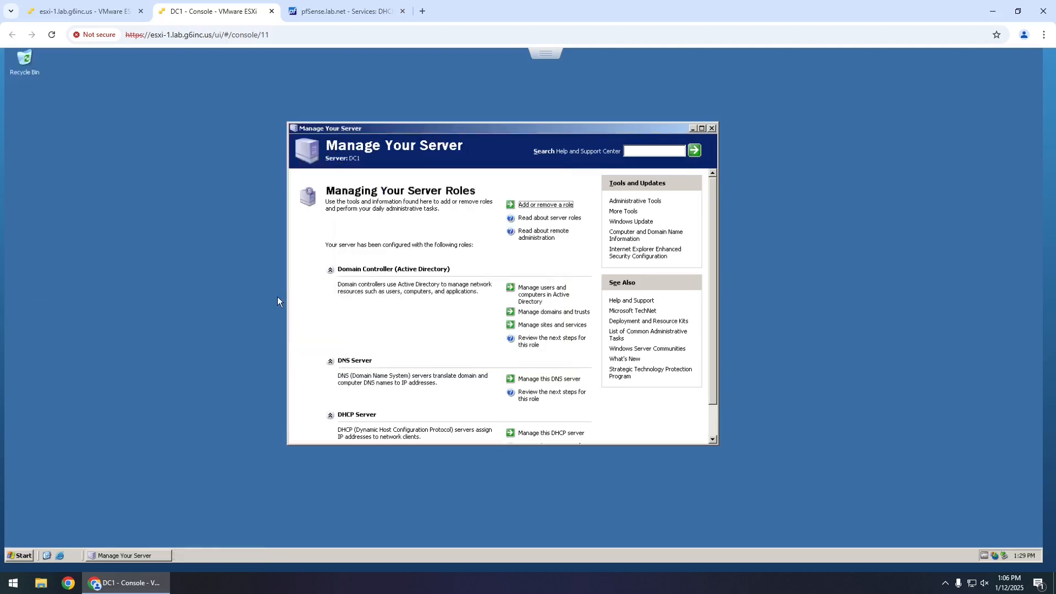
scroll(398, 270, "down", 1)
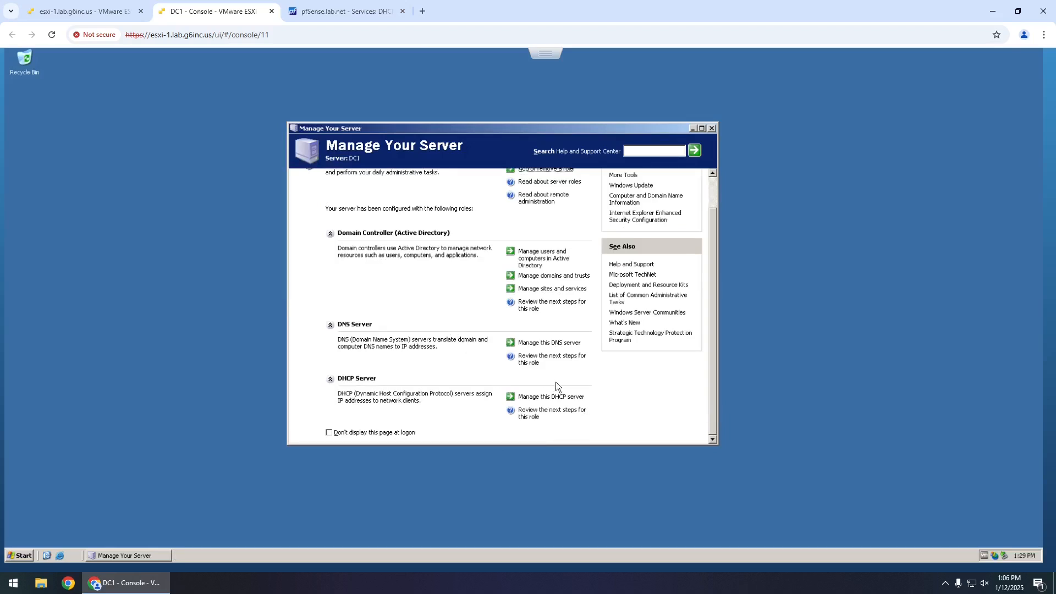
left_click(550, 397)
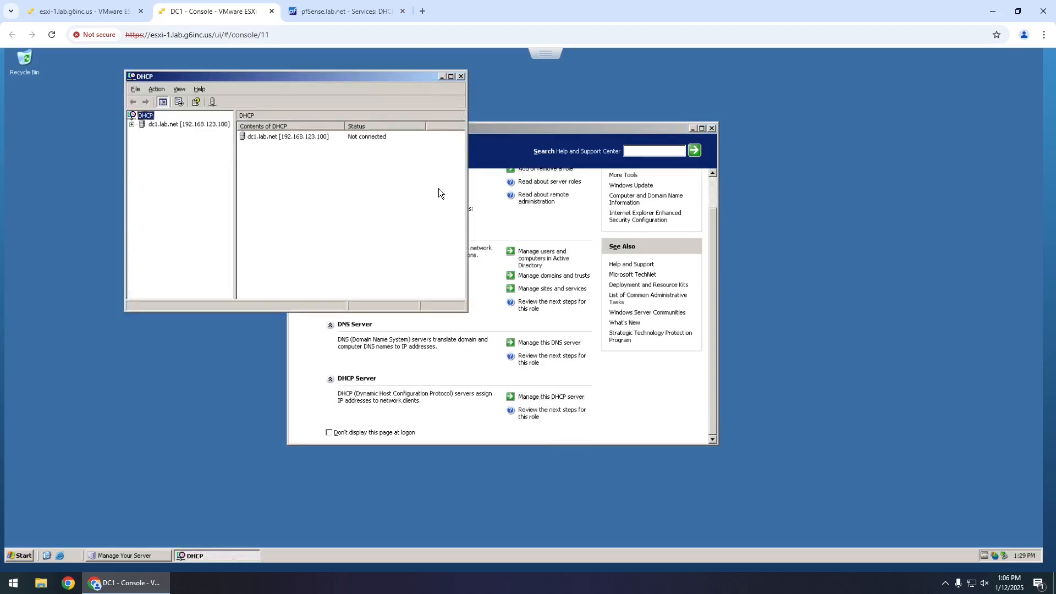
left_click(451, 77)
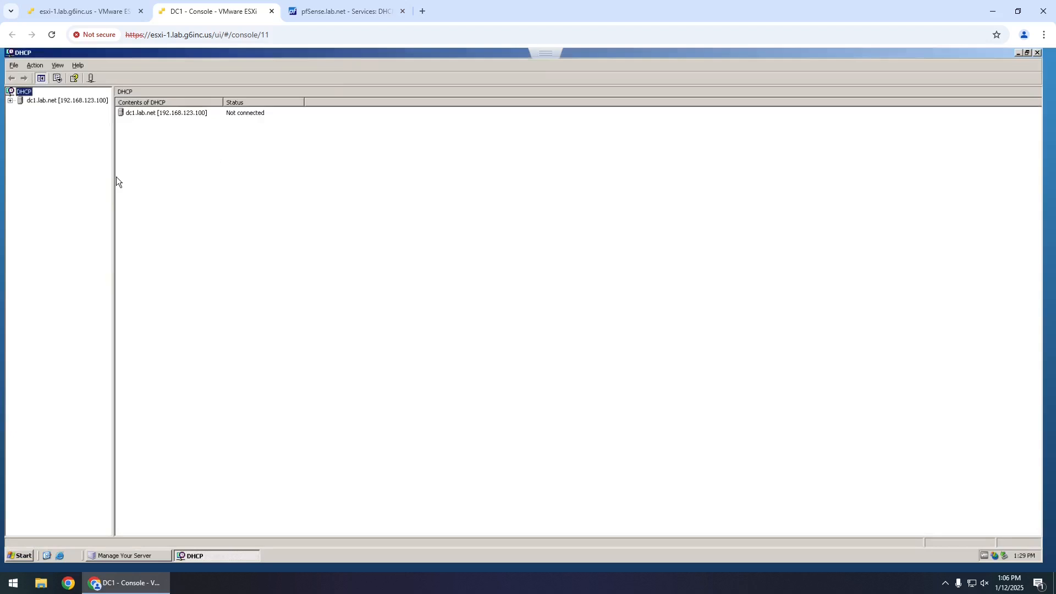
left_click_drag(114, 177, 214, 187)
left_click(10, 100)
left_click(21, 109)
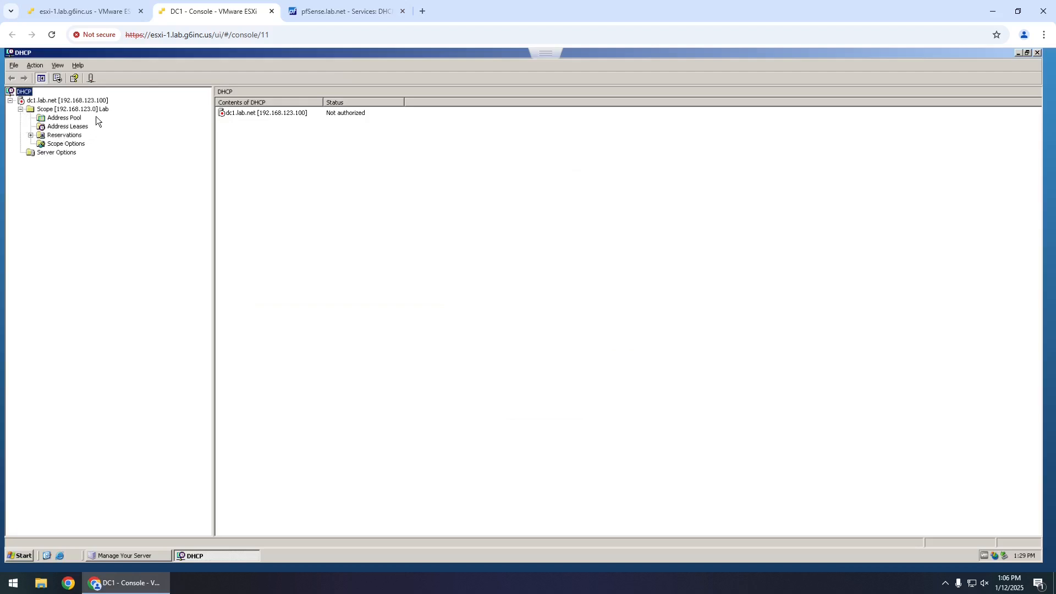
left_click(82, 110)
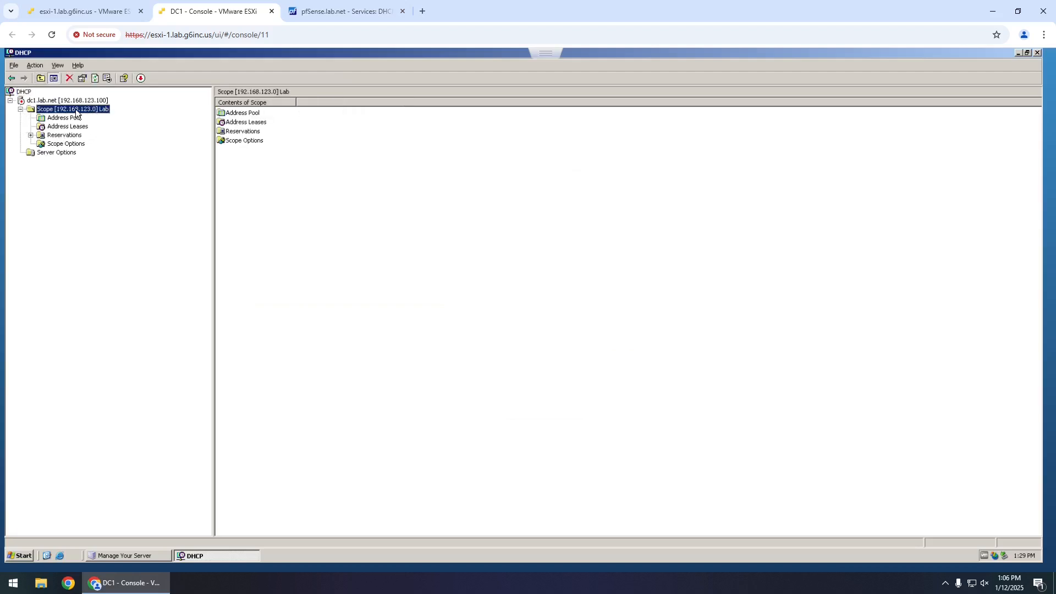
- Review the Lab scope's Properties on the General, DNS and Advanced tabs, then close without changes
right_click(85, 109)
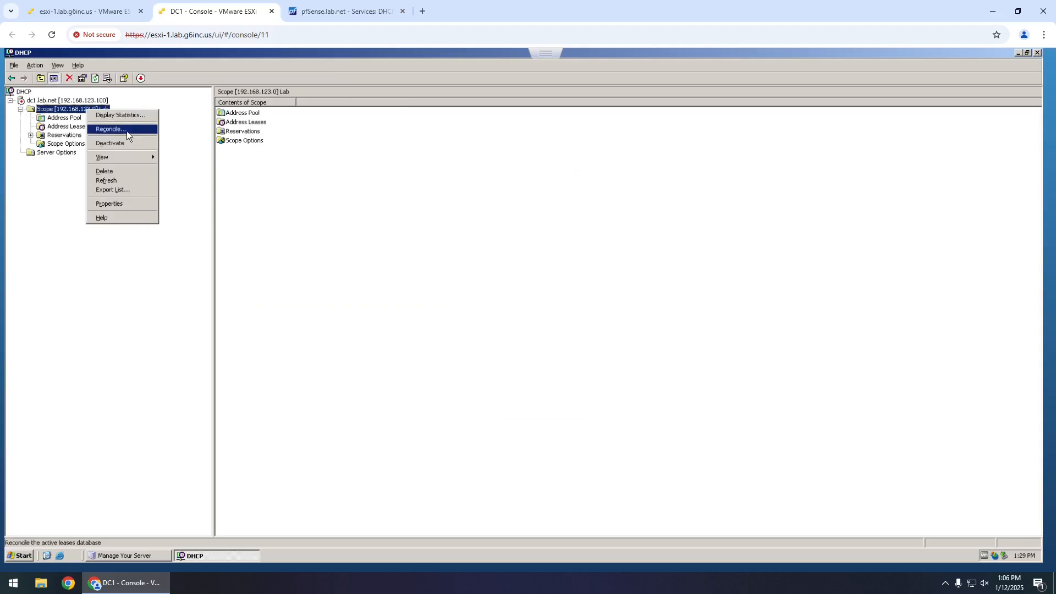
left_click(117, 203)
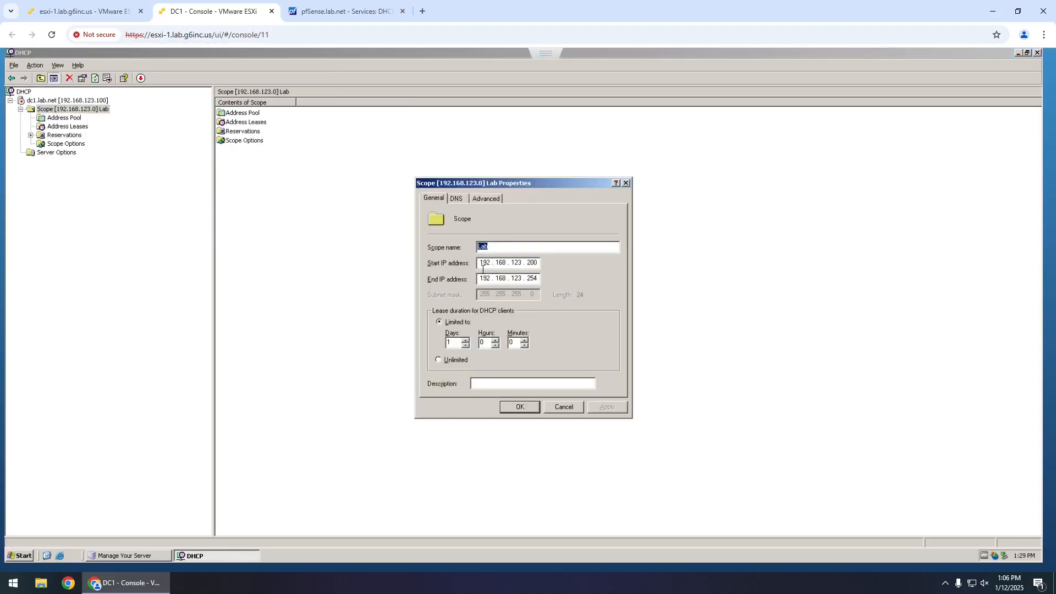
left_click(457, 199)
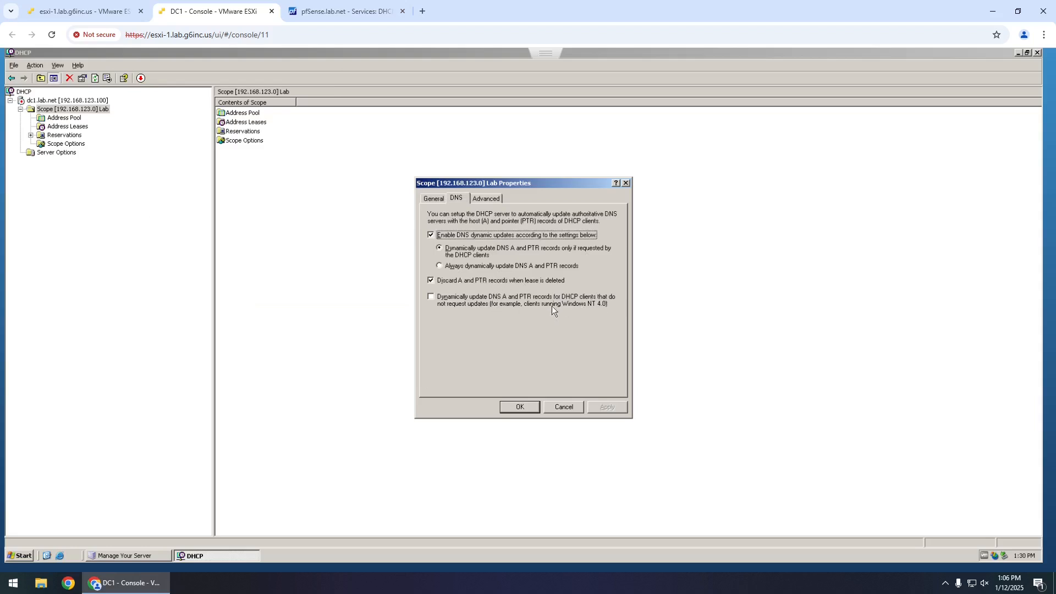
left_click(491, 199)
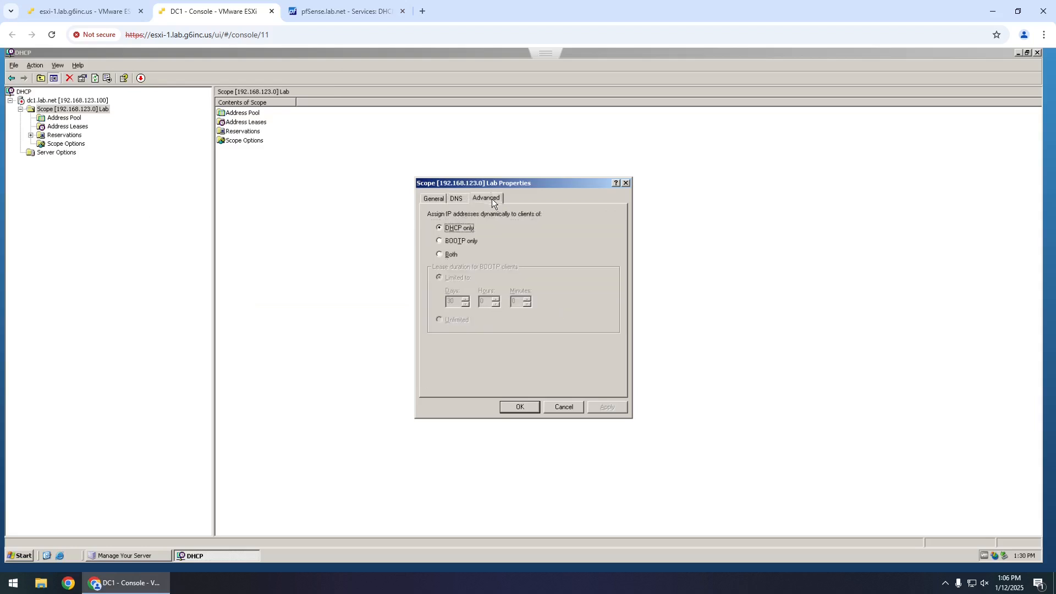
left_click(626, 183)
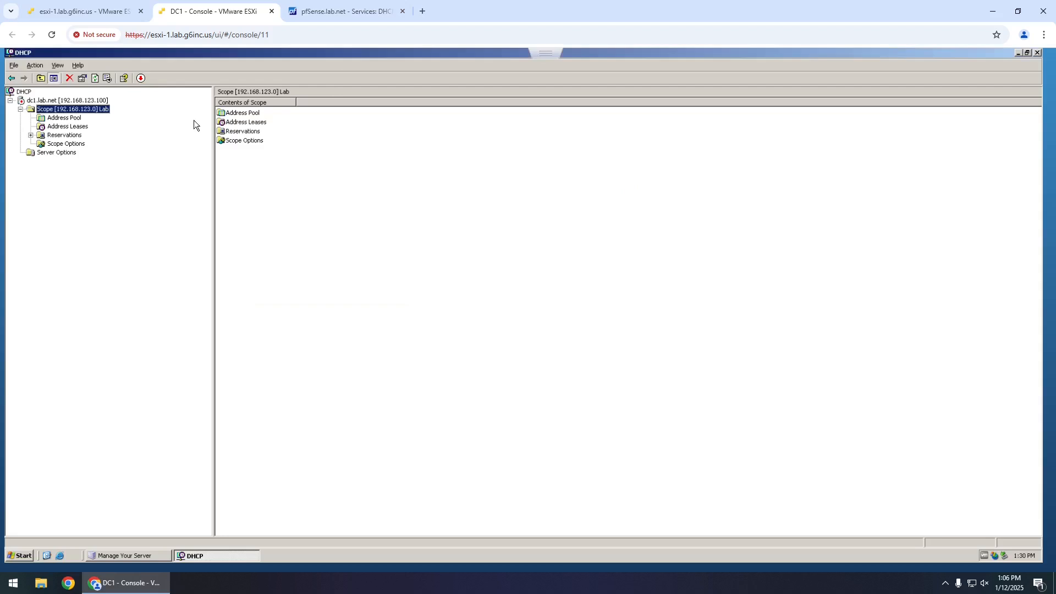
- View the scope's Address Pool, Address Leases, Reservations, Scope Options, and then Server Options
left_click(76, 120)
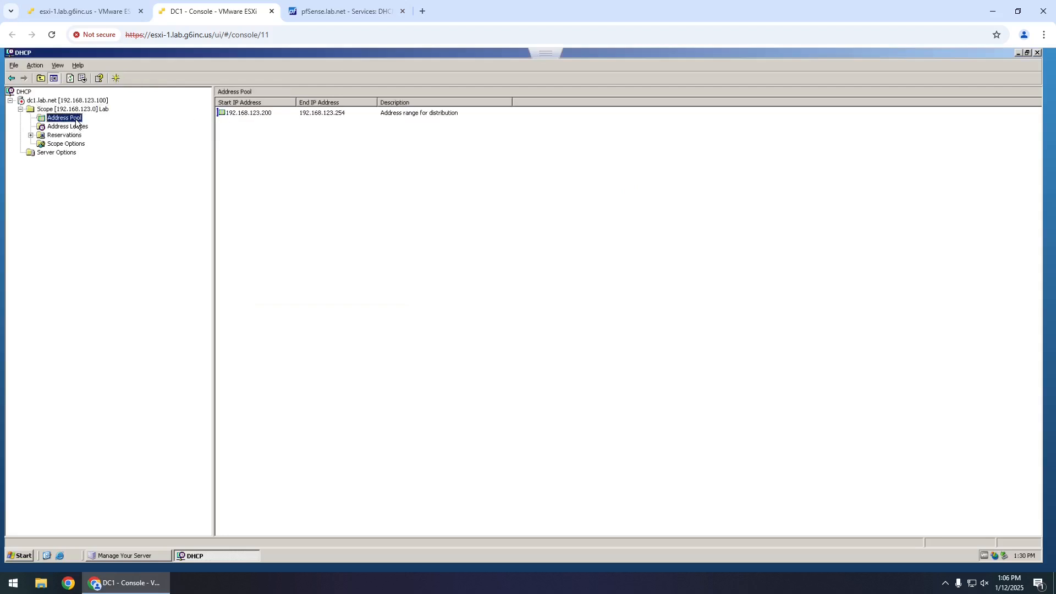
left_click(71, 127)
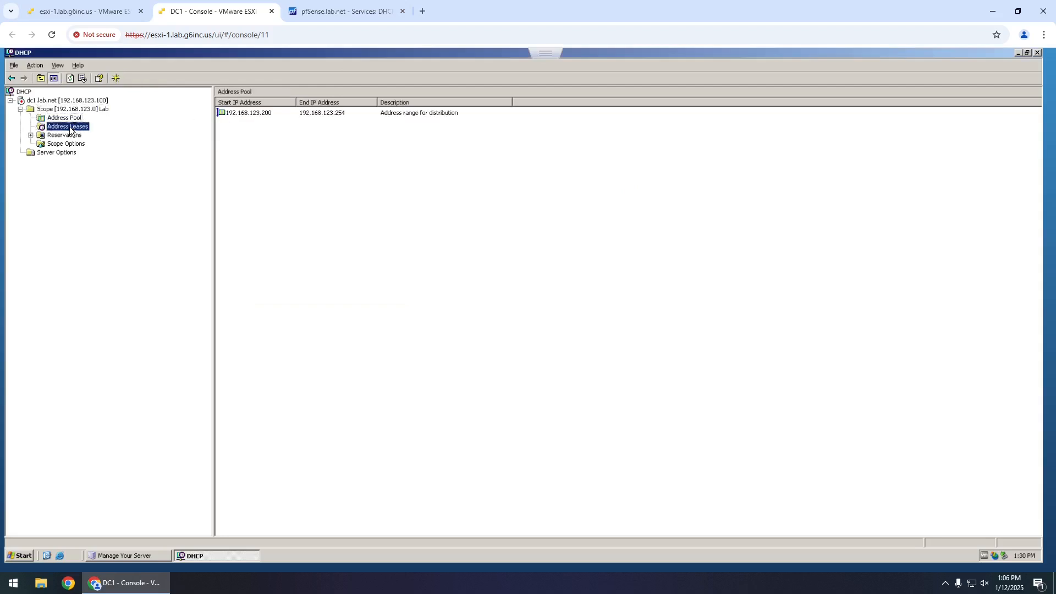
left_click(68, 135)
left_click(63, 143)
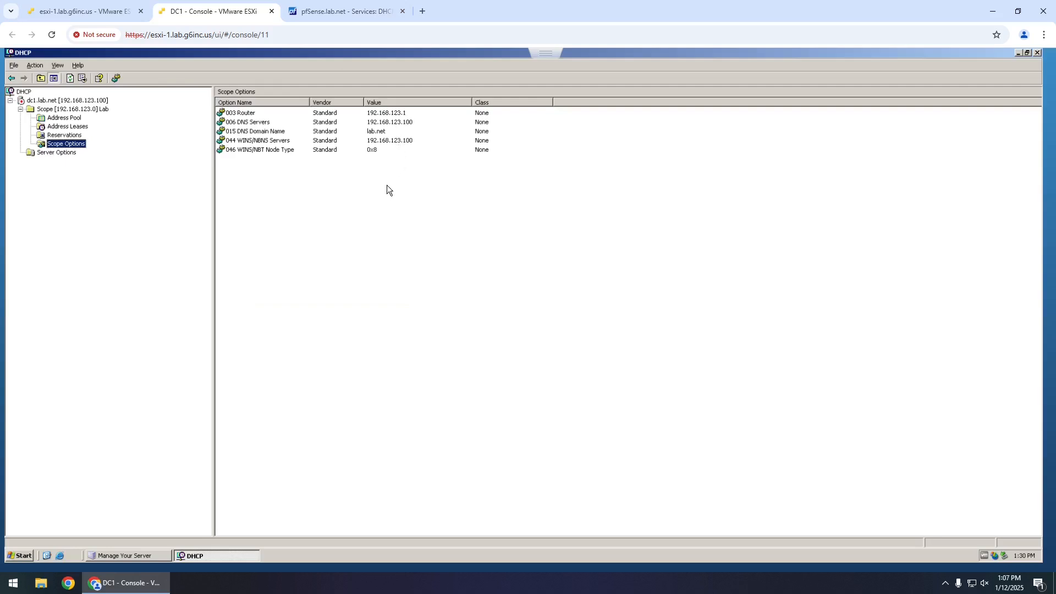
left_click(58, 153)
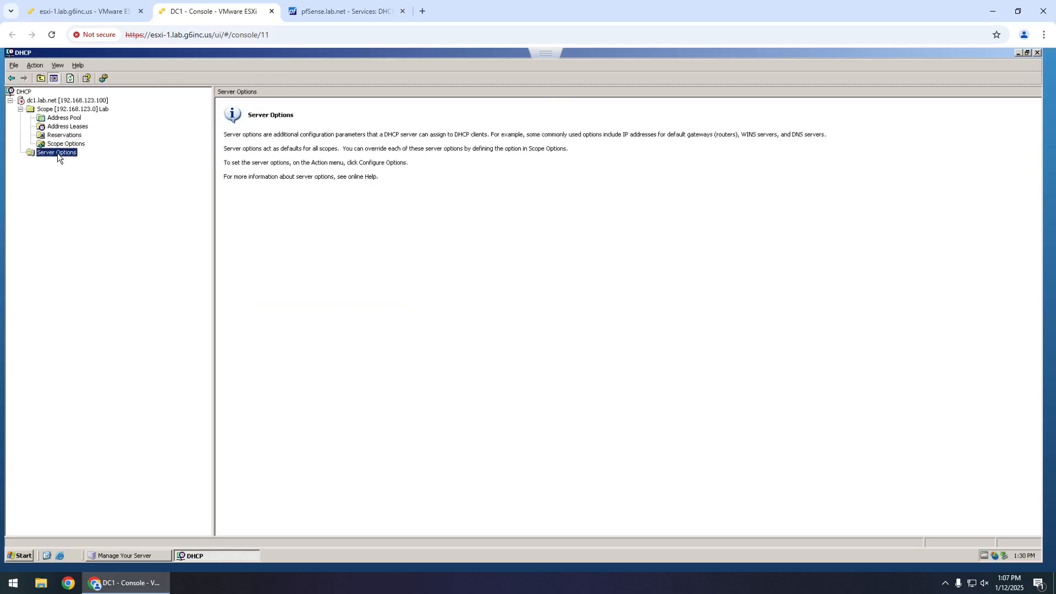
right_click(57, 153)
left_click(71, 158)
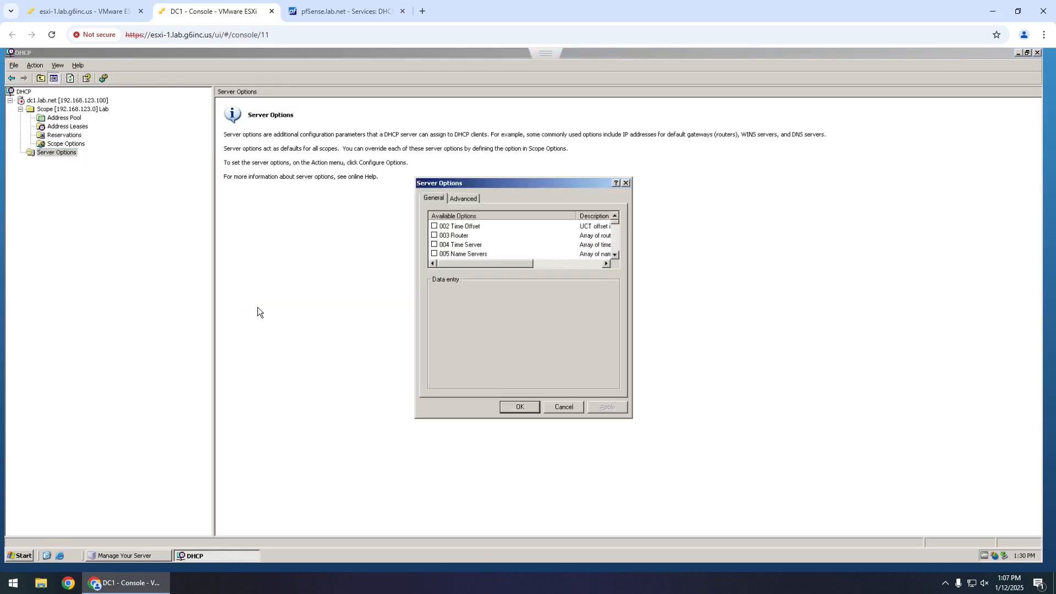
left_click(615, 255)
left_click(615, 255)
left_click(615, 255)
left_click(615, 255)
left_click(615, 255)
left_click(615, 255)
left_click(615, 255)
left_click(615, 255)
left_click(615, 255)
left_click(615, 255)
left_click(615, 254)
left_click(615, 255)
left_click(615, 254)
left_click(616, 255)
left_click(463, 199)
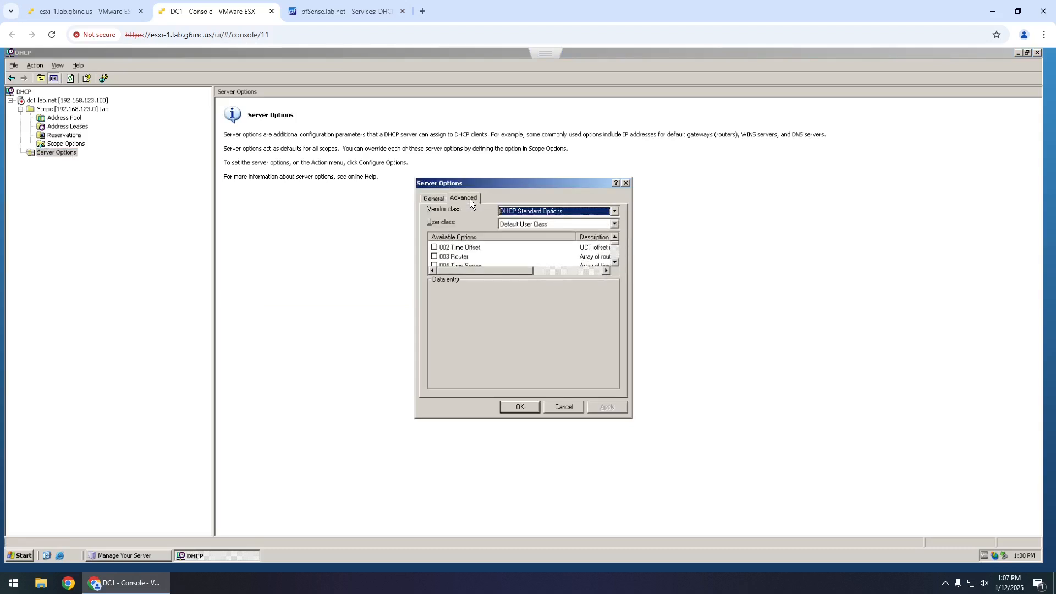
left_click(563, 407)
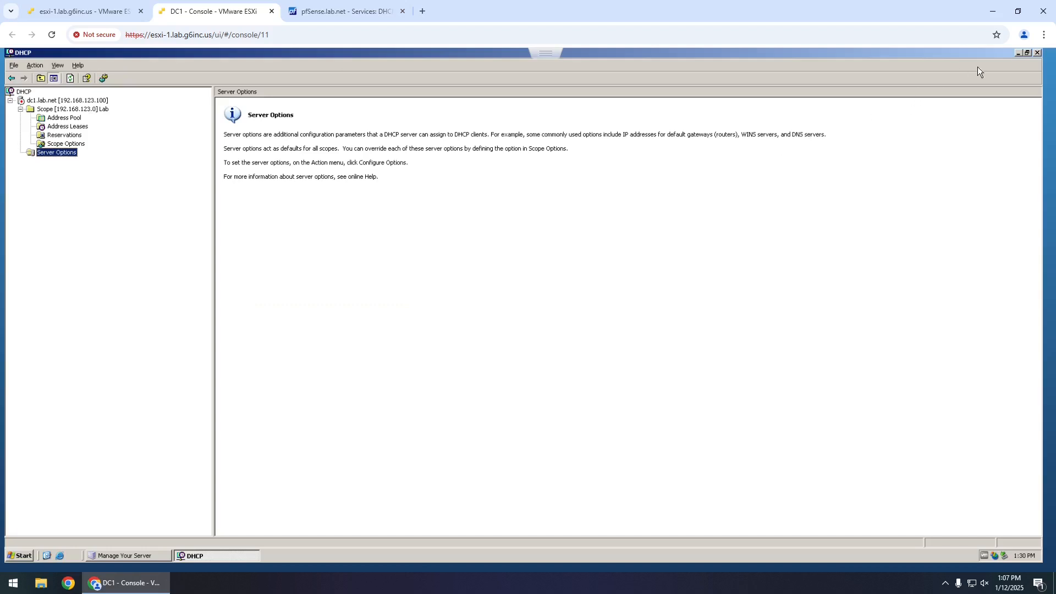
- Authorize dc1.lab.net in Active Directory and refresh with F5 so the Lab scope shows Active
left_click(62, 101)
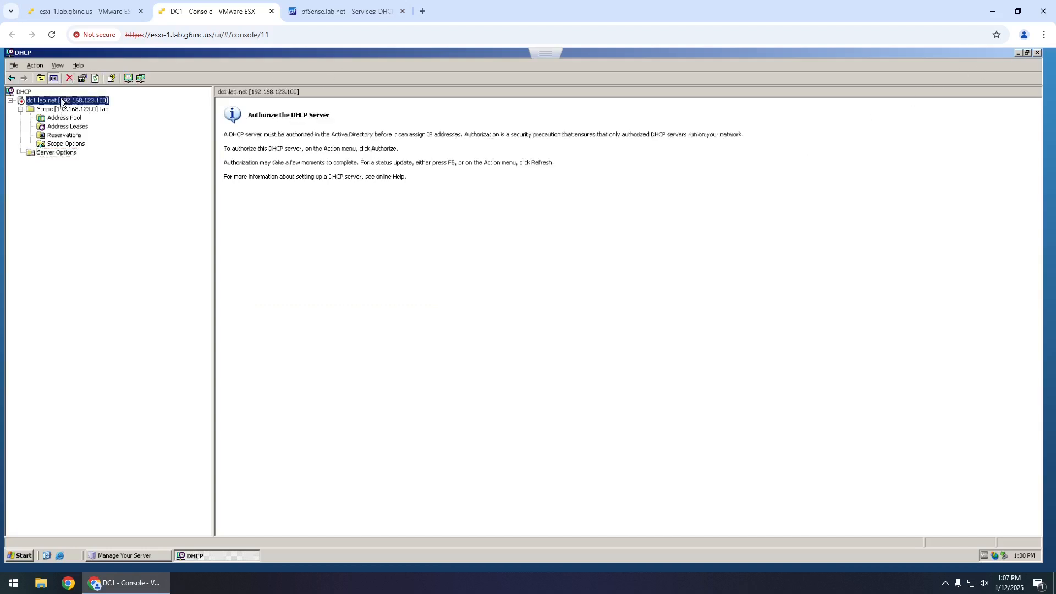
right_click(62, 102)
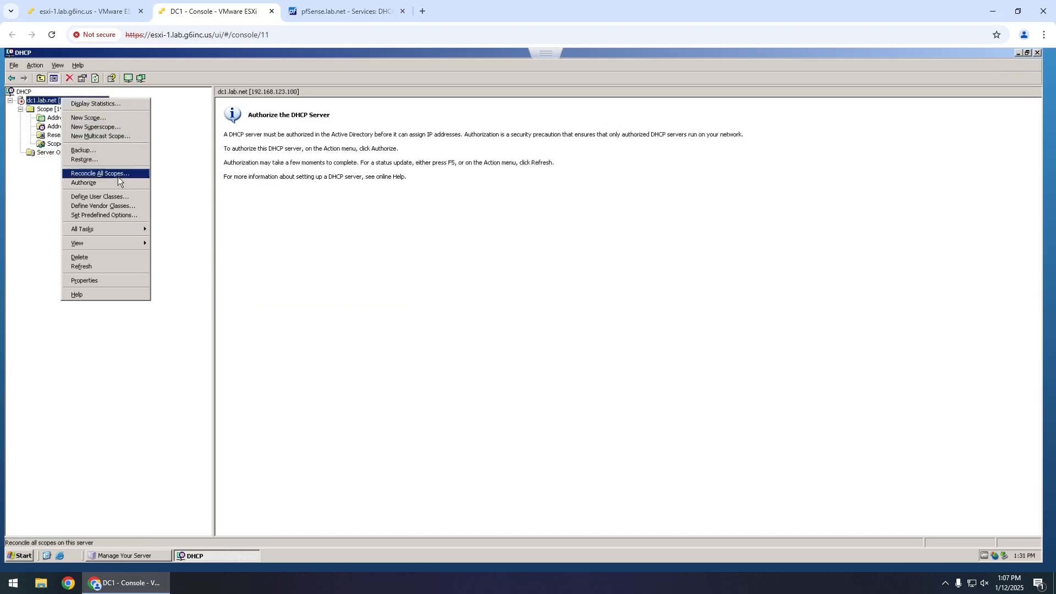
mouse_move(113, 230)
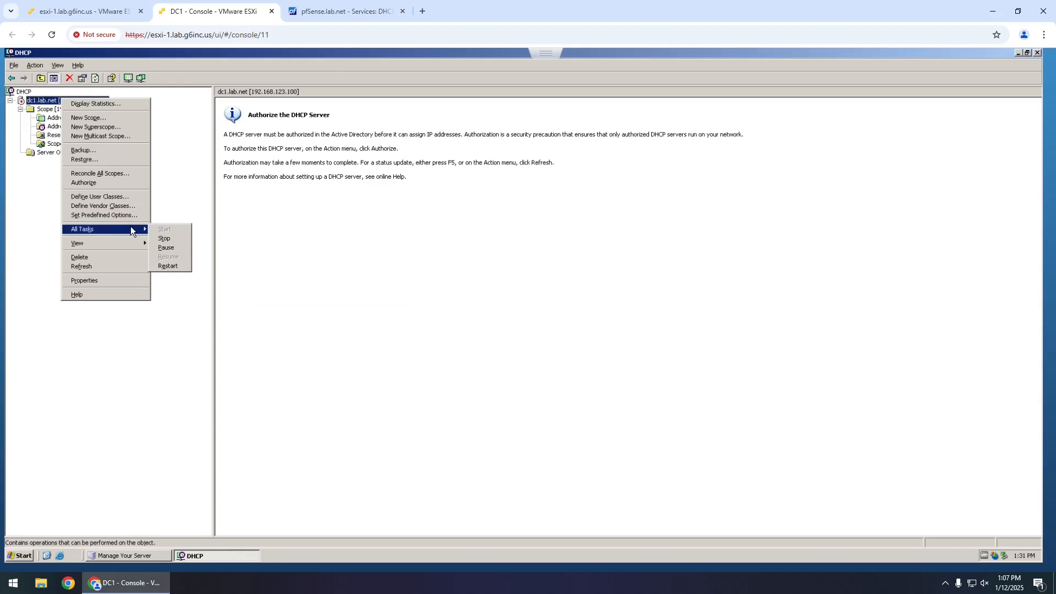
left_click(24, 224)
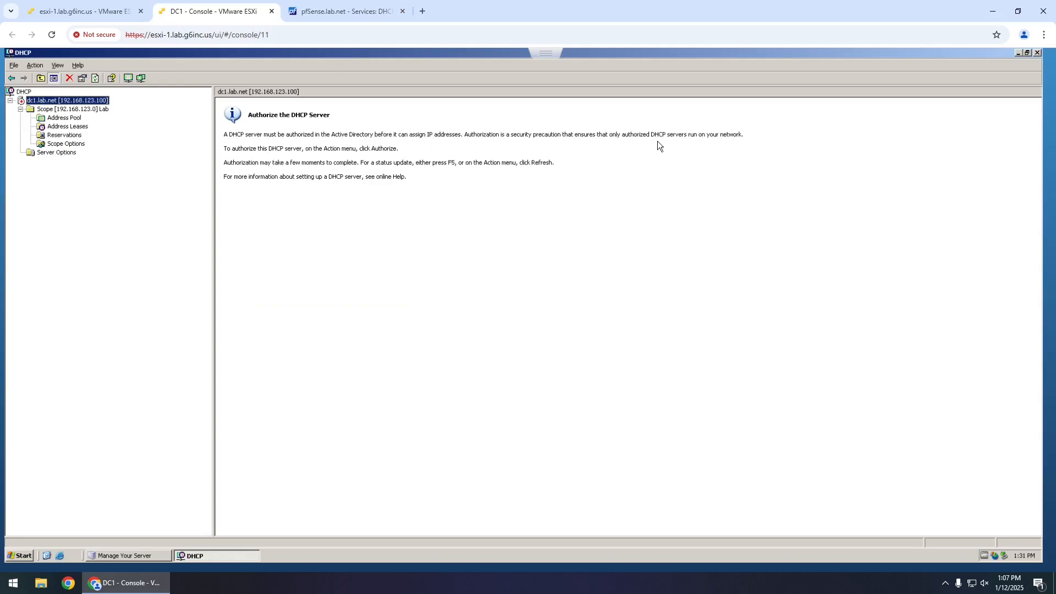
right_click(51, 101)
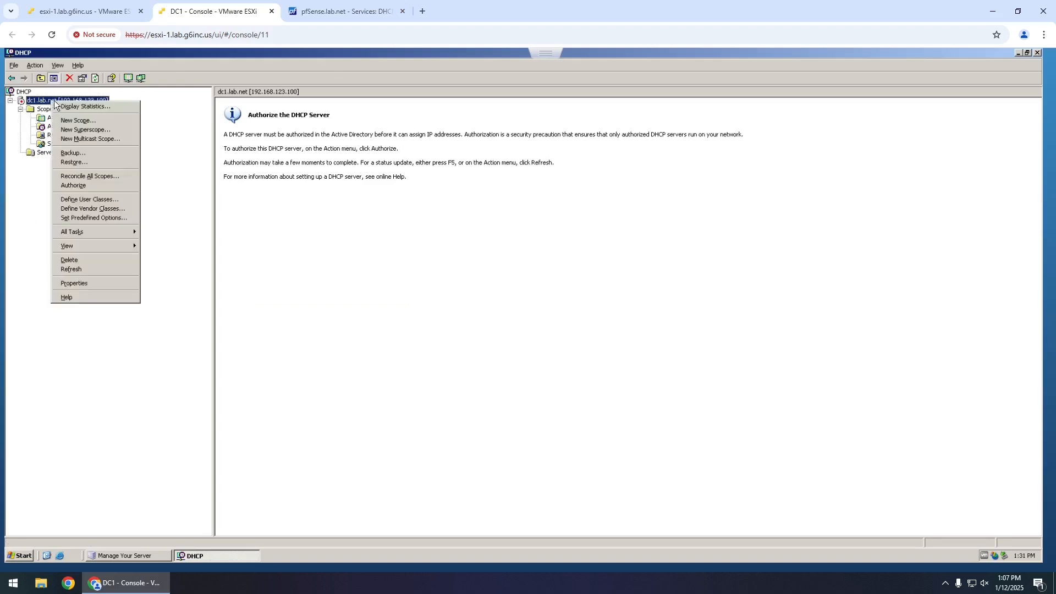
left_click(97, 184)
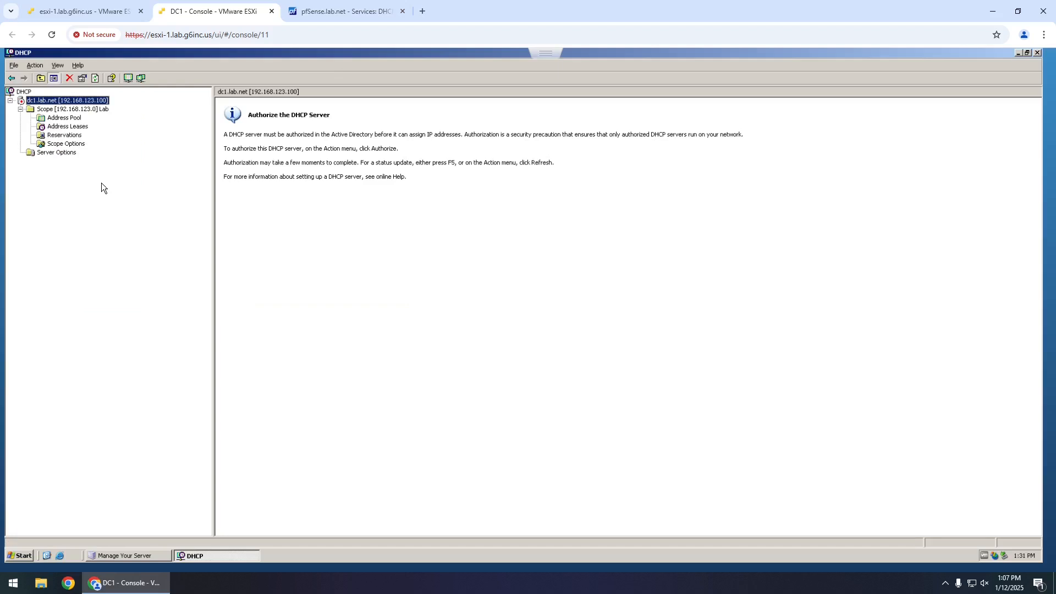
key("F5")
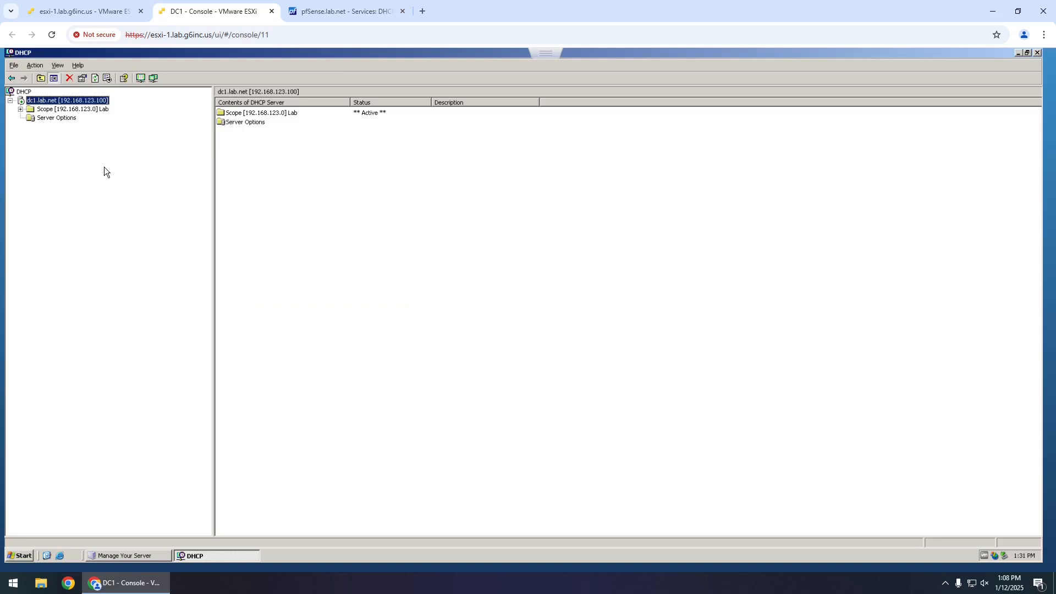
- Close the DHCP console and view the lab.net records under DC1's Forward Lookup Zones in DNS
left_click(21, 110)
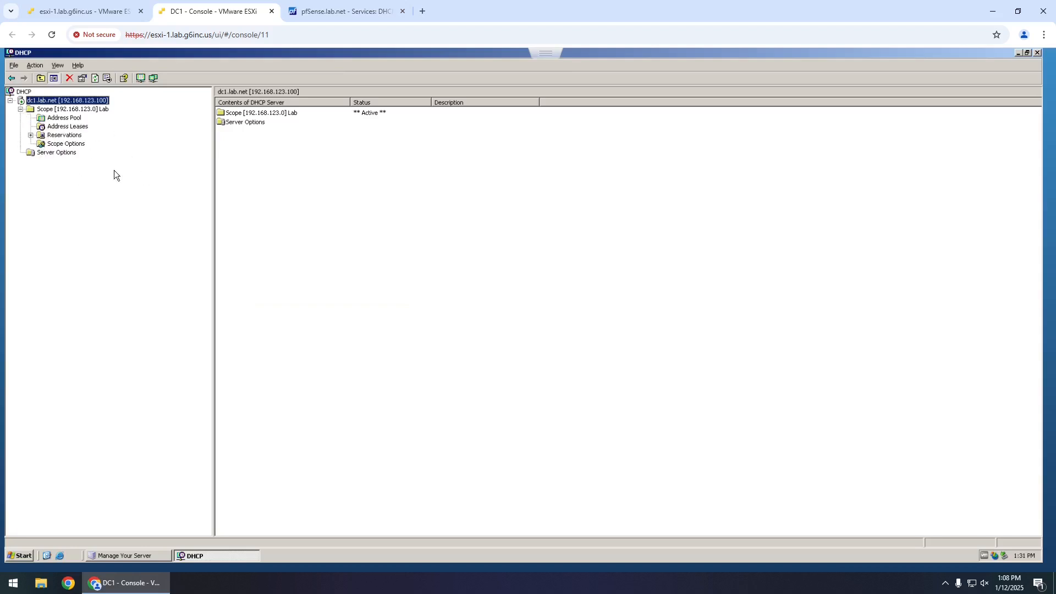
left_click(1038, 53)
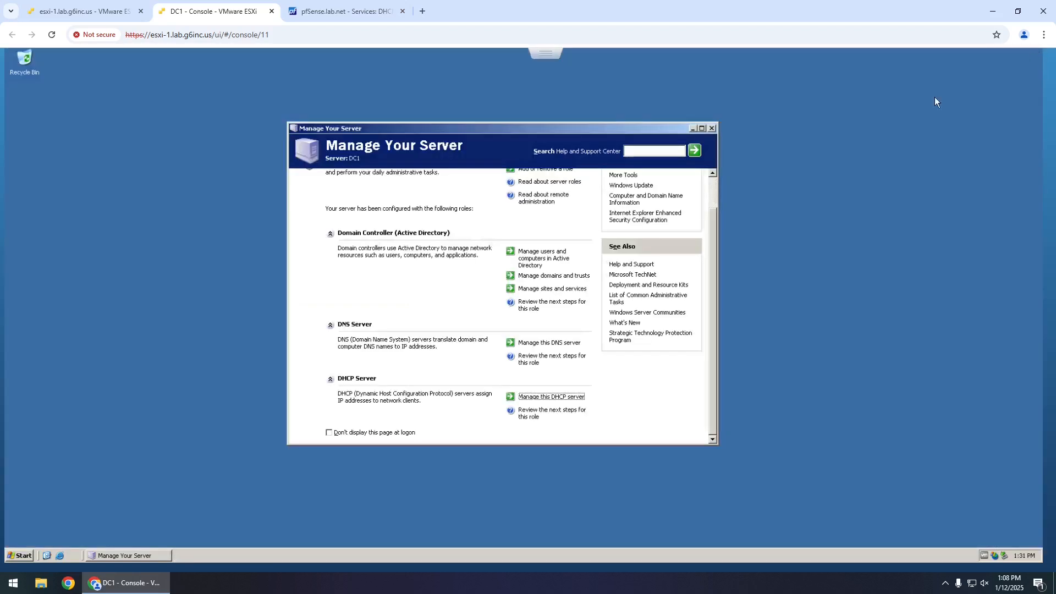
left_click(528, 343)
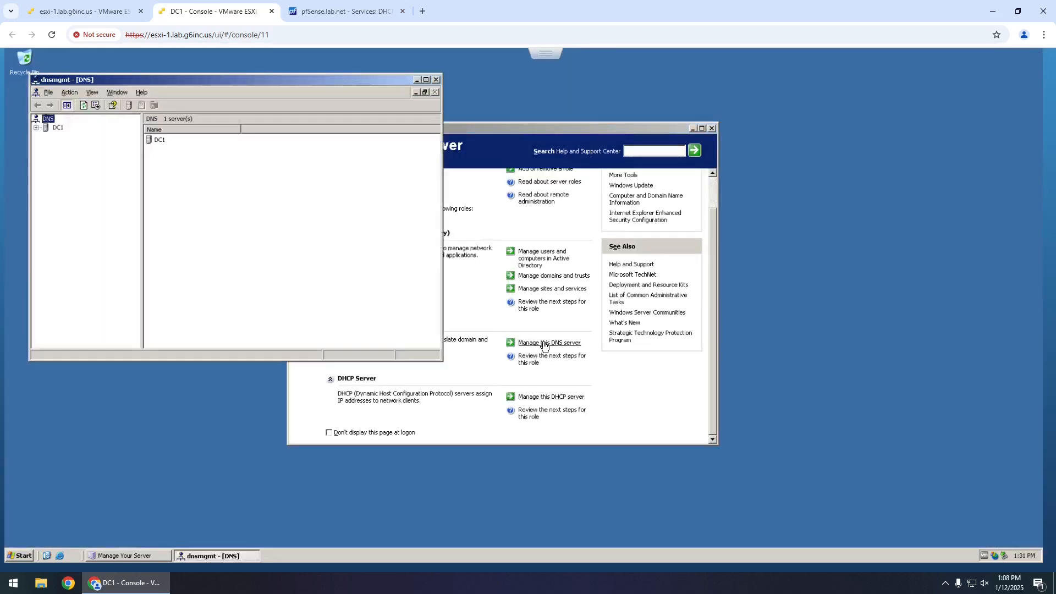
double_click(37, 128)
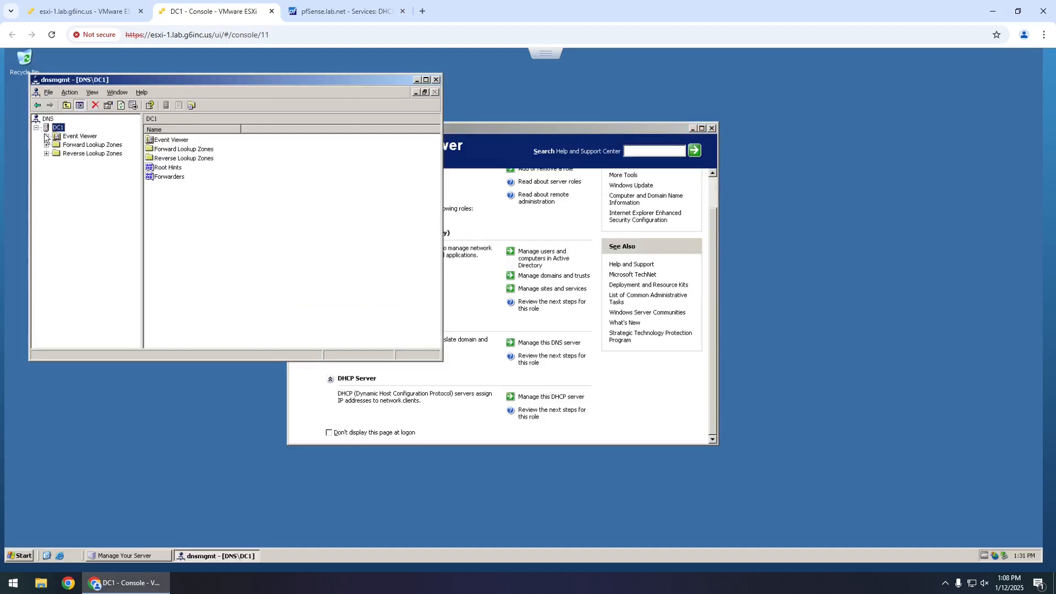
double_click(53, 148)
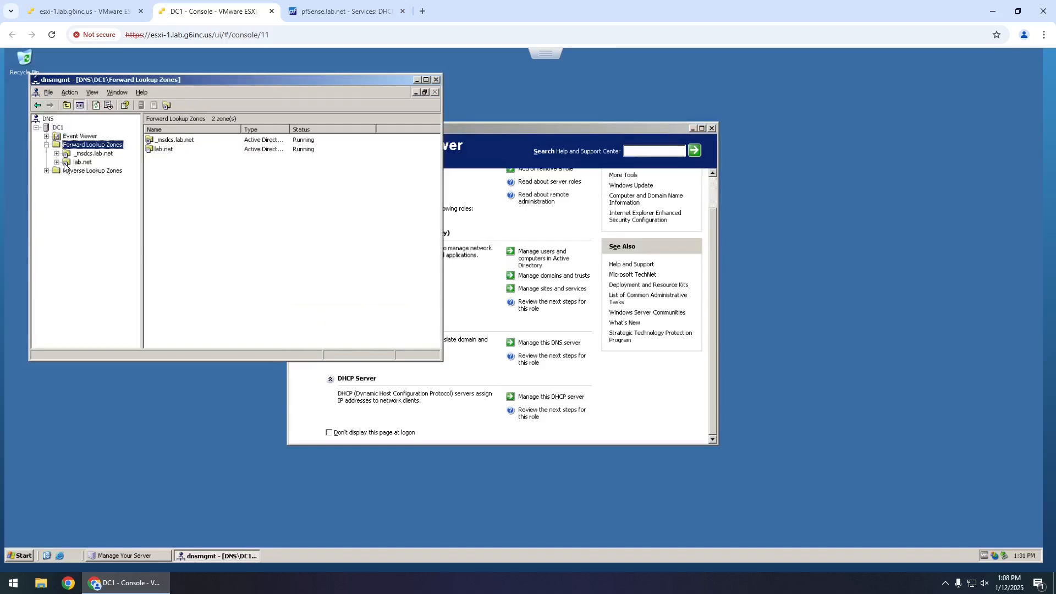
double_click(71, 163)
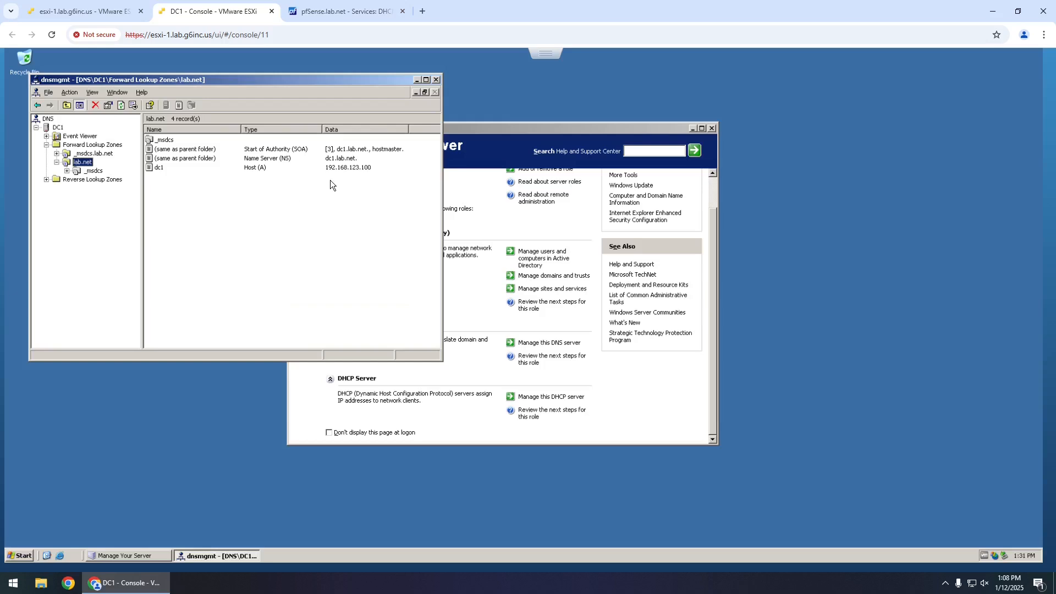
- Close DNS Manager and the Manage Your Server window
left_click(435, 79)
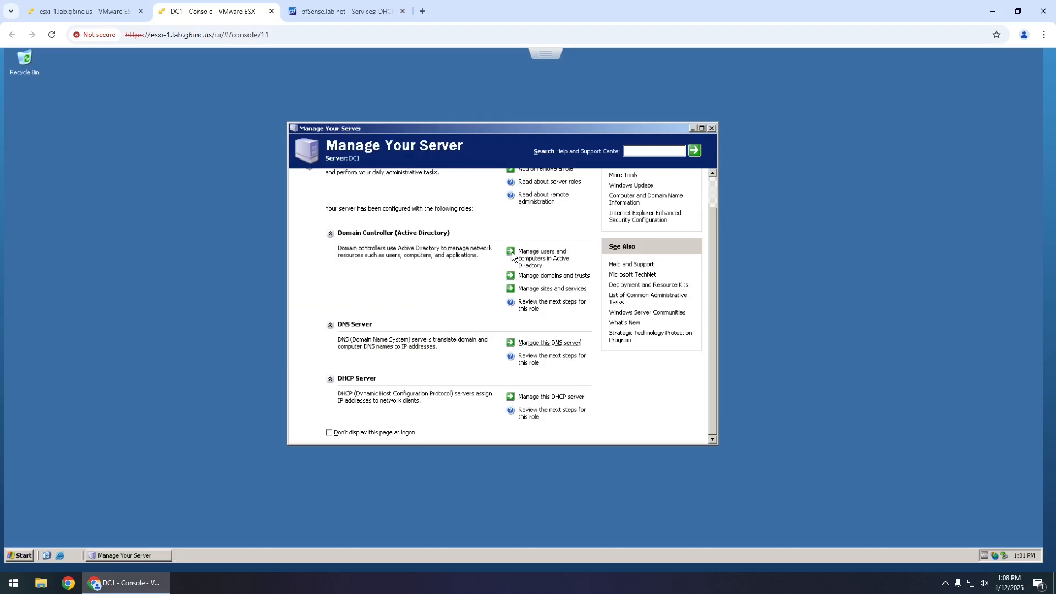
left_click(548, 259)
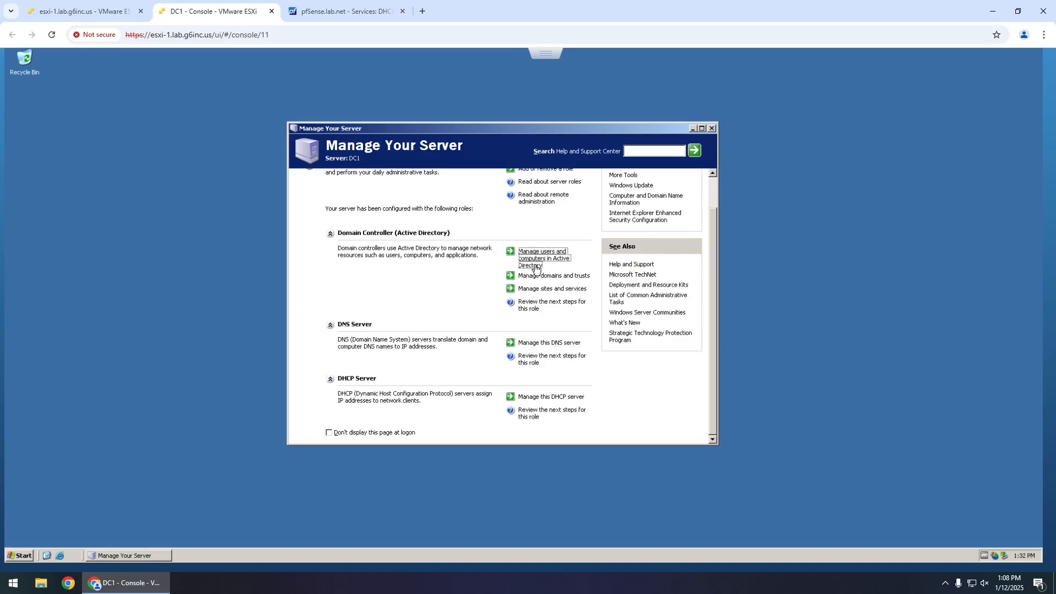
left_click(710, 129)
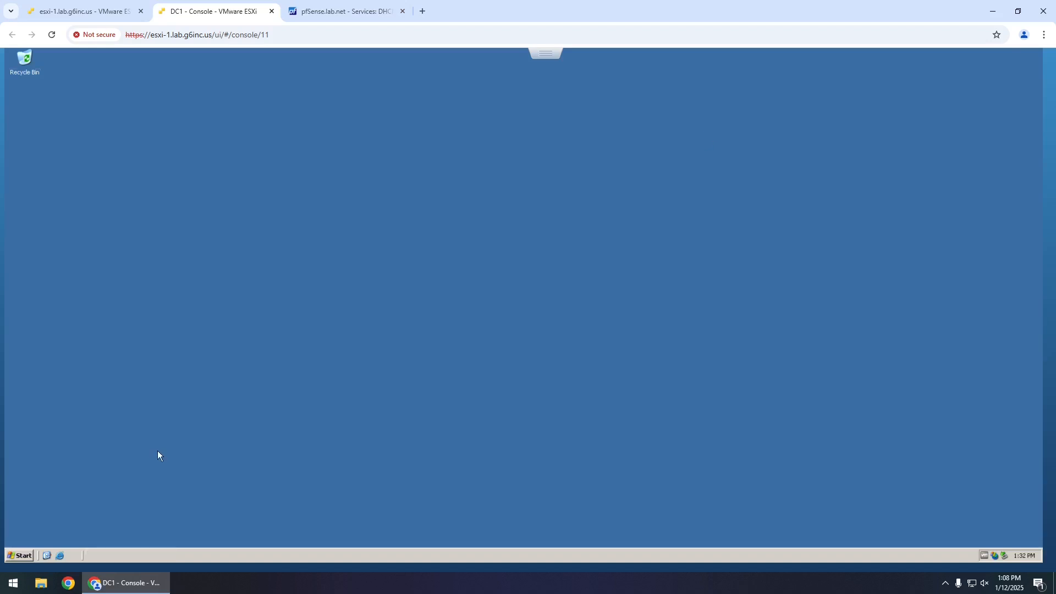
- Launch Active Directory Users and Computers and view lab.net's Users container with a wider Name column
left_click(30, 556)
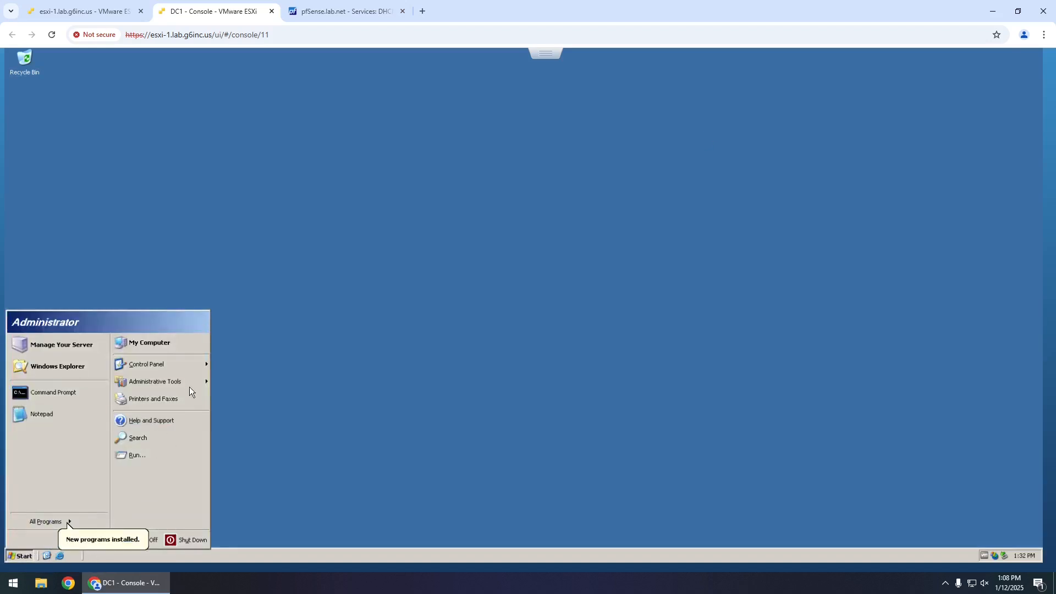
mouse_move(190, 382)
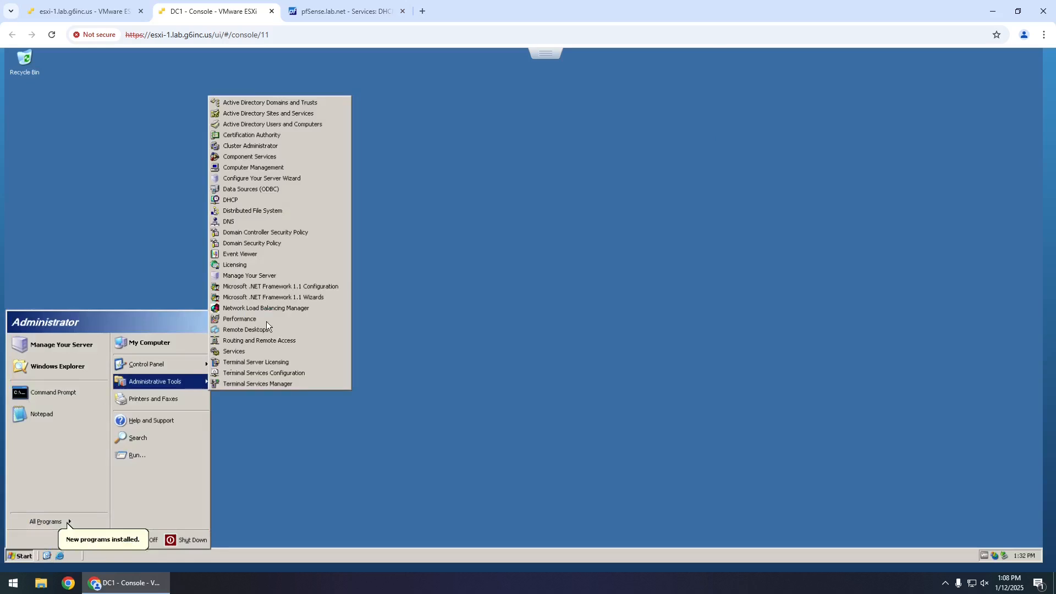
left_click(320, 124)
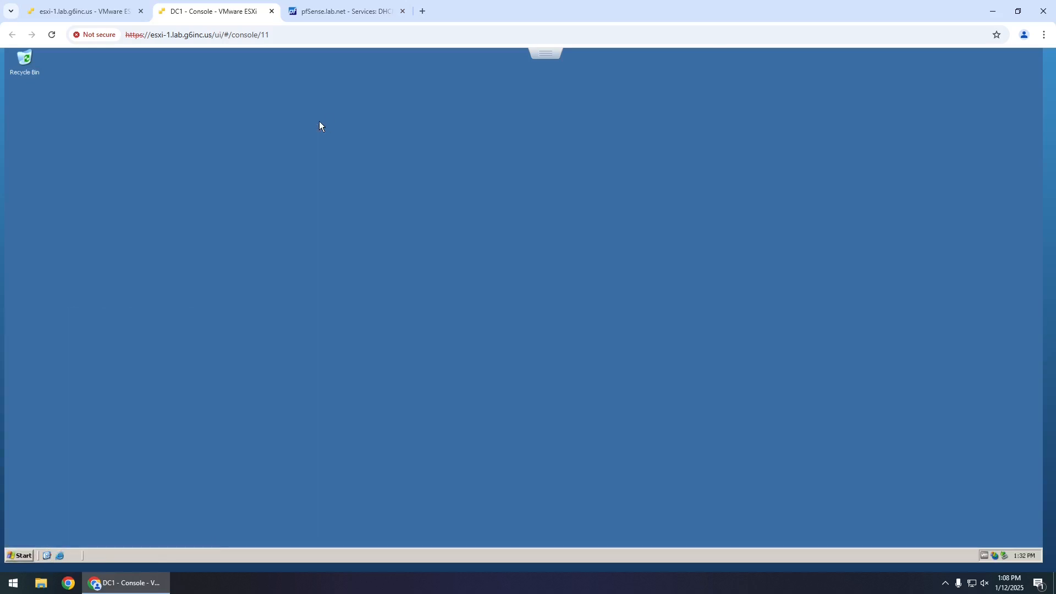
left_click_drag(380, 98, 449, 87)
left_click(129, 147)
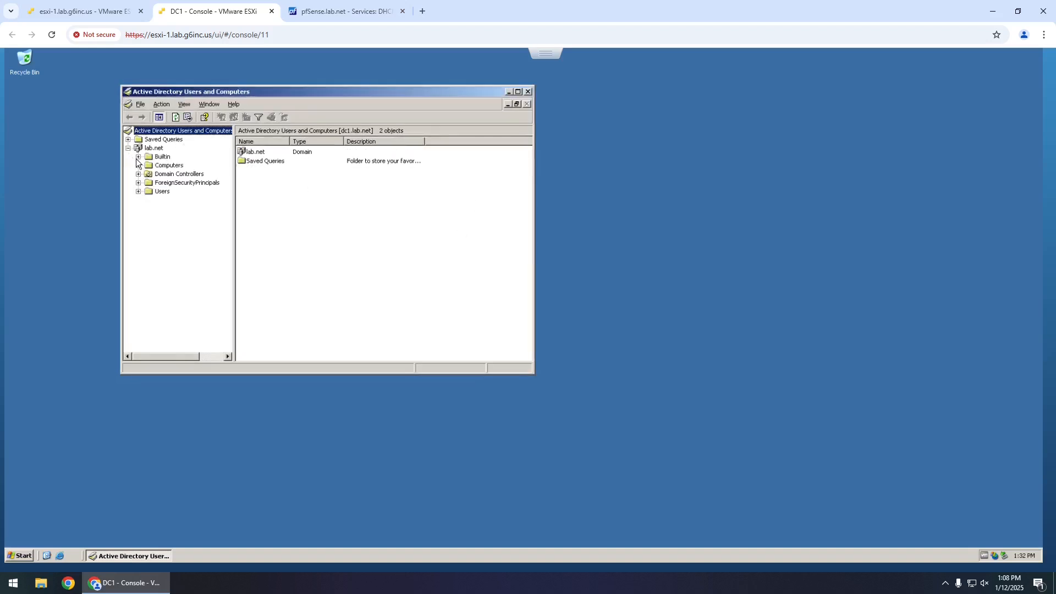
left_click(162, 192)
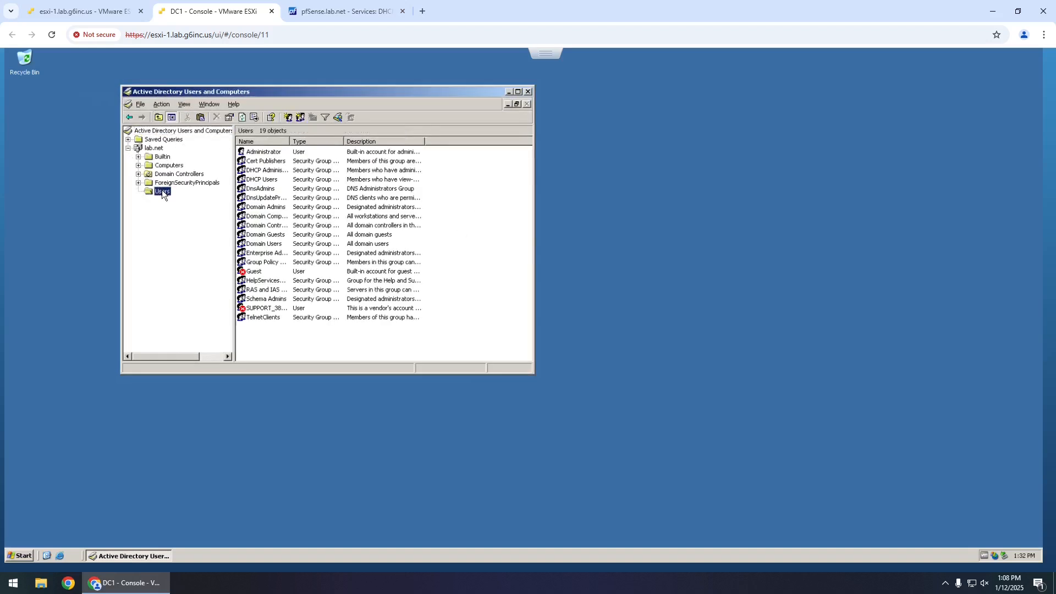
double_click(289, 141)
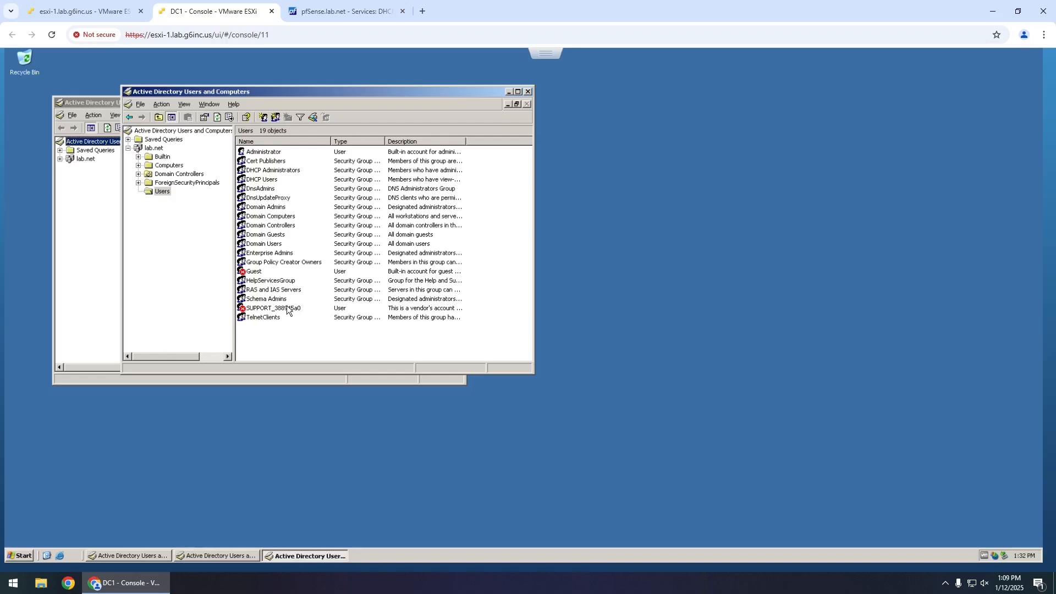
- Close the duplicate directory windows, then centre, enlarge and widen the tree pane of the remaining one
left_click(113, 106)
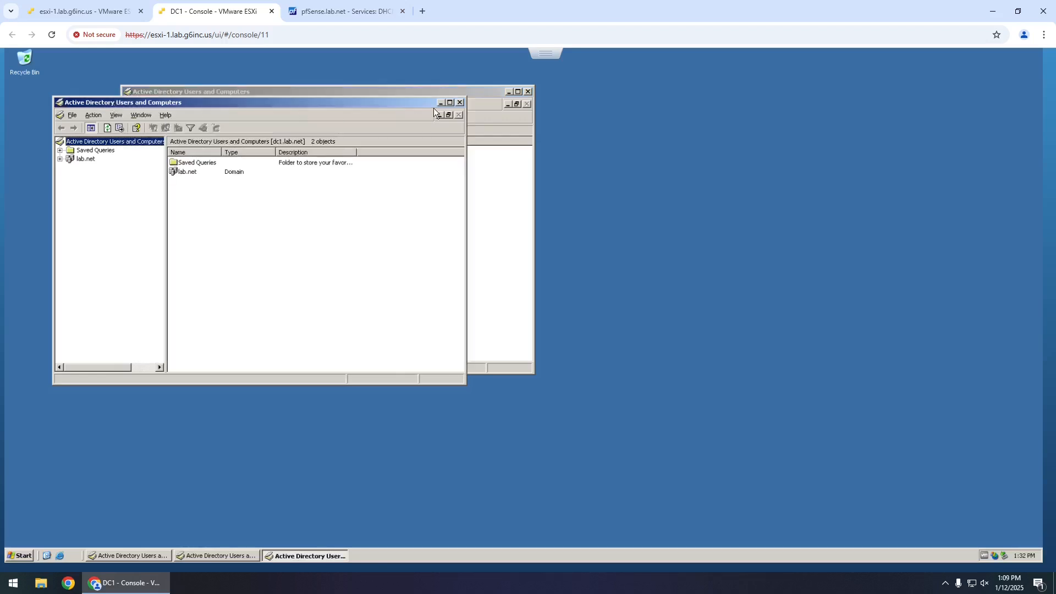
left_click(459, 101)
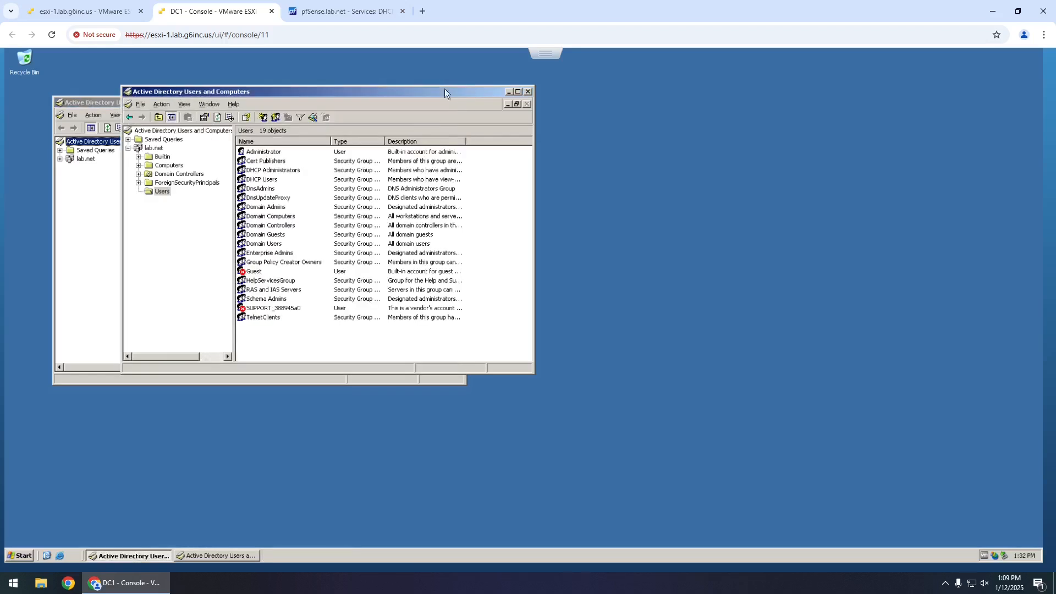
left_click(529, 92)
left_click_drag(301, 101, 395, 104)
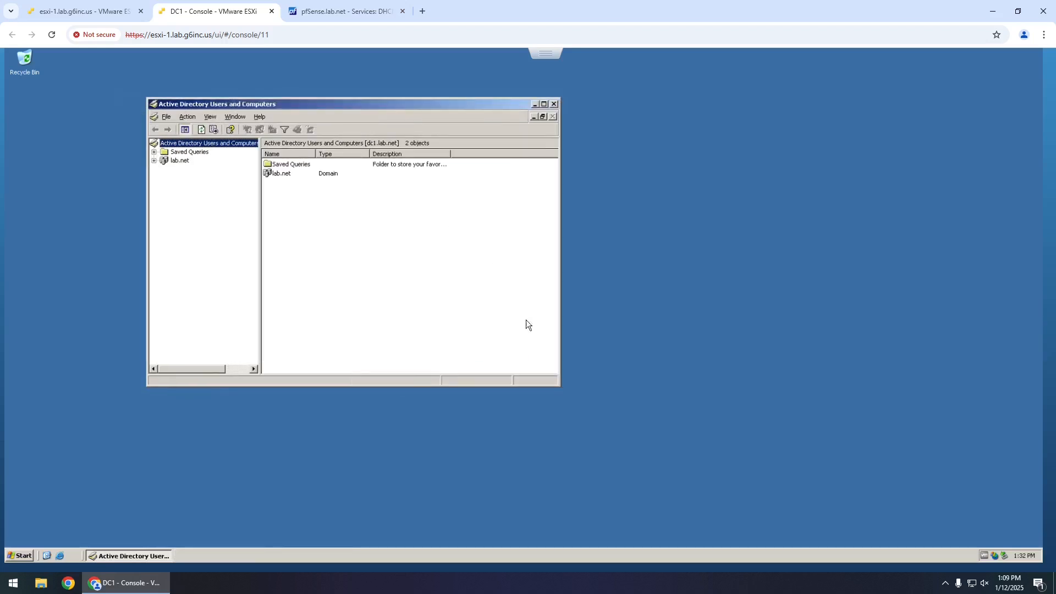
left_click_drag(558, 386, 753, 482)
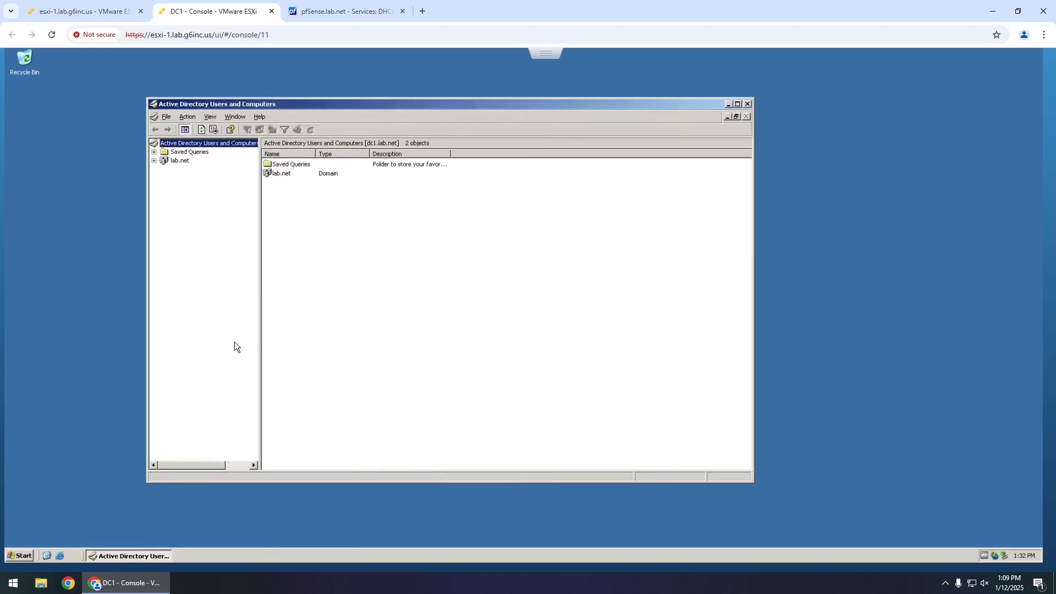
left_click_drag(260, 347, 335, 349)
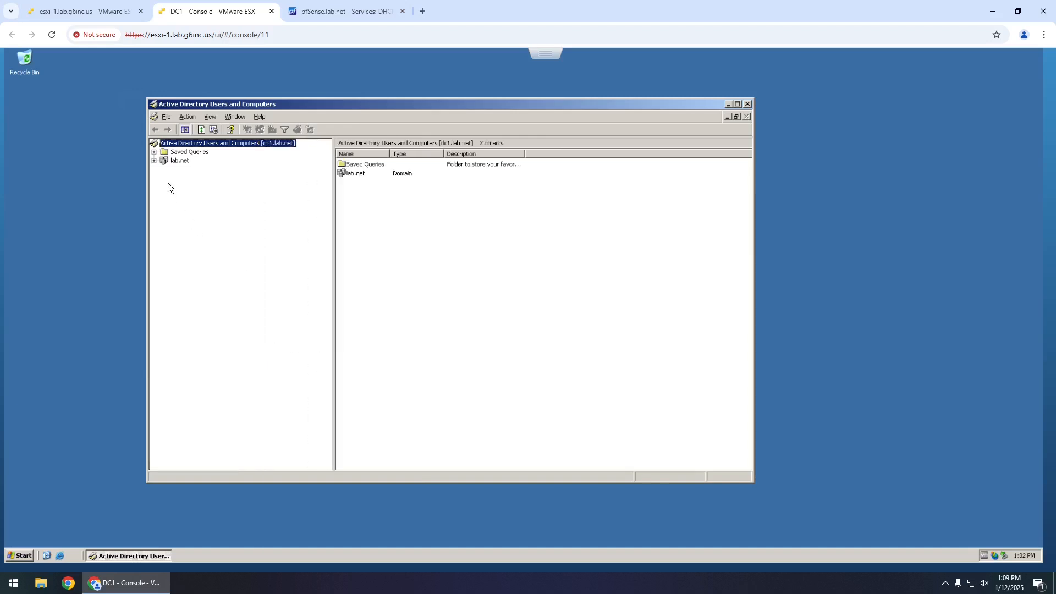
- Create a Lab organizational unit under the lab.net domain
left_click(154, 160)
left_click(180, 161)
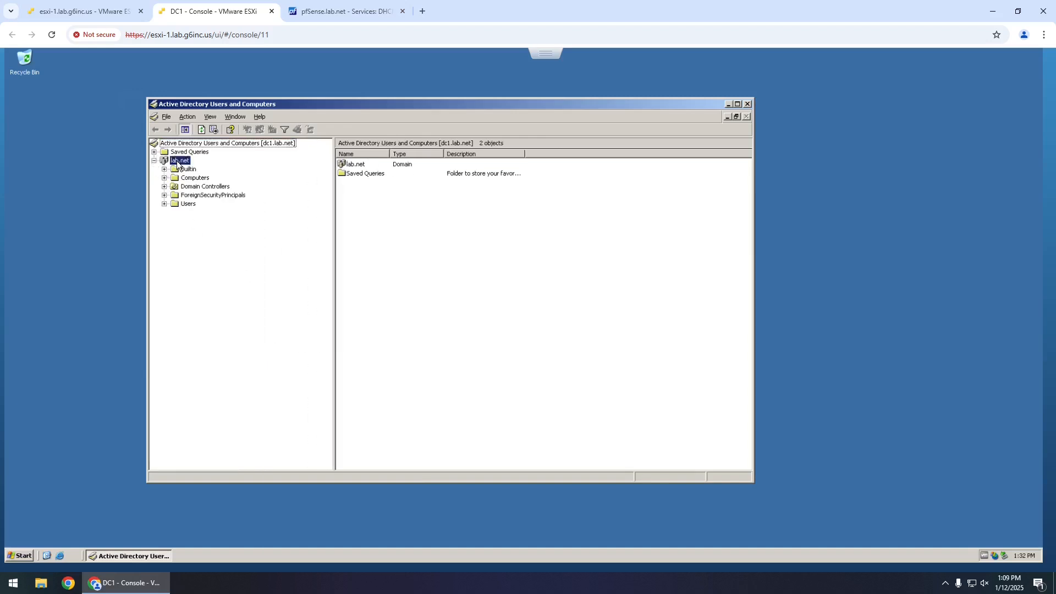
right_click(179, 161)
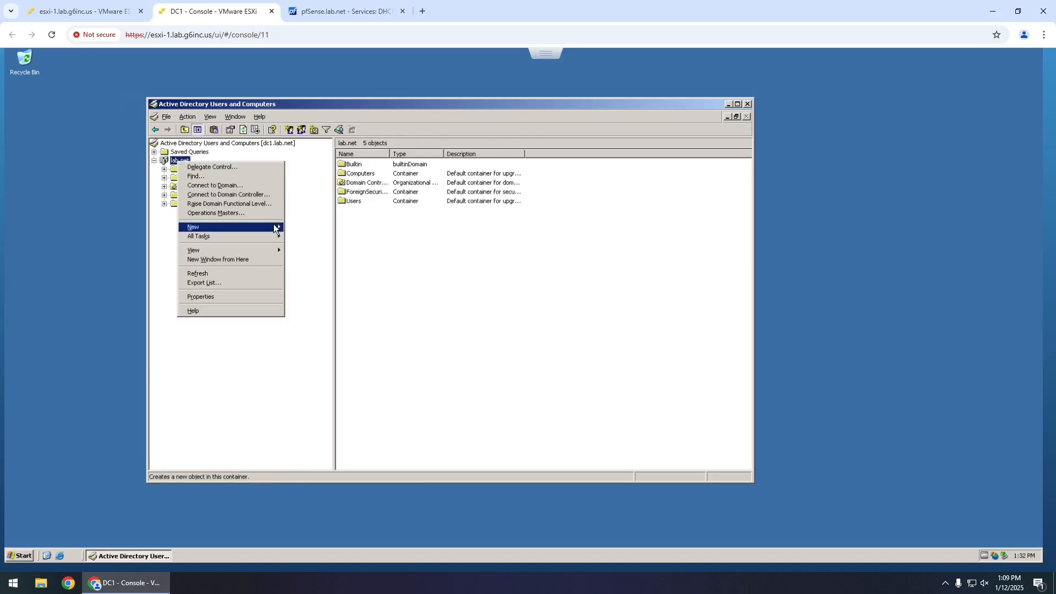
mouse_move(274, 227)
left_click(342, 273)
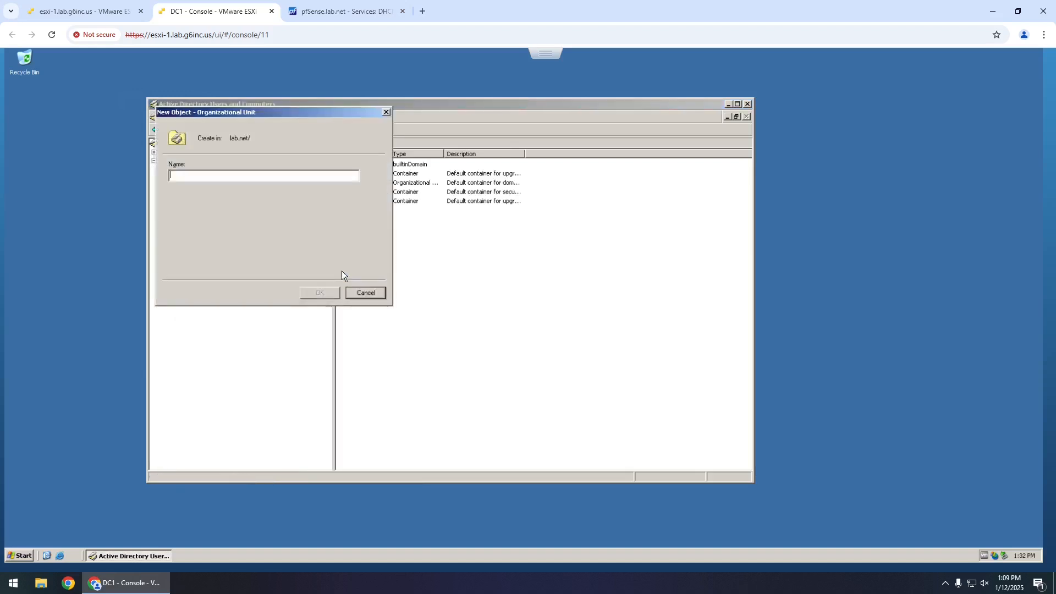
type("L")
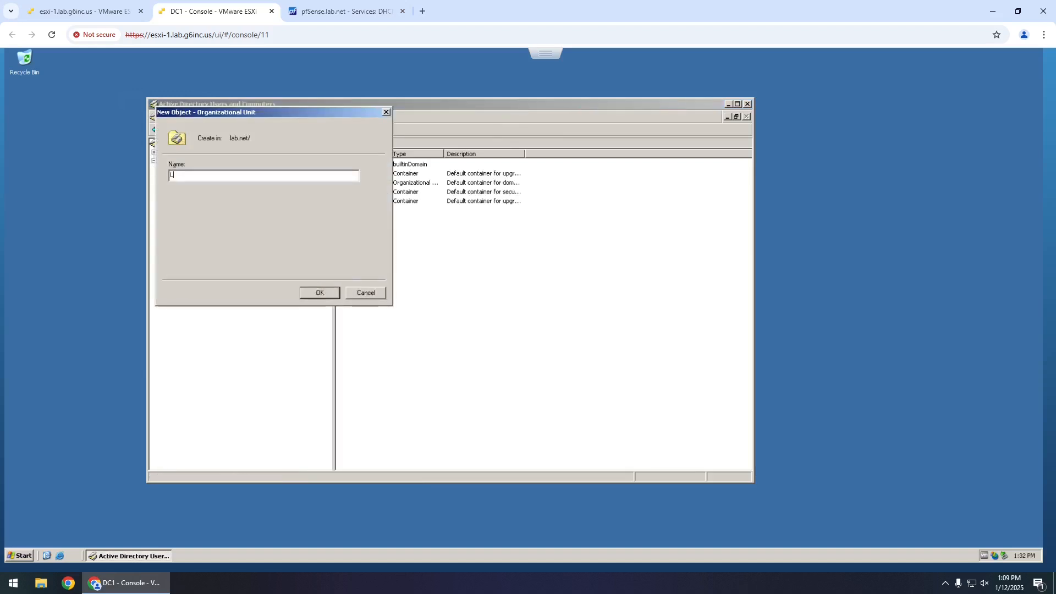
type("ab")
key("Return")
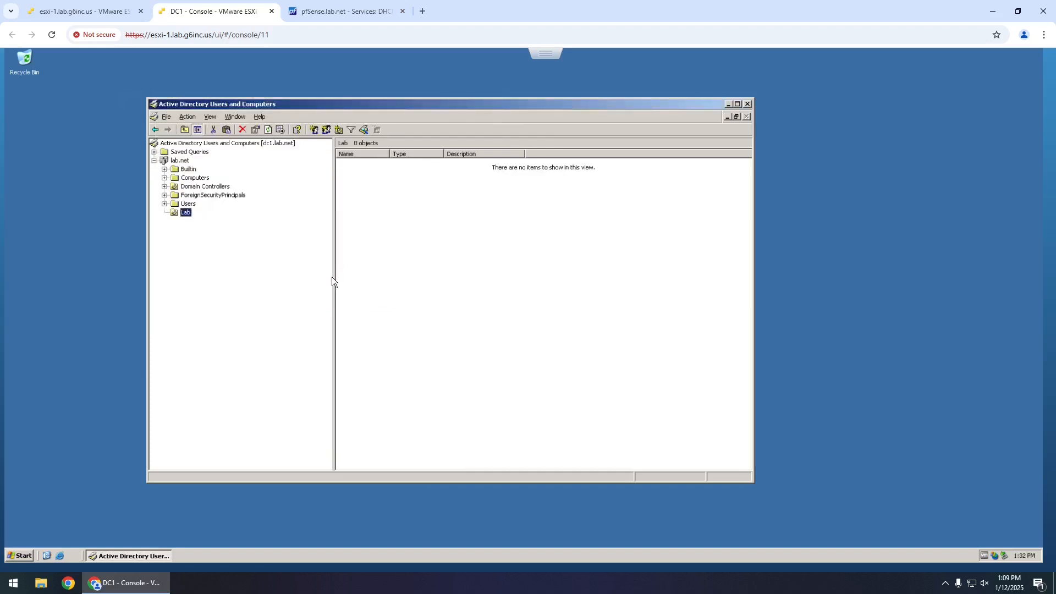
- Add Users and Member Servers organizational units inside Lab
right_click(187, 214)
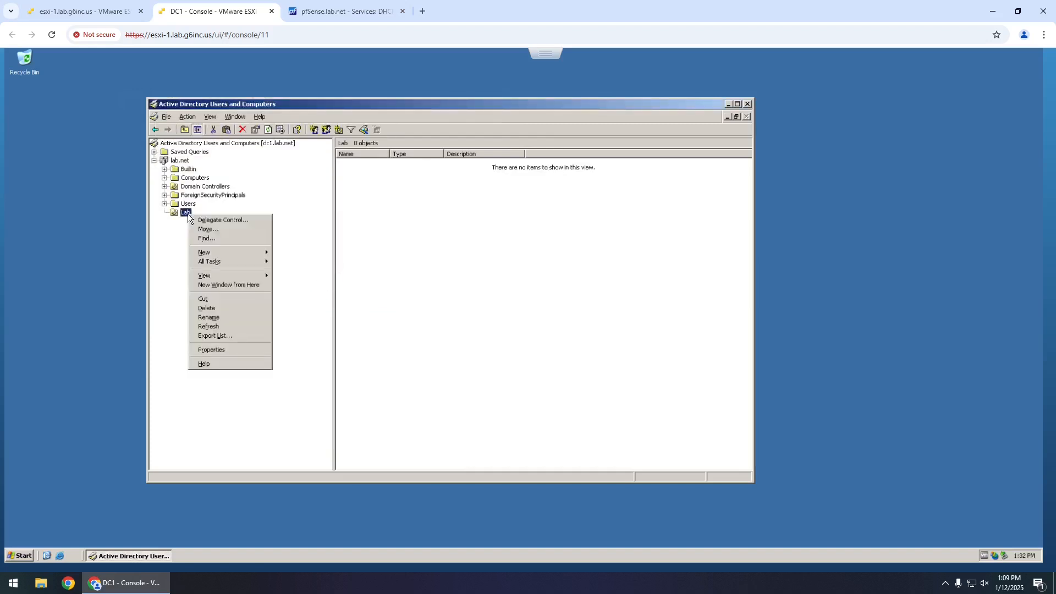
mouse_move(218, 254)
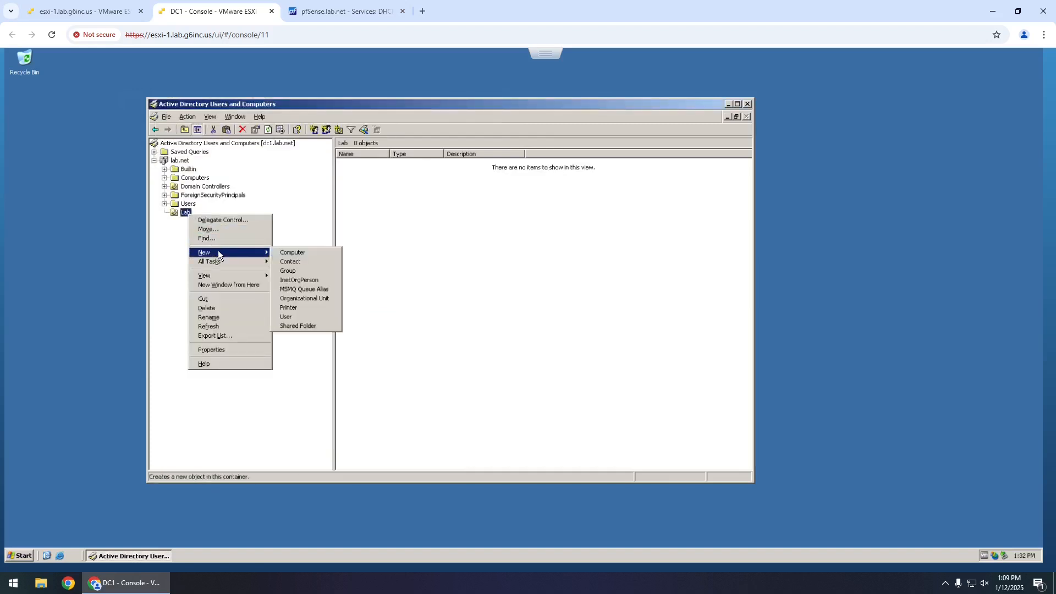
left_click(312, 298)
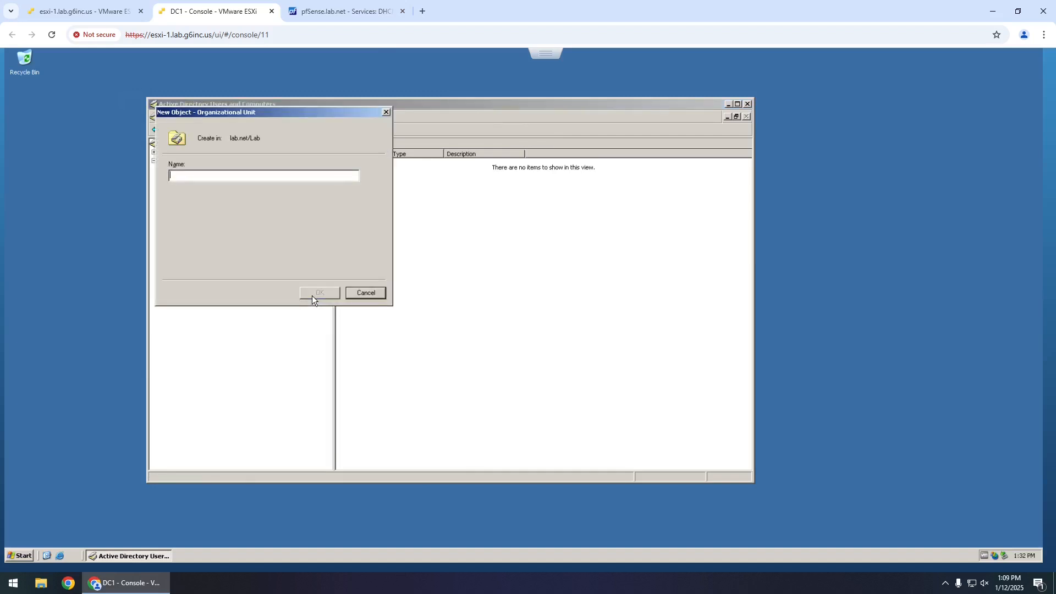
type("Users")
key("Return")
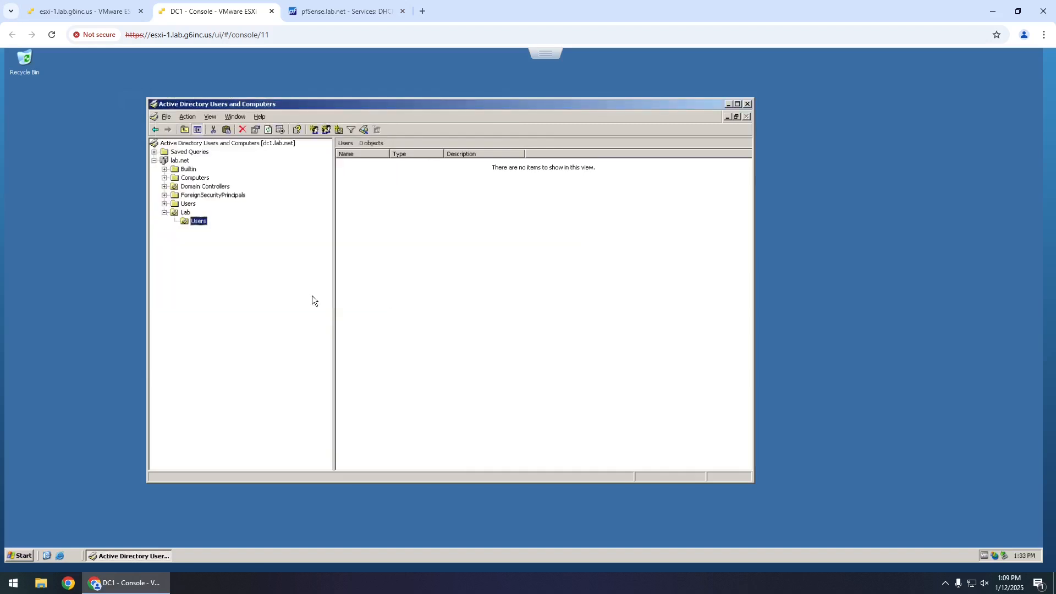
right_click(187, 213)
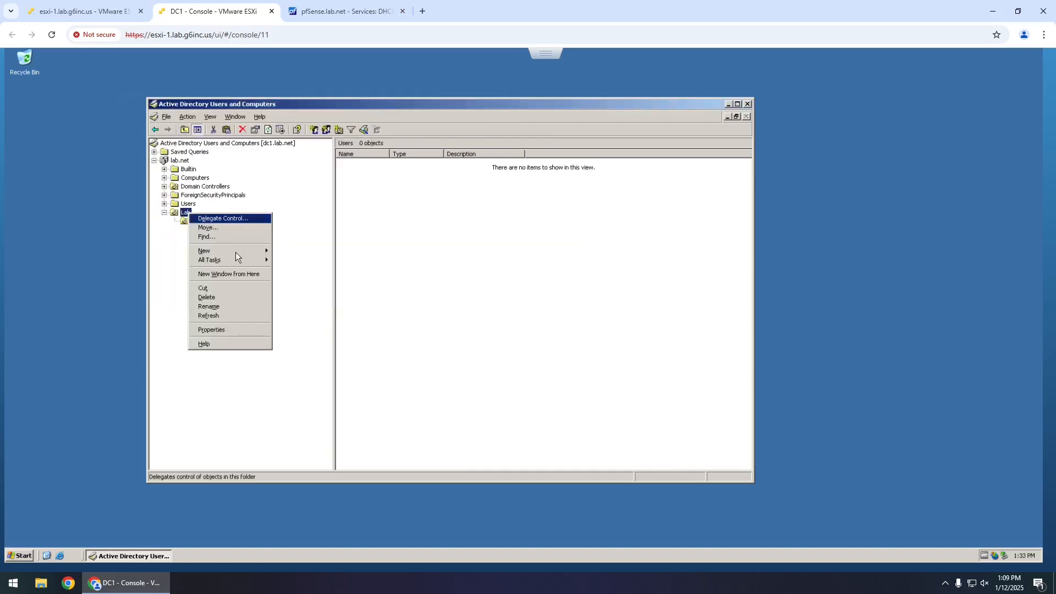
mouse_move(238, 254)
left_click(313, 297)
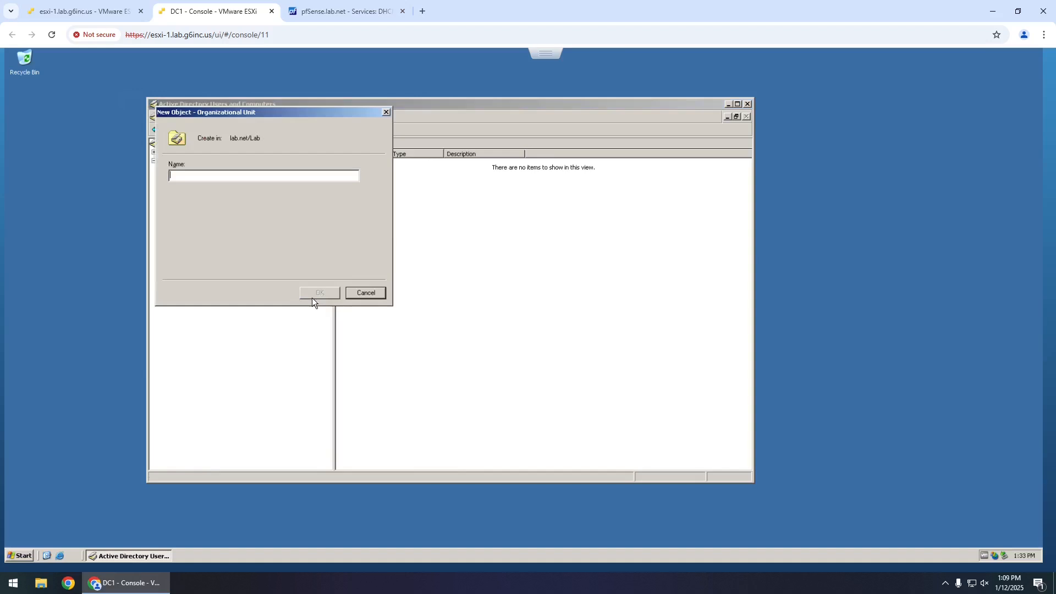
type("Member Servers")
left_click(311, 293)
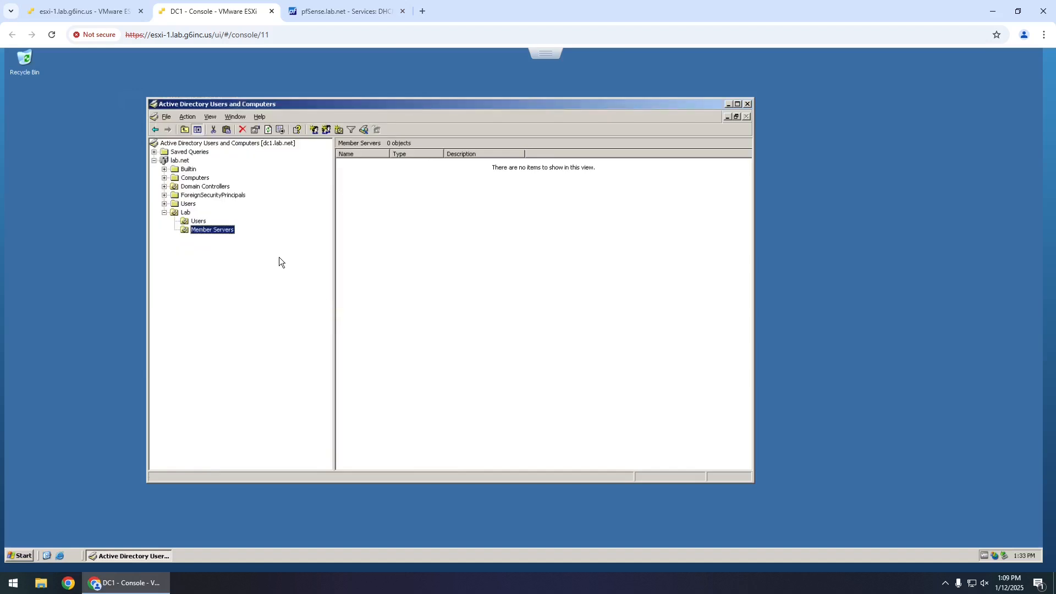
left_click(186, 213)
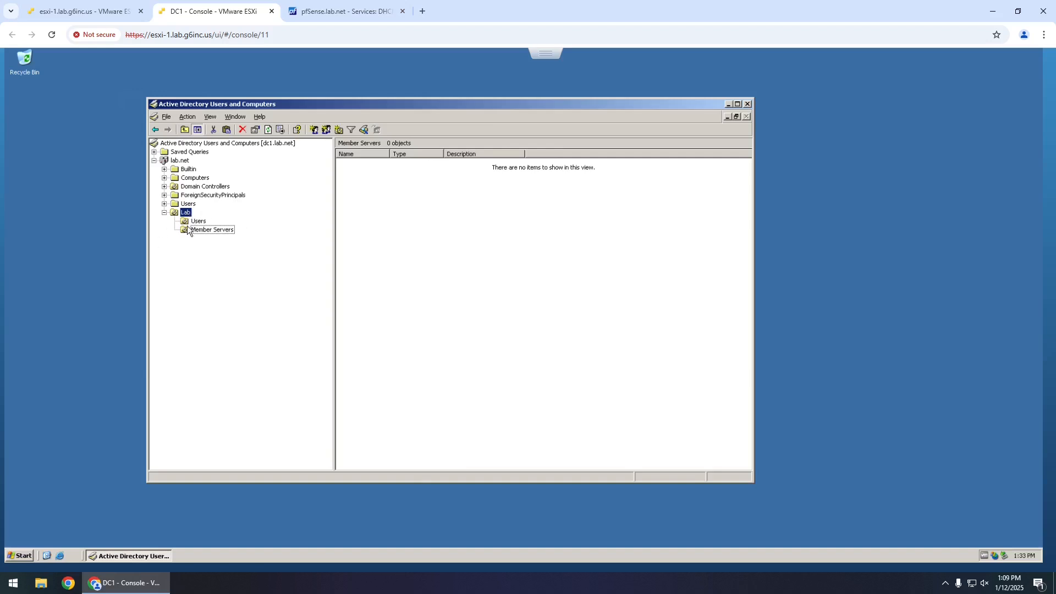
- Open Windows Task Manager to check processes and performance, then move the directory window clear
right_click(400, 560)
left_click(423, 530)
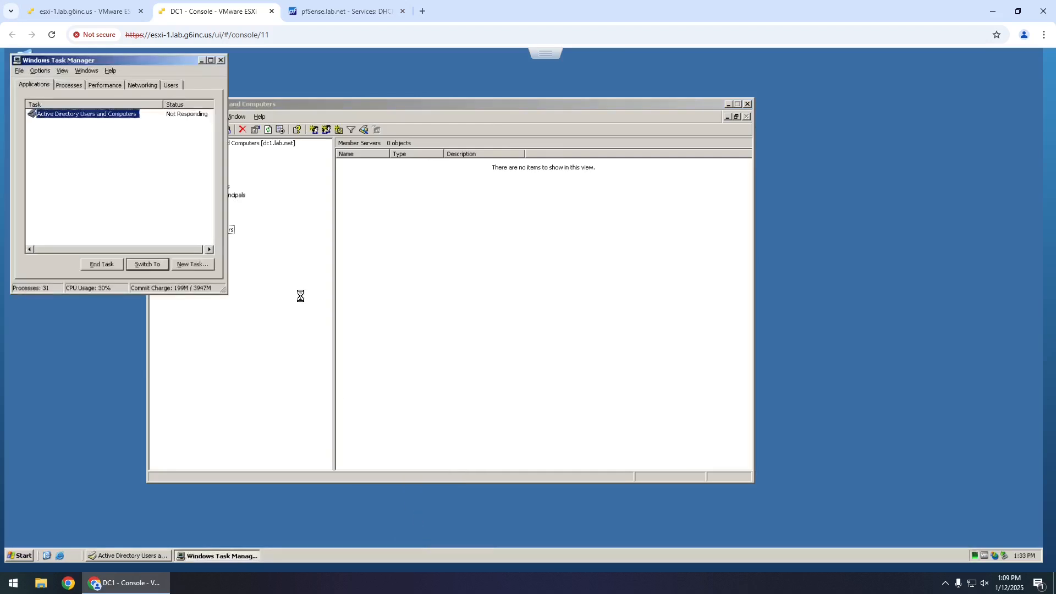
left_click(70, 86)
left_click(118, 87)
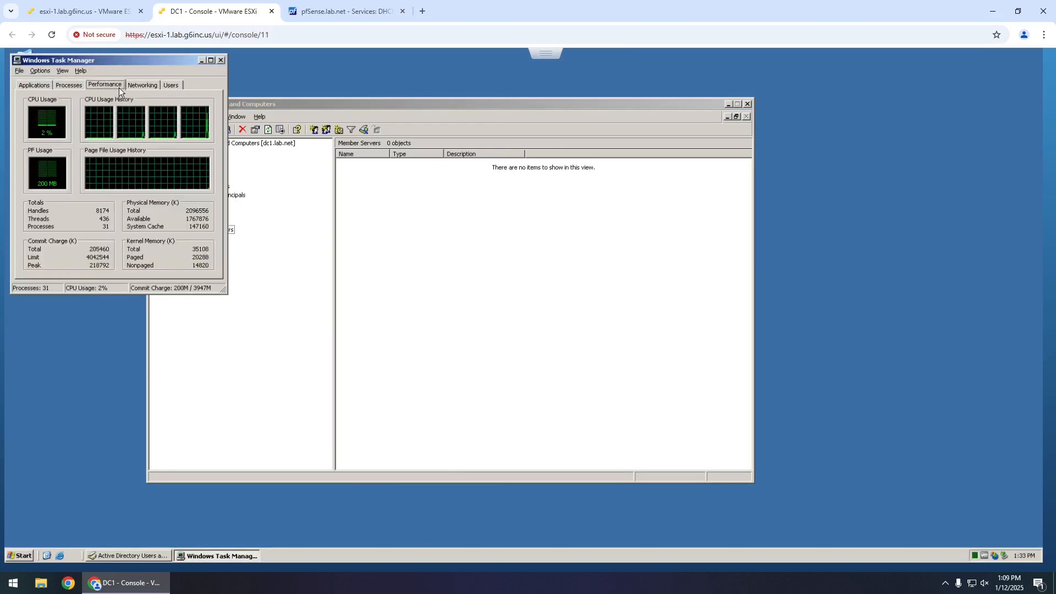
left_click_drag(295, 104, 485, 104)
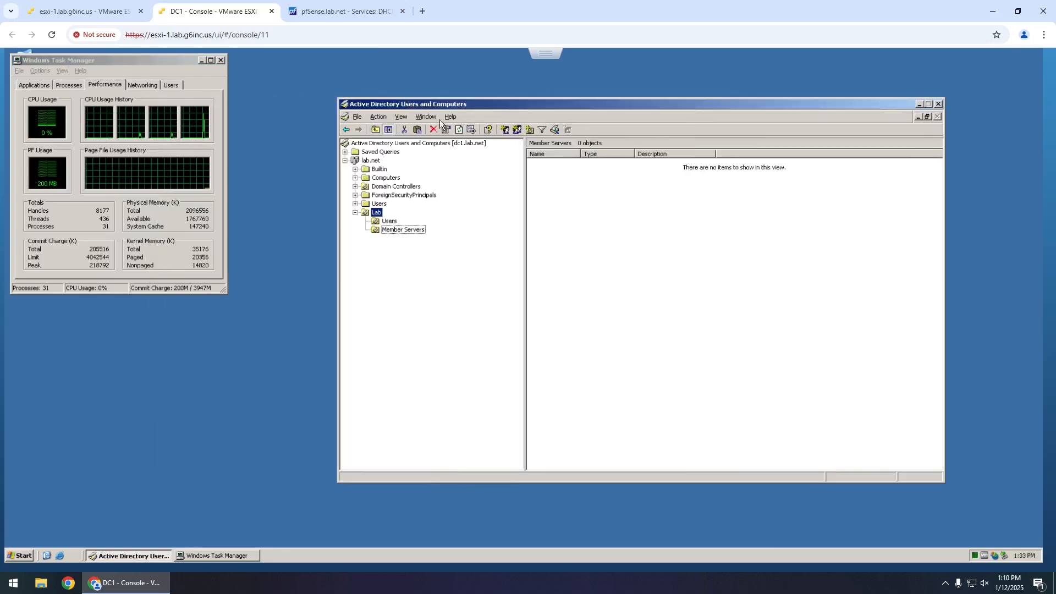
- Add a Groups organizational unit inside Lab
left_click(376, 213)
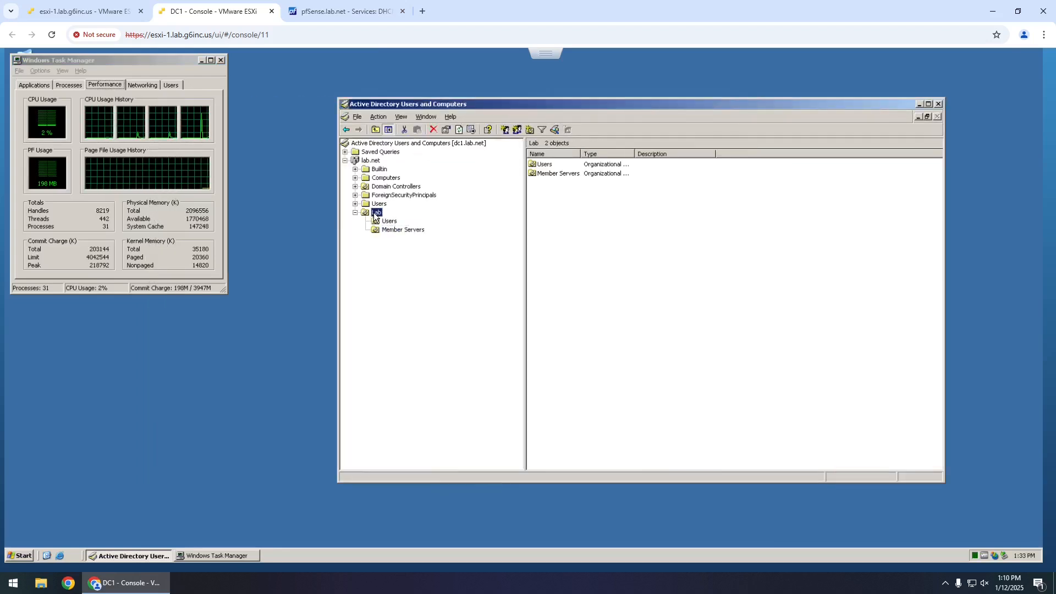
right_click(375, 214)
mouse_move(441, 255)
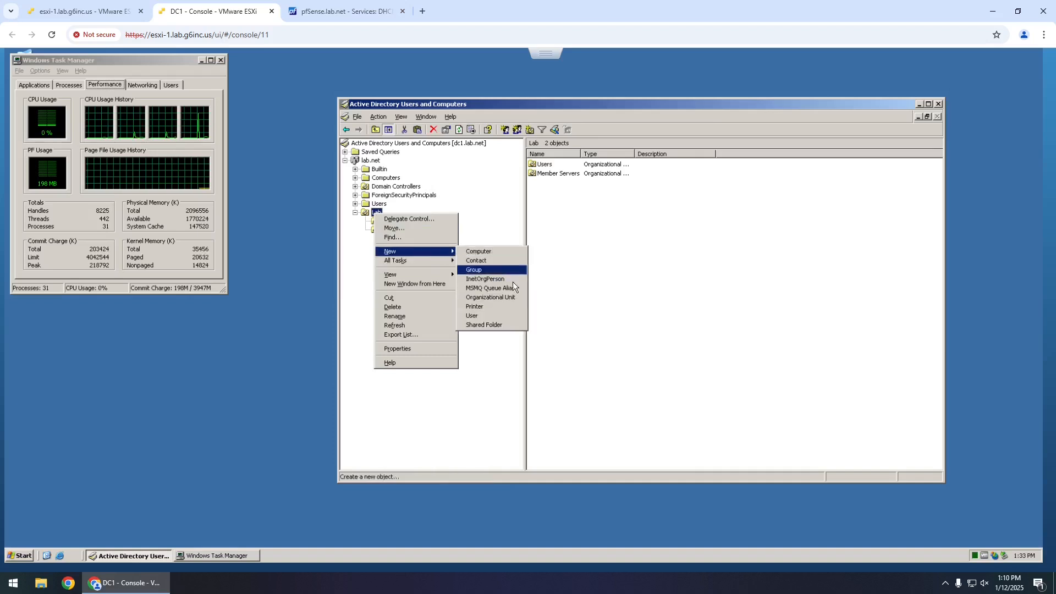
left_click(516, 298)
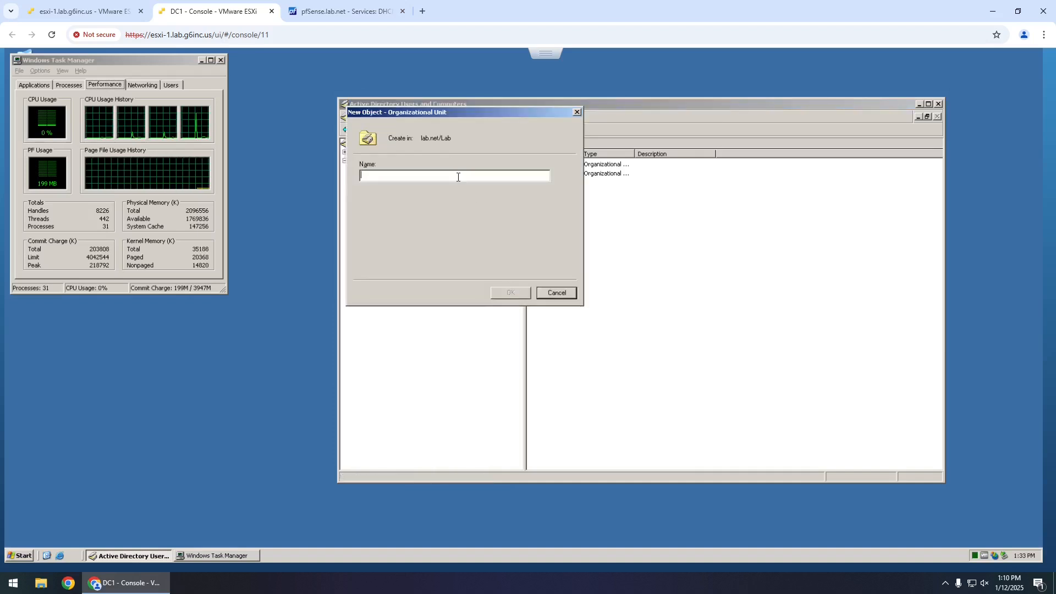
type("Groups")
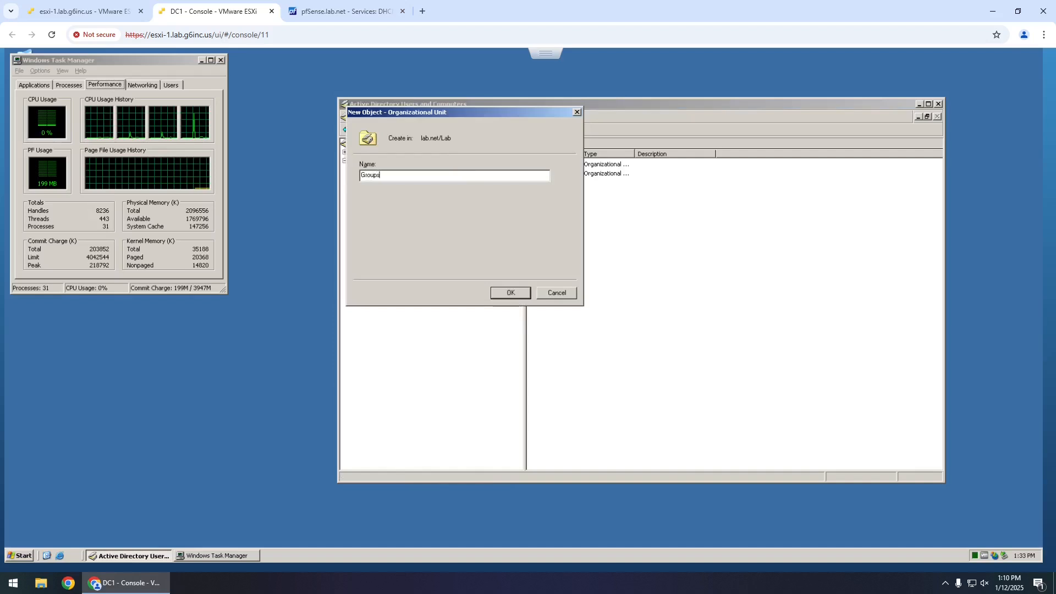
key("Return")
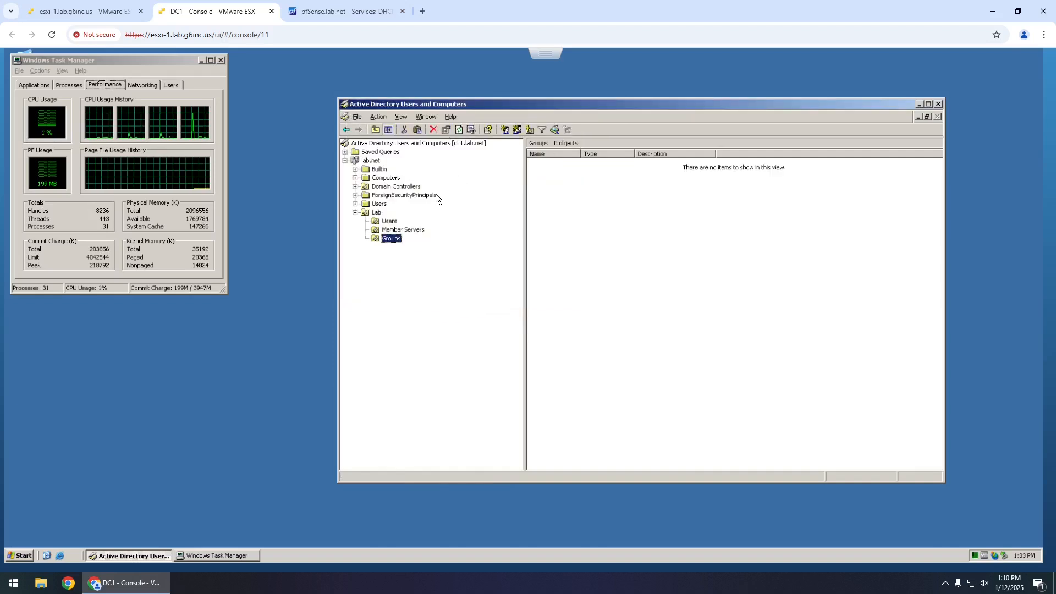
- Add a Workstations organizational unit inside Lab
right_click(378, 213)
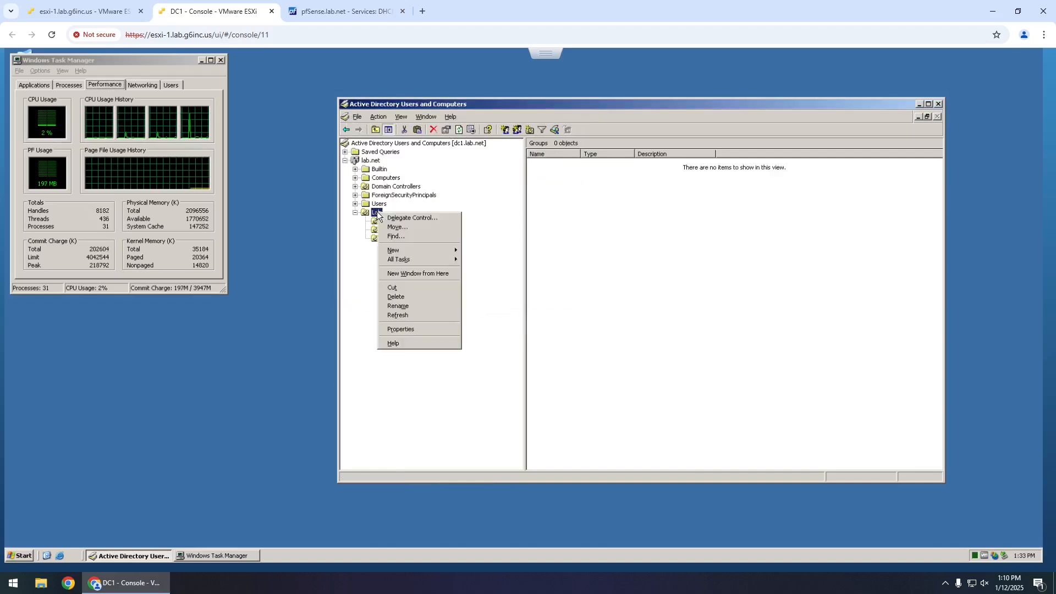
mouse_move(446, 252)
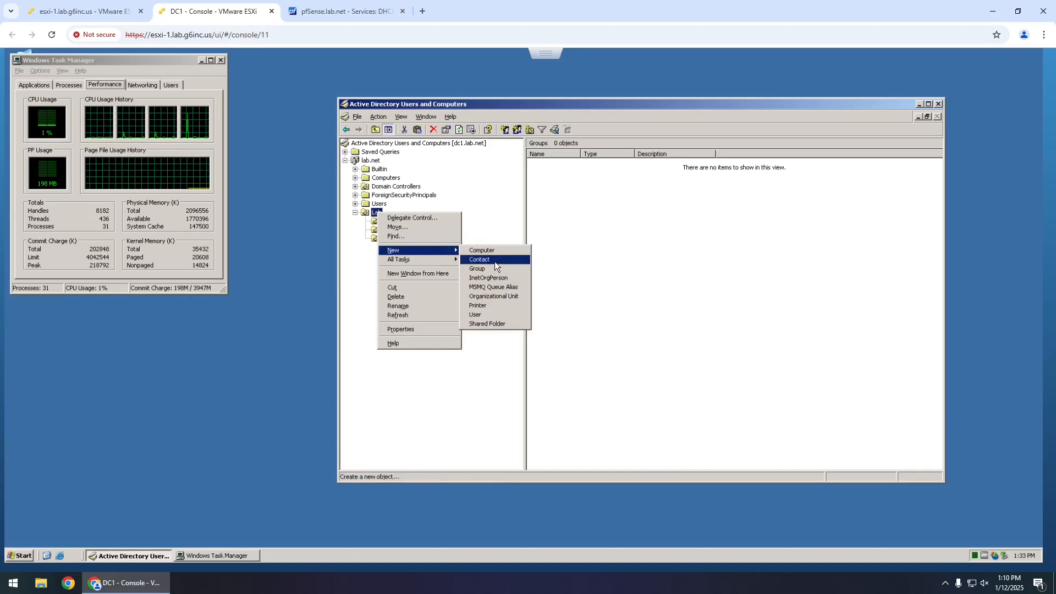
left_click(503, 296)
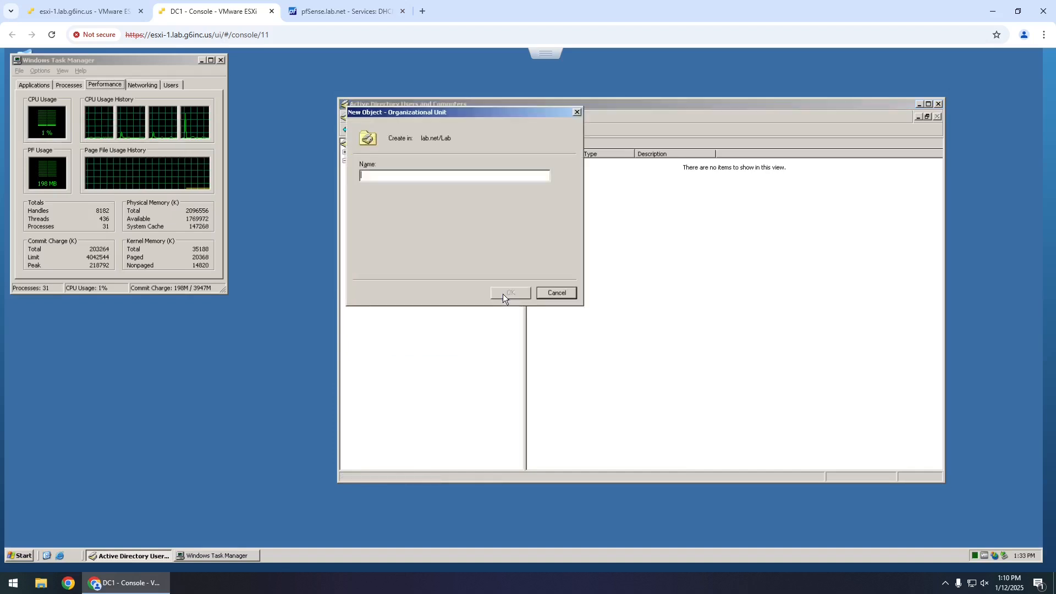
type("W")
key("BackSpace")
type("Wor")
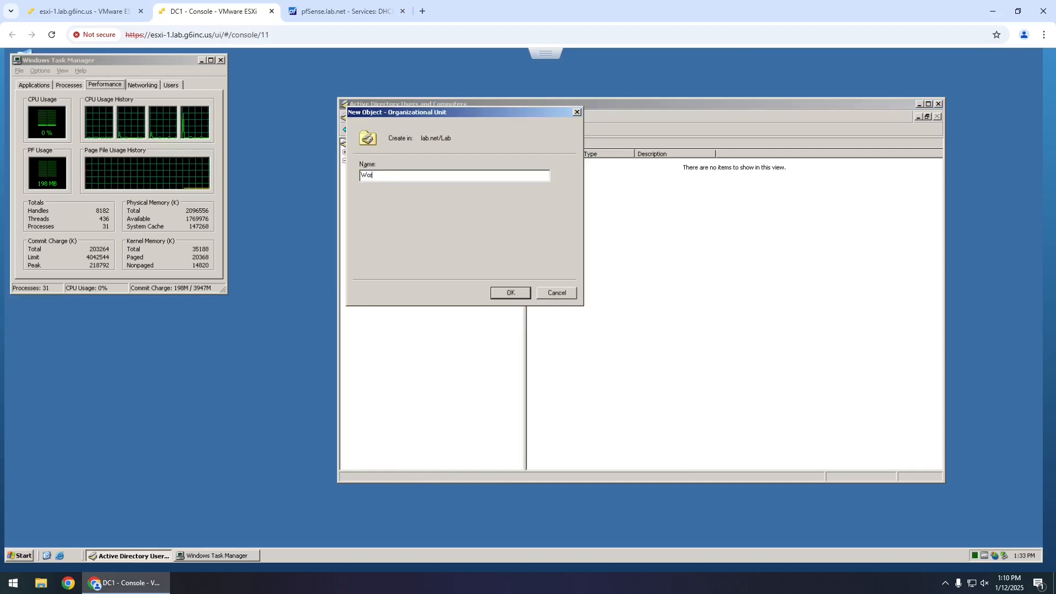
type("kstations")
left_click(502, 294)
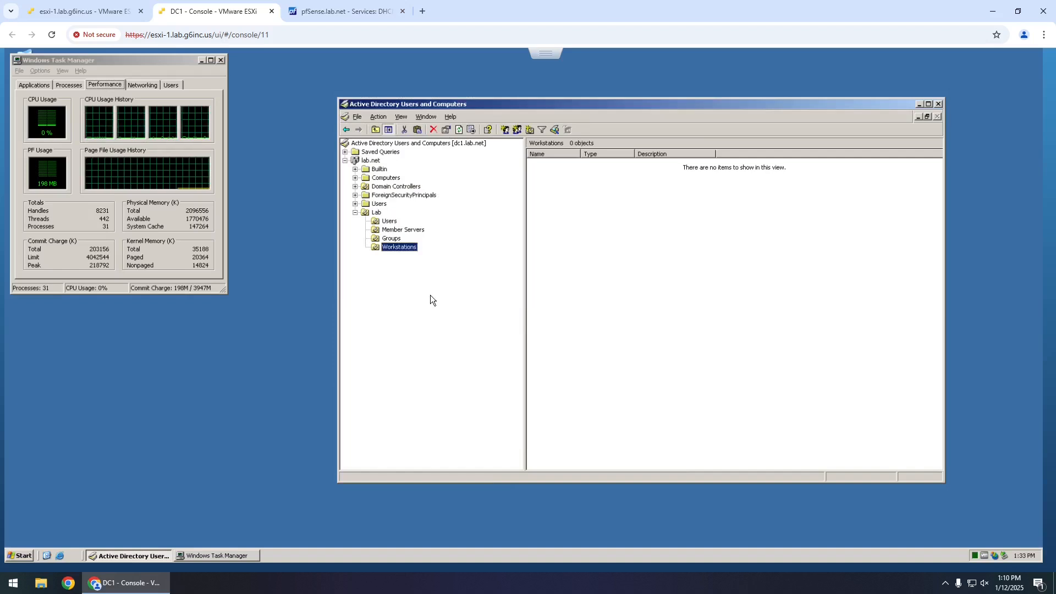
- Launch Domain Security Policy from Administrative Tools and close Task Manager
left_click(25, 556)
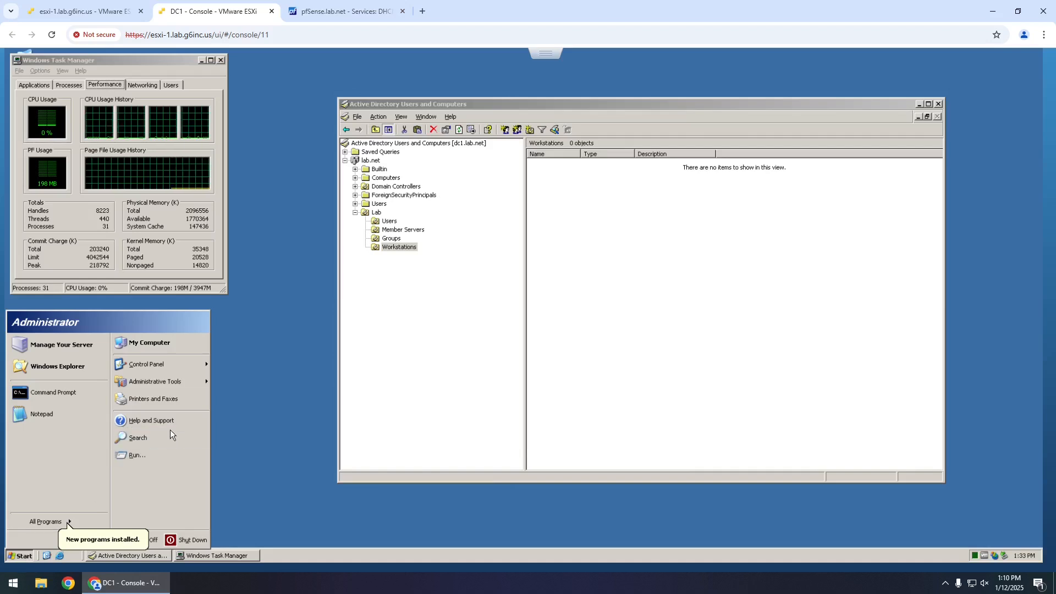
mouse_move(174, 382)
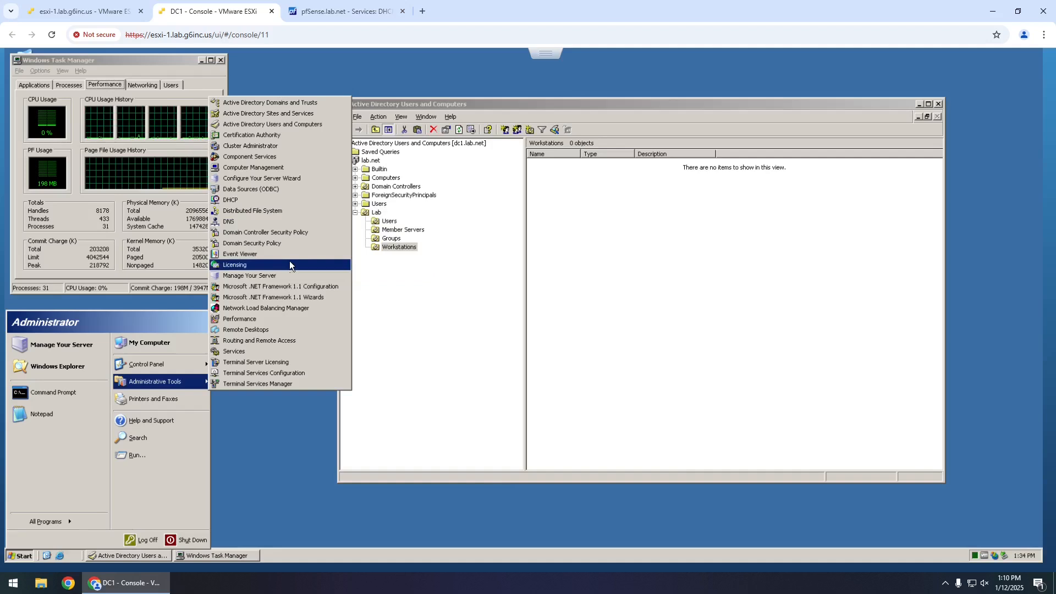
left_click(291, 246)
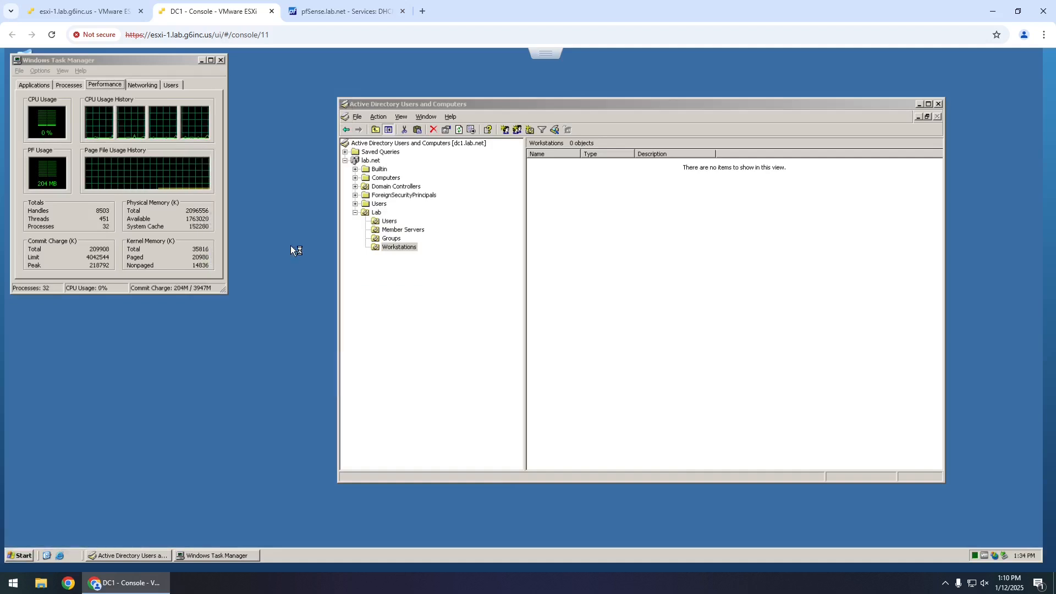
left_click(221, 60)
left_click(222, 59)
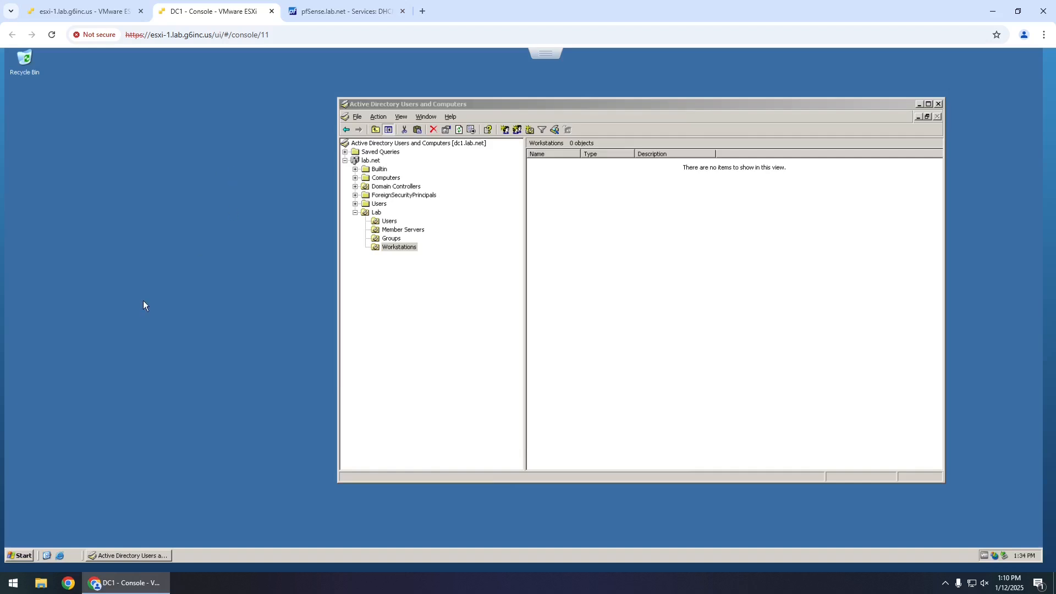
- Open the Administrative Tools folder from the Start menu and move its window up and aside
left_click(28, 553)
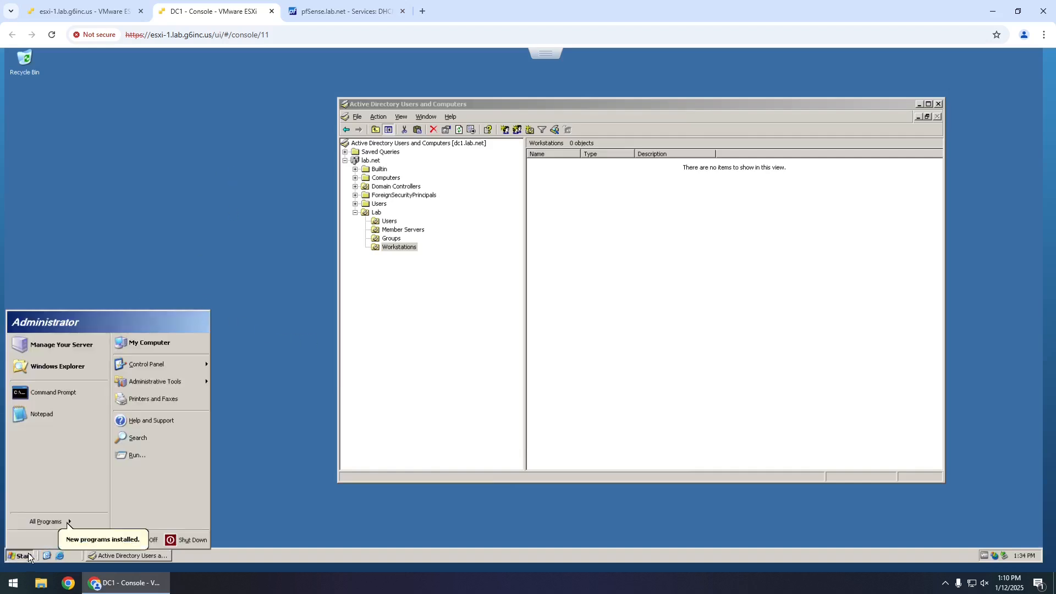
mouse_move(83, 521)
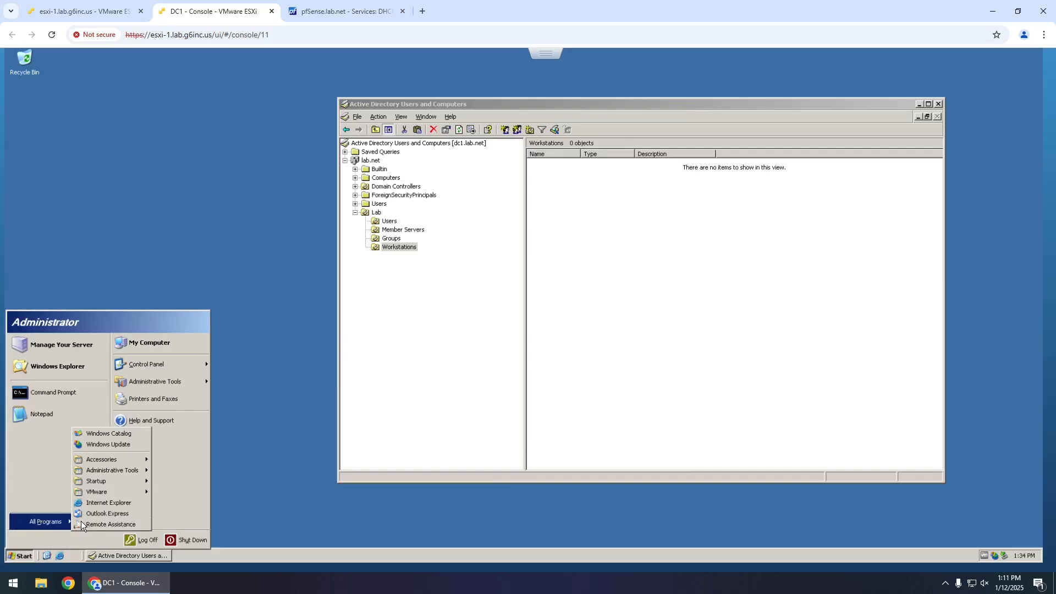
mouse_move(113, 473)
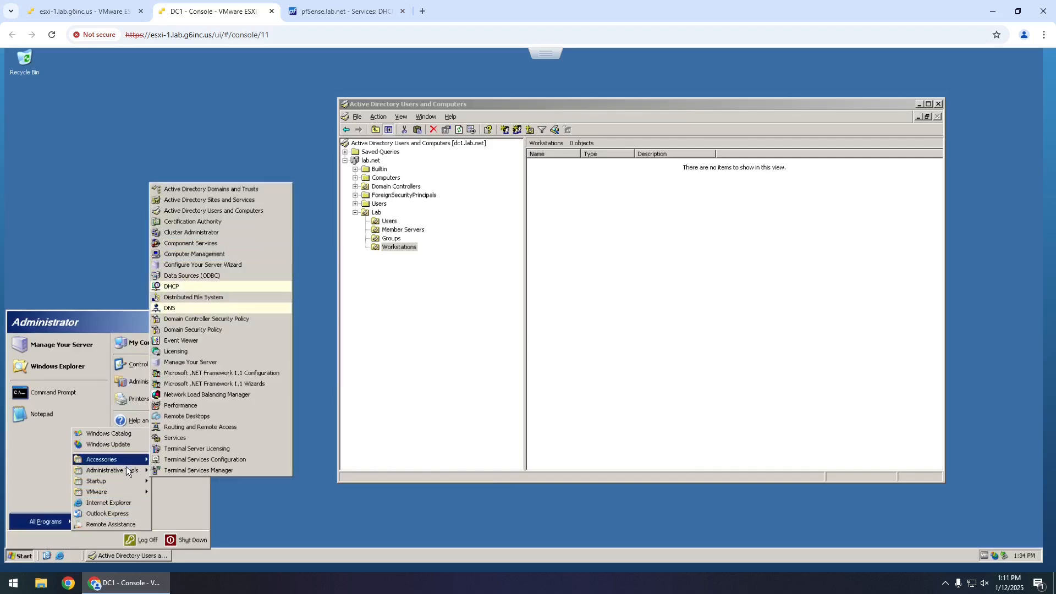
left_click(138, 481)
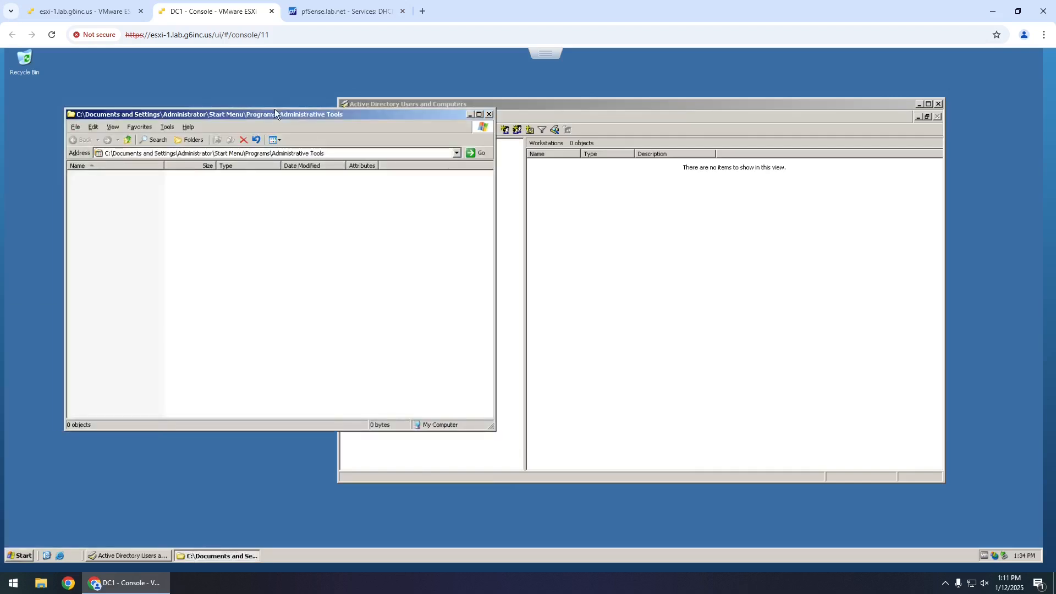
left_click_drag(272, 114, 401, 90)
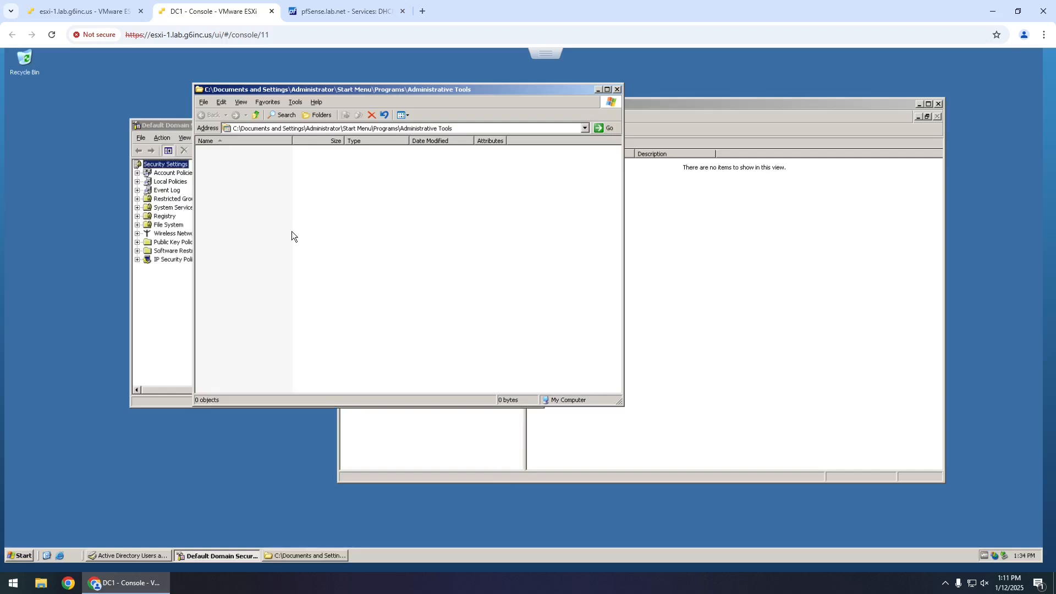
right_click(569, 556)
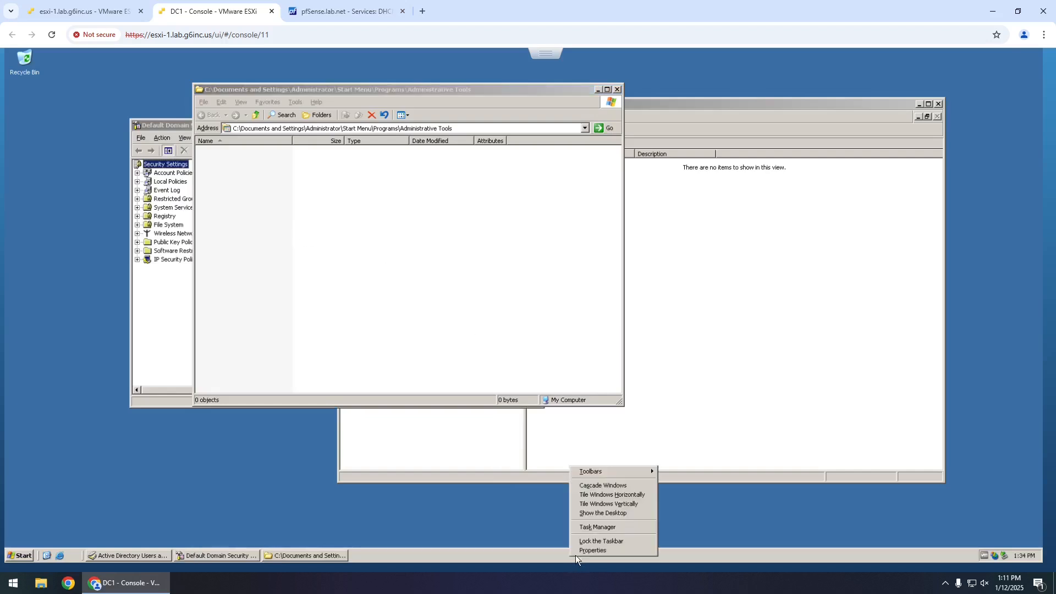
left_click(603, 528)
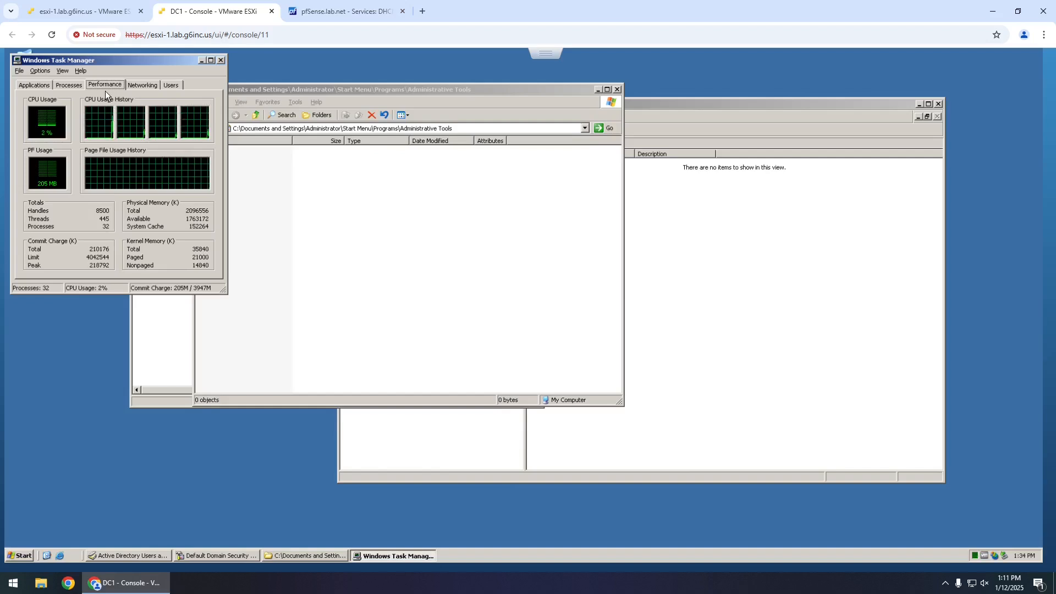
left_click(67, 85)
left_click(149, 104)
left_click(153, 104)
left_click(188, 121)
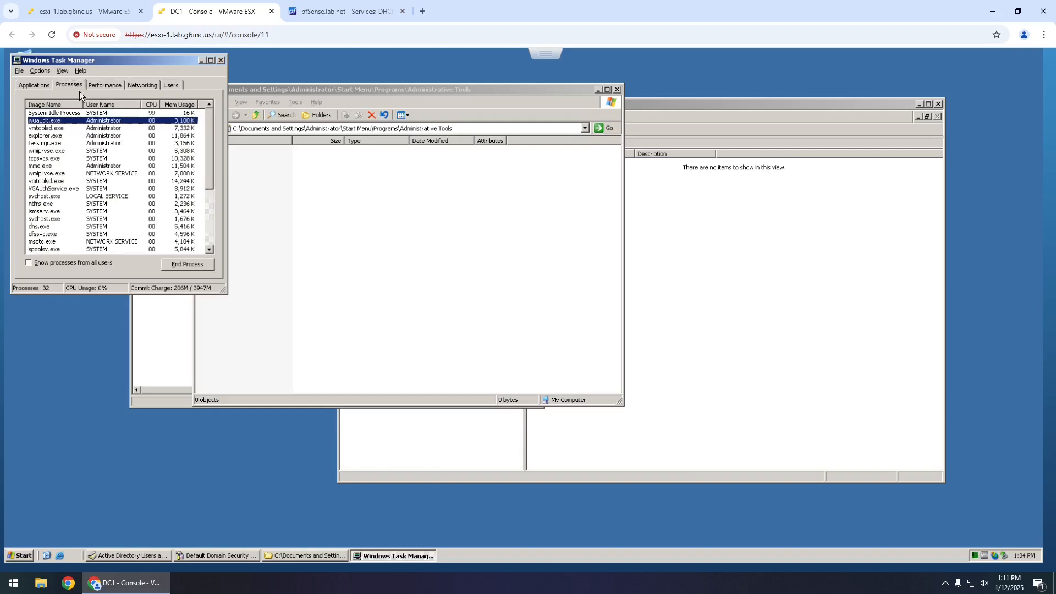
left_click(30, 85)
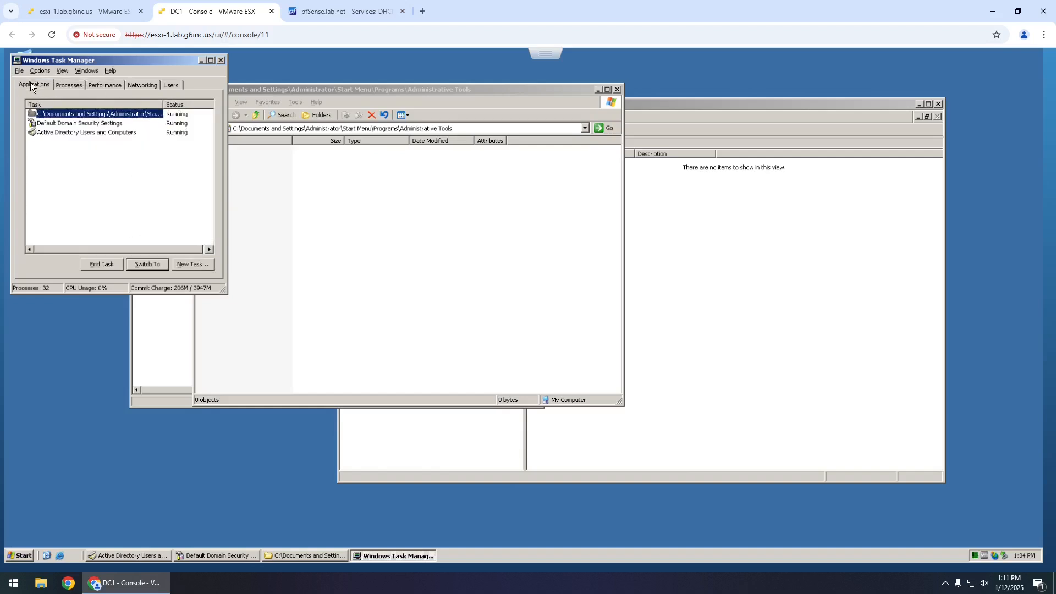
left_click(222, 60)
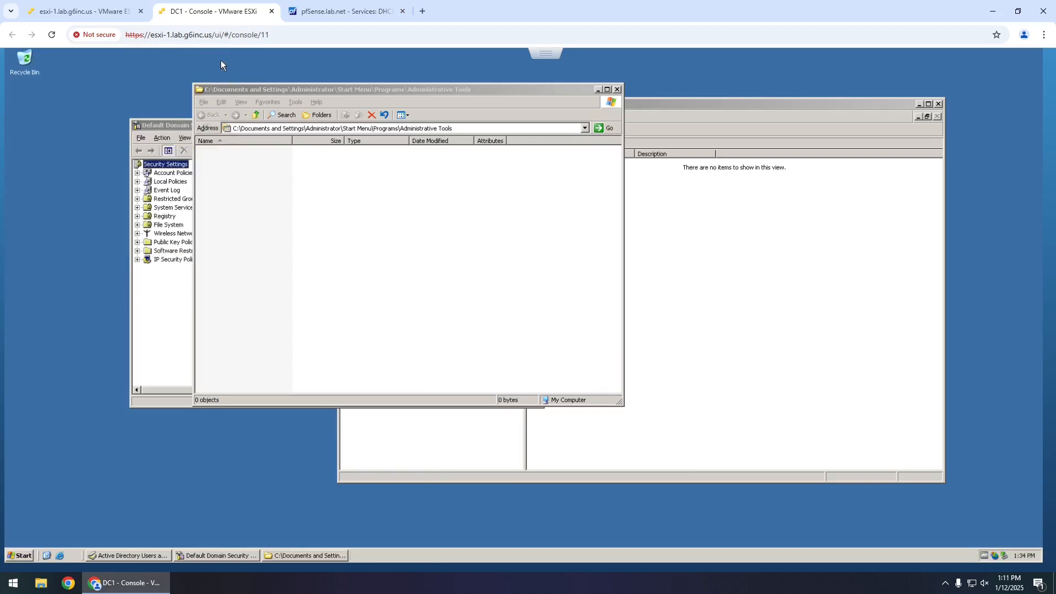
- Shift Administrative Tools right, then enlarge Default Domain Security Settings and widen its policy tree pane
left_click_drag(236, 88, 304, 82)
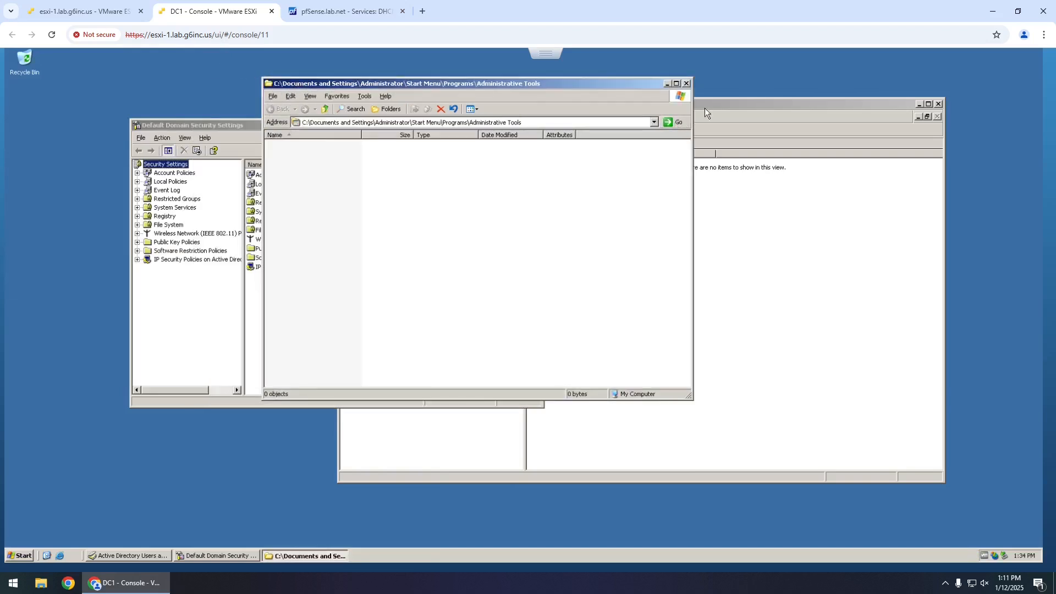
left_click(206, 126)
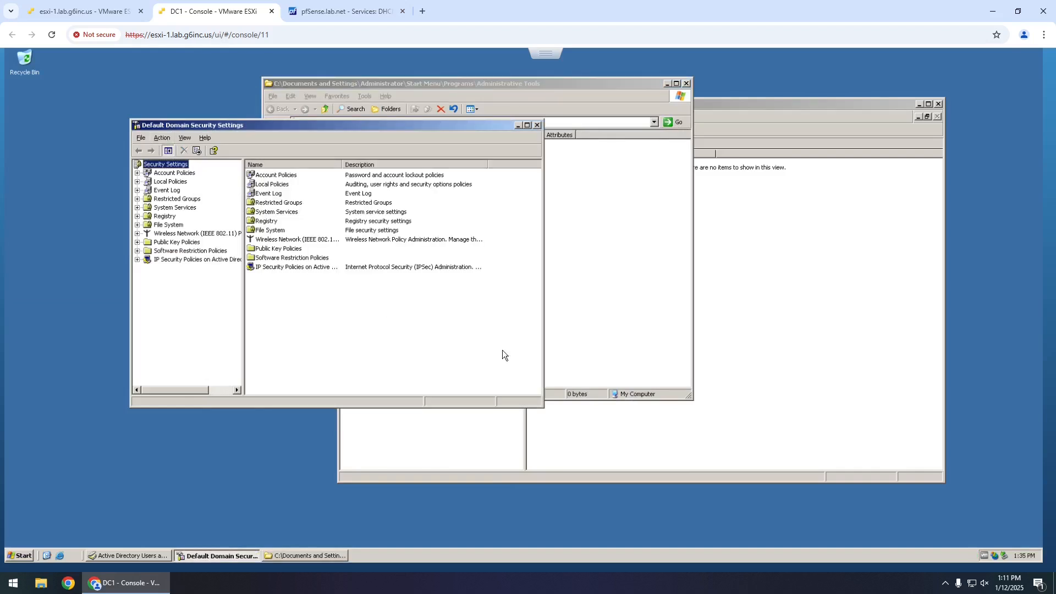
left_click_drag(543, 409, 681, 469)
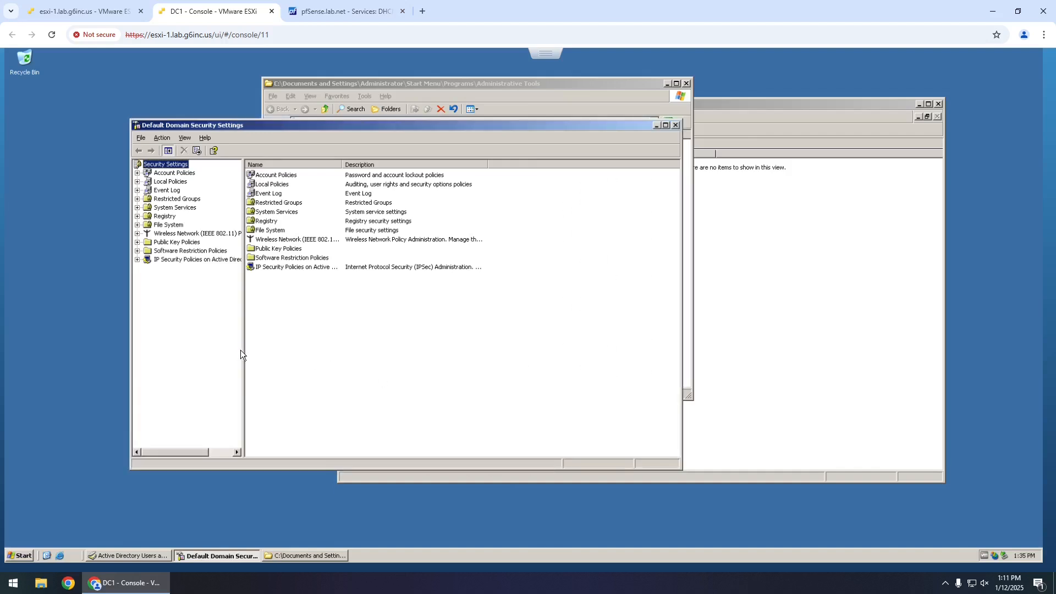
left_click_drag(242, 350, 327, 350)
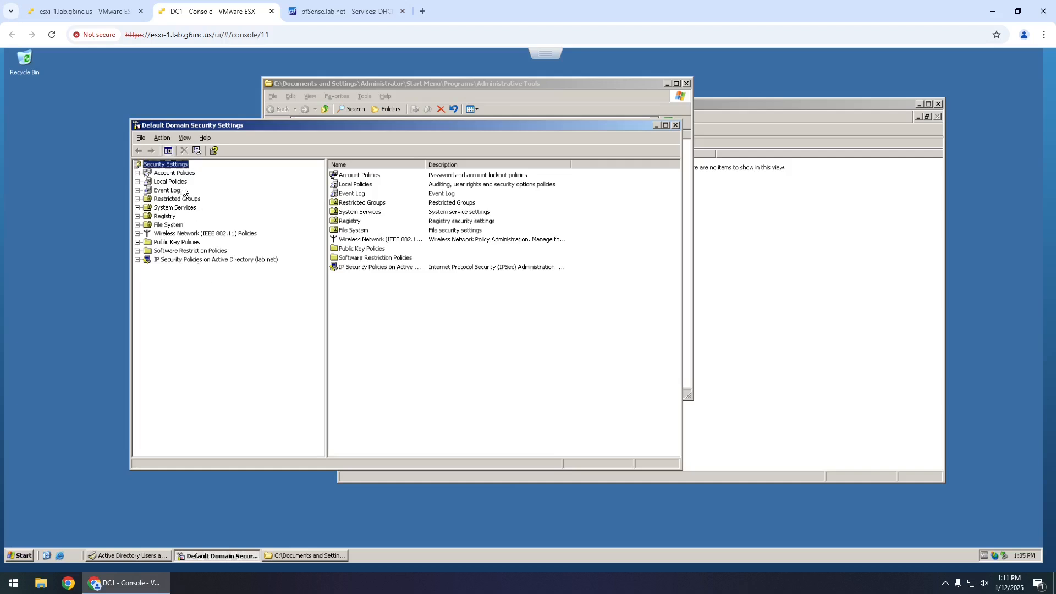
- Under Account Policies > Password Policy, set Enforce password history to 0 passwords remembered
left_click(137, 172)
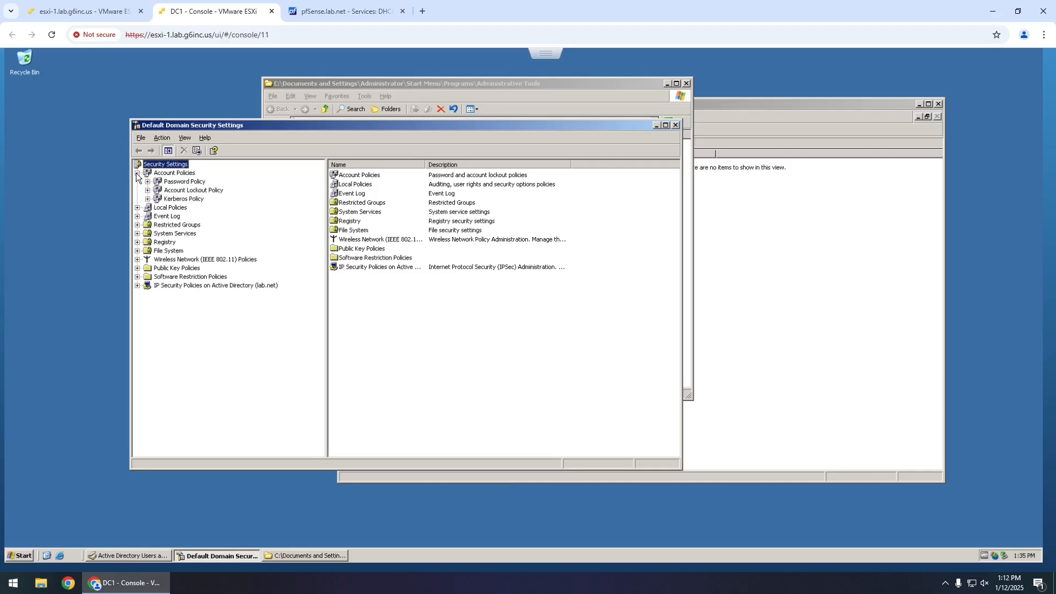
left_click(175, 182)
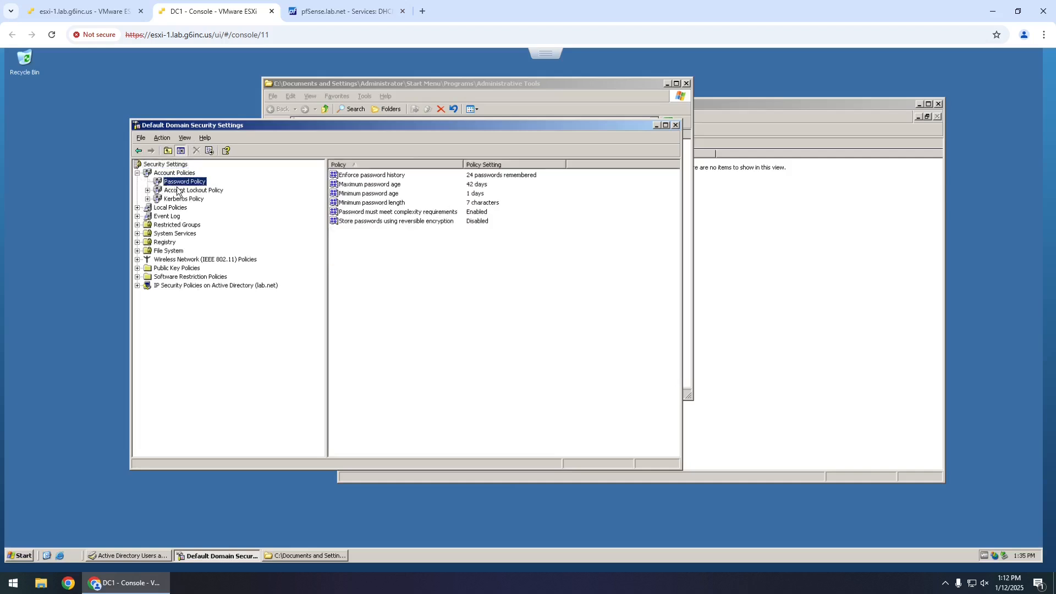
double_click(376, 175)
double_click(336, 312)
type("0")
left_click(403, 361)
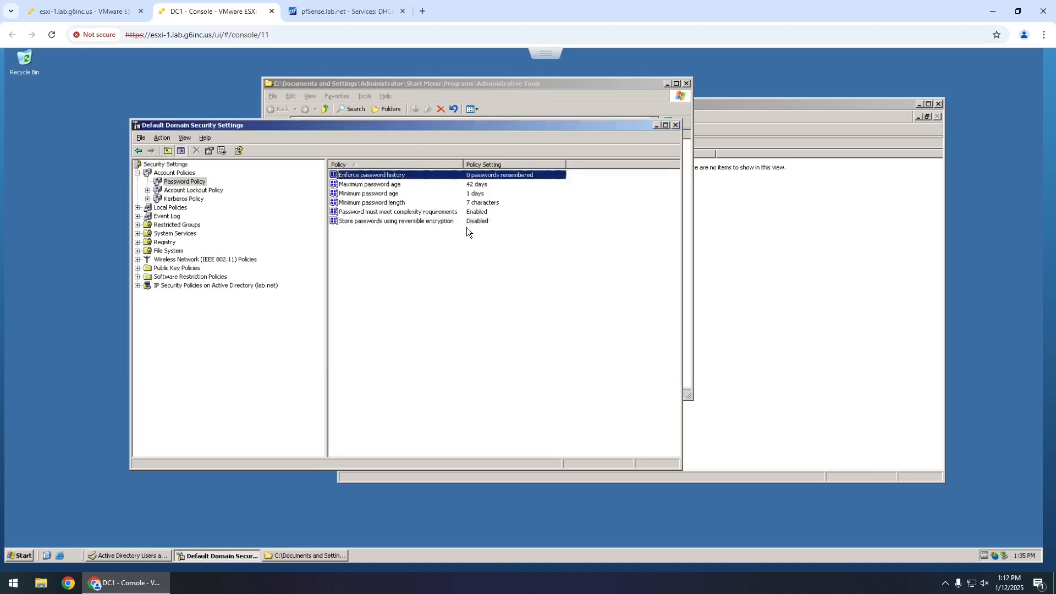
- Set both maximum password age and minimum password age to 0 days
double_click(385, 186)
double_click(325, 309)
type("0")
left_click(413, 363)
double_click(385, 194)
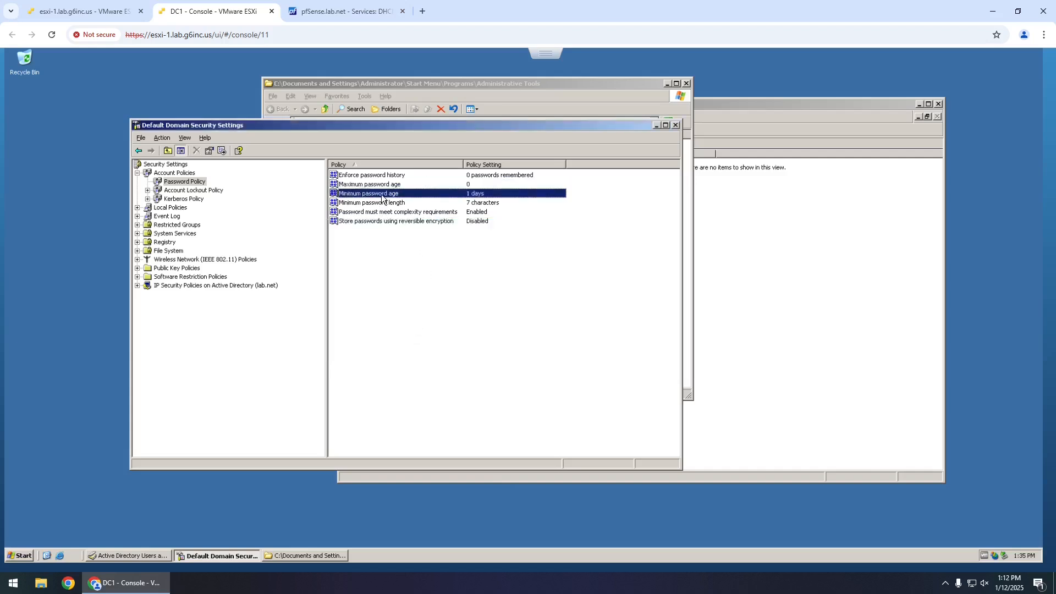
double_click(339, 308)
type("0")
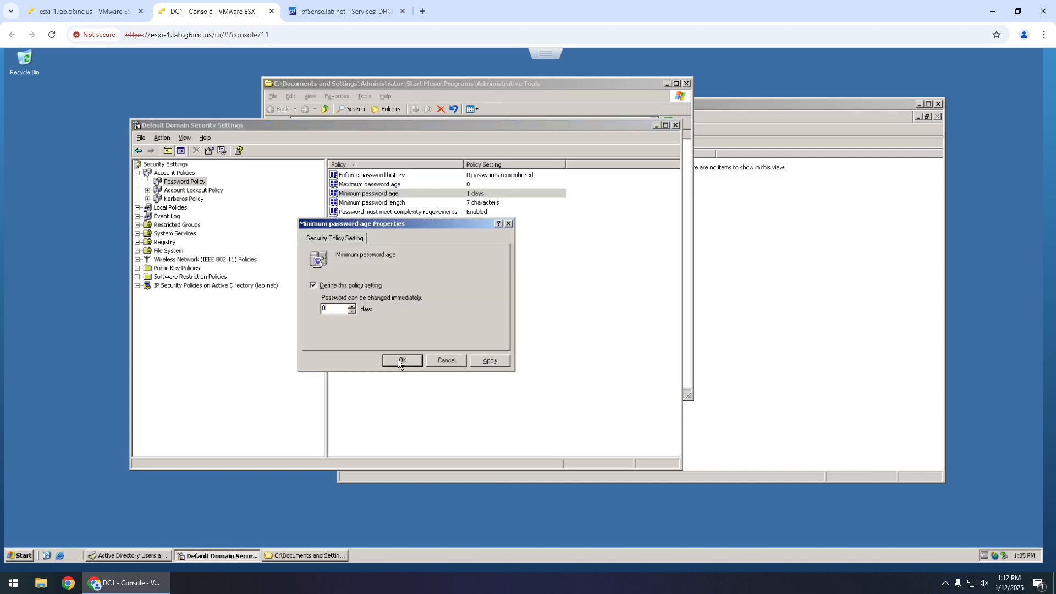
left_click(398, 359)
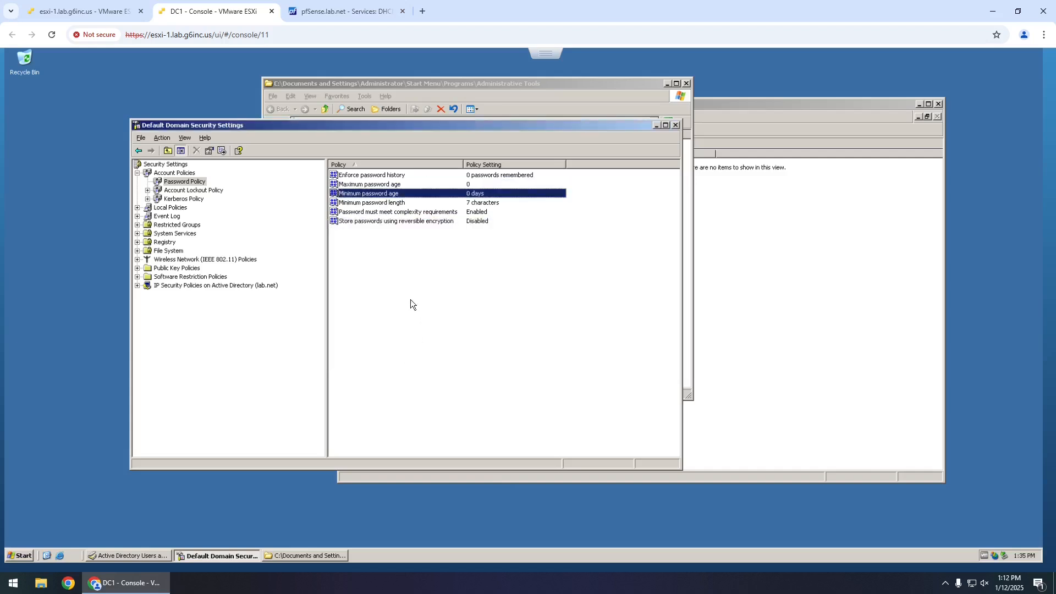
- Set the minimum password length to 1 character
double_click(374, 204)
double_click(339, 309)
type("1")
left_click(403, 361)
- Define the password complexity requirement policy as Disabled
double_click(396, 212)
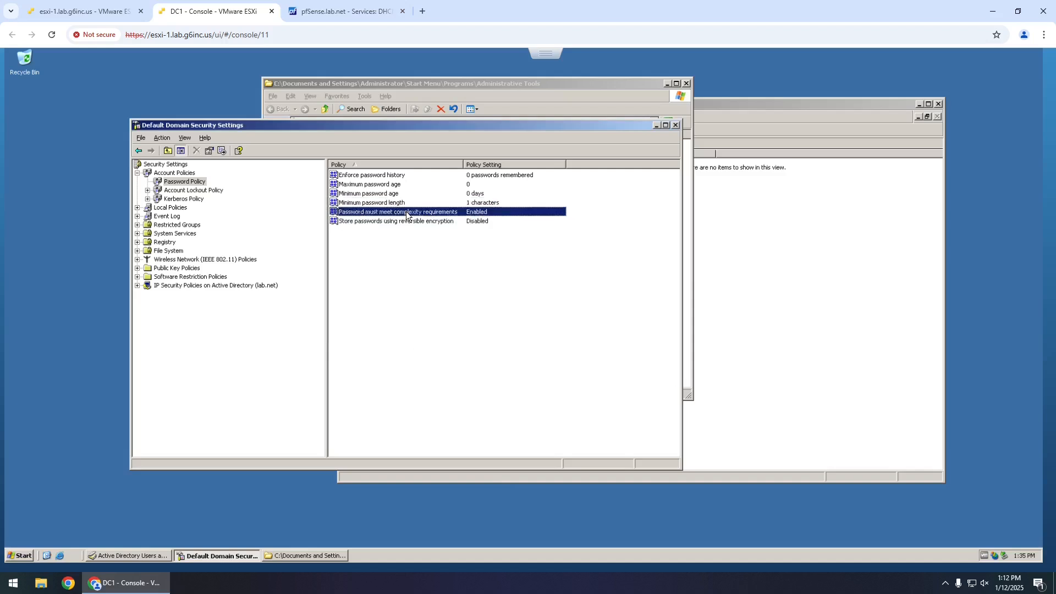
left_click(357, 280)
left_click(358, 279)
left_click(341, 307)
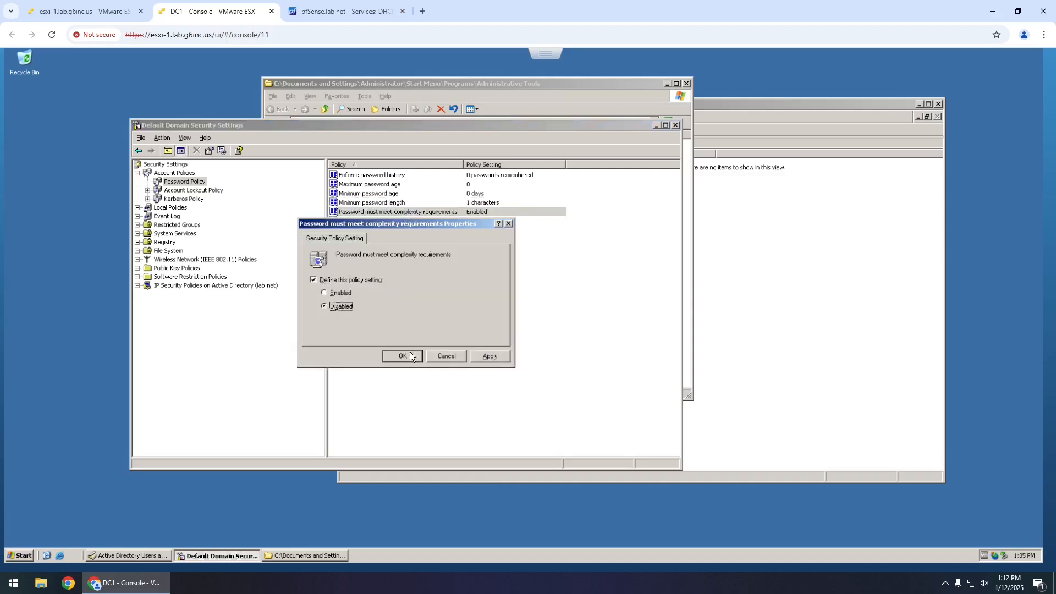
left_click(402, 356)
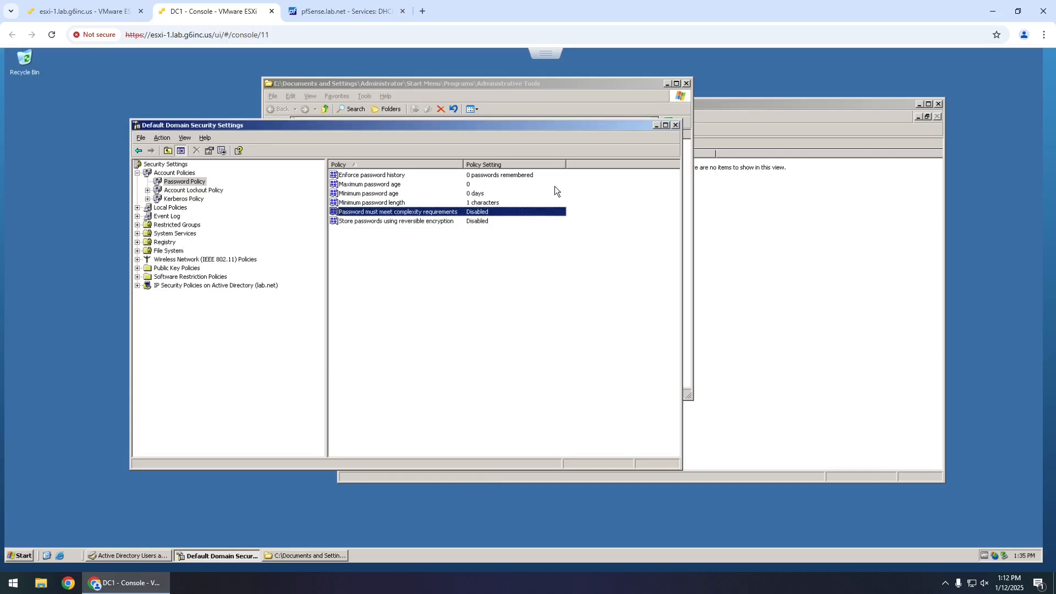
left_click(175, 225)
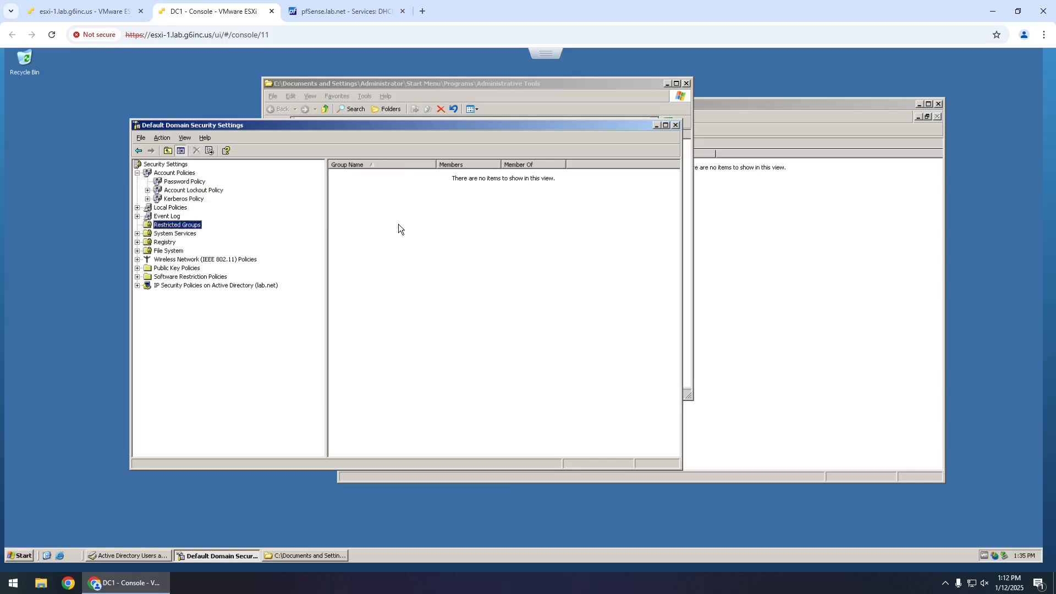
- Add the Administrators group to Restricted Groups
right_click(371, 226)
left_click(383, 236)
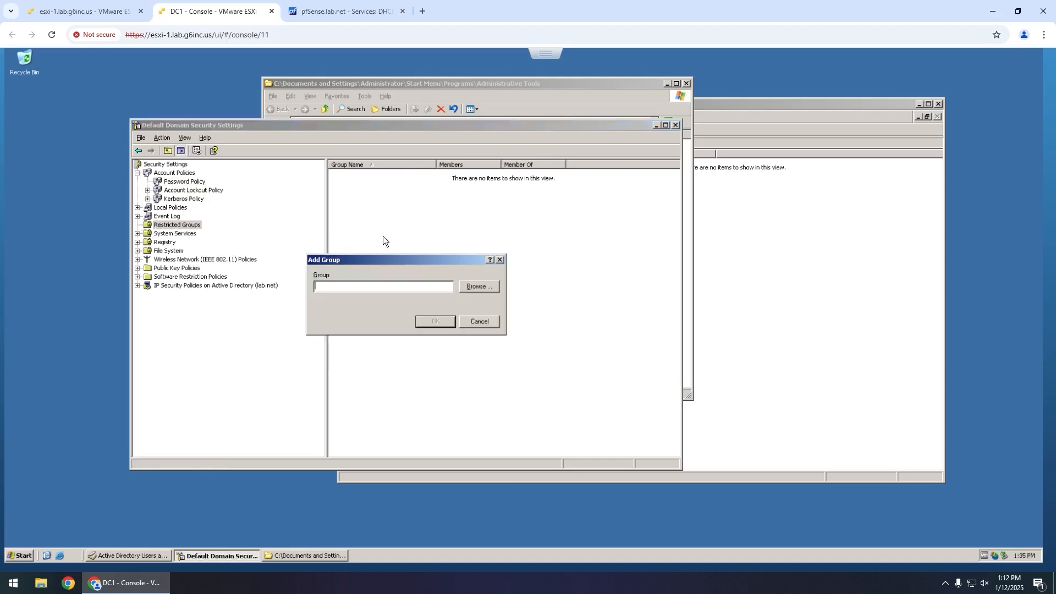
left_click(476, 288)
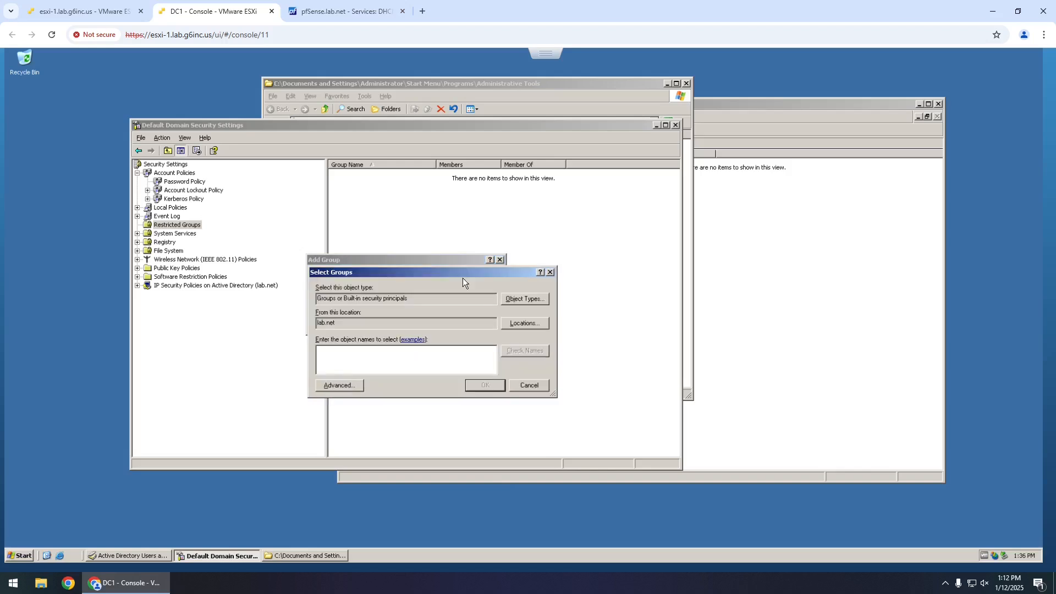
type("administrators")
key("Return")
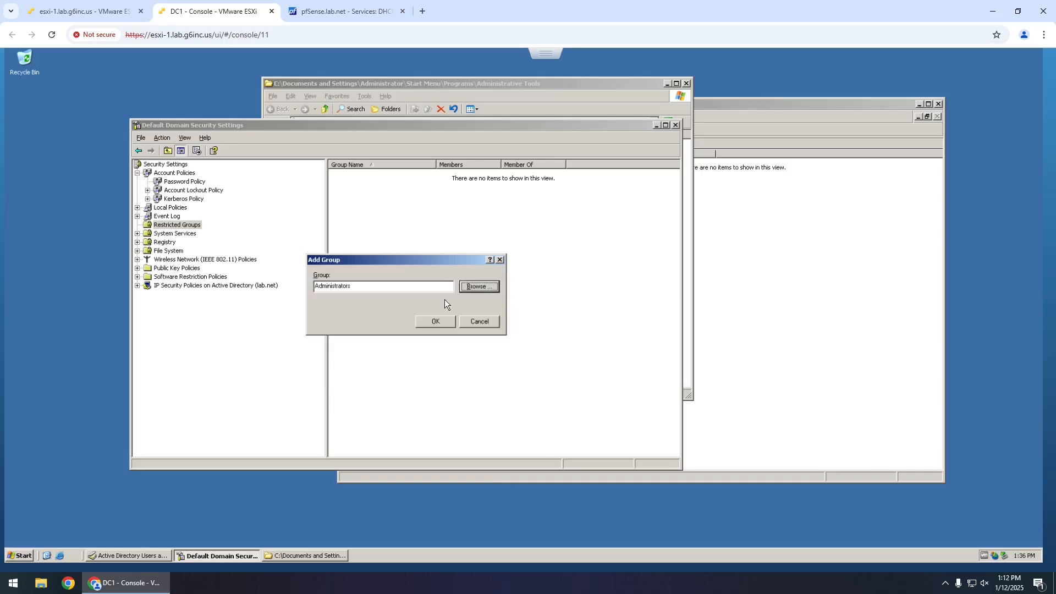
left_click(428, 322)
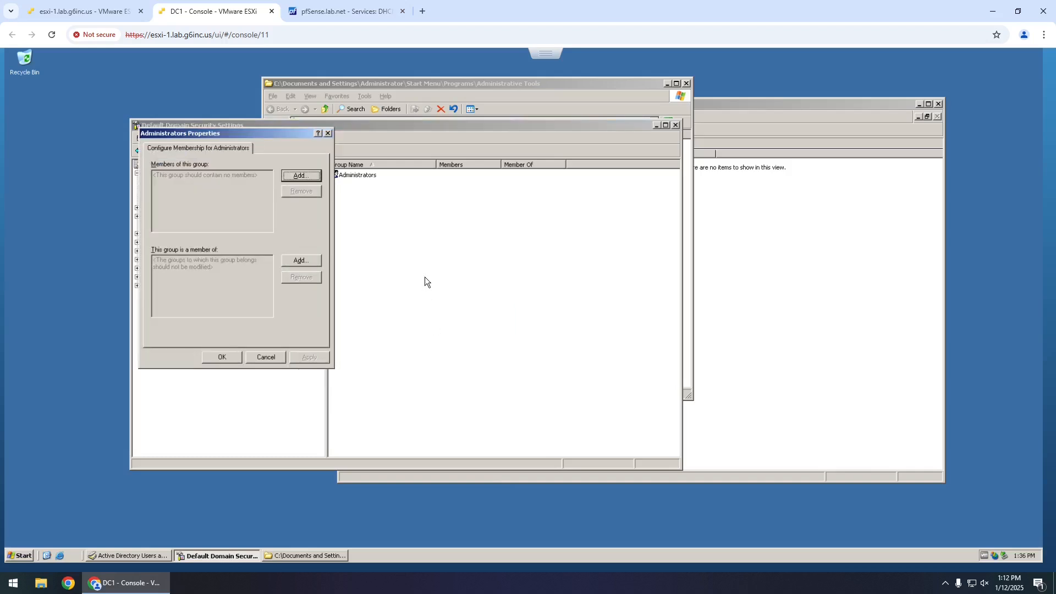
- Make LAB\Domain Users the member of Administrators and save the group membership
left_click(302, 175)
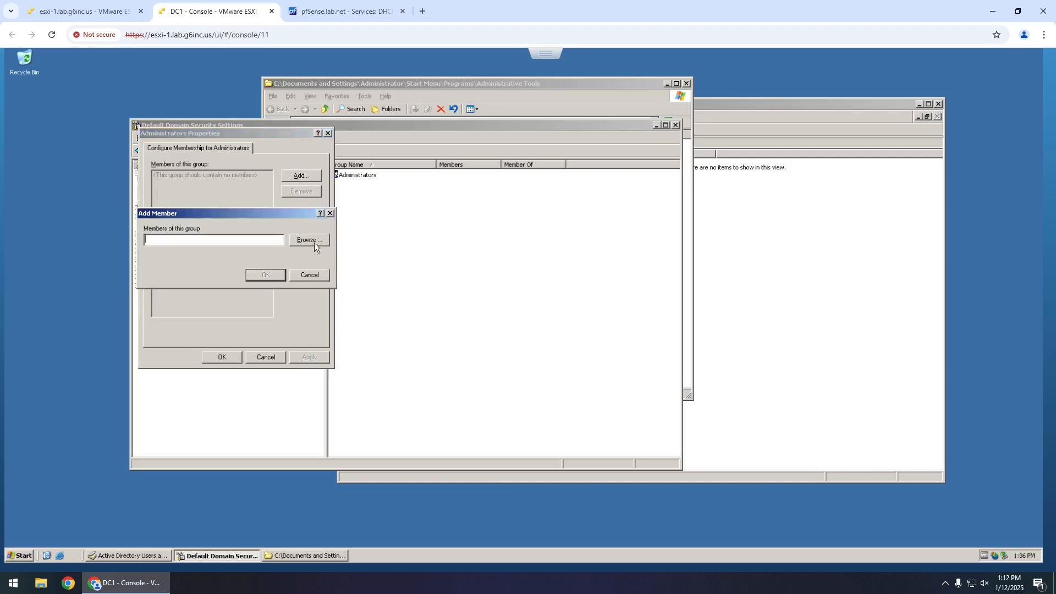
type("domain users")
left_click(302, 242)
type("domain users")
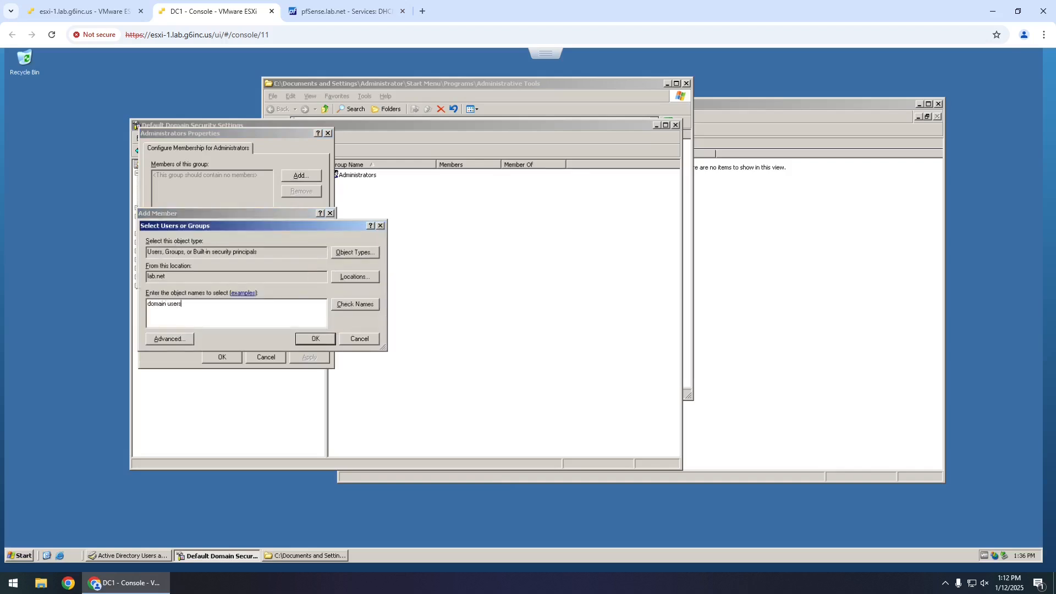
key("Return")
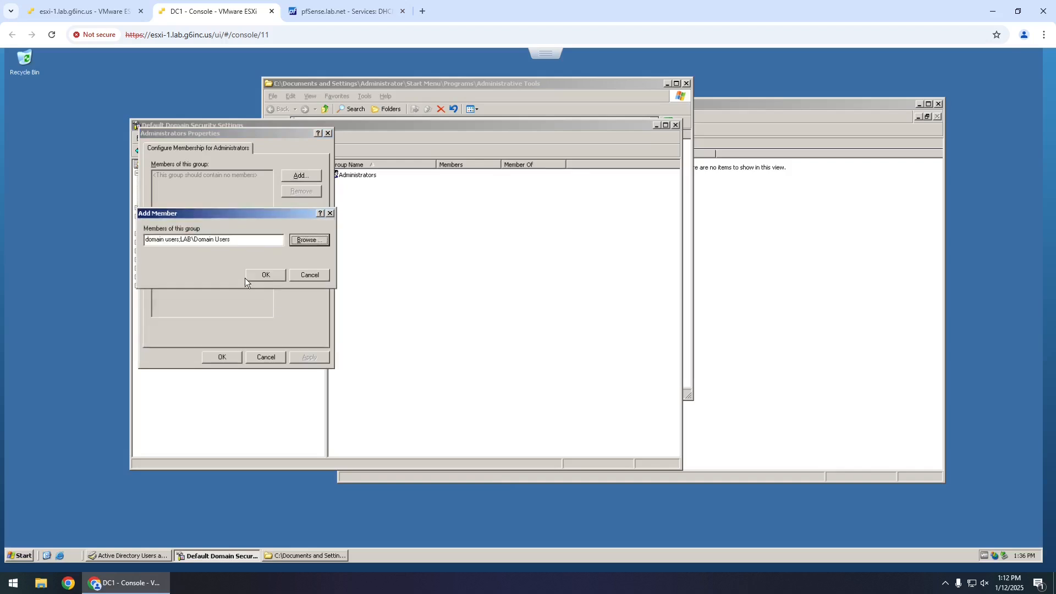
left_click_drag(182, 240, 75, 241)
key("BackSpace")
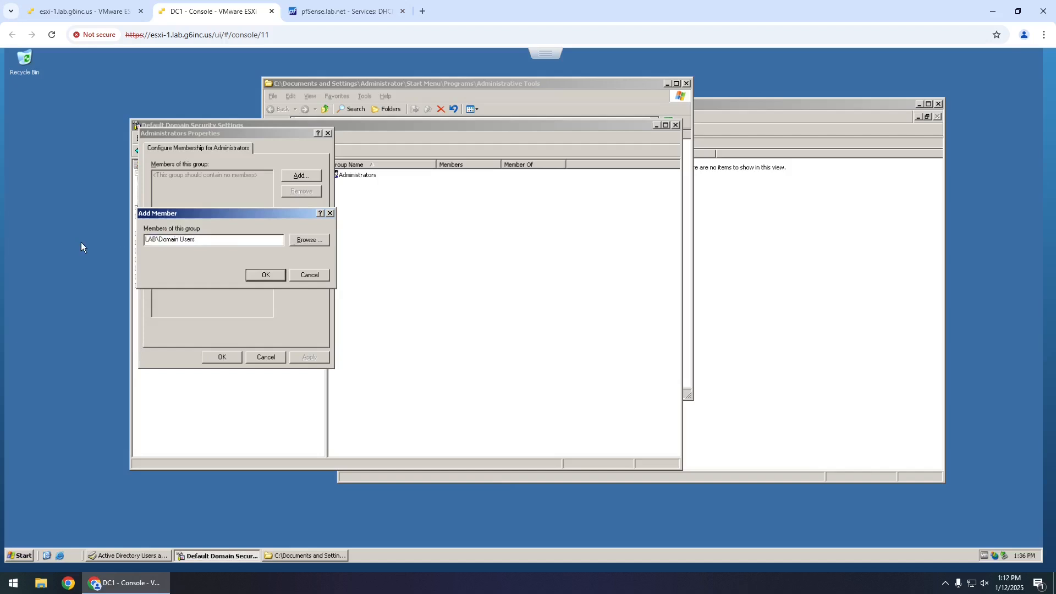
left_click(256, 277)
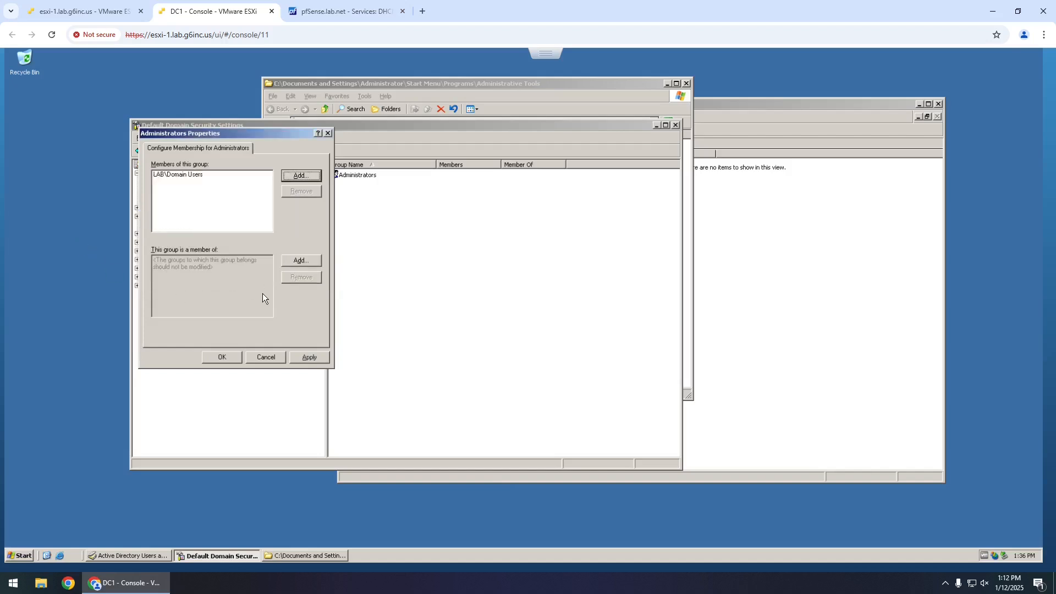
left_click(212, 359)
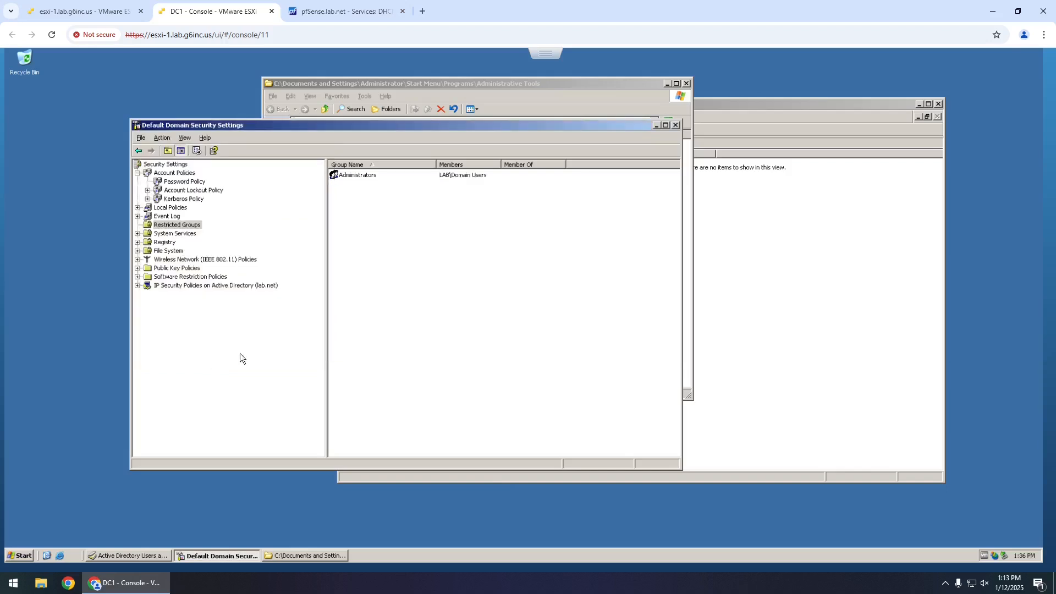
- Close the Default Domain Security Settings and Administrative Tools windows
left_click(676, 126)
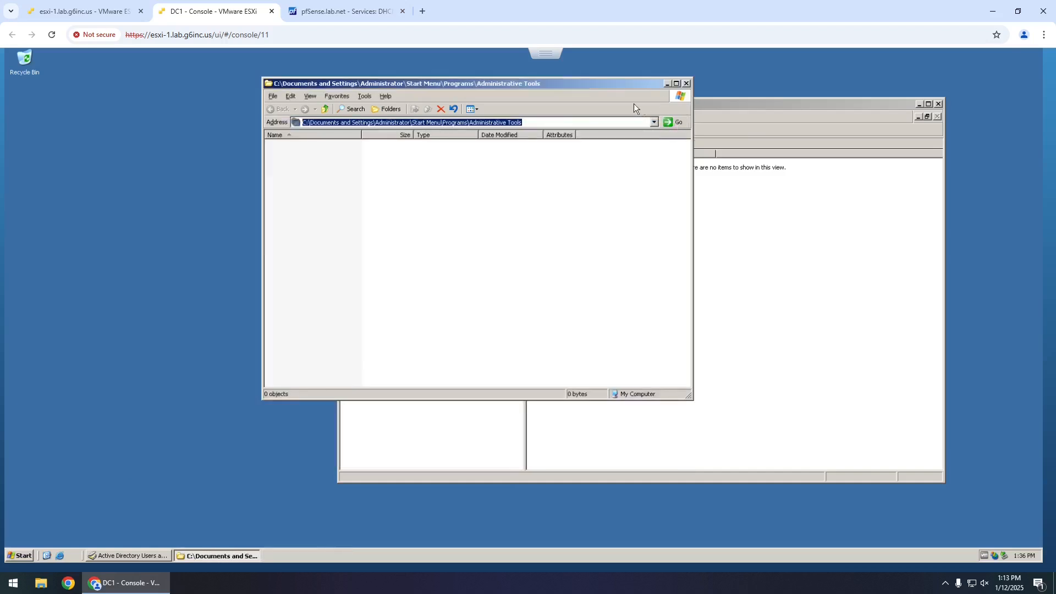
left_click(545, 122)
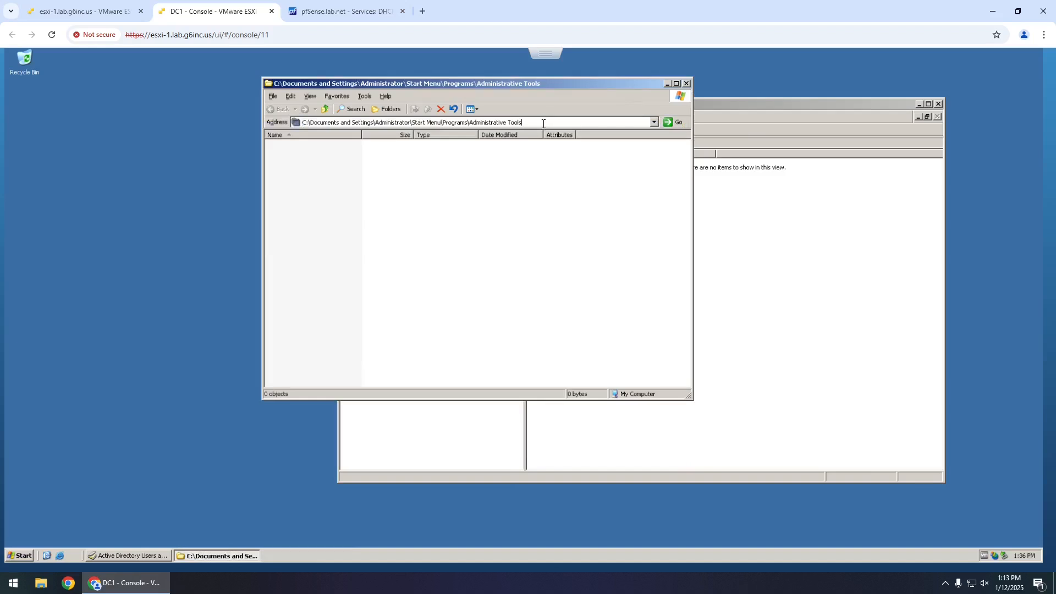
left_click_drag(529, 124, 477, 124)
key("Home")
left_click(686, 84)
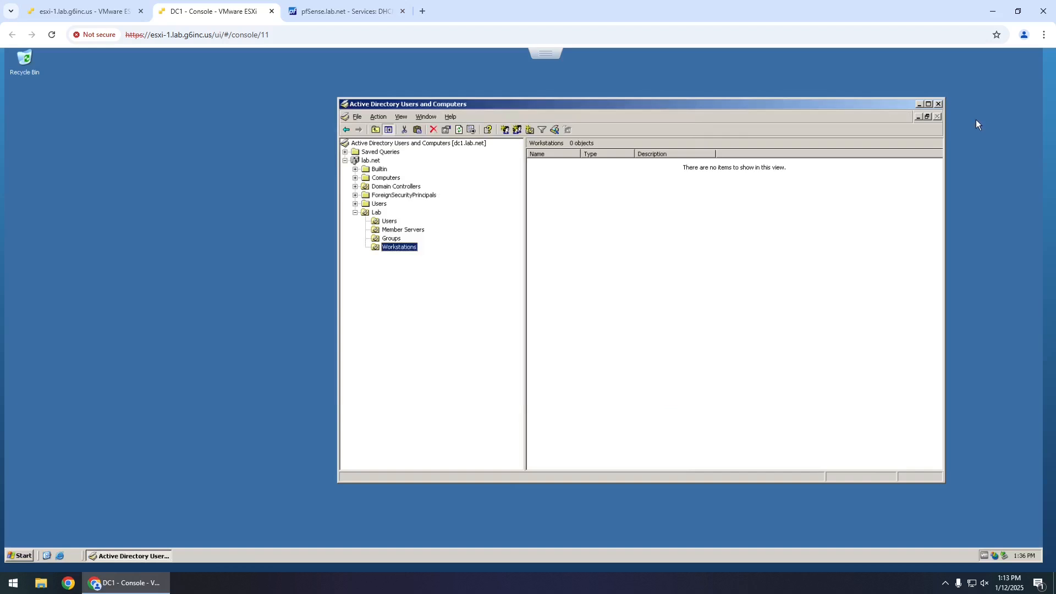
- Show My Computer on the desktop and explore Administrative Tools in an enlarged window with wider names
left_click(22, 556)
right_click(139, 337)
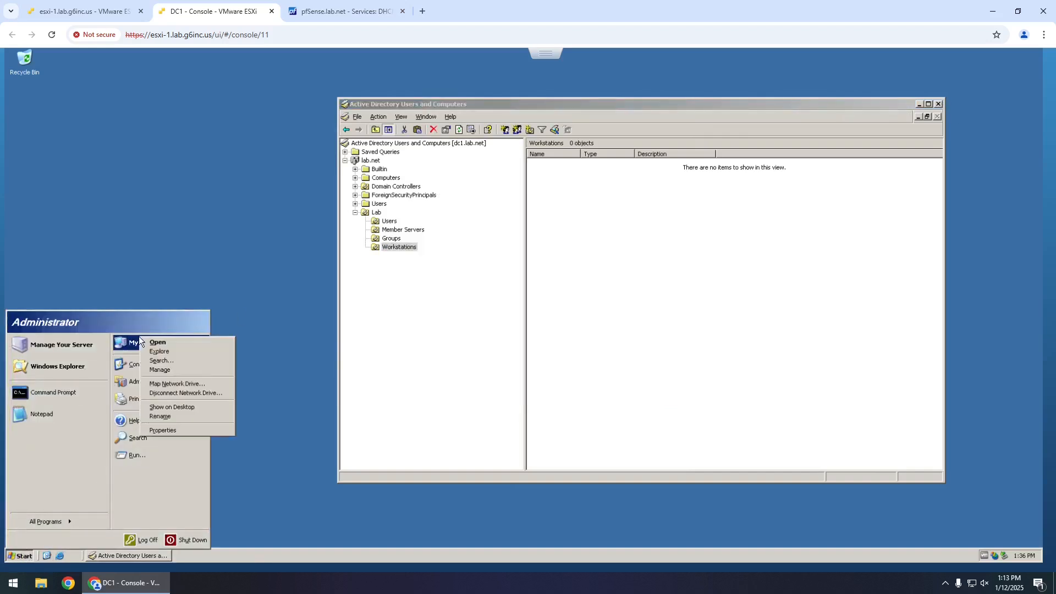
left_click(180, 407)
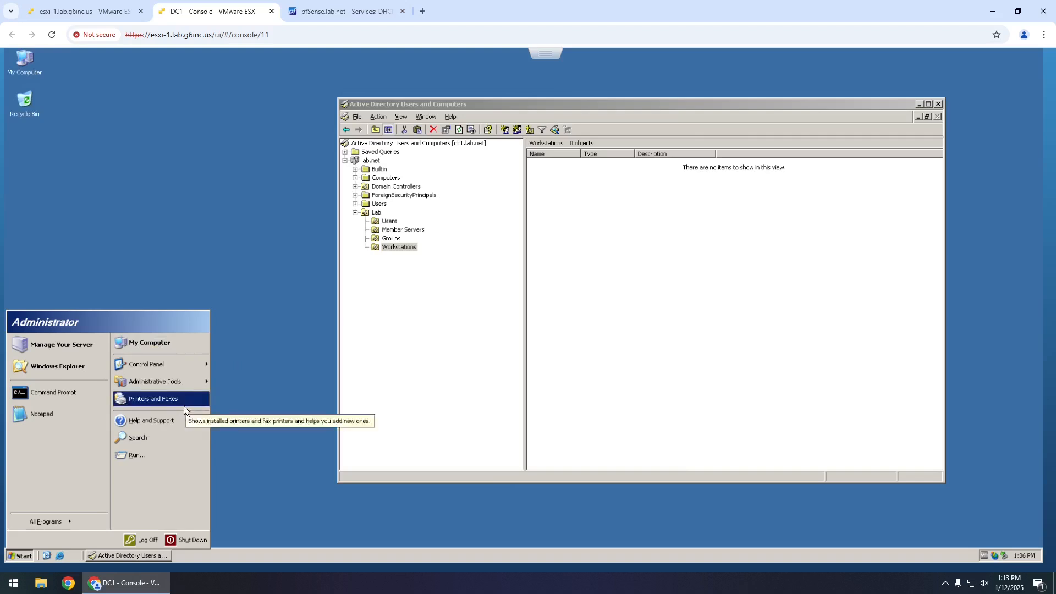
right_click(175, 388)
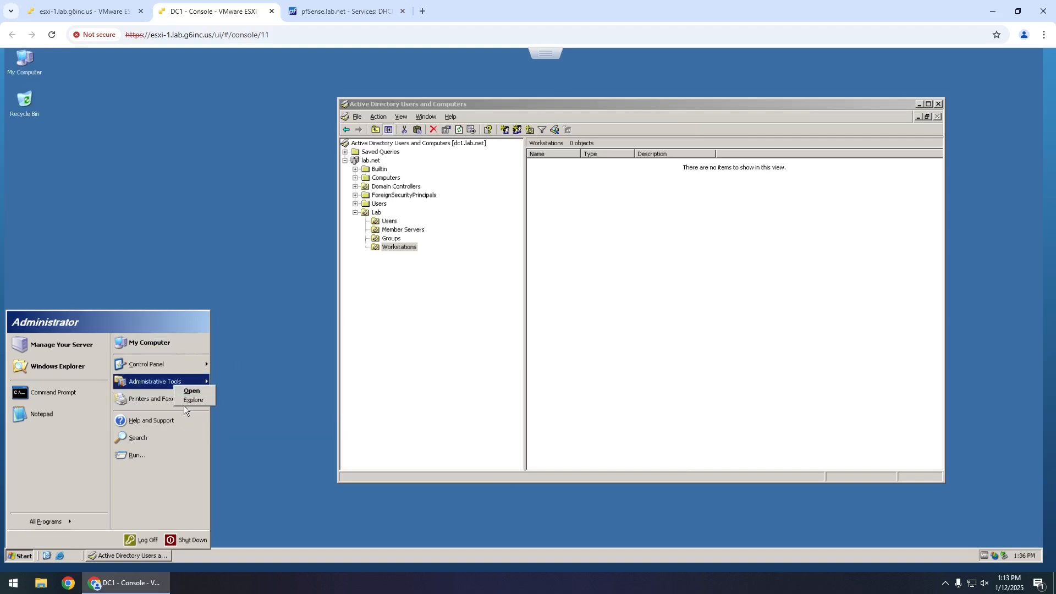
left_click(187, 400)
left_click_drag(445, 382, 556, 430)
left_click_drag(395, 66, 673, 94)
left_click_drag(504, 146, 585, 147)
- Copy Sites and Services, DHCP, DNS, Domain Security Policy and Manage Your Server shortcuts onto the desktop
left_click(458, 165)
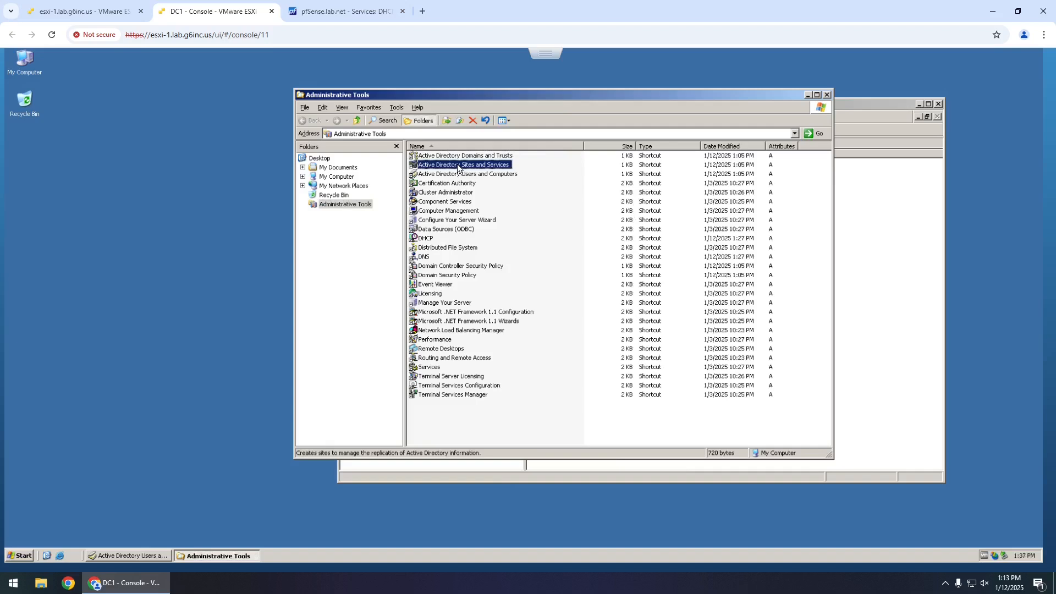
left_click(426, 239, "ctrl")
left_click(425, 257, "ctrl")
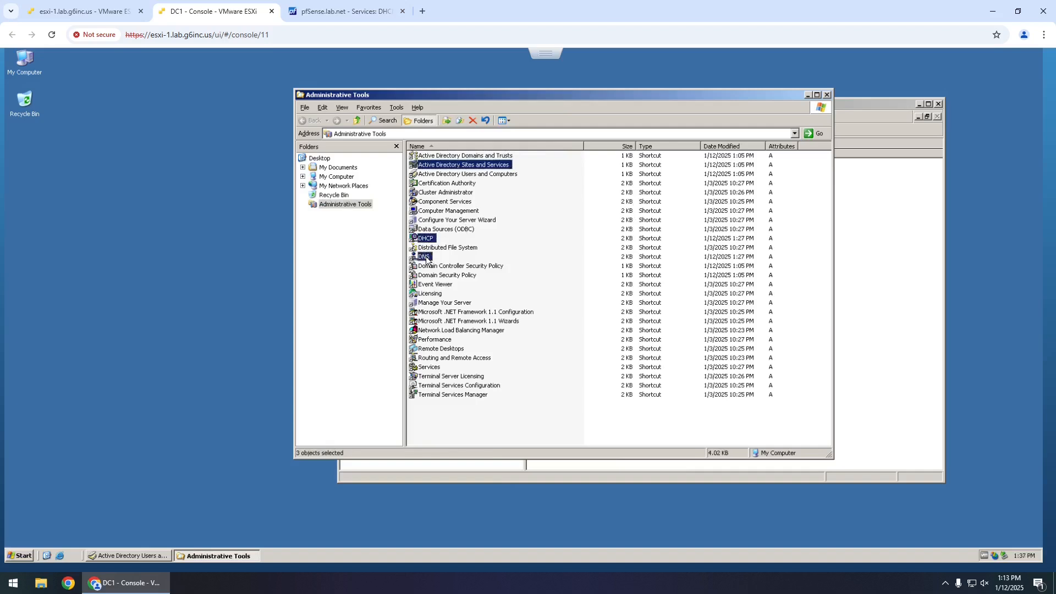
left_click(453, 276, "ctrl")
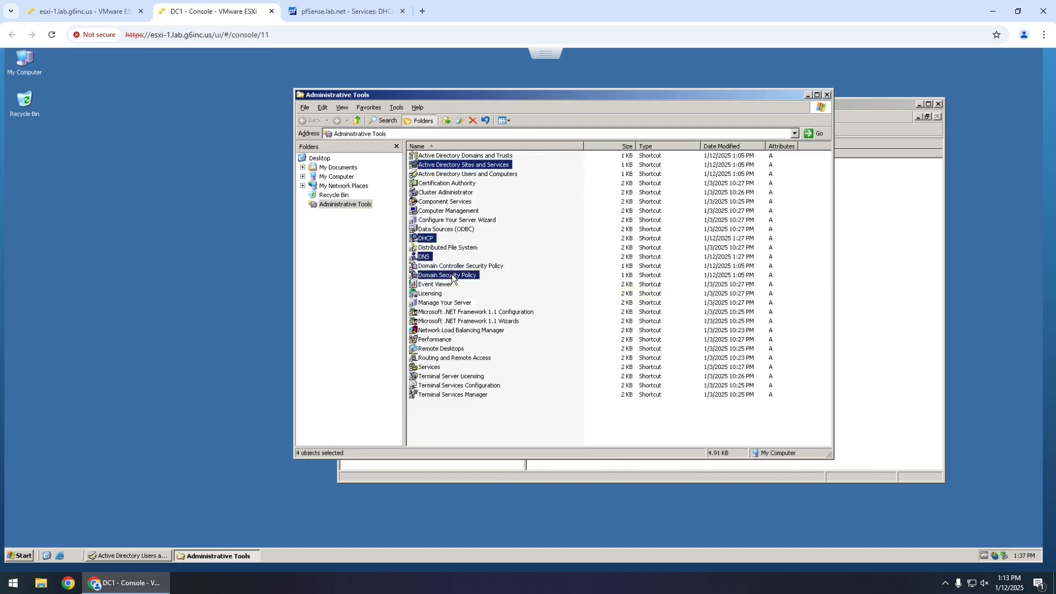
left_click(443, 304, "ctrl")
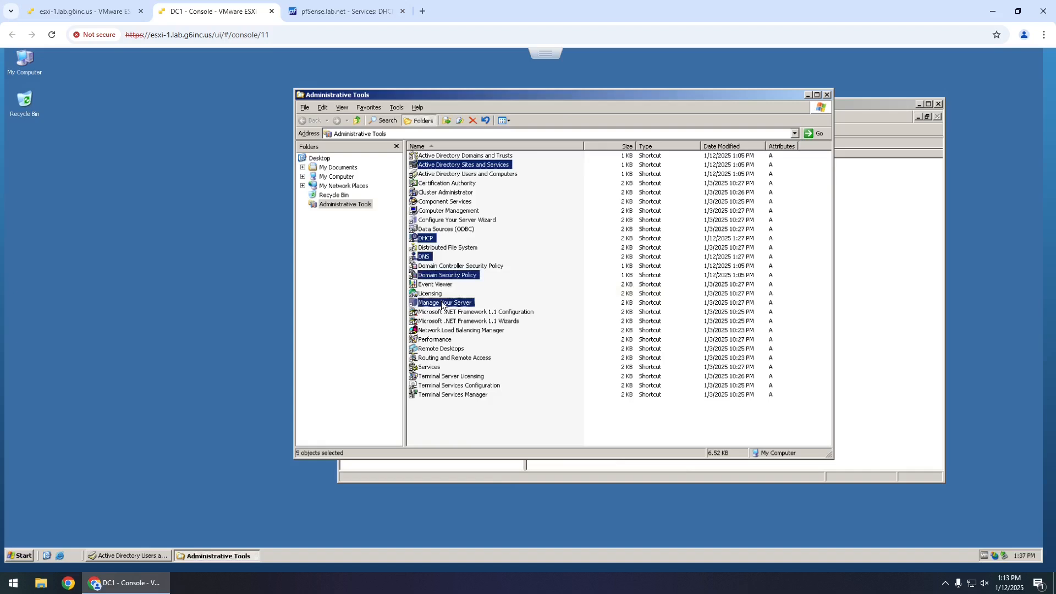
right_click(442, 303)
left_click(470, 363)
right_click(17, 176)
left_click(64, 206)
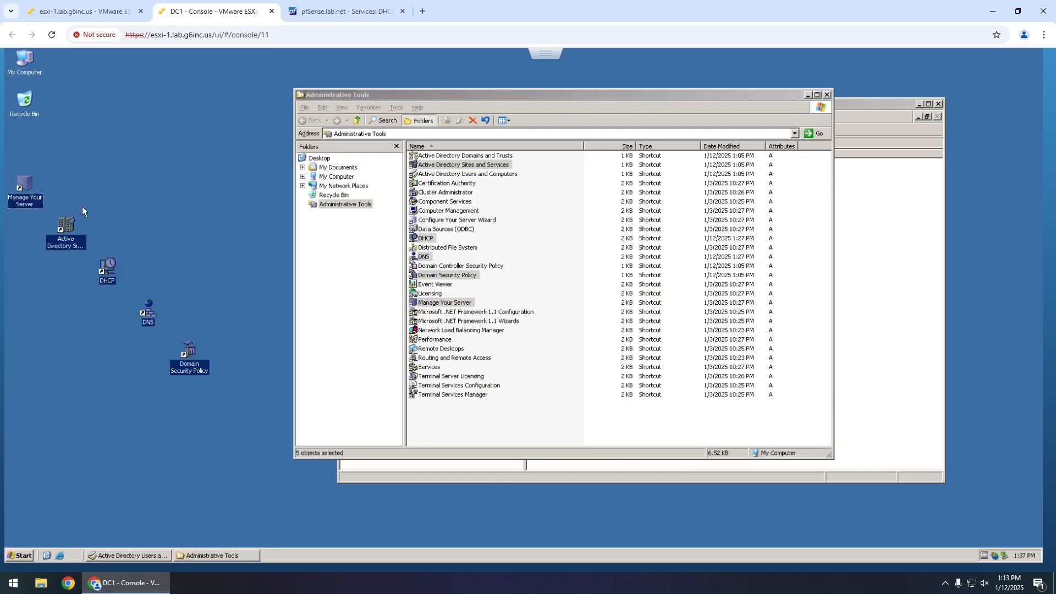
- Arrange the five pasted shortcuts in the desktop's left column and close Administrative Tools
left_click(137, 191)
left_click_drag(22, 187, 22, 147)
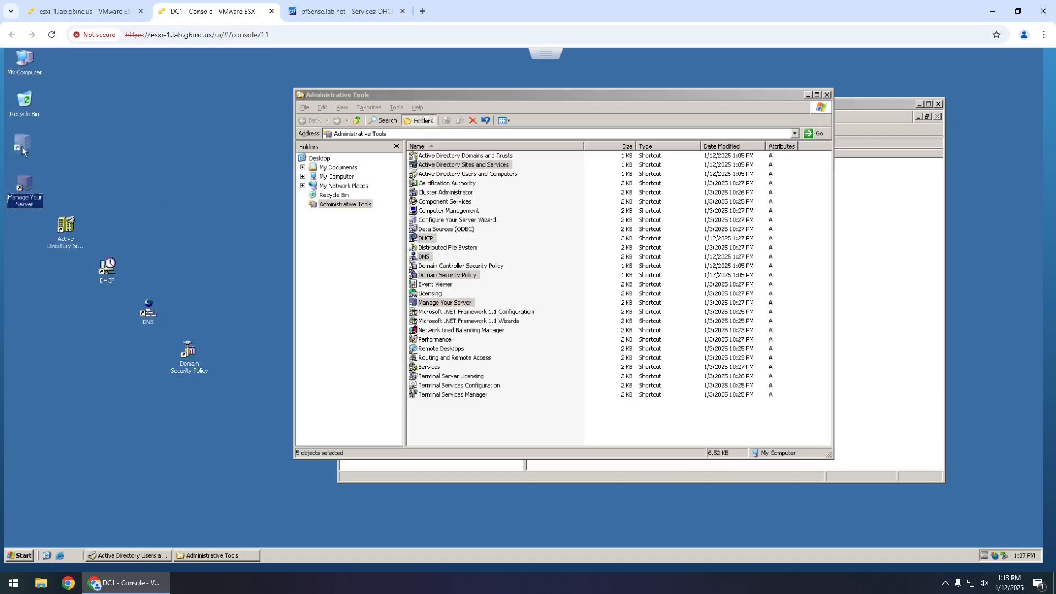
left_click_drag(72, 230, 31, 188)
left_click_drag(118, 278, 66, 268)
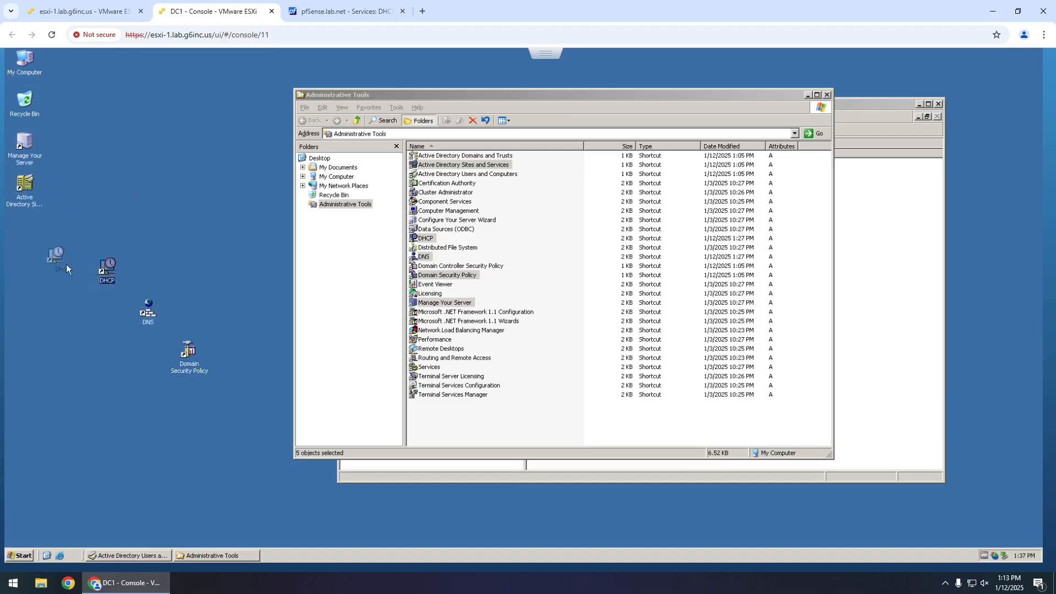
left_click_drag(154, 313, 32, 270)
left_click_drag(189, 352, 32, 313)
left_click(120, 318)
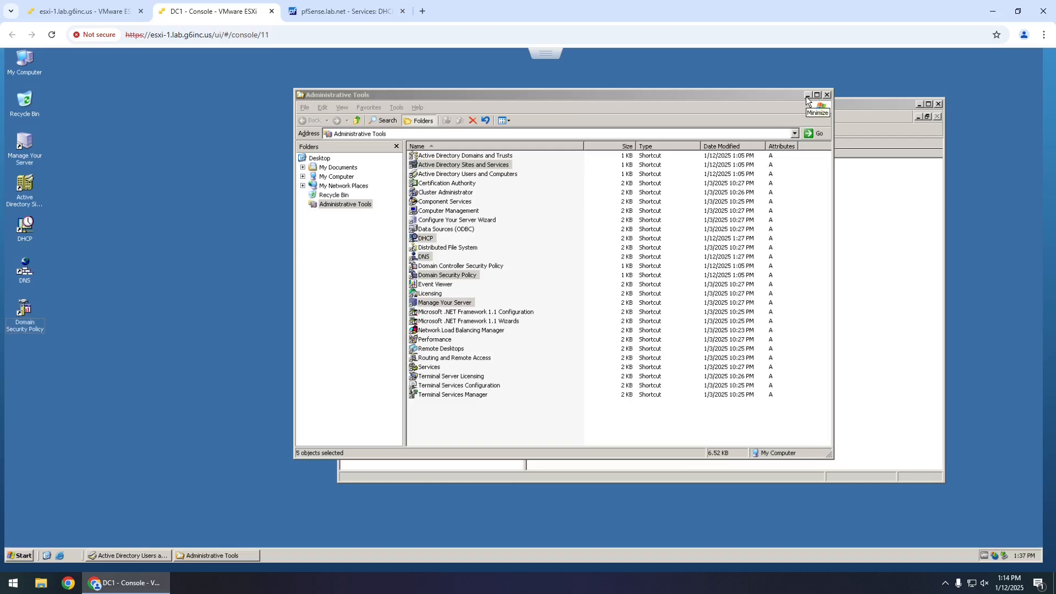
left_click(827, 95)
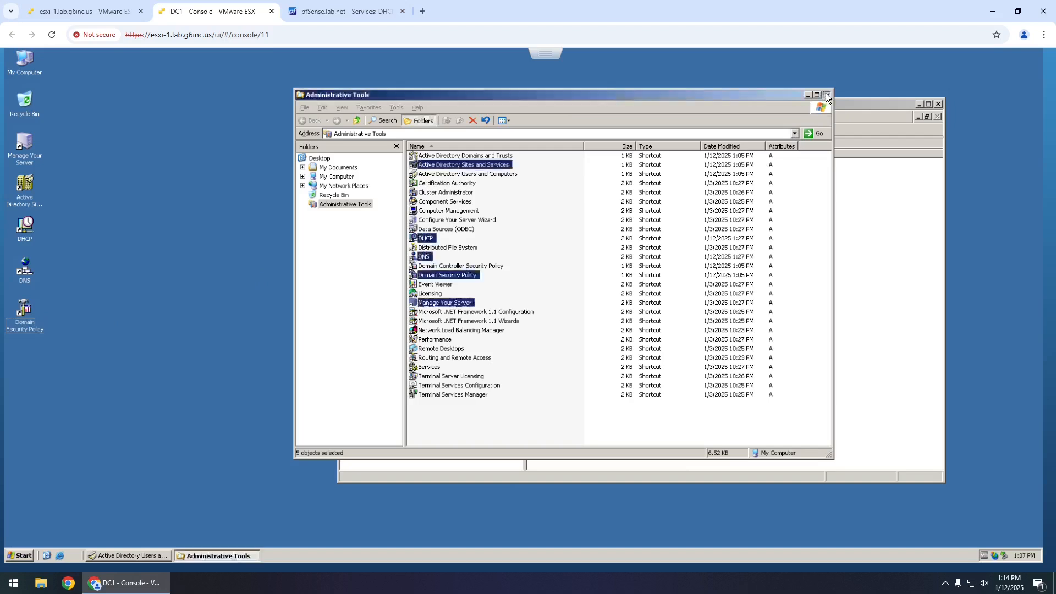
left_click_drag(812, 108, 770, 115)
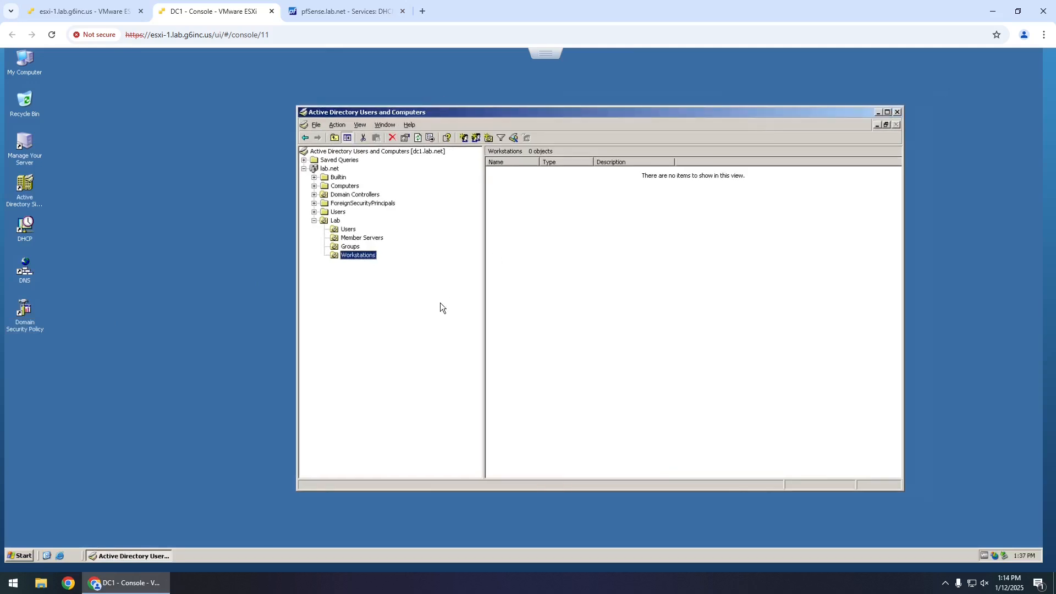
- Force-close the unresponsive Active Directory Users and Computers console with End Now
left_click(349, 230)
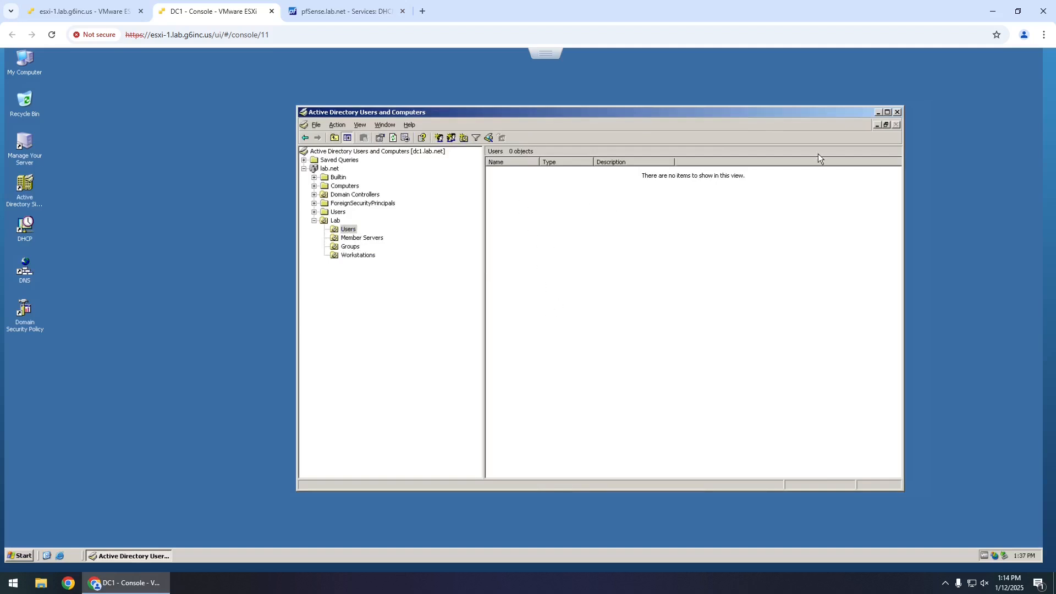
left_click(898, 111)
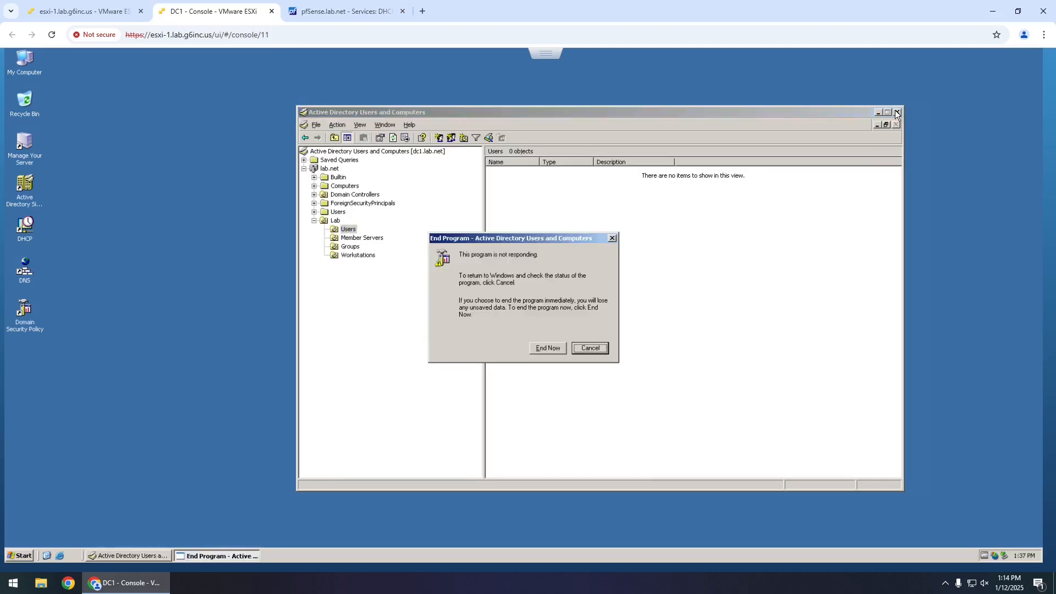
left_click(544, 349)
- Restart DC1 from the Shut Down dialog with the comment 'a'
left_click(17, 554)
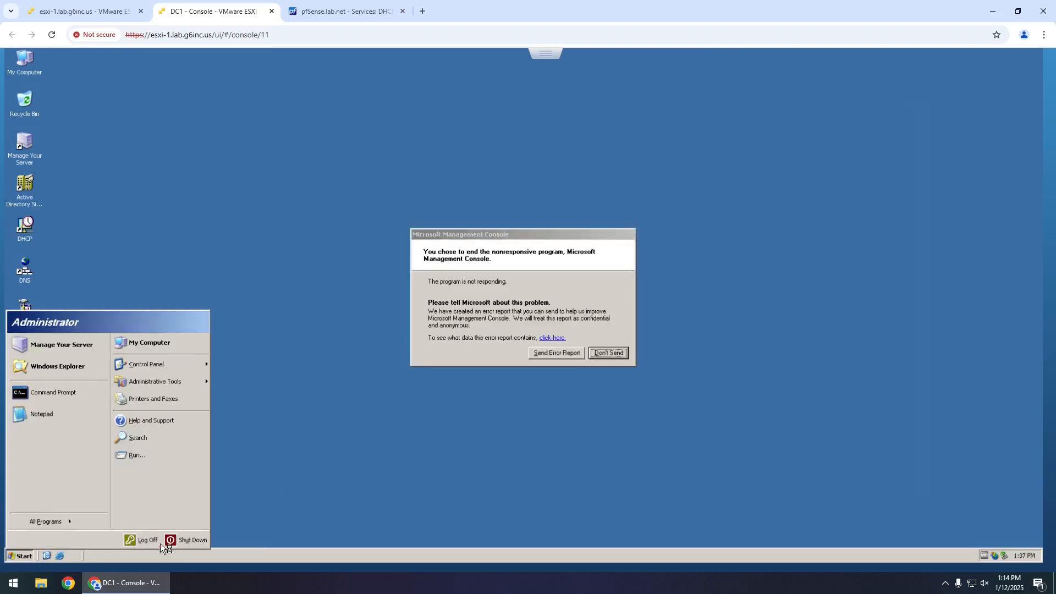
left_click(180, 541)
left_click(540, 207)
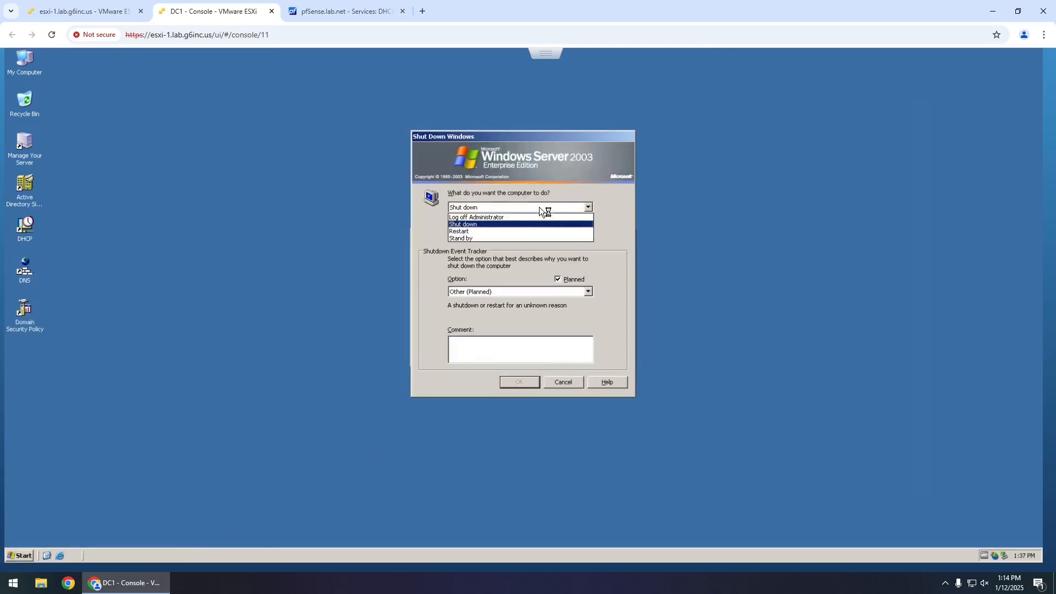
left_click(494, 229)
left_click(526, 354)
type("a")
left_click(519, 387)
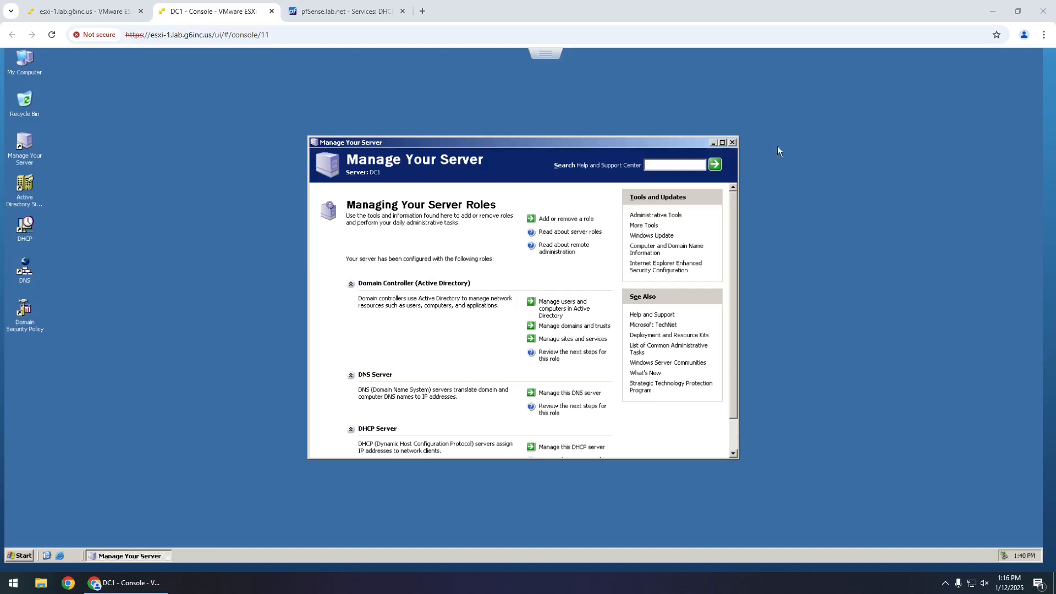
- Close Manage Your Server and open Administrative Tools from the Start menu
left_click(733, 142)
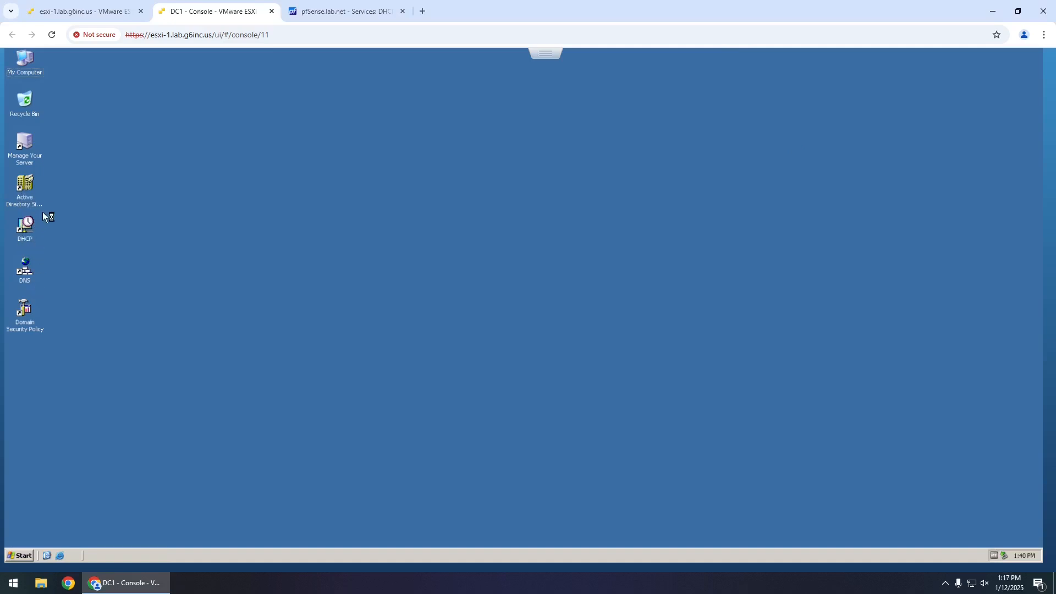
left_click(19, 556)
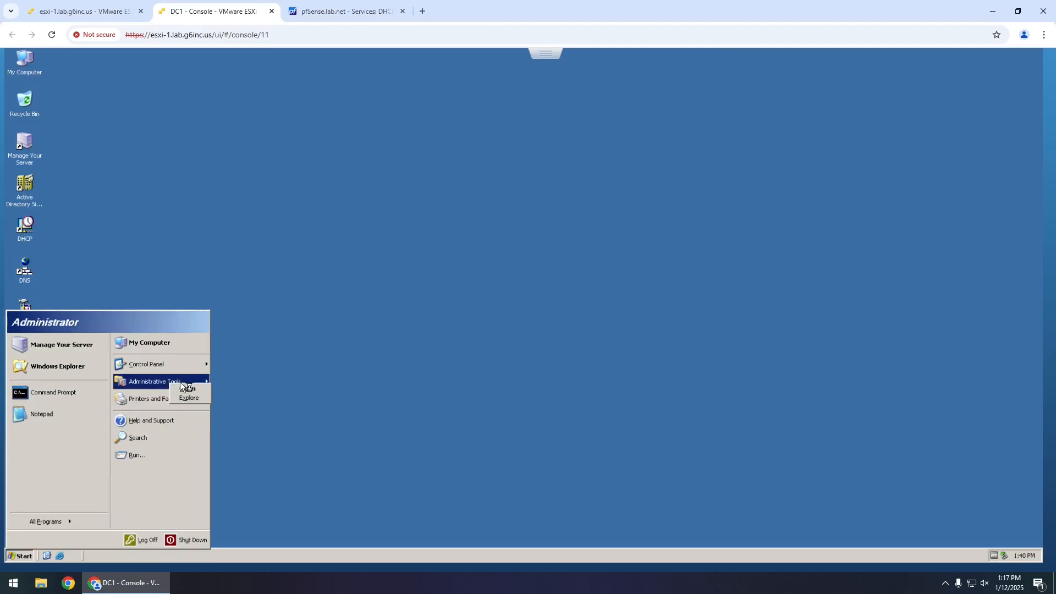
left_click(180, 382)
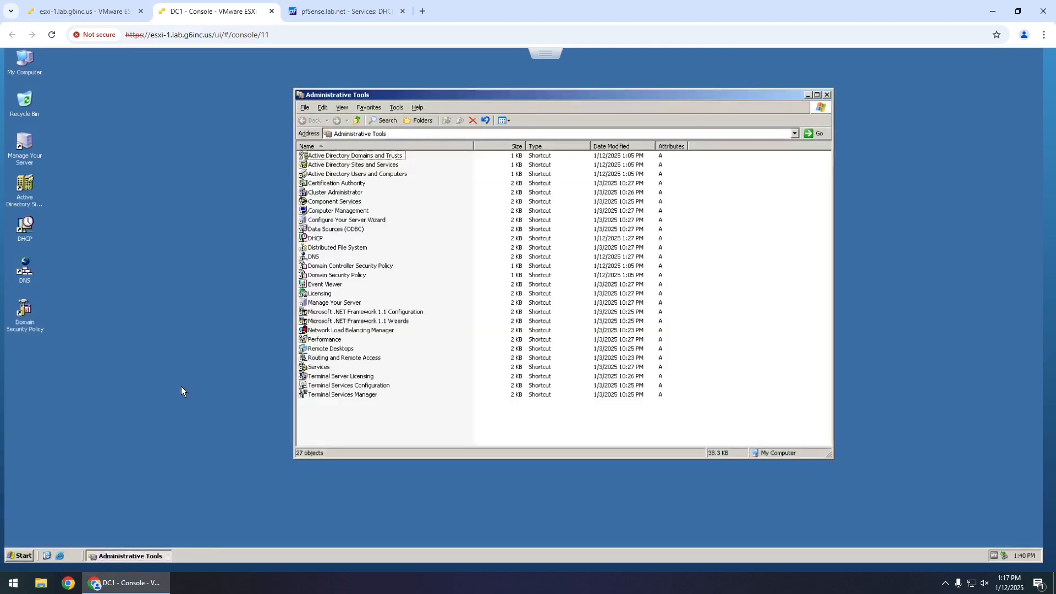
- Paste an Active Directory Users and Computers shortcut into the Sites and Services slot, deleting the old one
left_click(381, 174)
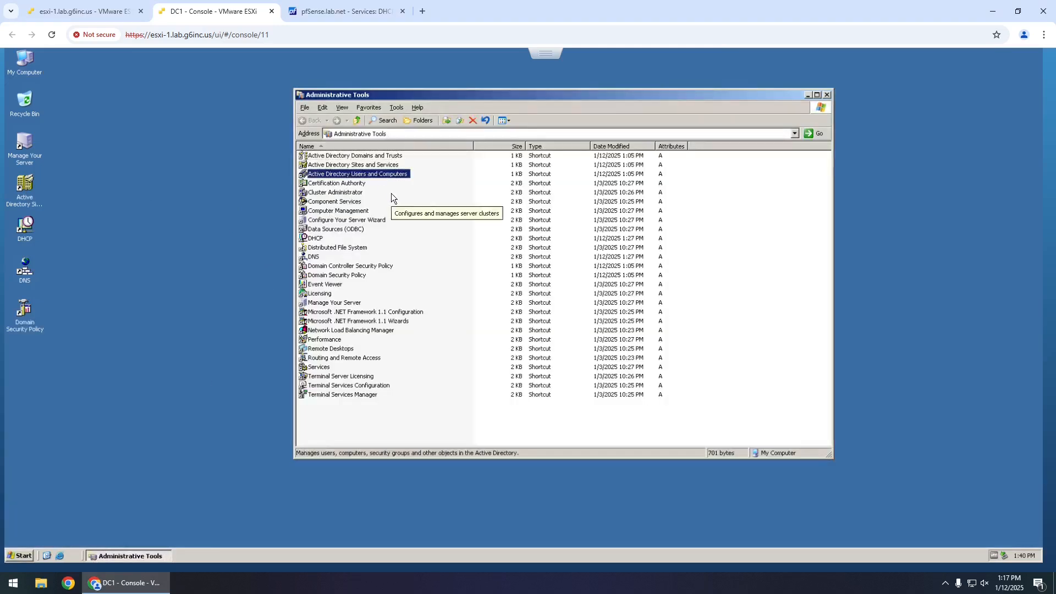
left_click(141, 190)
key("ctrl+v")
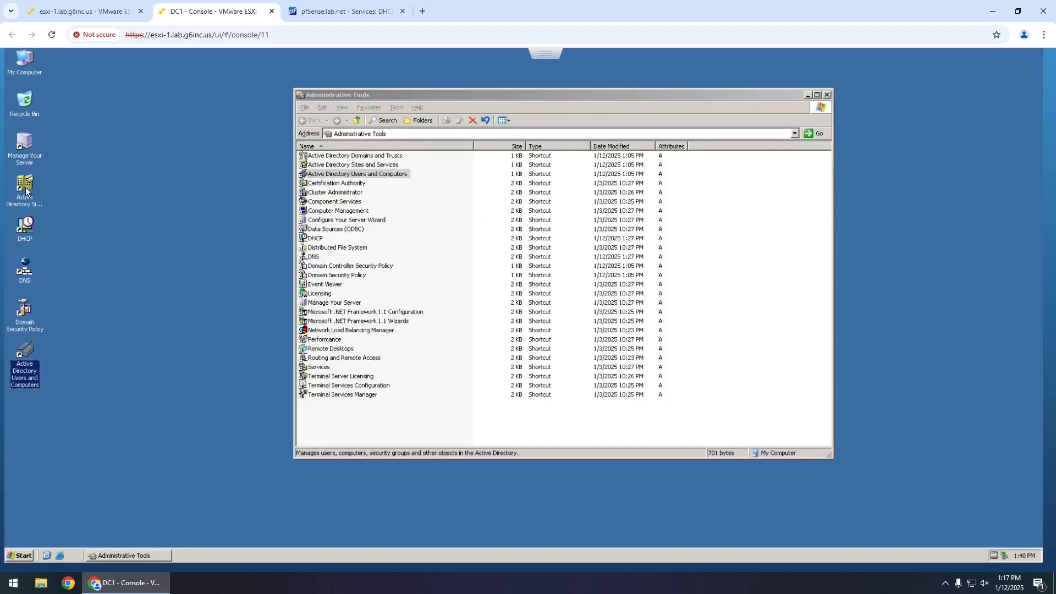
left_click_drag(31, 185, 62, 140)
left_click_drag(22, 96, 21, 94)
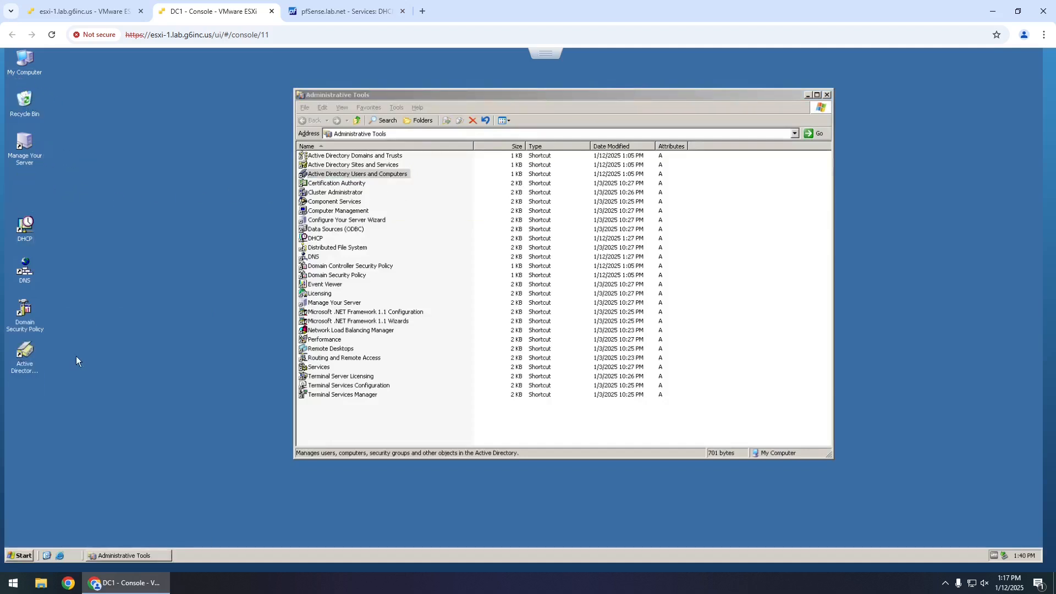
left_click_drag(24, 351, 30, 186)
- Close Administrative Tools, launch Active Directory Users and Computers, and dismiss the automatic updates notice
left_click(827, 95)
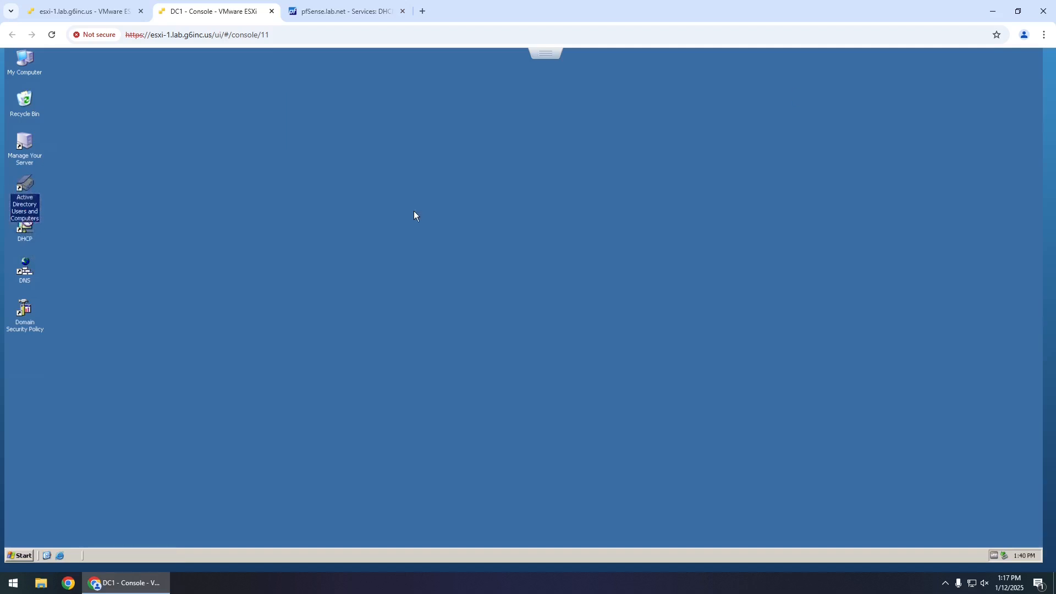
double_click(30, 186)
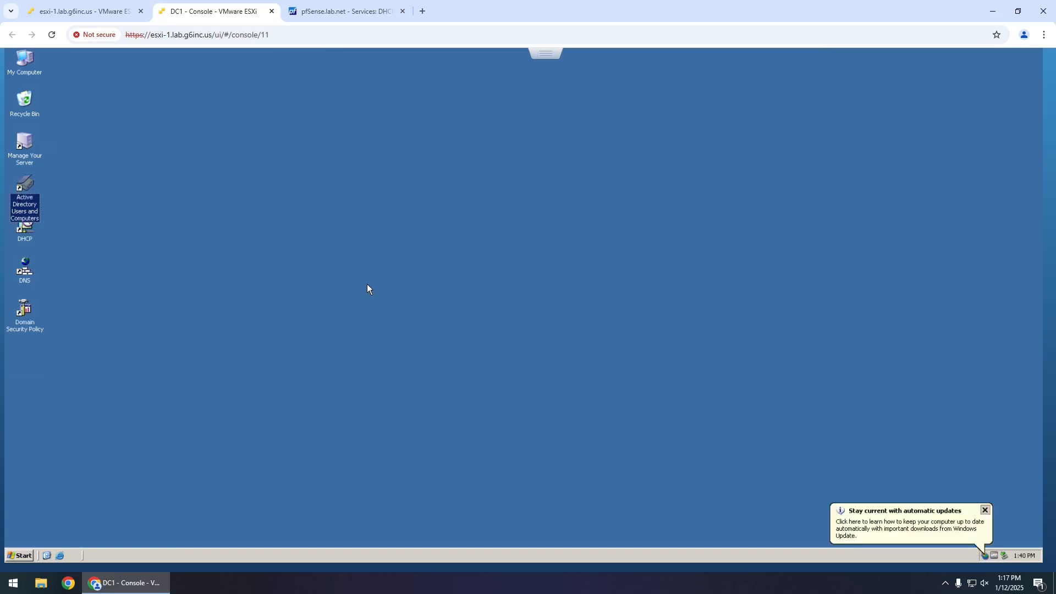
left_click(986, 510)
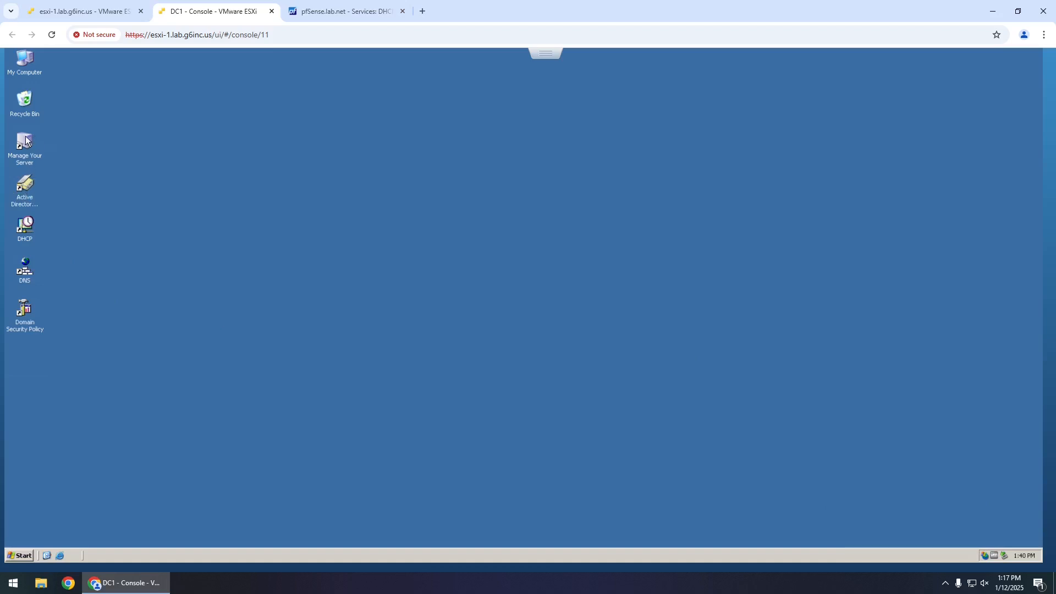
- Maximize Active Directory Users and Computers, widen its tree pane, and open Lab > Users
left_click(23, 190)
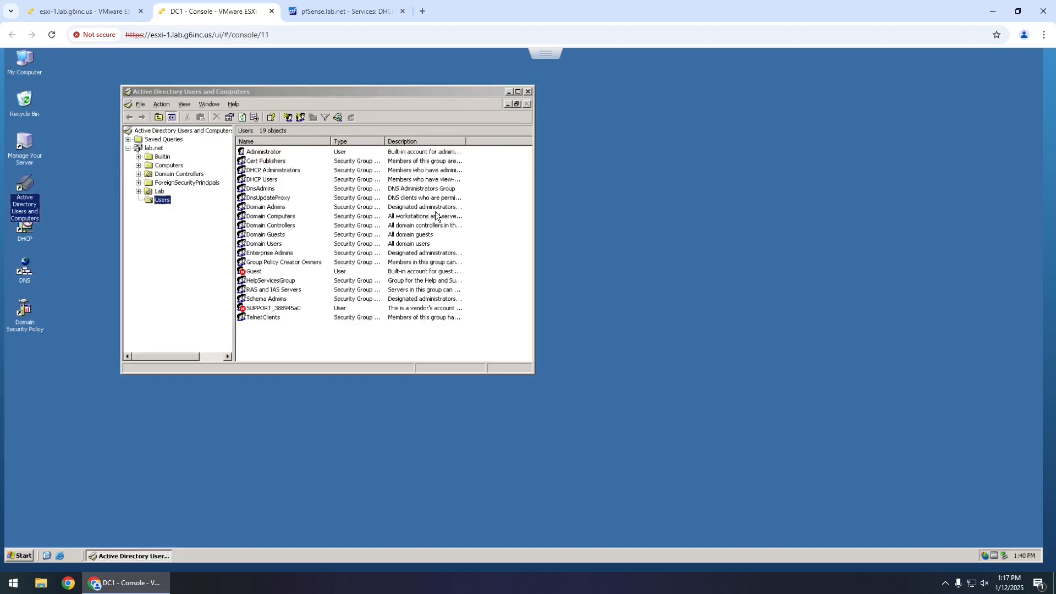
left_click_drag(437, 101, 502, 107)
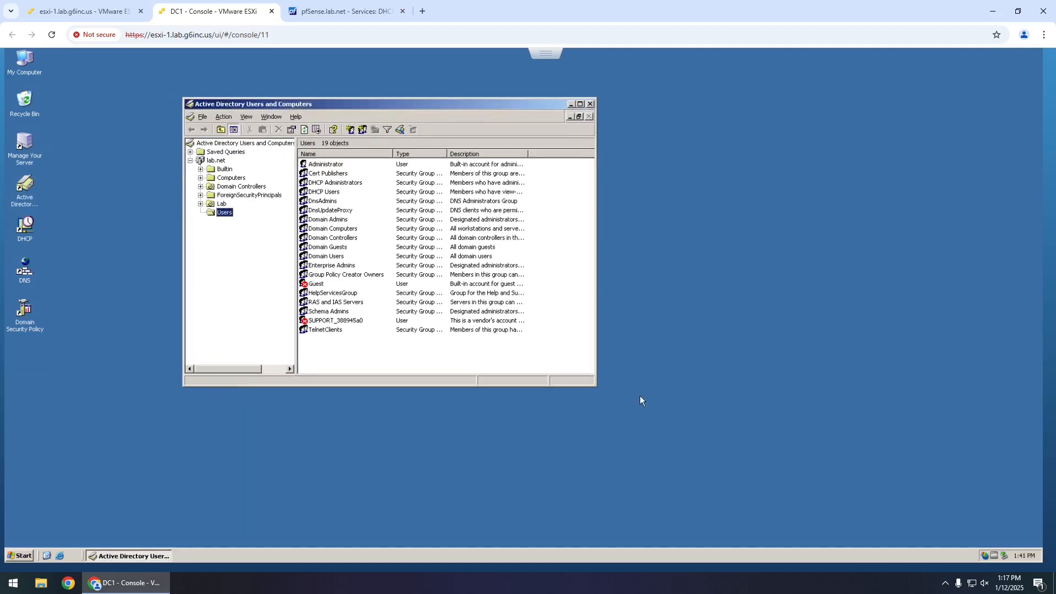
left_click(581, 103)
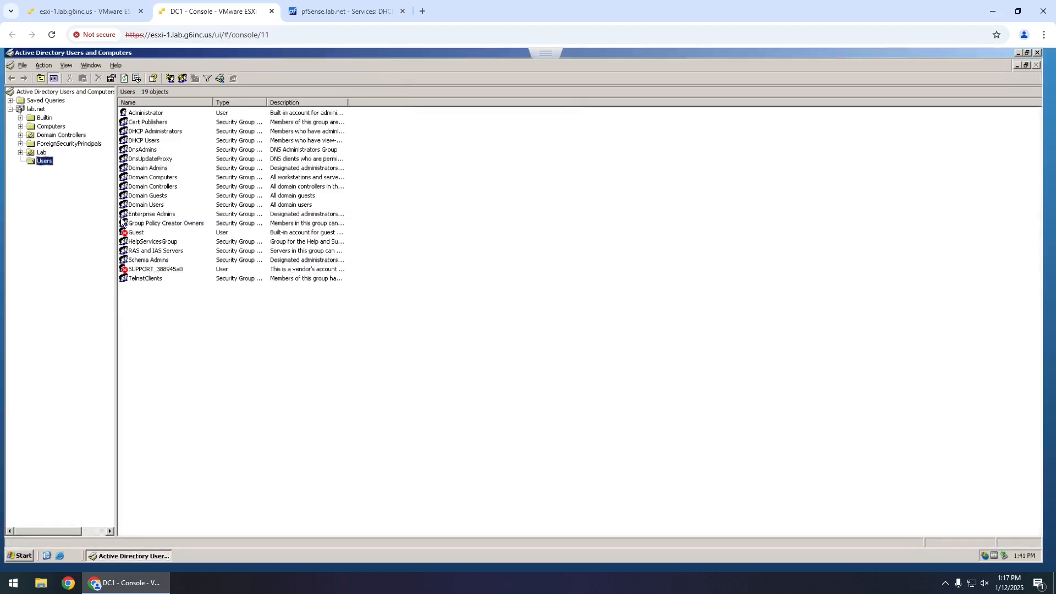
left_click_drag(118, 220, 208, 220)
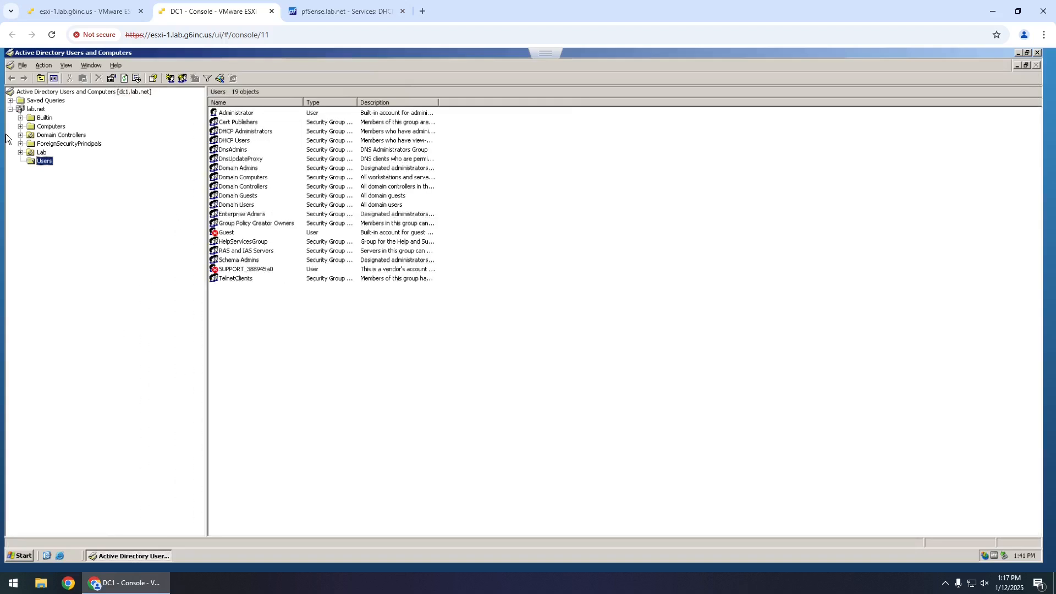
left_click(21, 153)
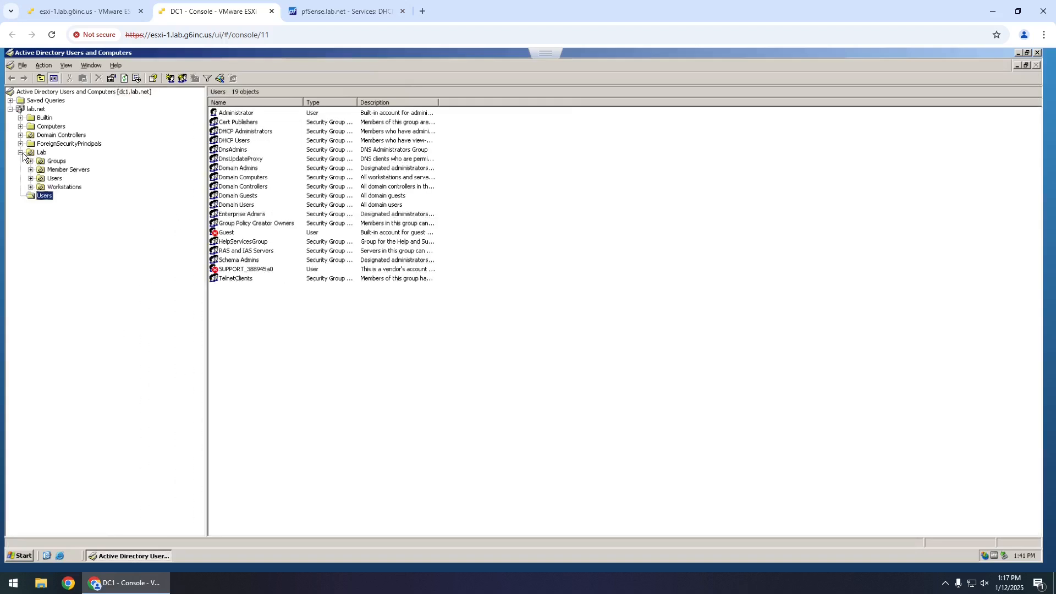
left_click(58, 179)
- Start a new user in Lab Users named 'Lab User' with logon name 'user1'
right_click(340, 191)
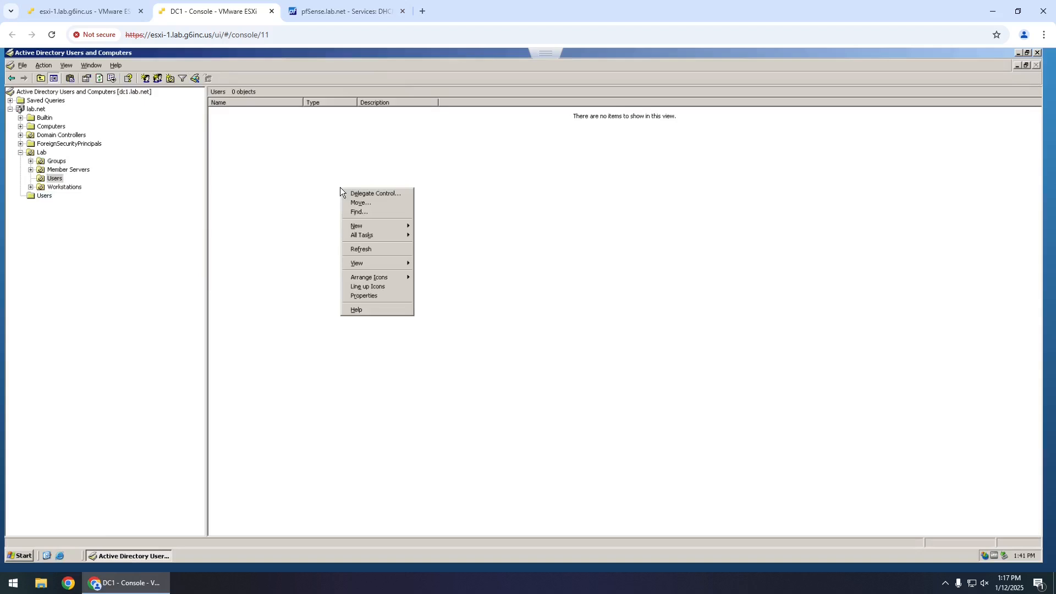
mouse_move(389, 225)
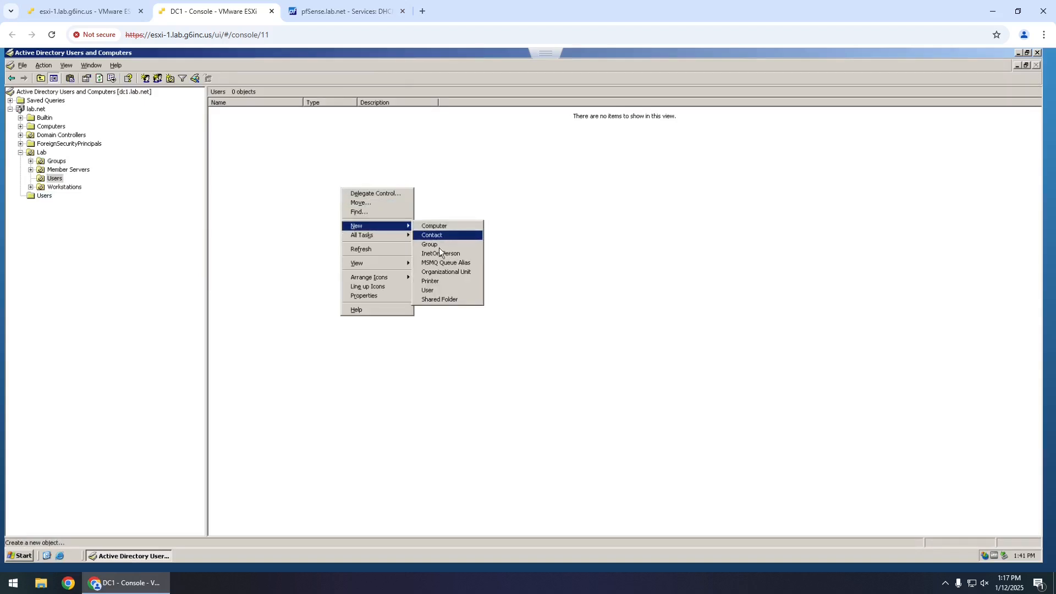
left_click(435, 290)
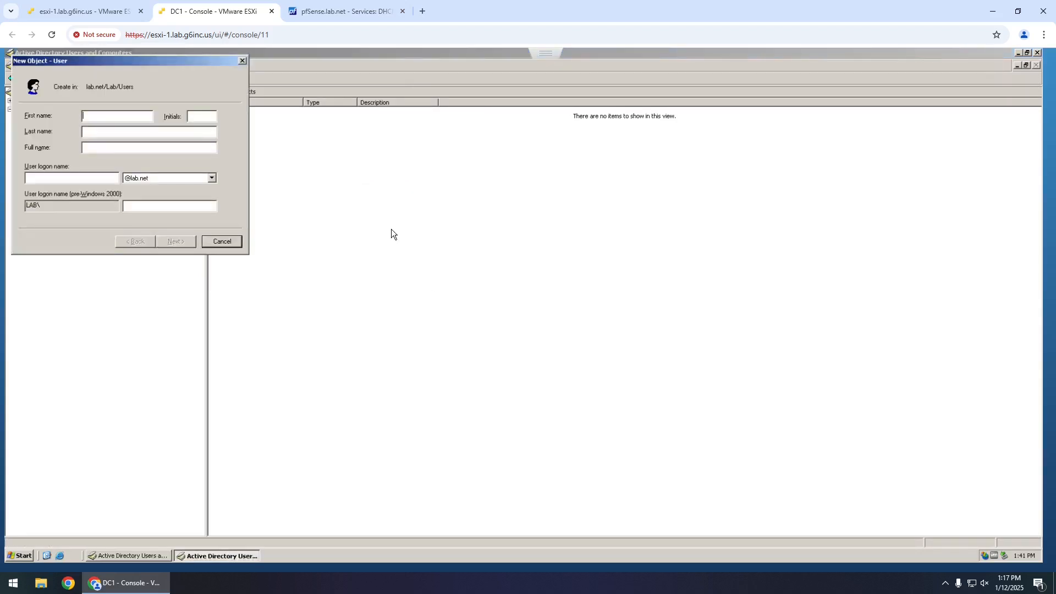
type("Lab User")
key("Tab")
key("Tab")
type("user1")
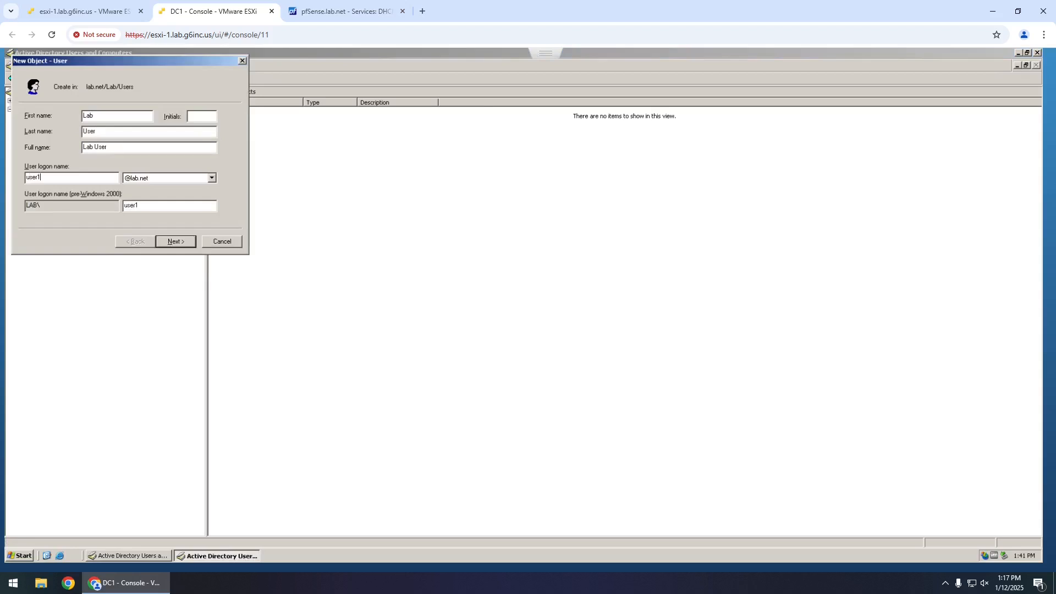
left_click(148, 129)
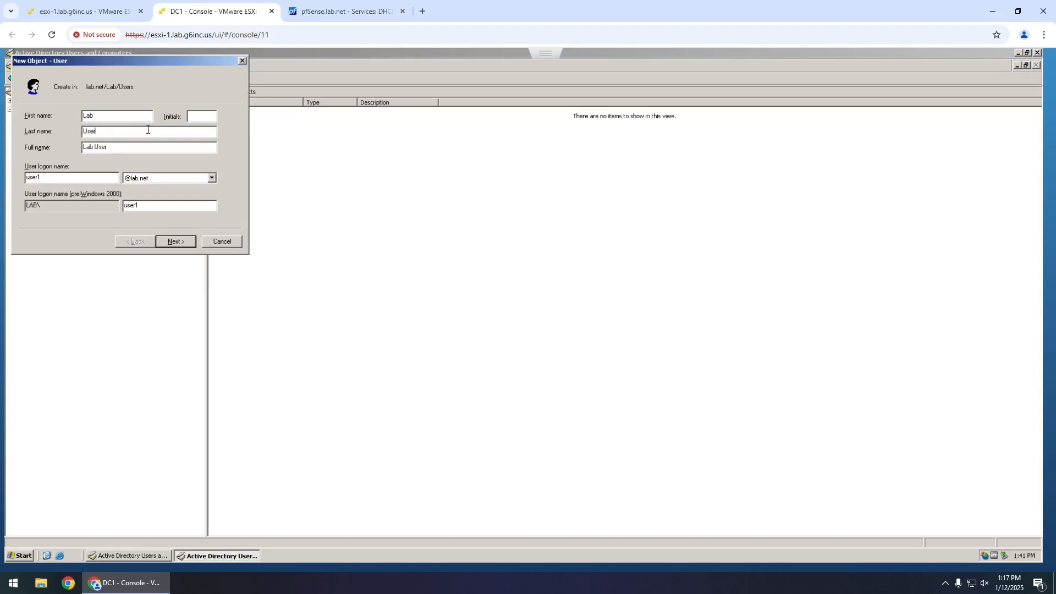
- Enter and confirm the password, finish creating Lab User 1, then return to the esxi-1 tab
left_click(178, 243)
type("••••••••")
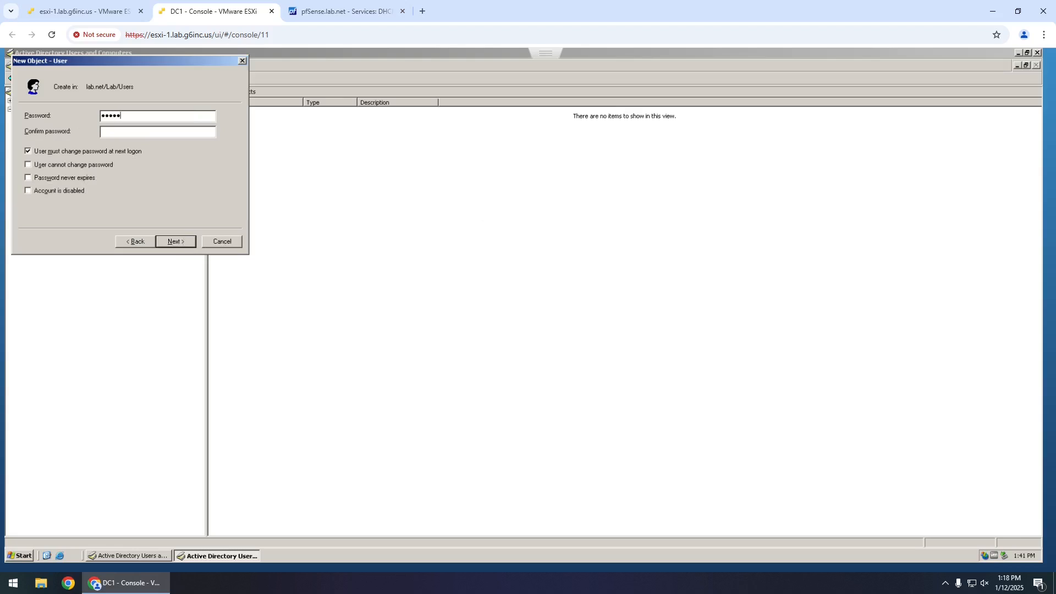
key("Tab")
type("••••••••")
left_click(176, 241)
left_click(178, 242)
left_click(373, 224)
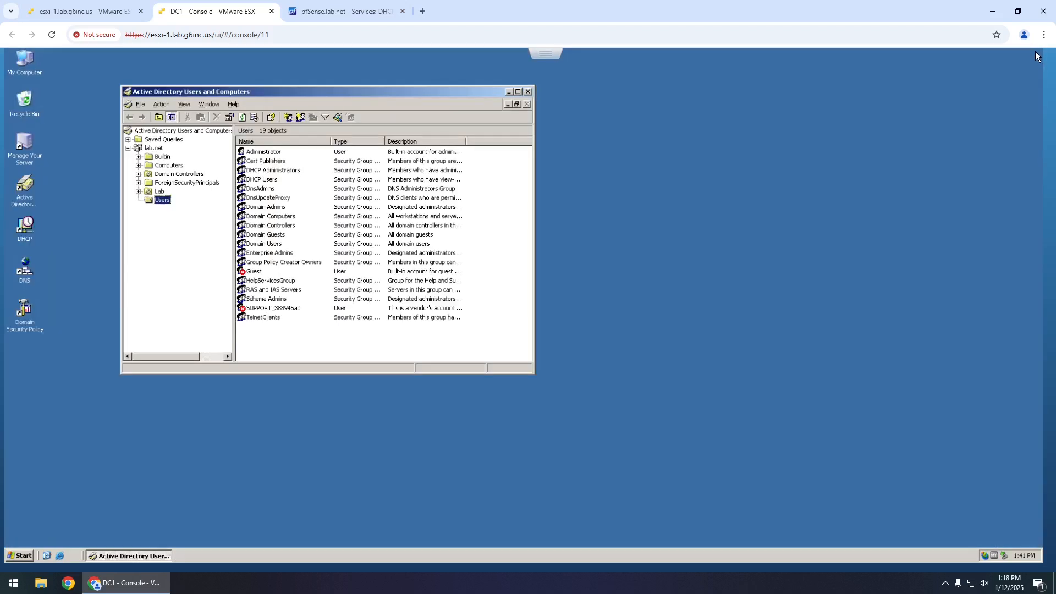
left_click(1037, 53)
left_click(108, 14)
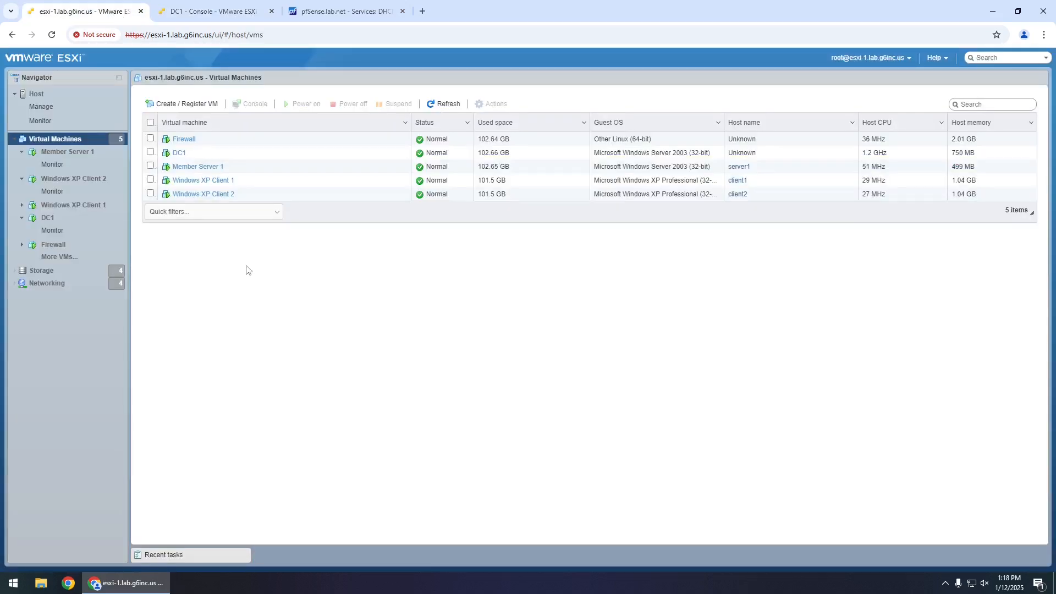
- Open Member Server 1's console in a new tab placed after DC1
left_click(213, 171)
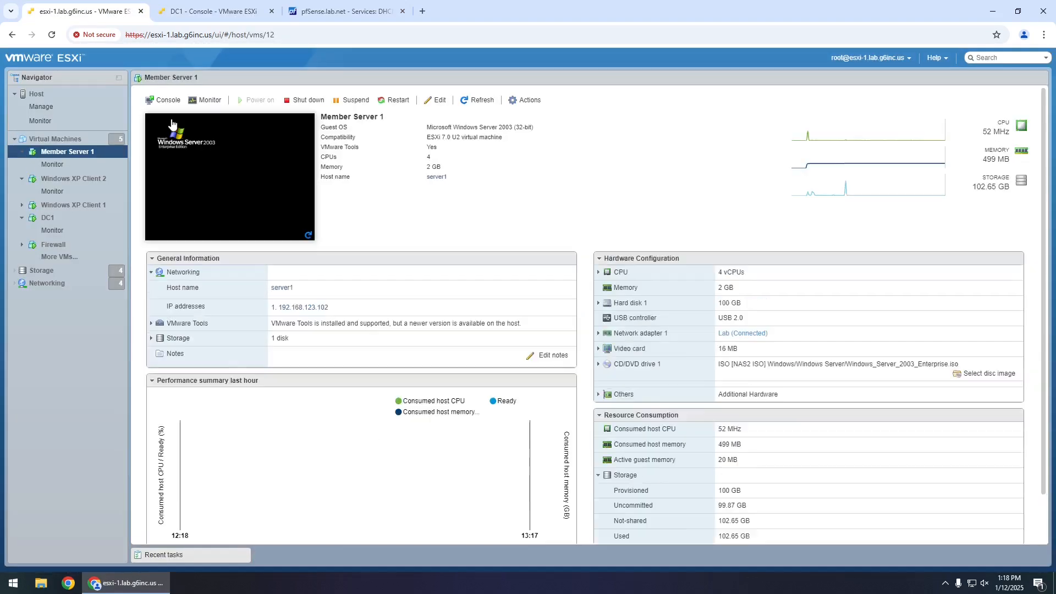
left_click(167, 102)
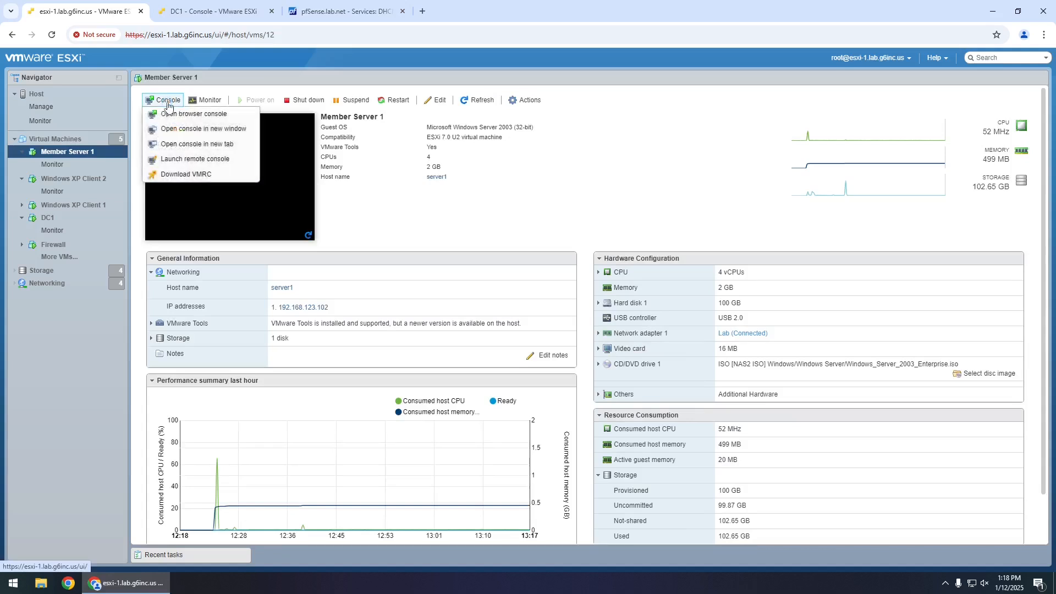
left_click(186, 144)
left_click_drag(264, 14, 341, 16)
left_click(90, 18)
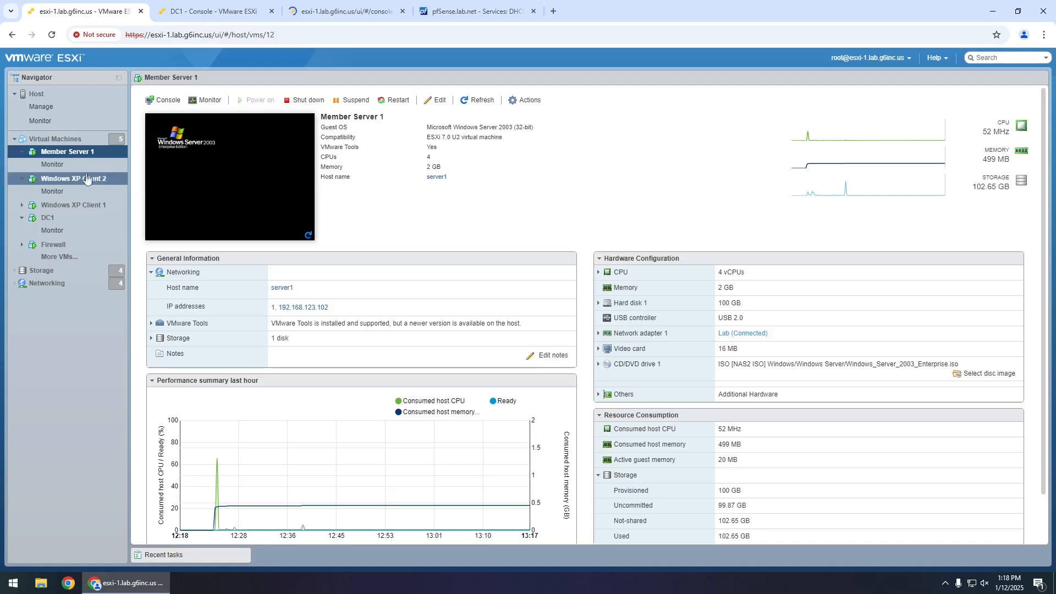
- Open Windows XP Client 1 and Windows XP Client 2 consoles in new tabs
left_click(61, 206)
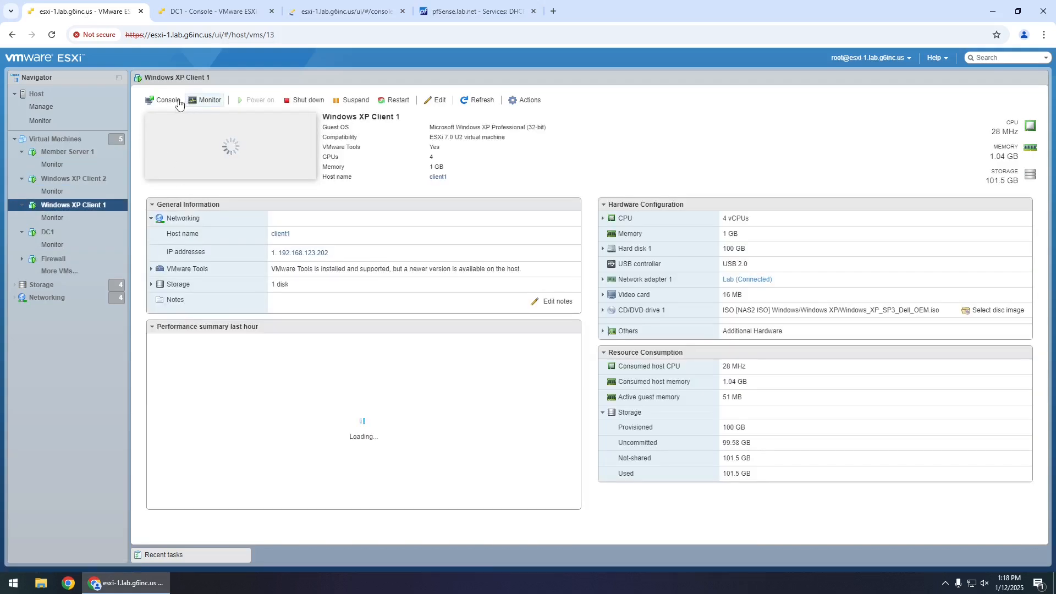
left_click(158, 102)
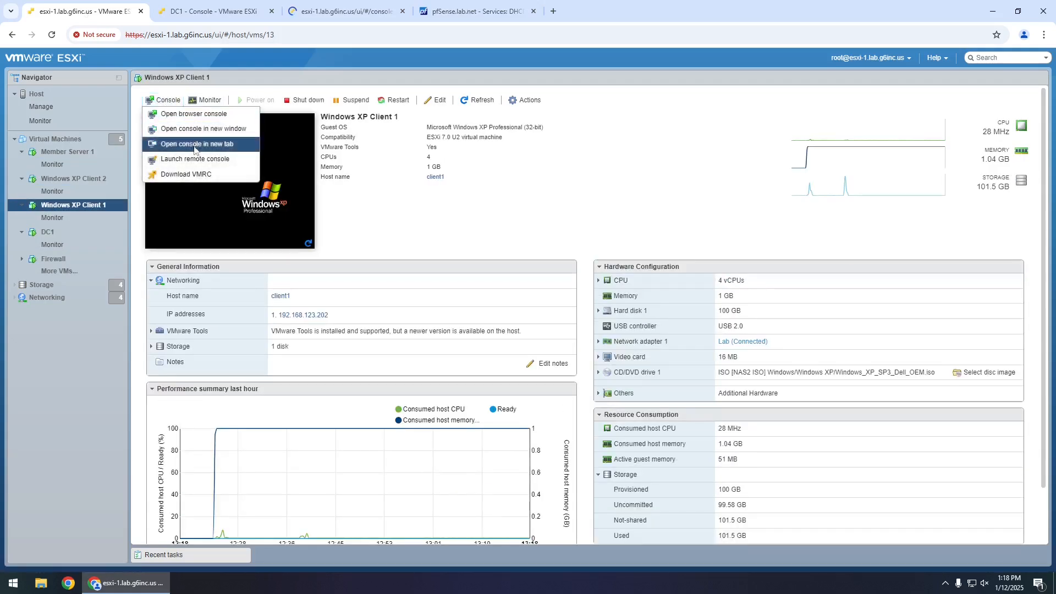
left_click(194, 144)
left_click(100, 12)
left_click(89, 179)
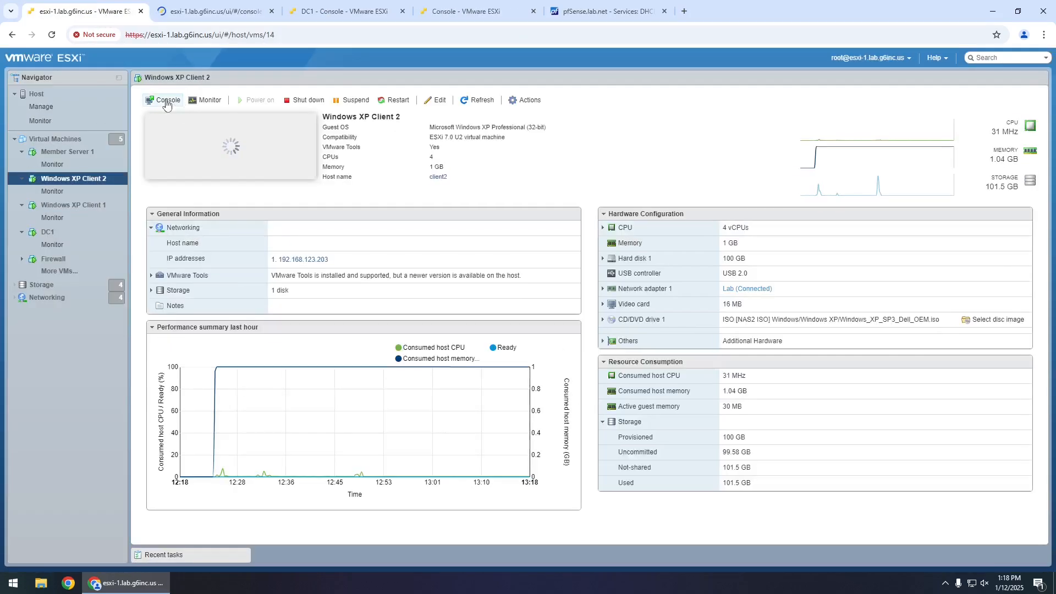
left_click(166, 101)
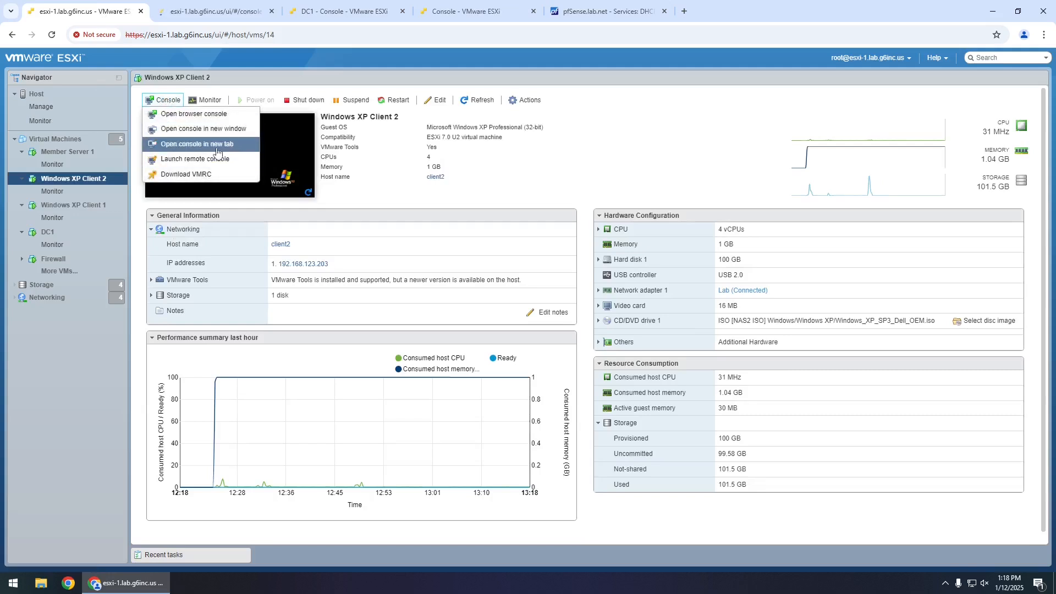
left_click(201, 144)
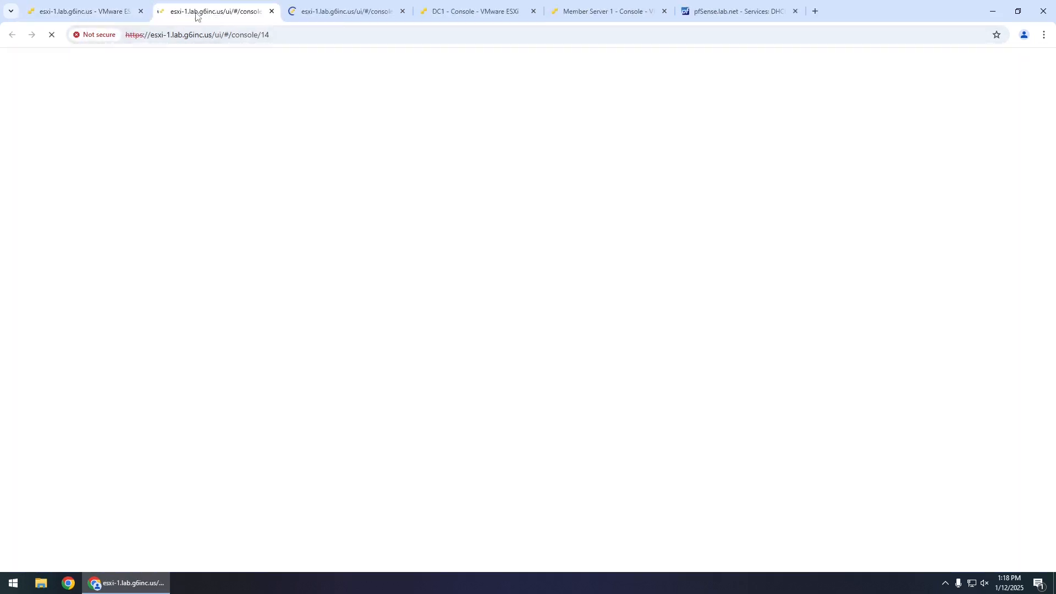
- Reorder the console tabs, close the pfSense tab, and view the Client 2 console
left_click_drag(196, 12, 575, 22)
left_click_drag(216, 12, 486, 27)
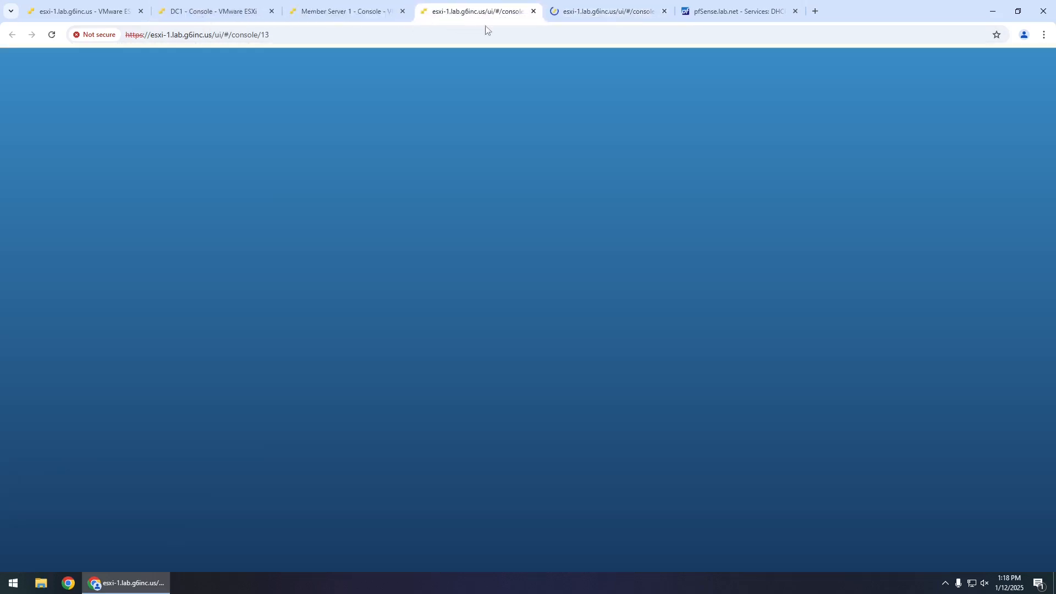
left_click(795, 11)
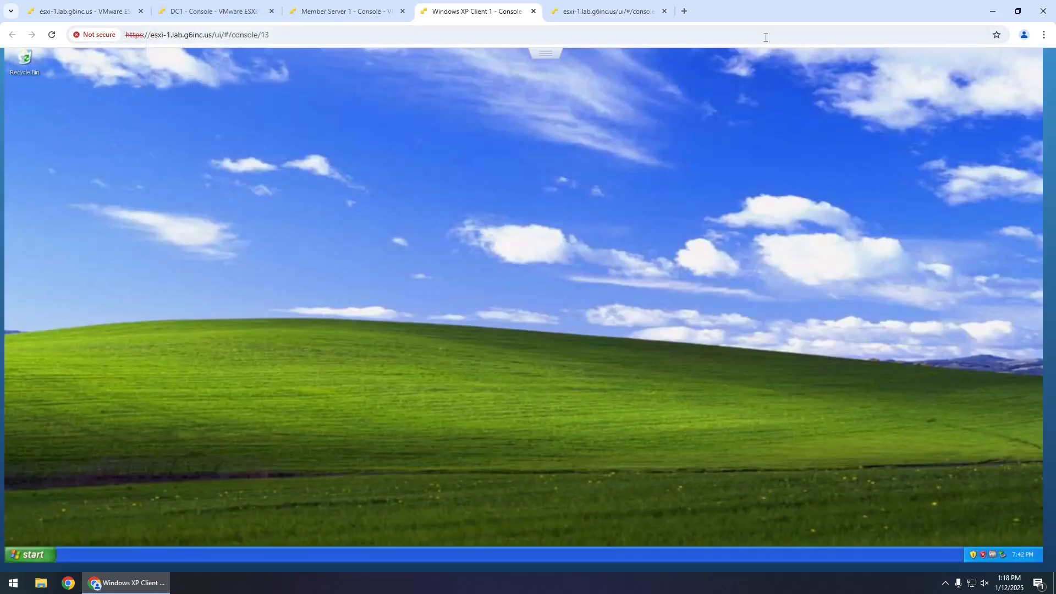
left_click(619, 14)
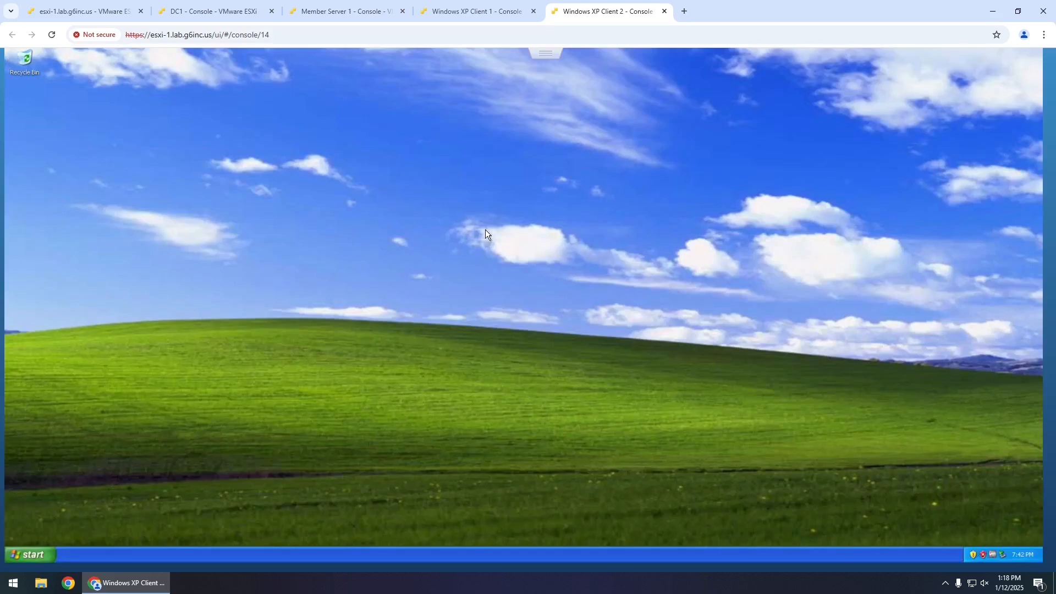
- Send Ctrl-Alt-Delete to Member Server 1, log on with the Administrator password, and close Manage Your Server
left_click(370, 15)
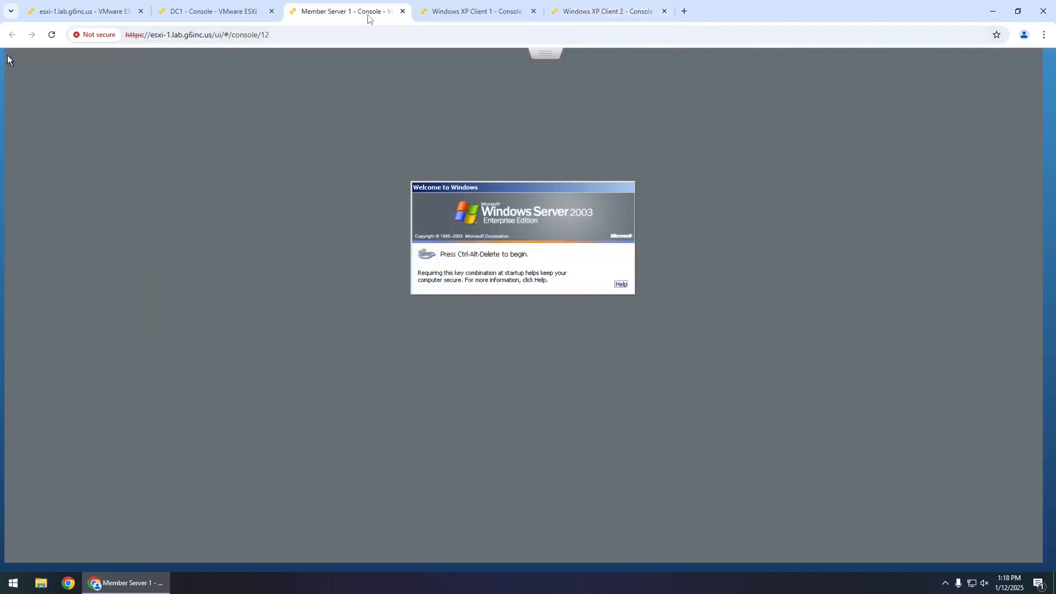
left_click(546, 54)
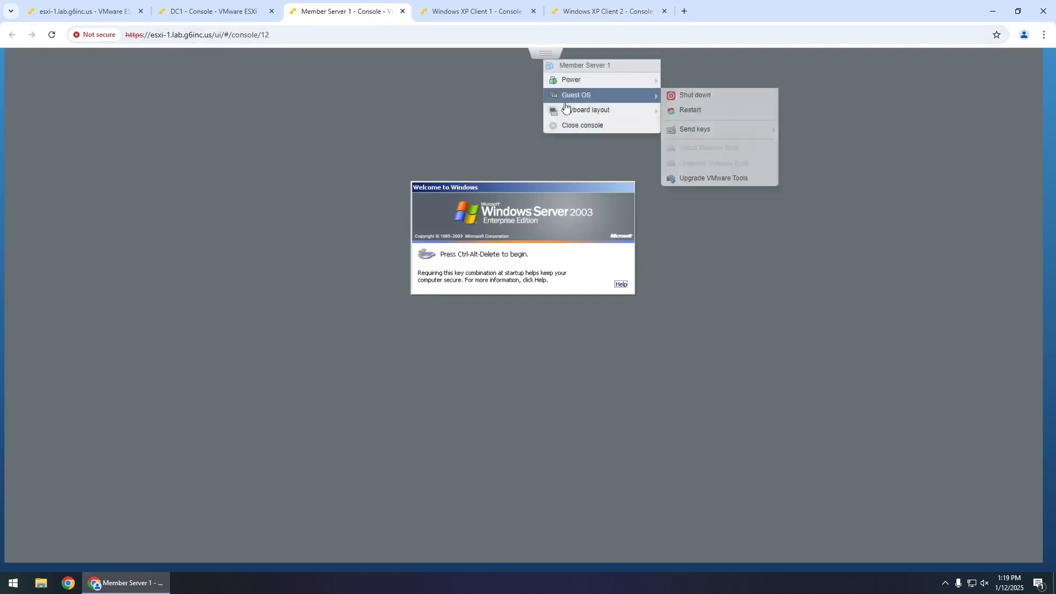
mouse_move(638, 84)
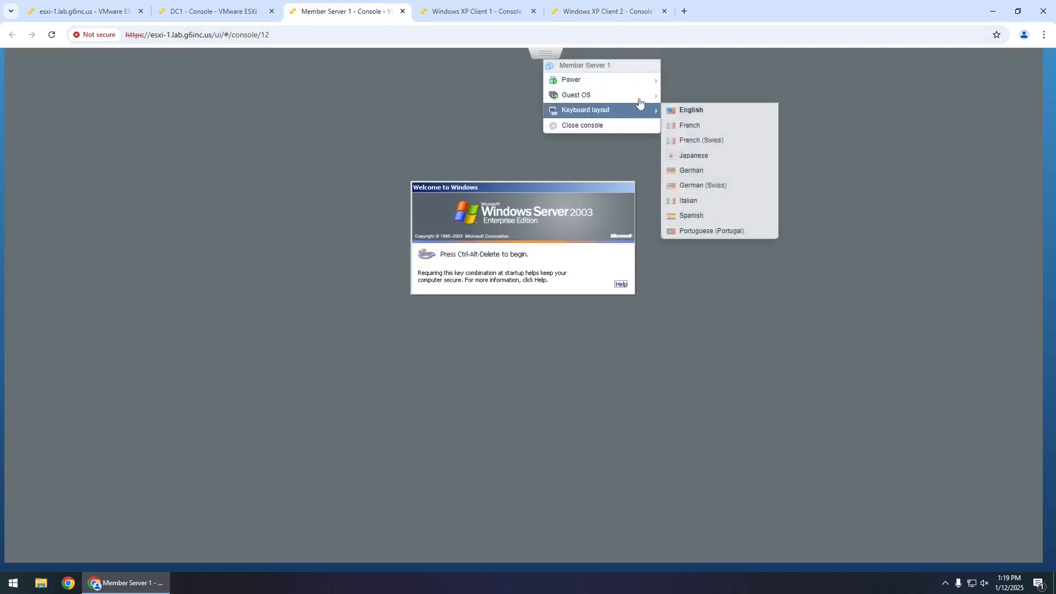
mouse_move(731, 130)
left_click(802, 131)
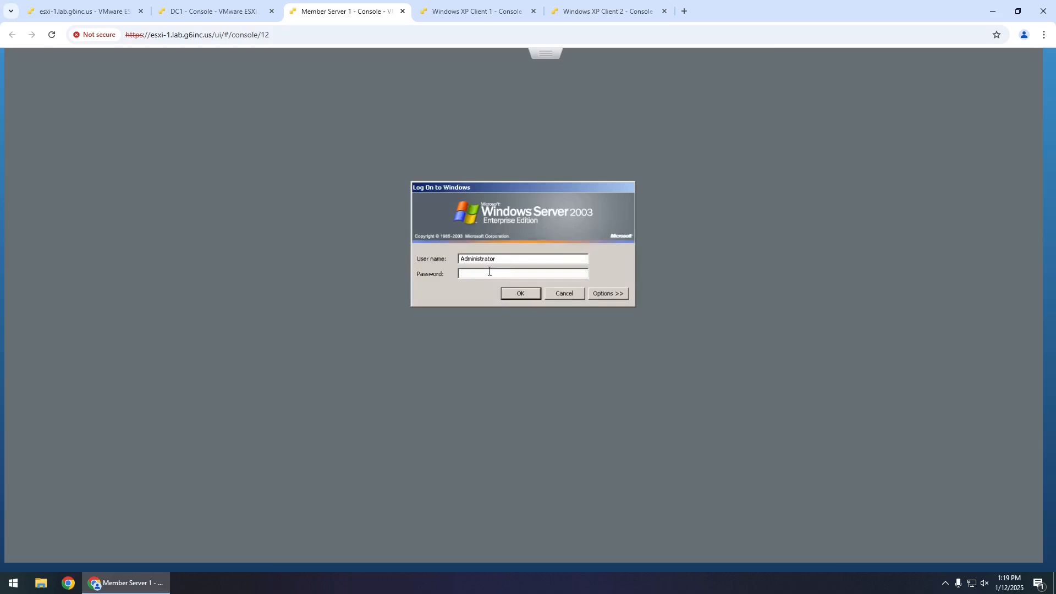
type("•••••••••••")
key("Return")
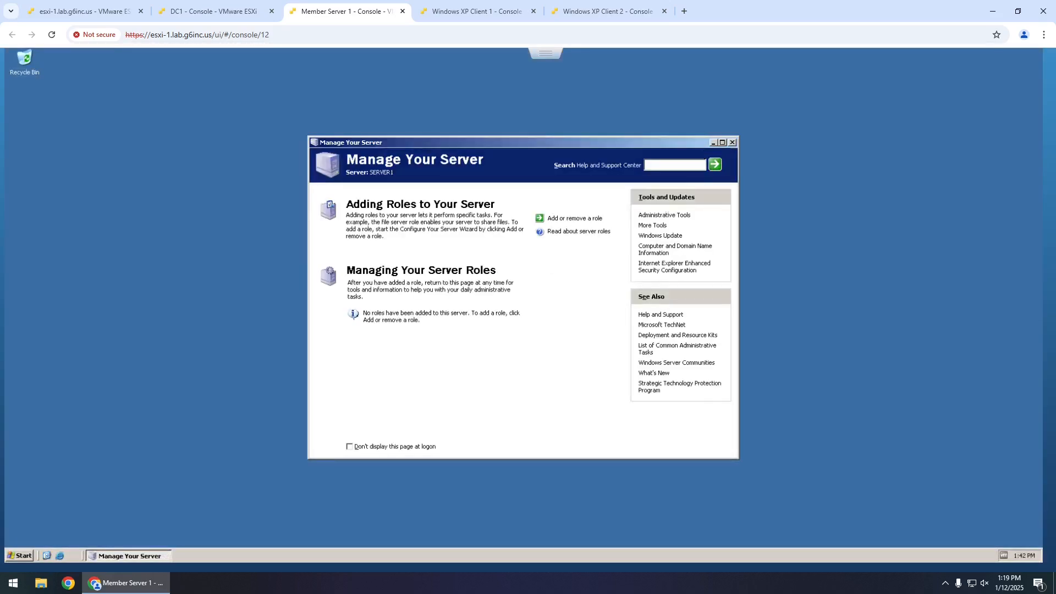
left_click(733, 143)
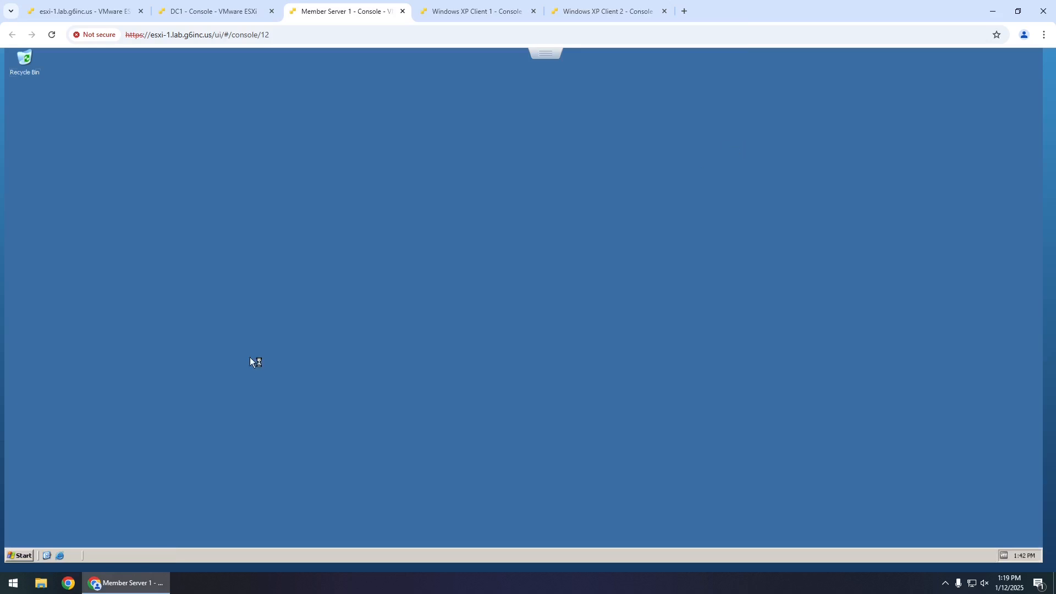
- Show the My Computer icon on Member Server 1's desktop
left_click(17, 556)
right_click(153, 348)
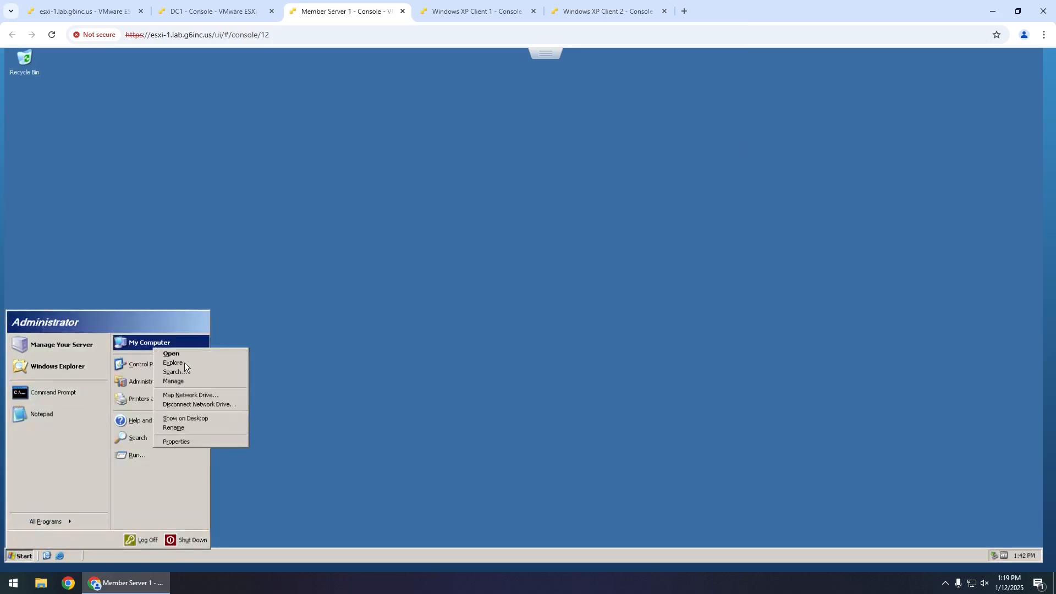
left_click(204, 420)
left_click(326, 320)
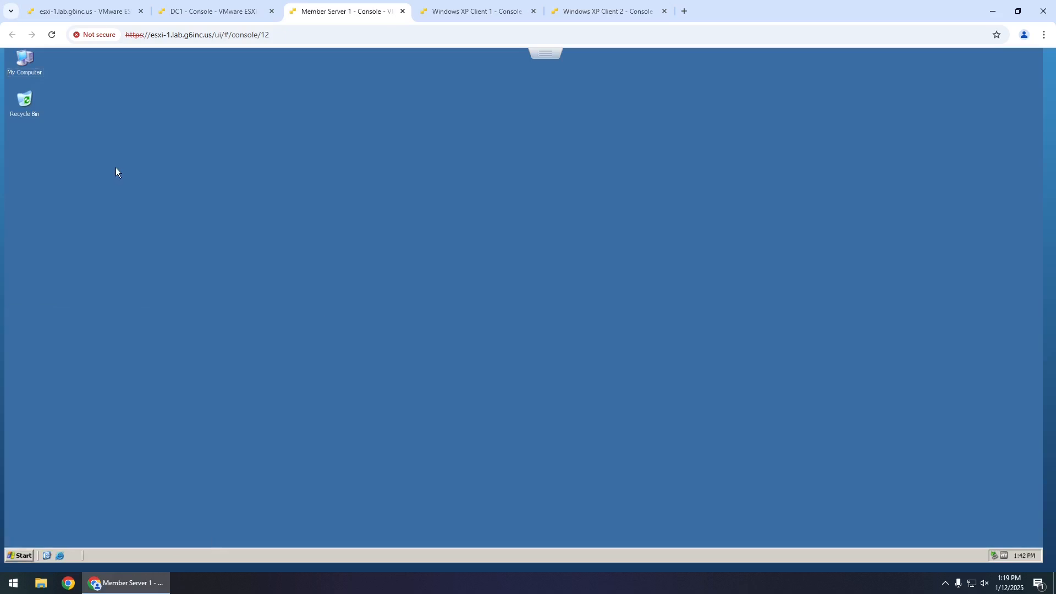
- Join Member Server 1 to the LAB domain using the Administrator account and its password
right_click(24, 72)
left_click(66, 171)
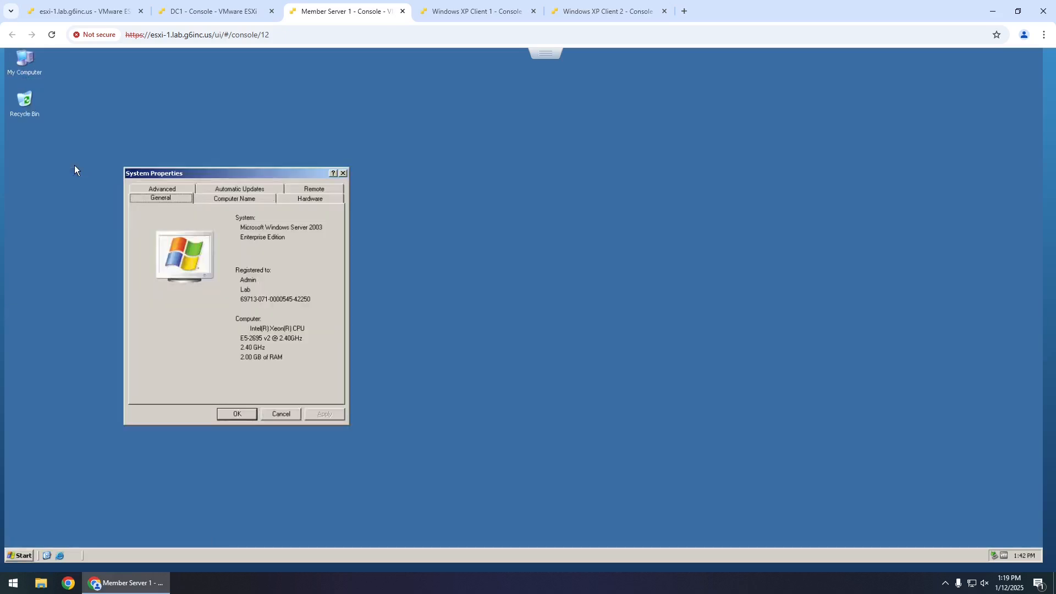
left_click(230, 199)
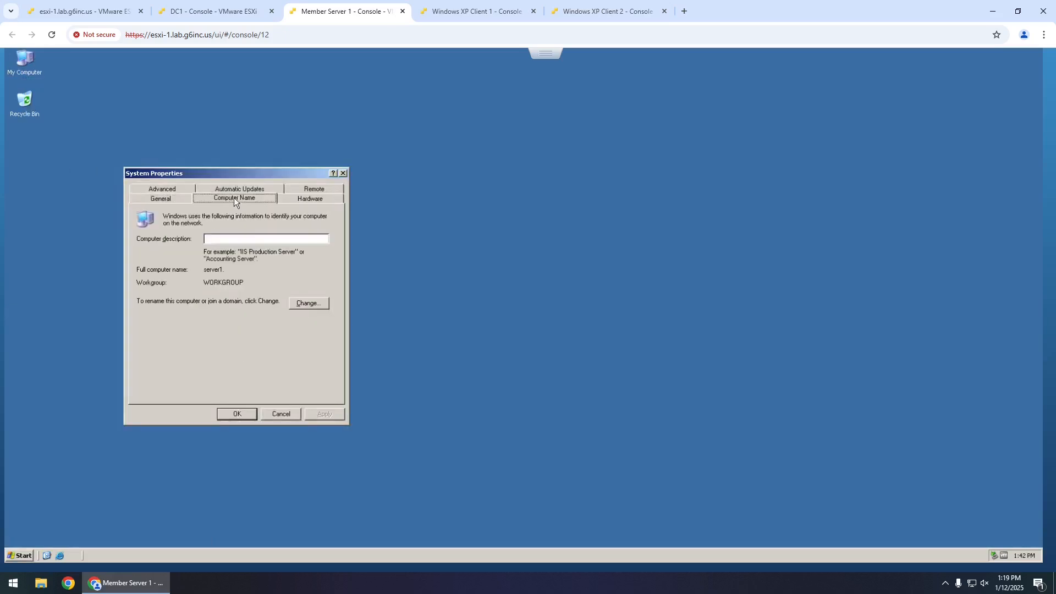
left_click(311, 303)
left_click(161, 311)
left_click(190, 324)
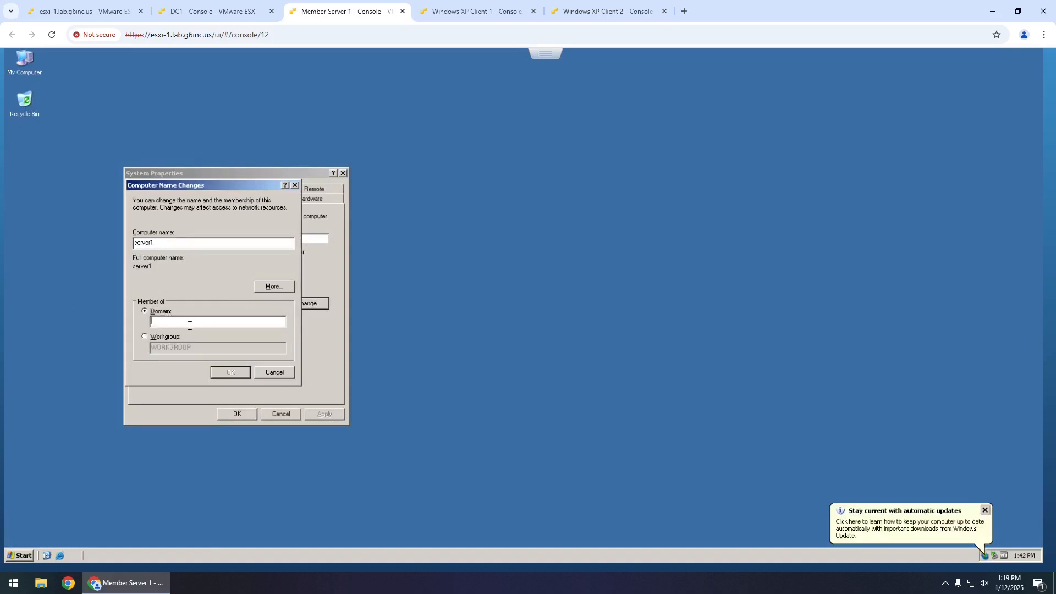
type("LAB")
key("Return")
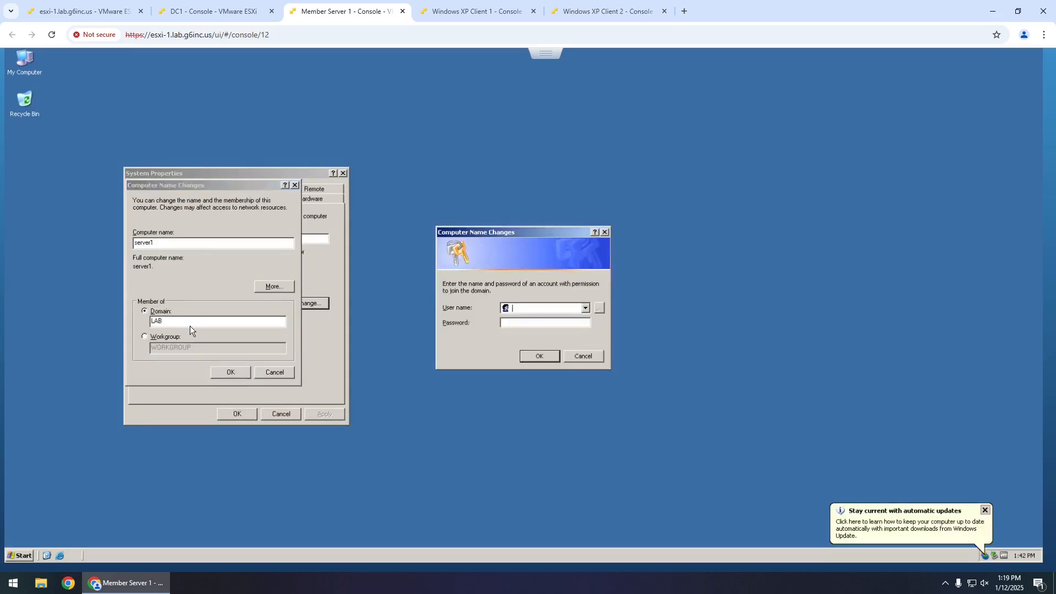
type("Administrator")
key("Tab")
type("••••••••••••")
key("Return")
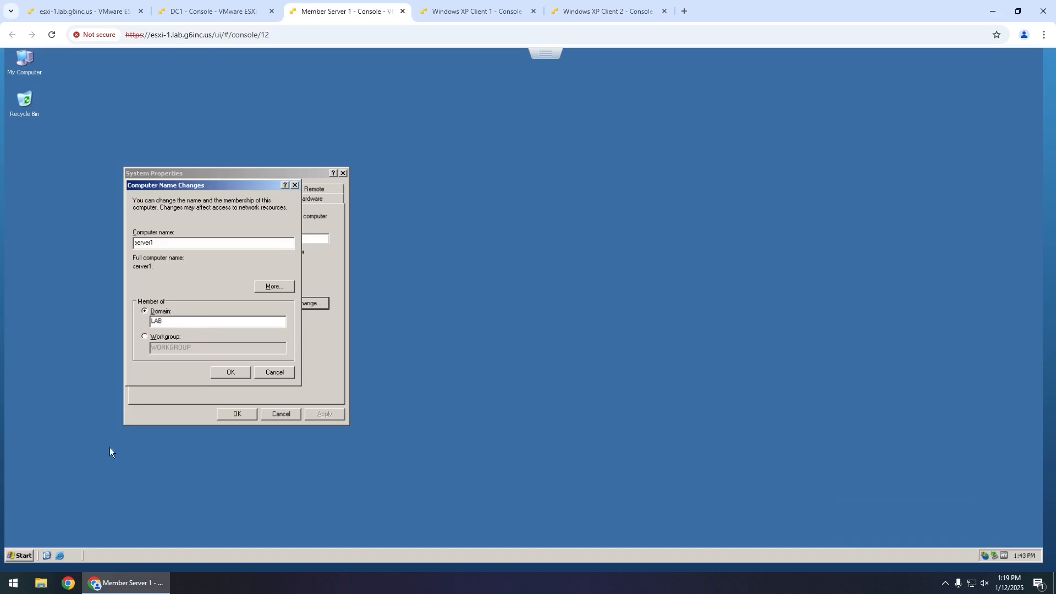
- Launch the registry editor on Member Server 1 with regedit
left_click(23, 556)
left_click(158, 457)
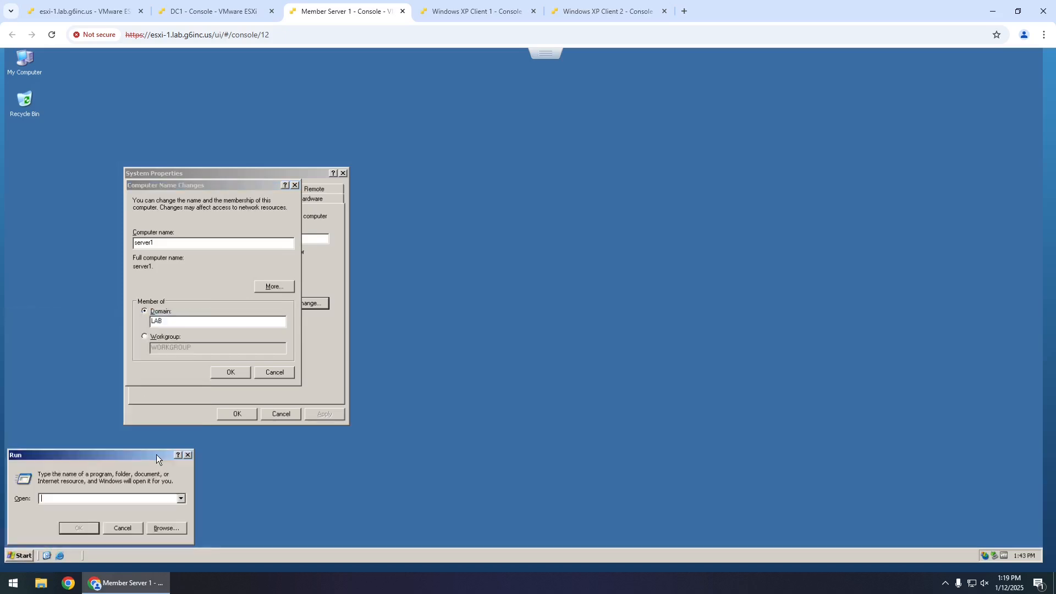
type("regedit")
key("Return")
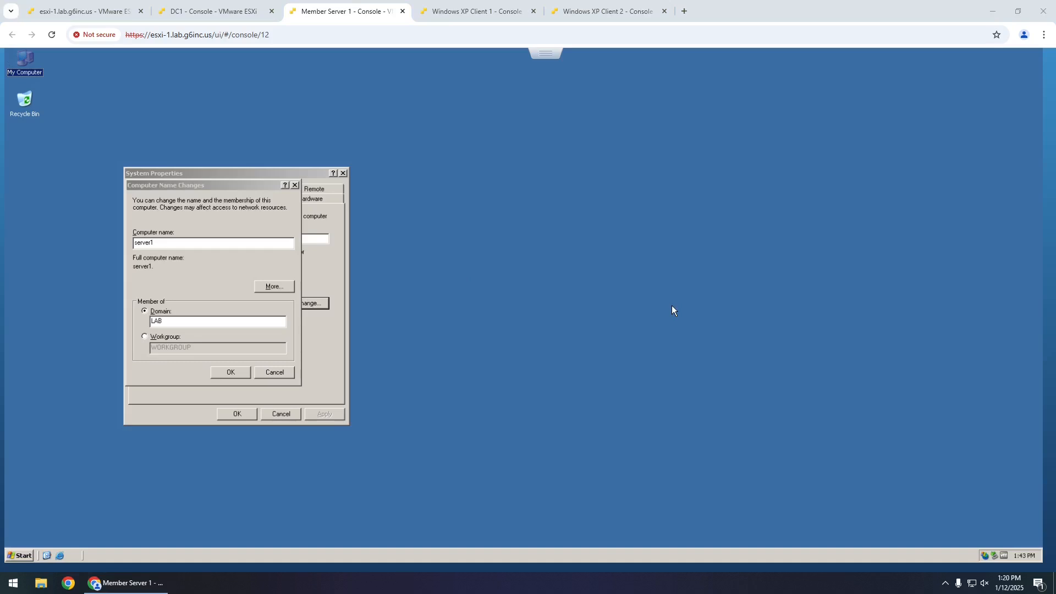
- Check DC1's domain computer list, then acknowledge the LAB welcome and restart notices
left_click(208, 12)
left_click(175, 165)
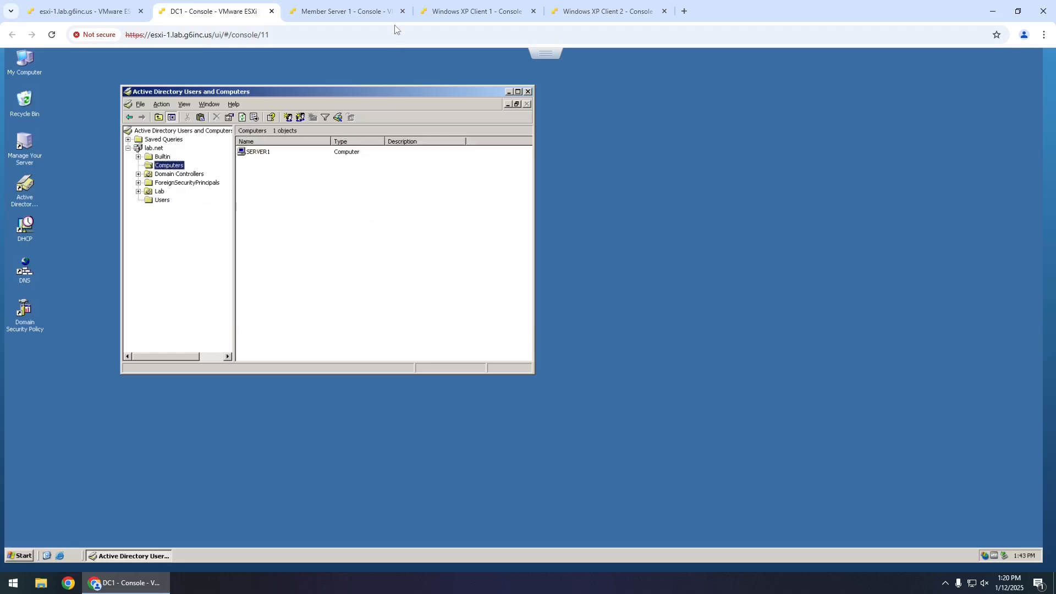
left_click(358, 12)
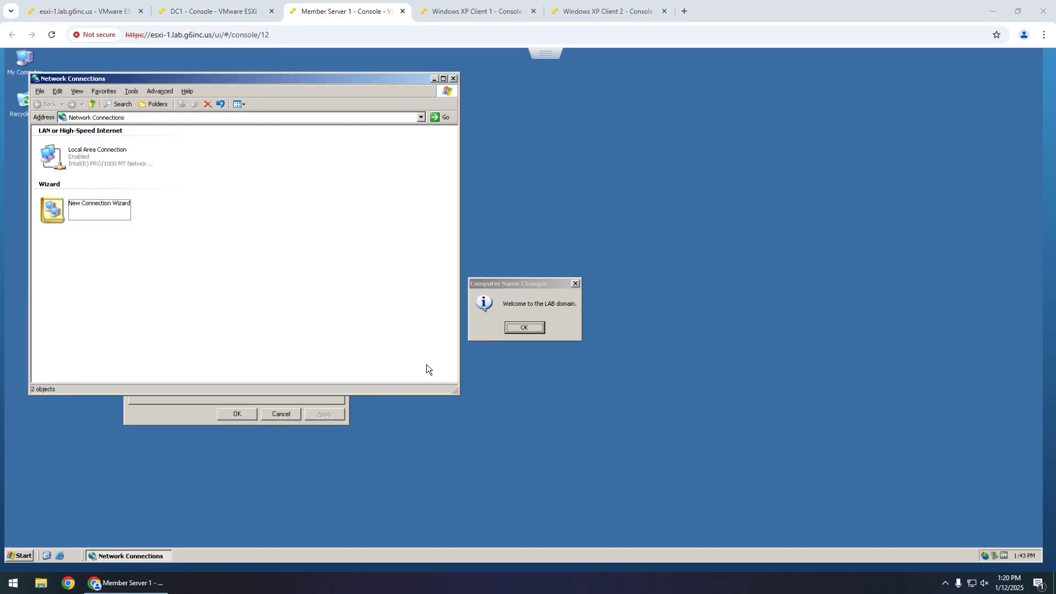
left_click(527, 330)
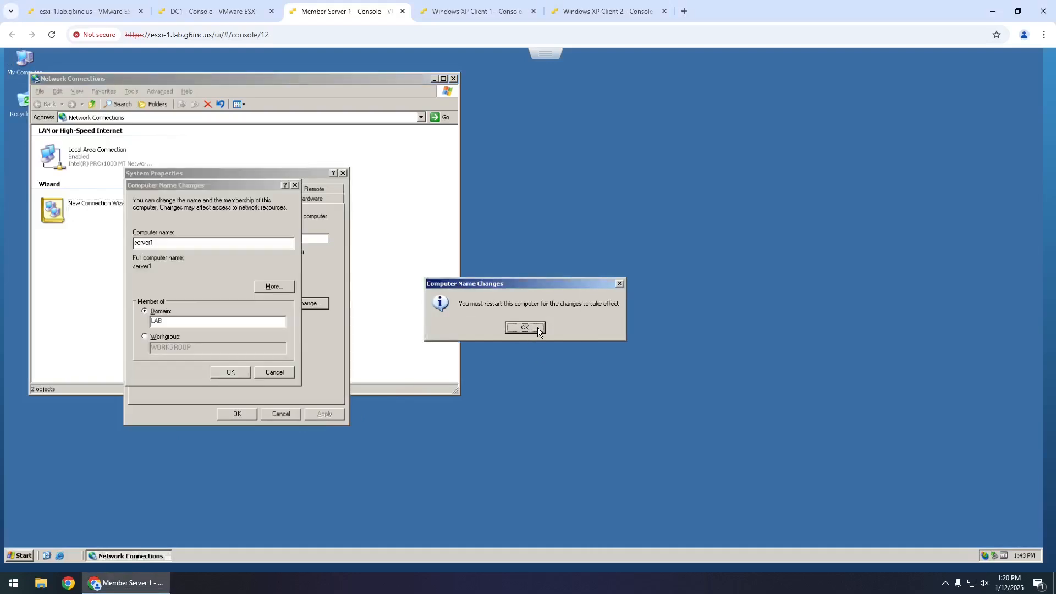
left_click(525, 328)
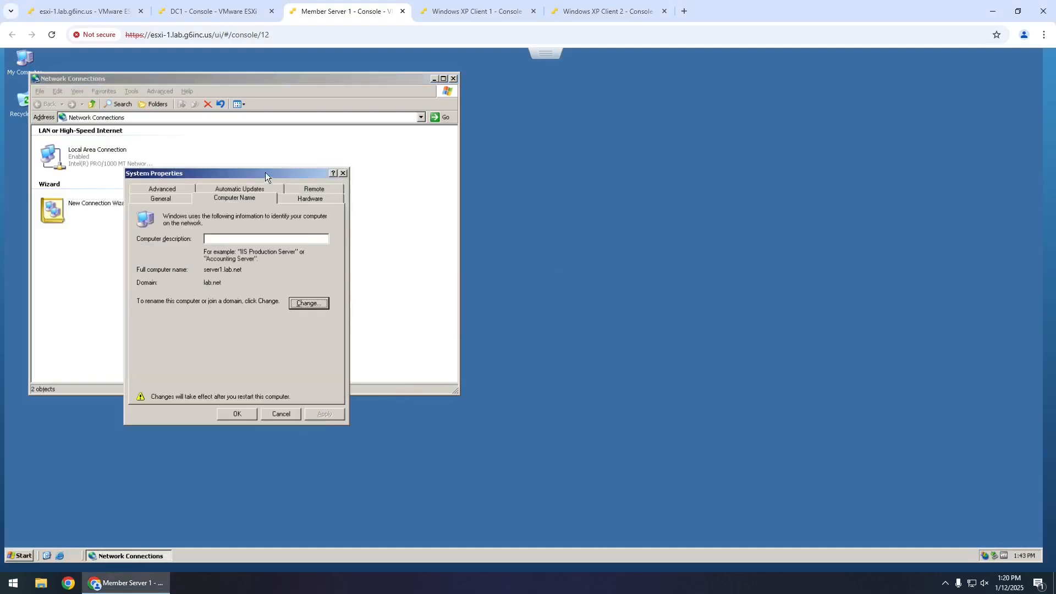
- Check the server's Local Area Connection IP details, then apply and restart Member Server 1
left_click_drag(265, 173, 477, 162)
double_click(96, 158)
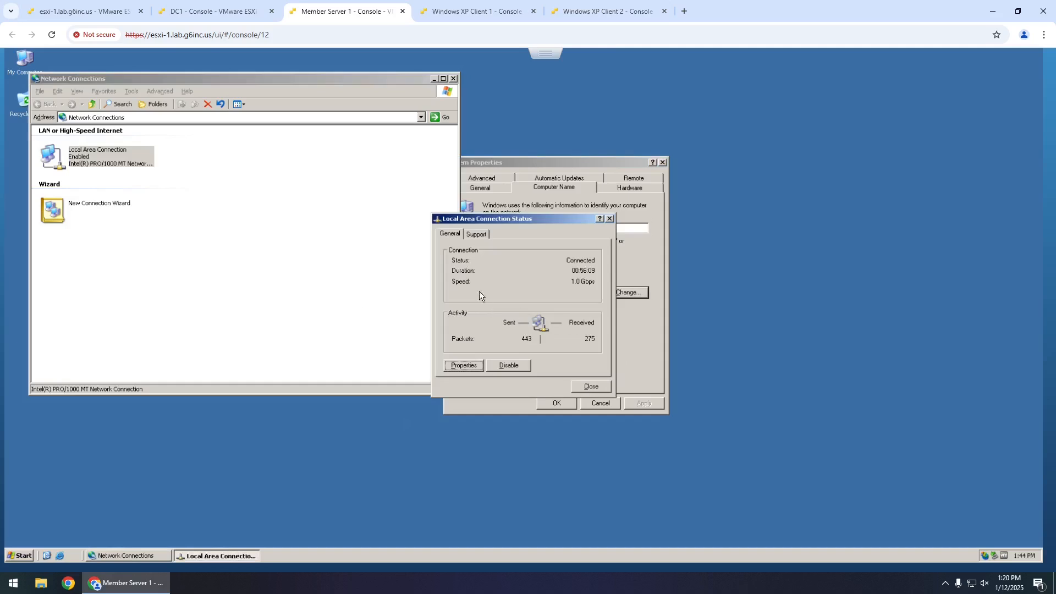
left_click(478, 235)
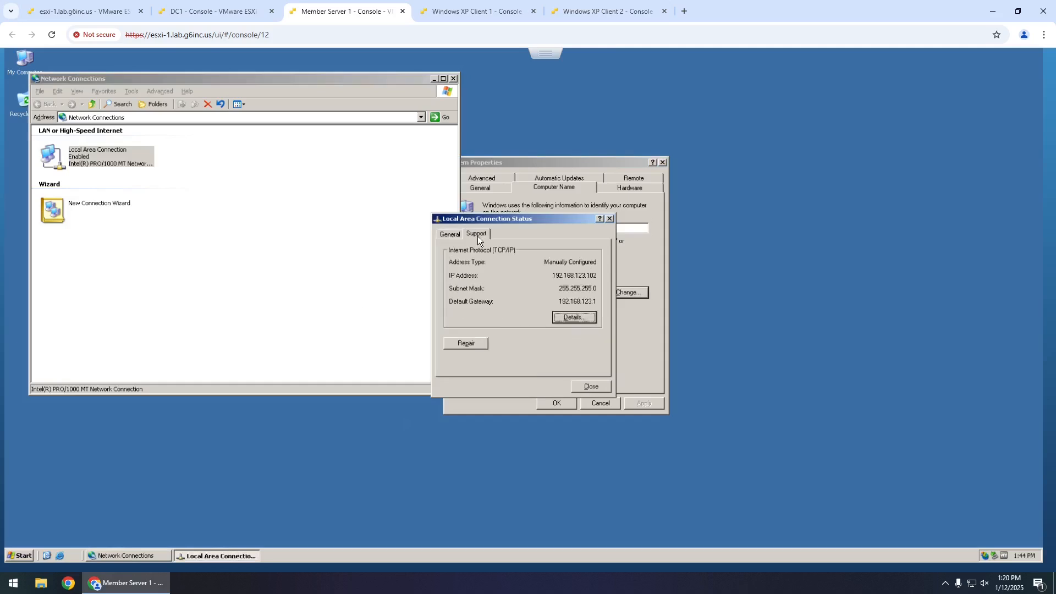
left_click(609, 218)
left_click(454, 78)
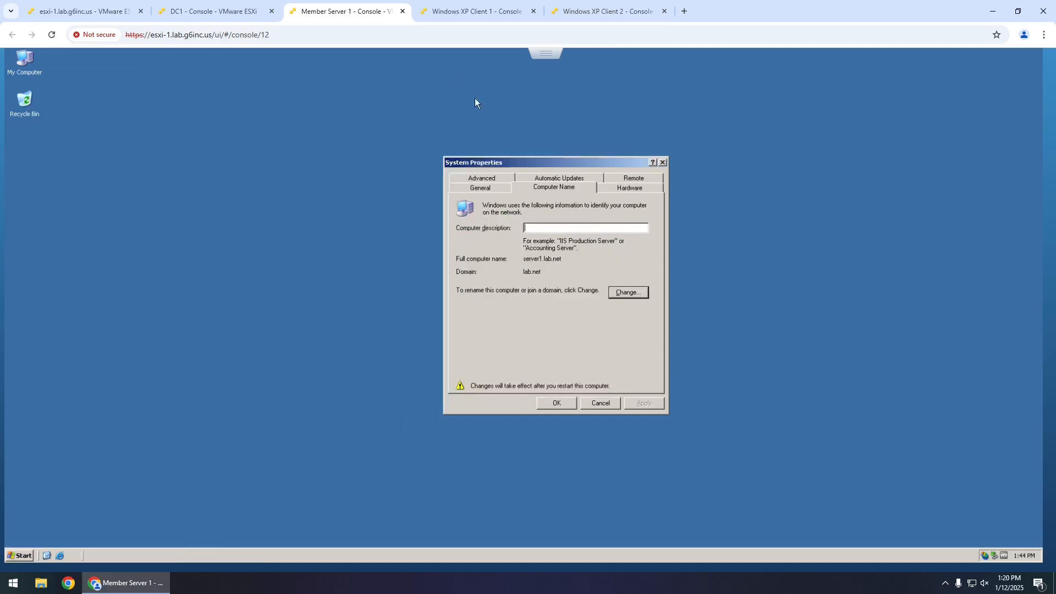
left_click(556, 403)
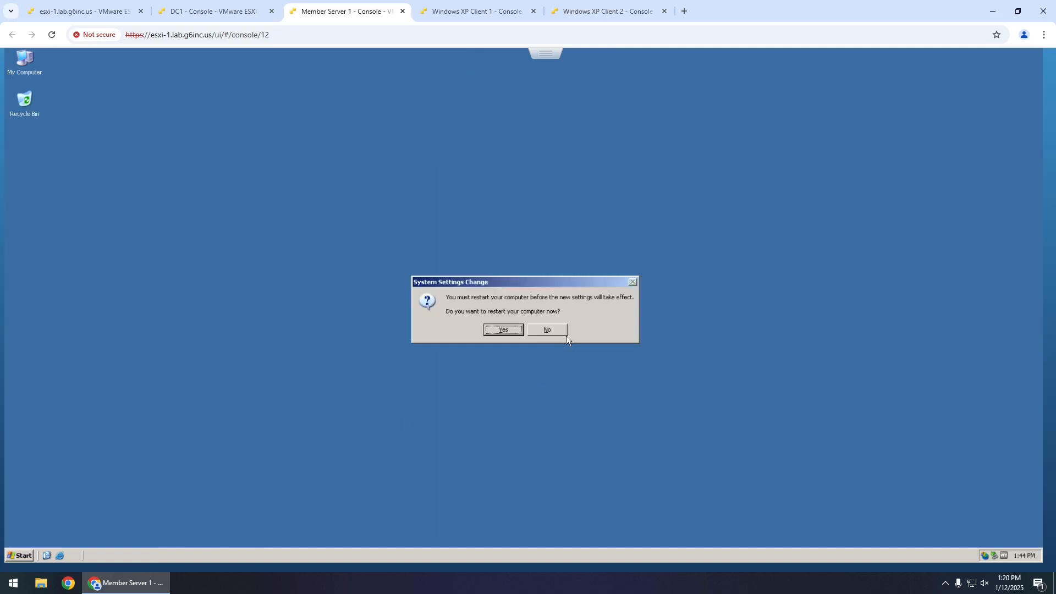
left_click(503, 330)
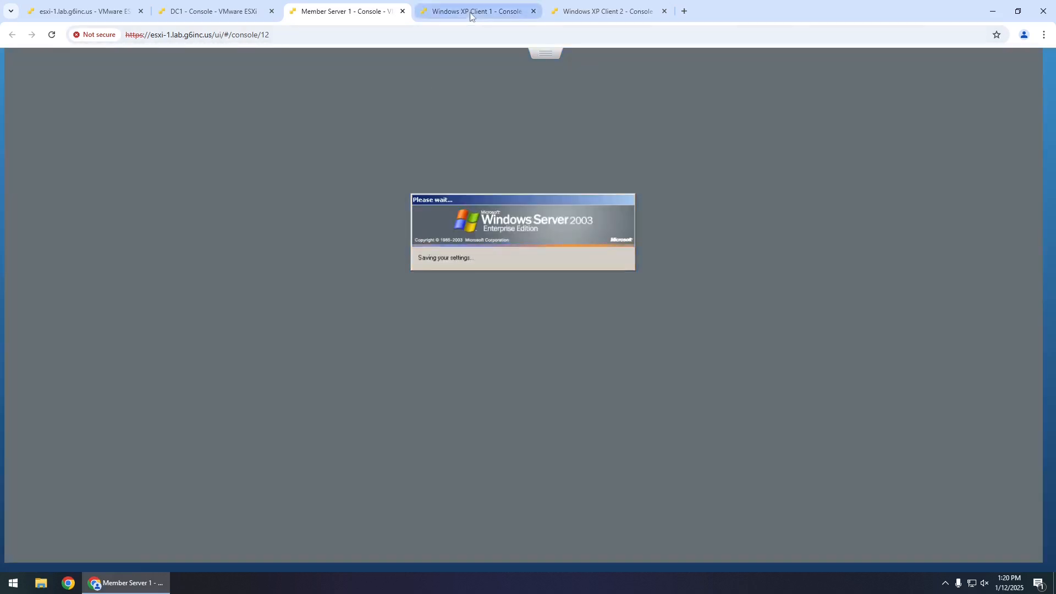
- Set XP Client 1's membership to domain LAB and authenticate as Administrator with its password
left_click(470, 12)
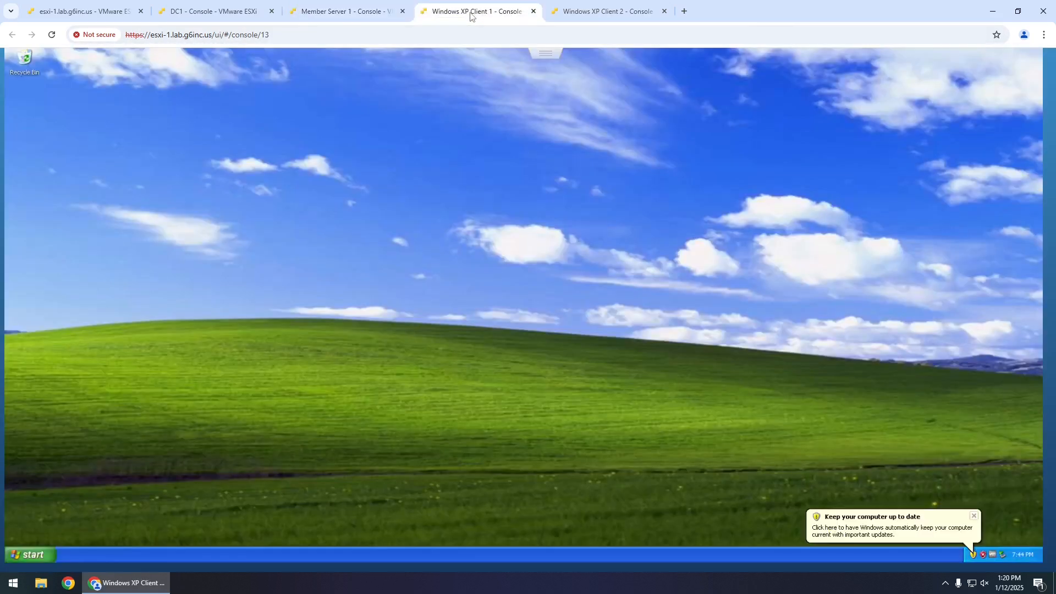
left_click(32, 549)
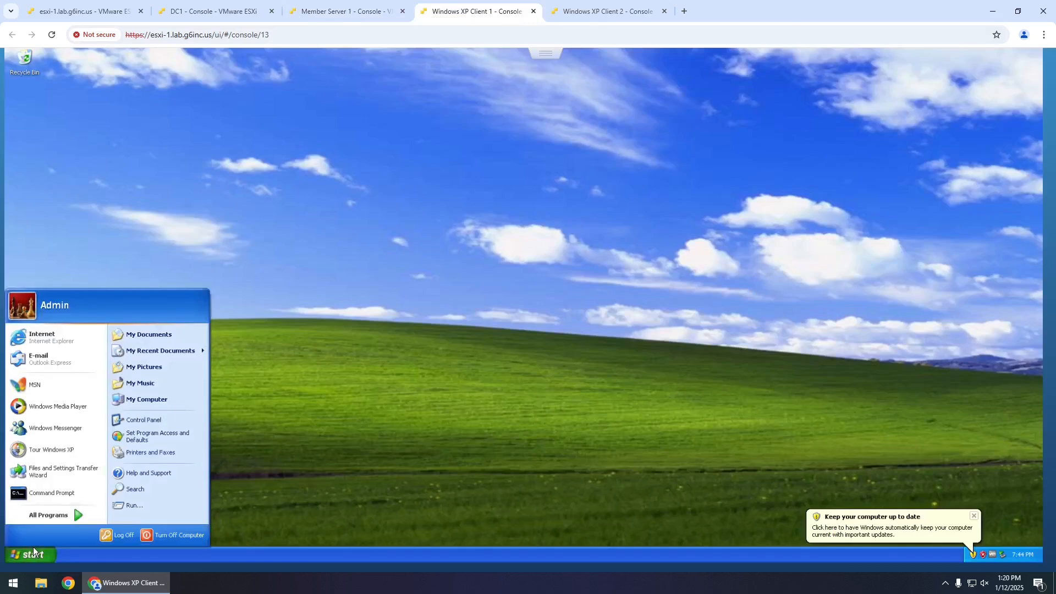
right_click(139, 404)
left_click(166, 501)
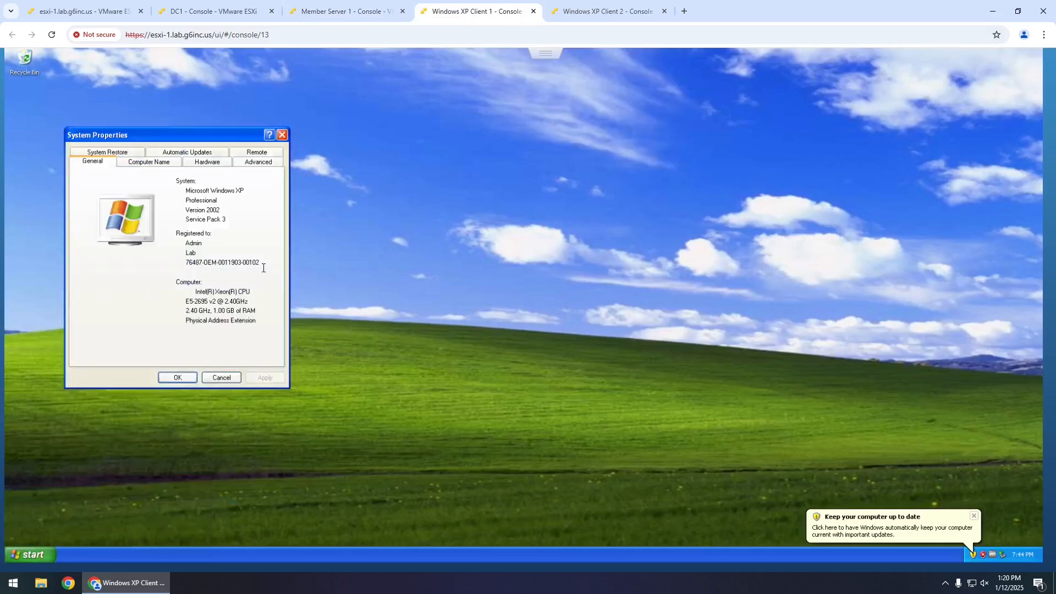
left_click(172, 162)
left_click(248, 295)
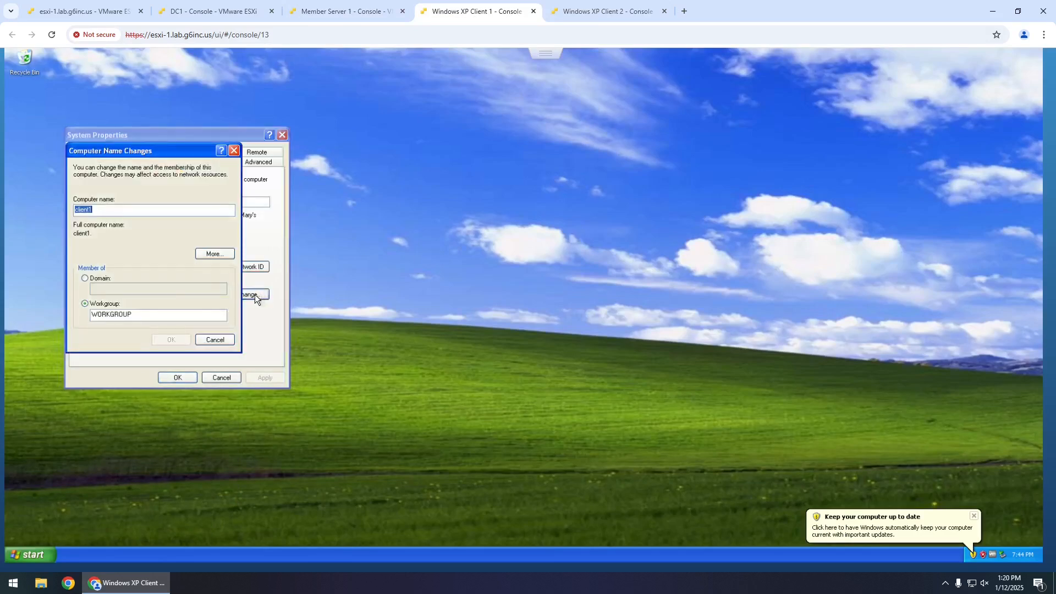
left_click(85, 278)
type("LAB")
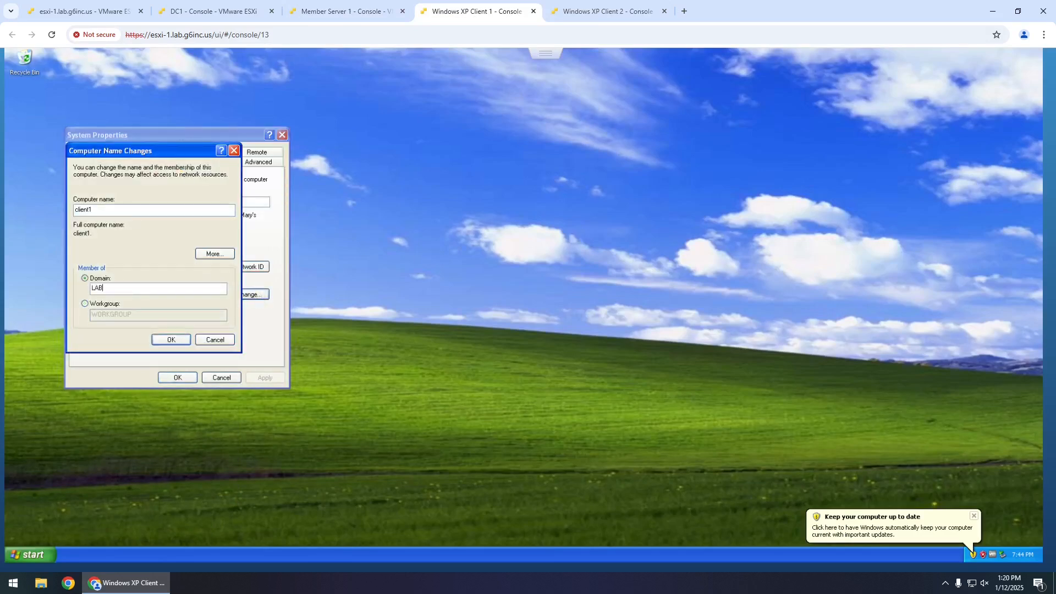
key("Return")
type("Administrator")
key("Tab")
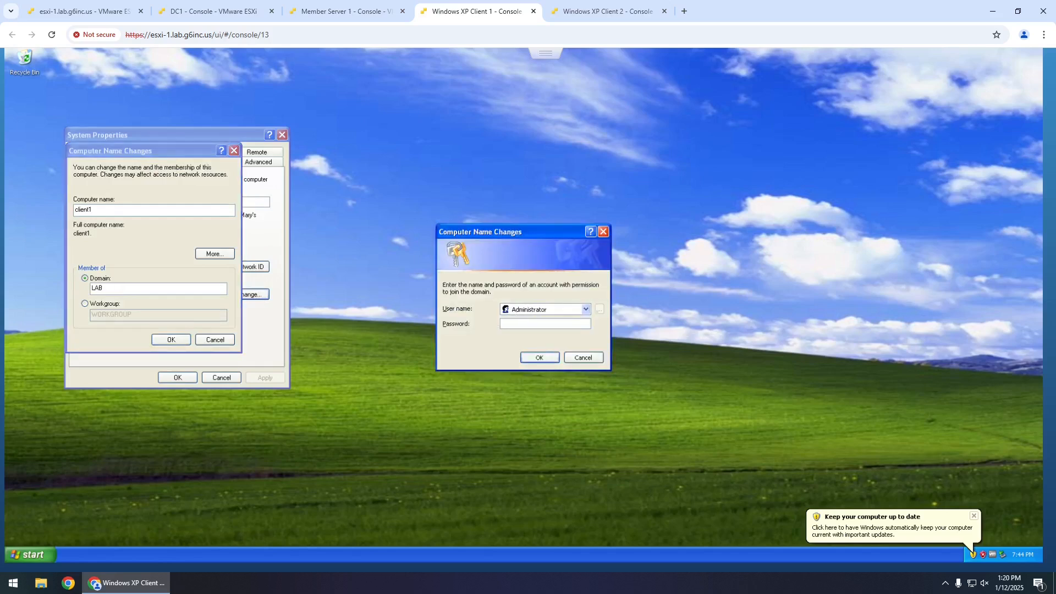
type("•••••••••••••")
key("Return")
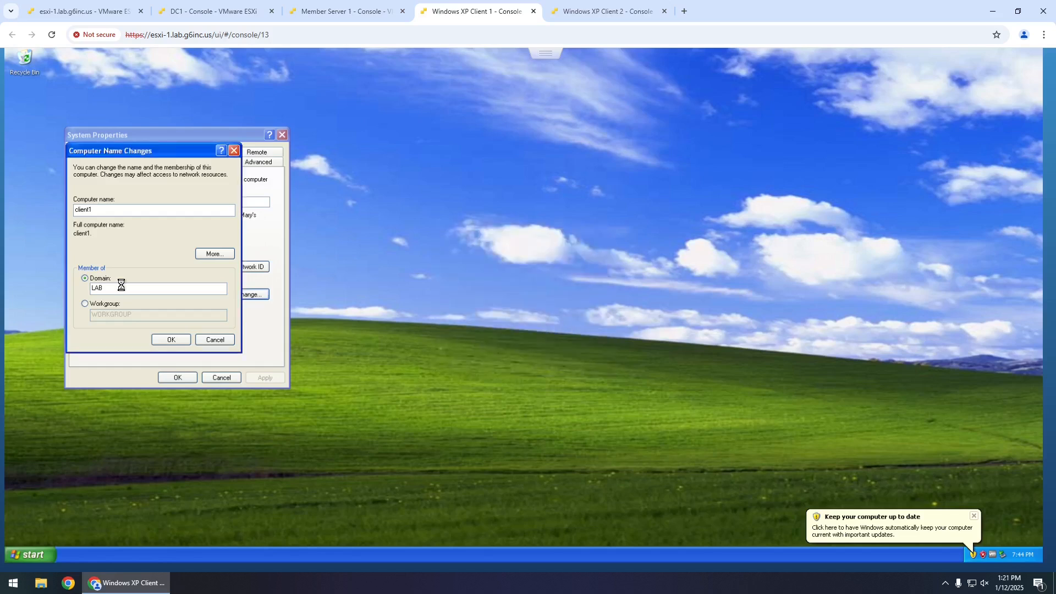
- Set XP Client 2's membership to domain LAB, authenticate as Administrator, then view Member Server 1
left_click(632, 12)
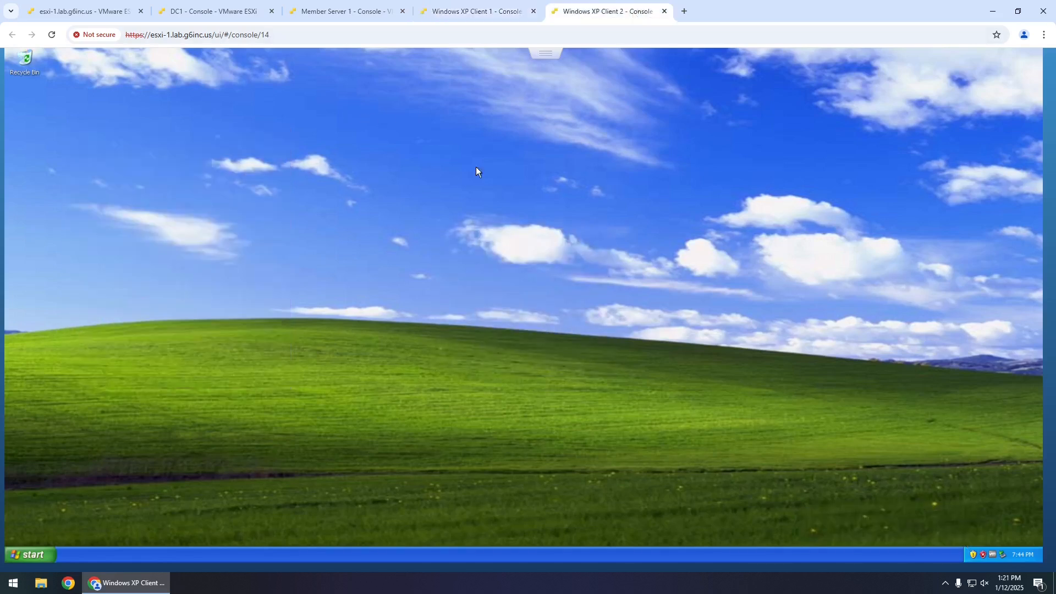
left_click(47, 556)
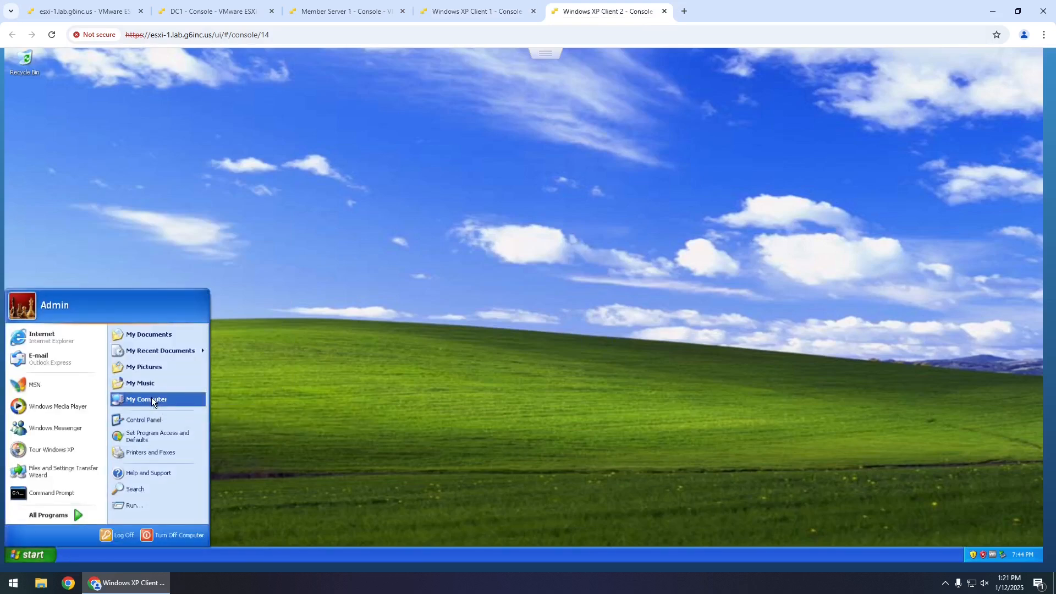
right_click(151, 397)
left_click(193, 492)
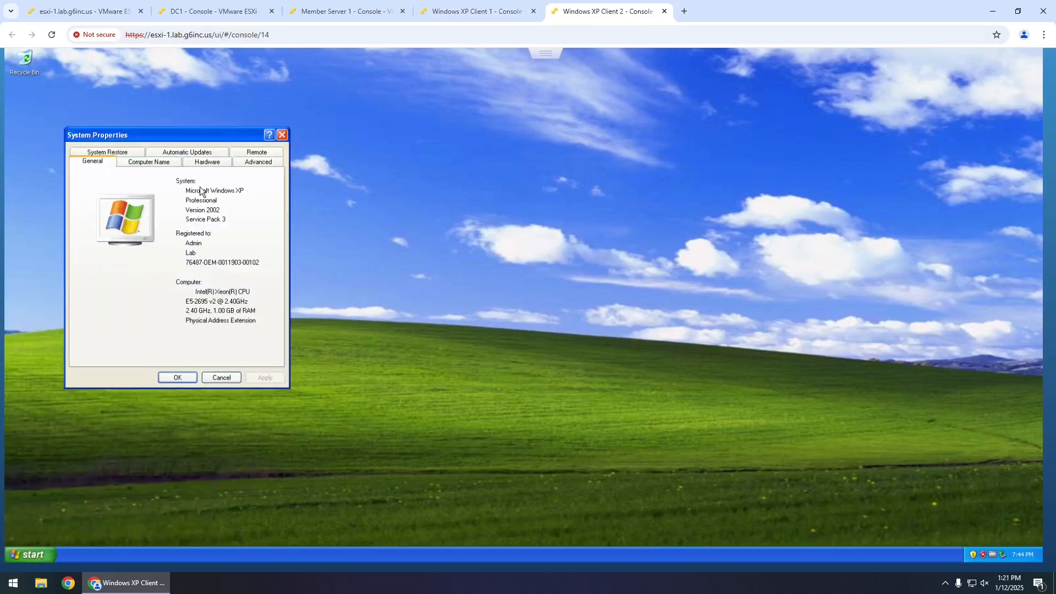
left_click(160, 161)
left_click(256, 295)
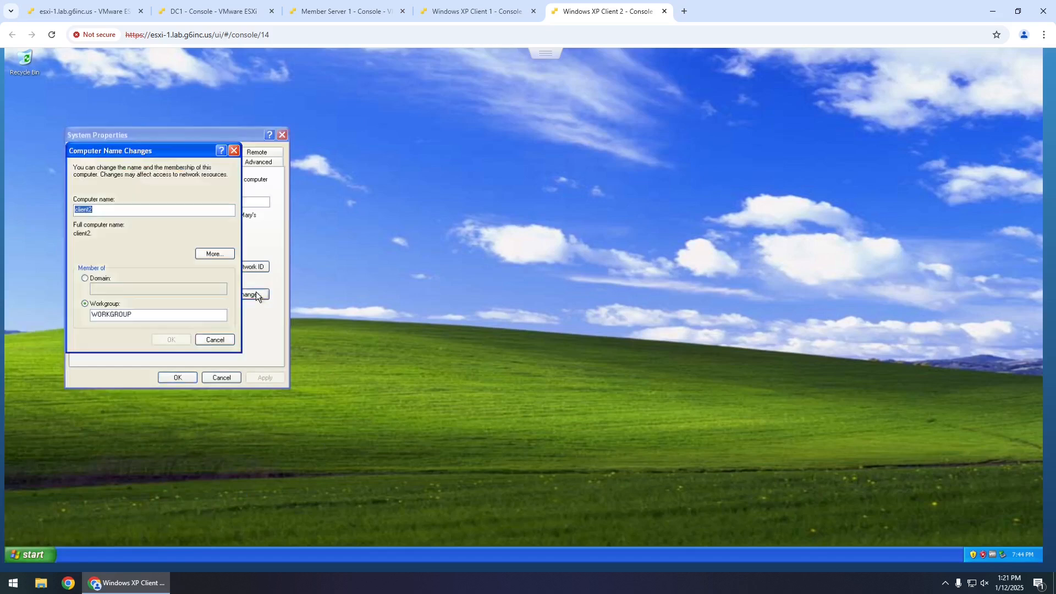
left_click(100, 278)
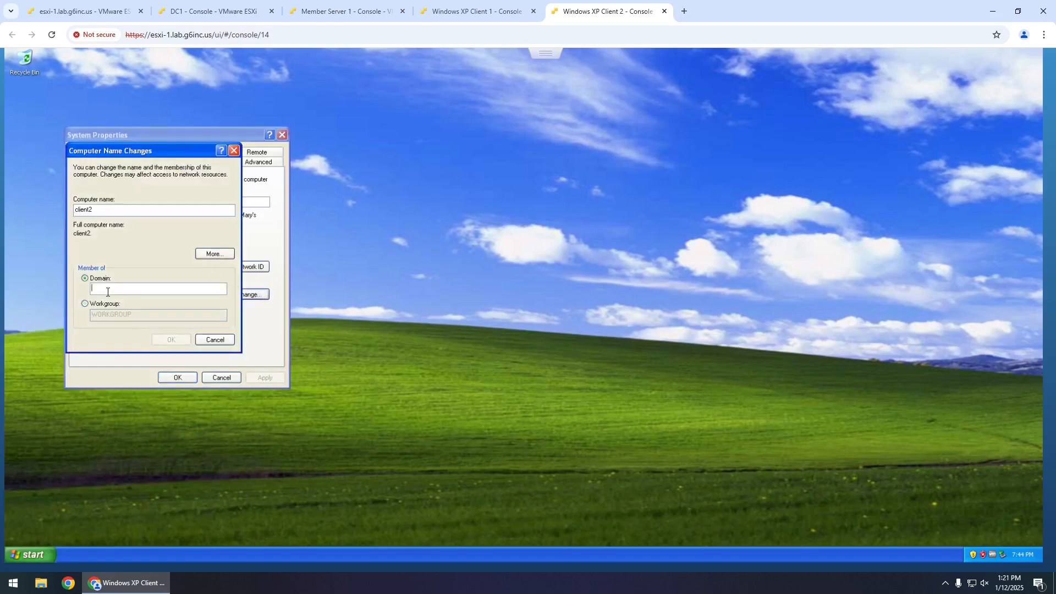
type("LAB")
key("Return")
type("Administrator")
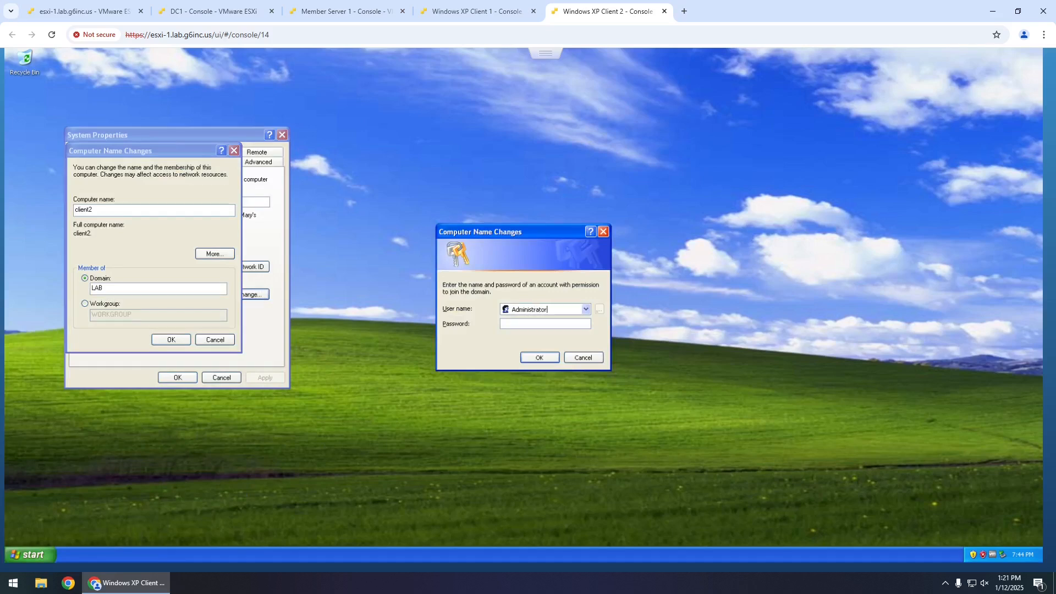
type("••••••••••••")
key("Return")
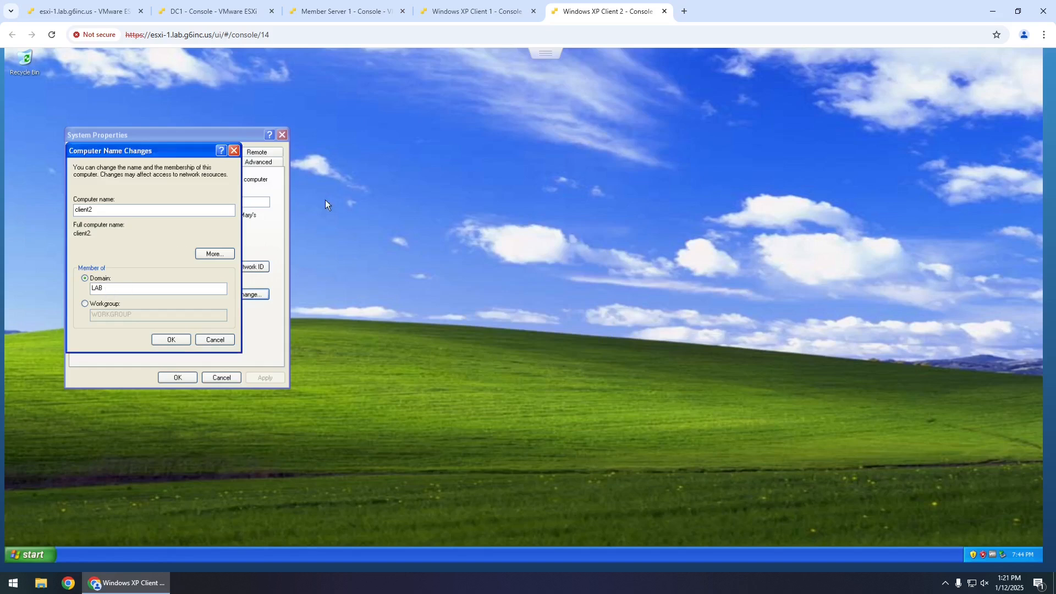
left_click(355, 16)
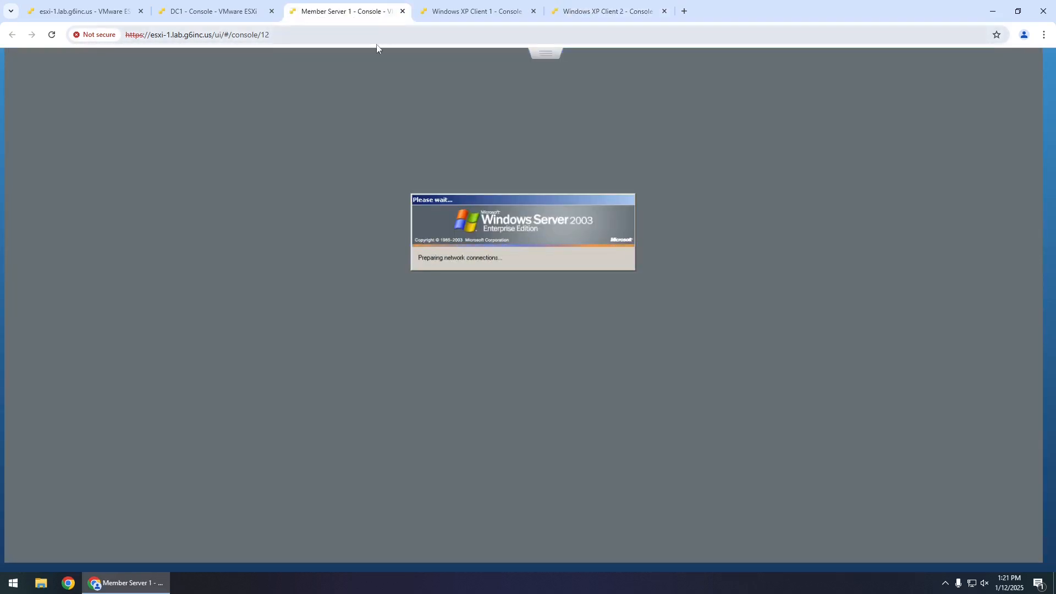
- Refresh DC1's Computers list and move SERVER1 into the Lab Member Servers OU
left_click(461, 15)
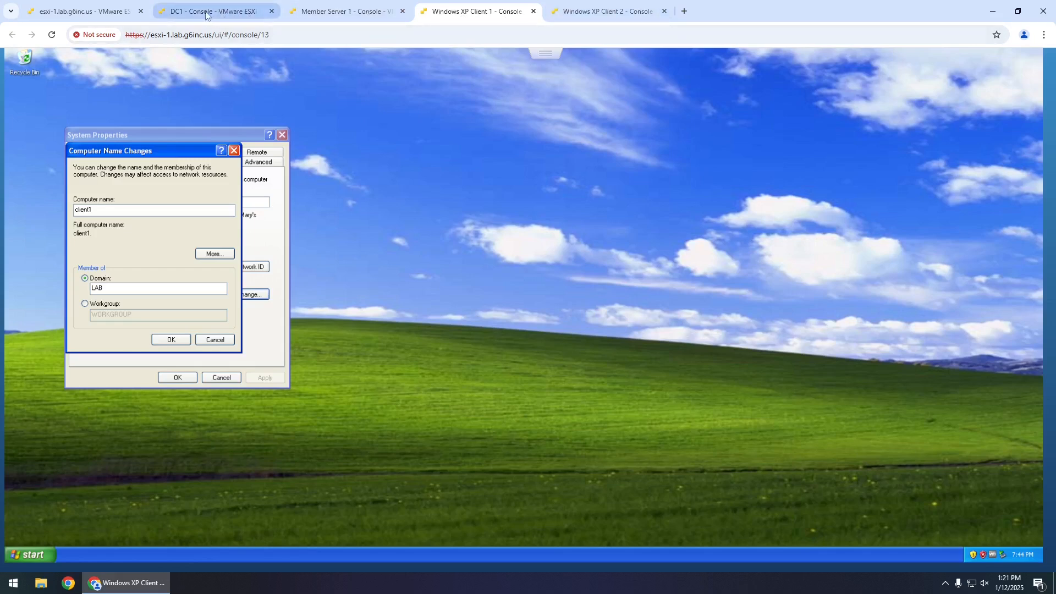
left_click(188, 14)
left_click(241, 119)
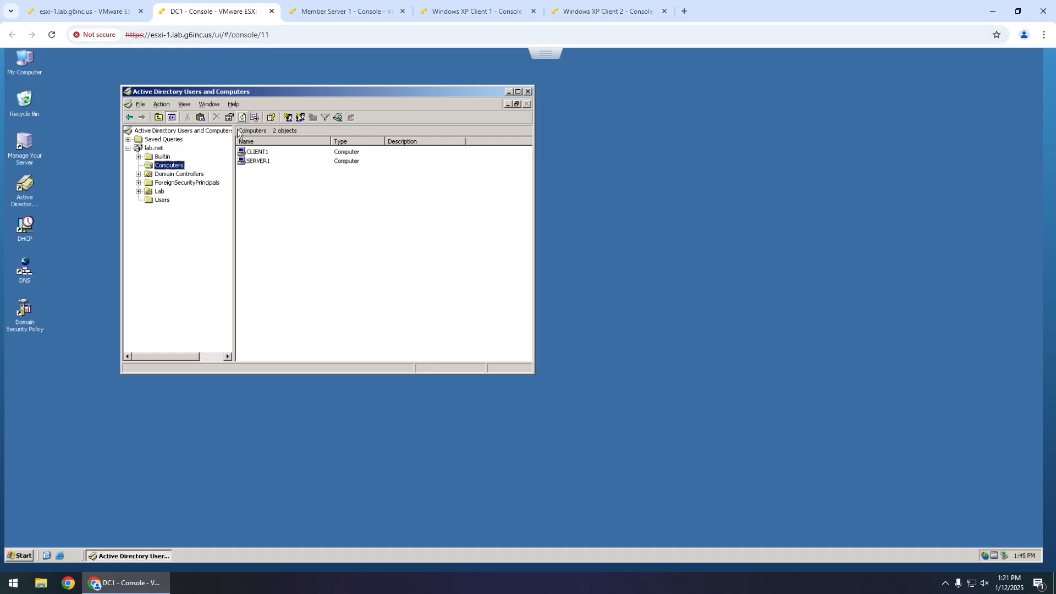
left_click(138, 192)
left_click(148, 226)
left_click(148, 218)
left_click(149, 209)
left_click(148, 200)
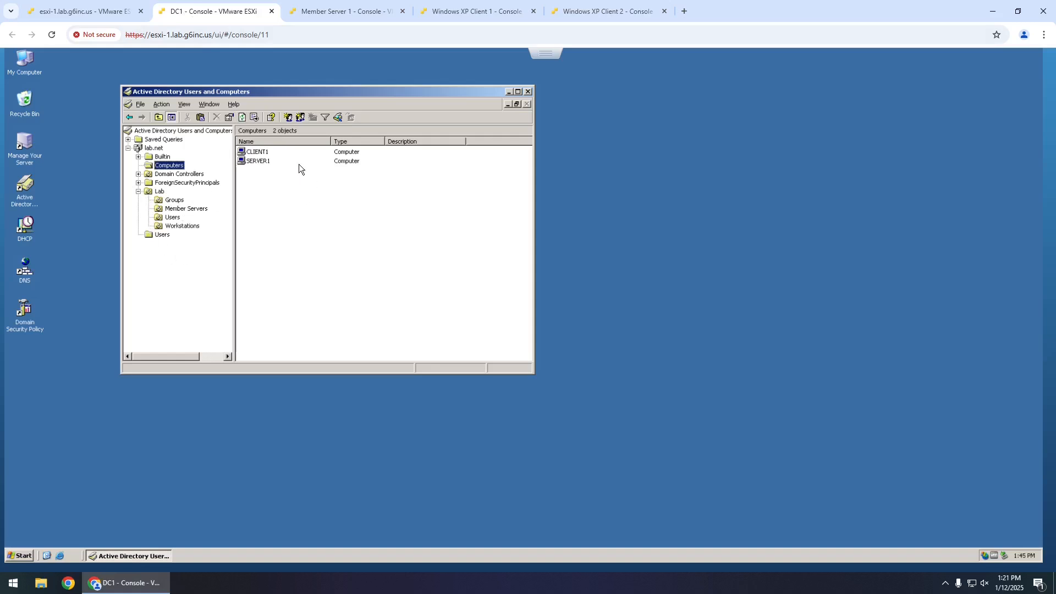
left_click_drag(254, 164, 193, 213)
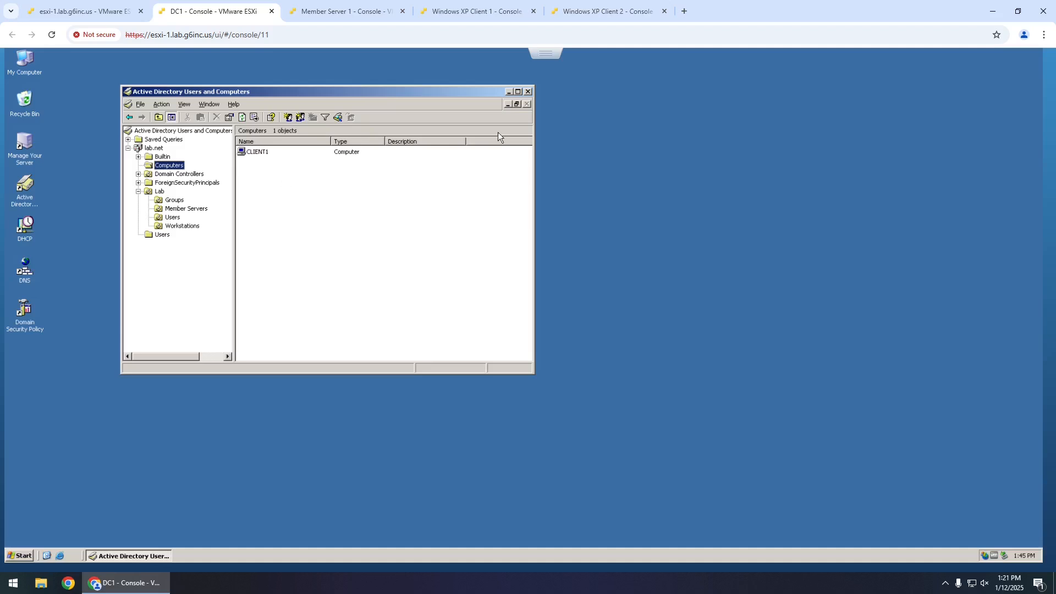
- Restart Client 1 after its LAB welcome, then move CLIENT1 into Lab Workstations
left_click(467, 12)
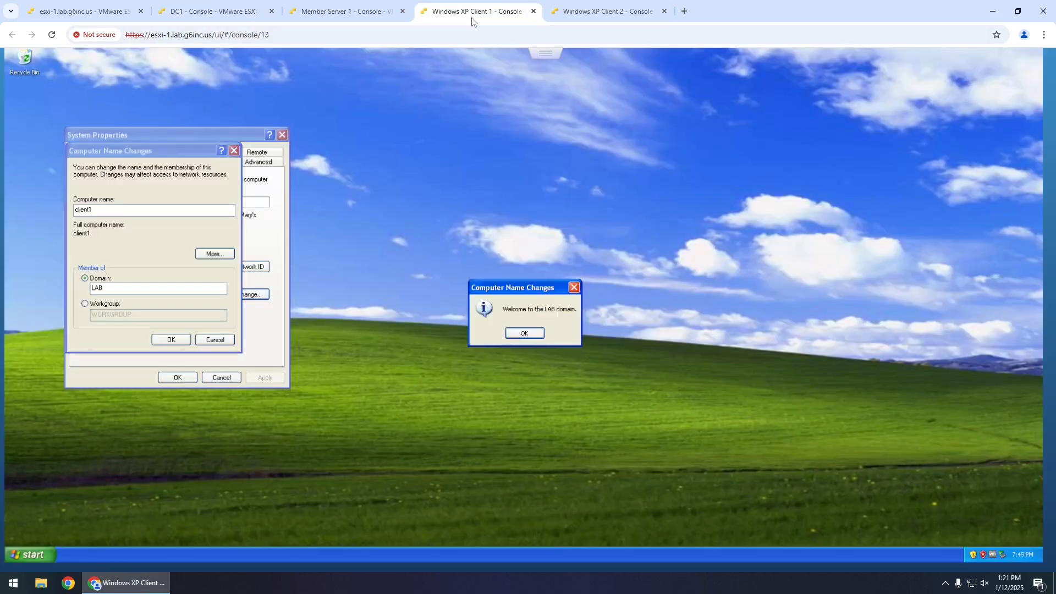
left_click(525, 332)
left_click(184, 381)
left_click(503, 335)
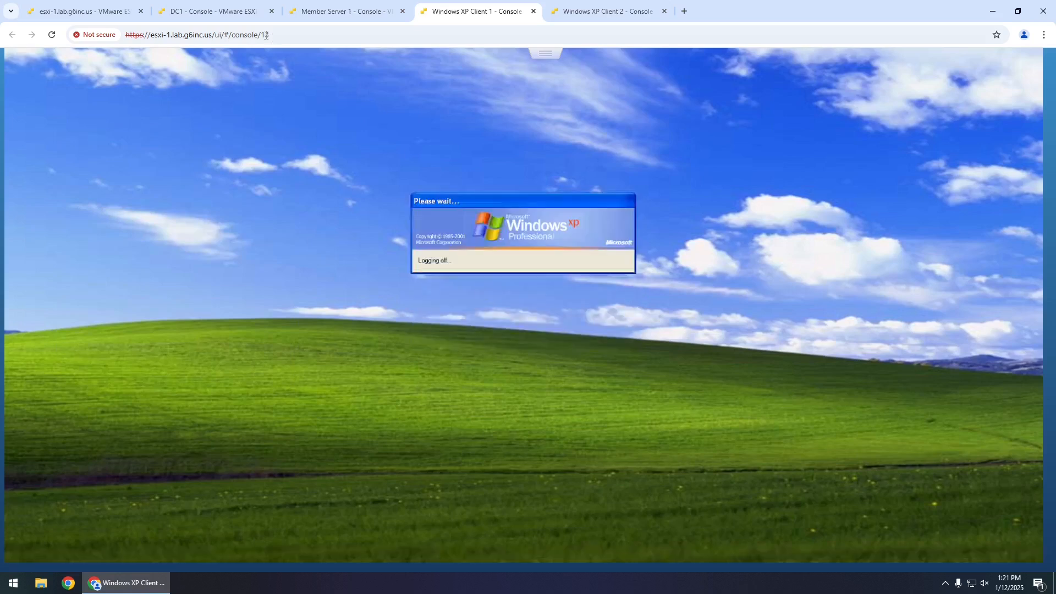
left_click(212, 11)
left_click_drag(223, 182, 184, 227)
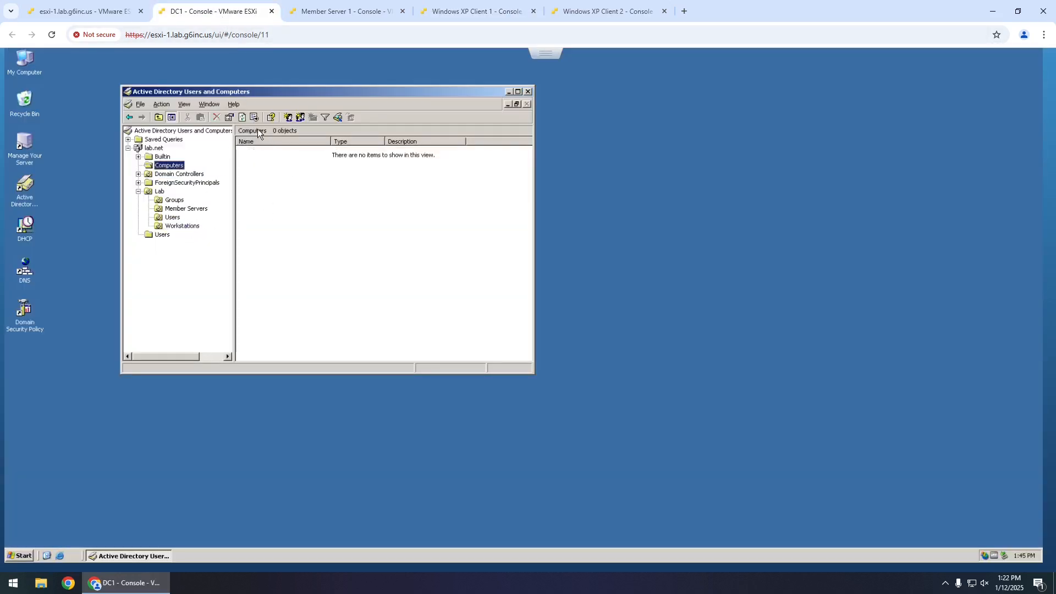
left_click(242, 117)
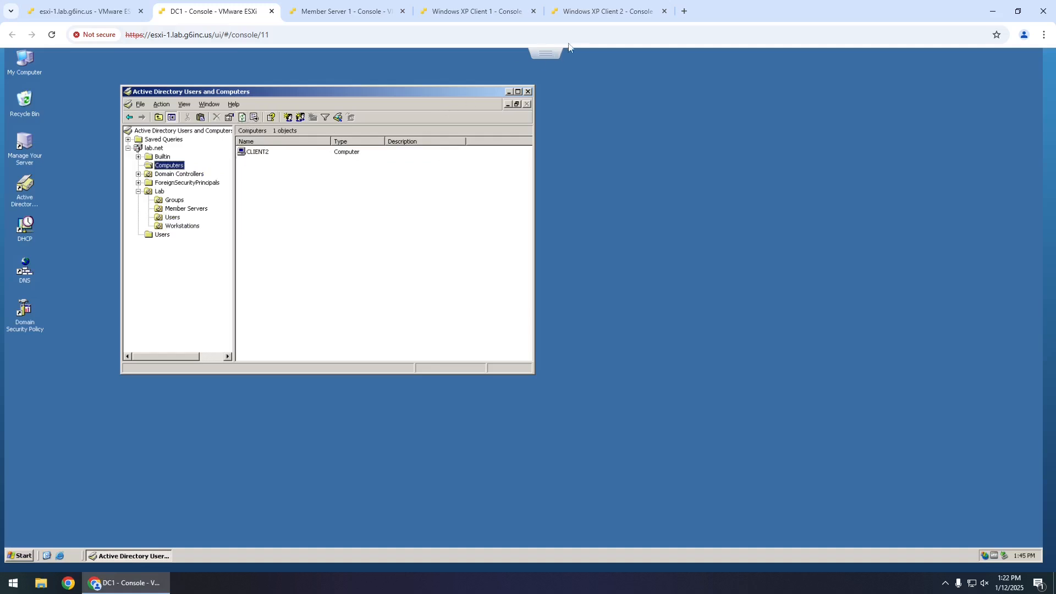
- Restart client2 after its LAB welcome, then move CLIENT2 into Lab Workstations
left_click(604, 11)
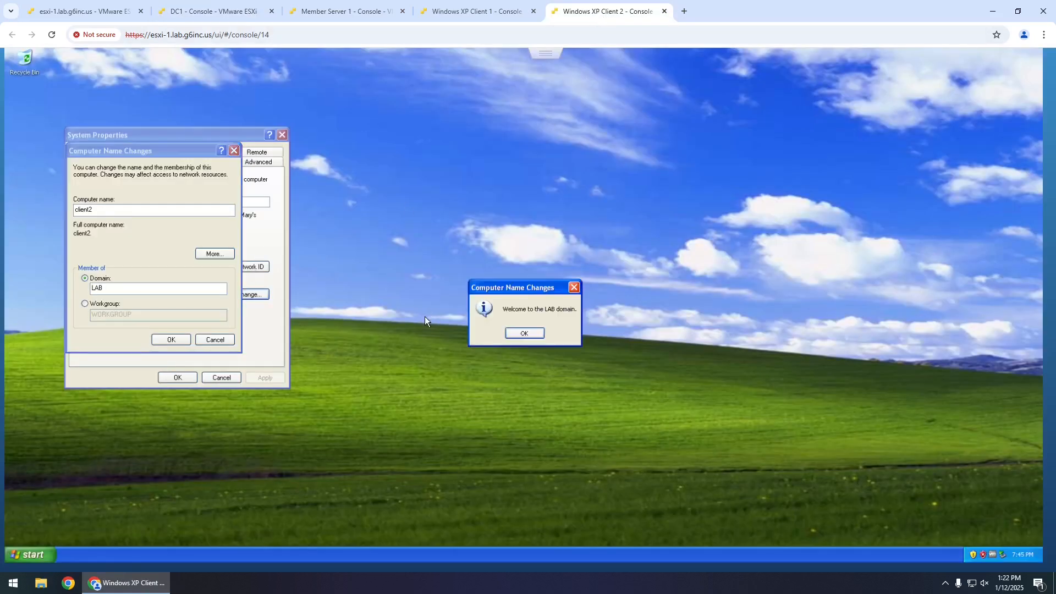
left_click(519, 337)
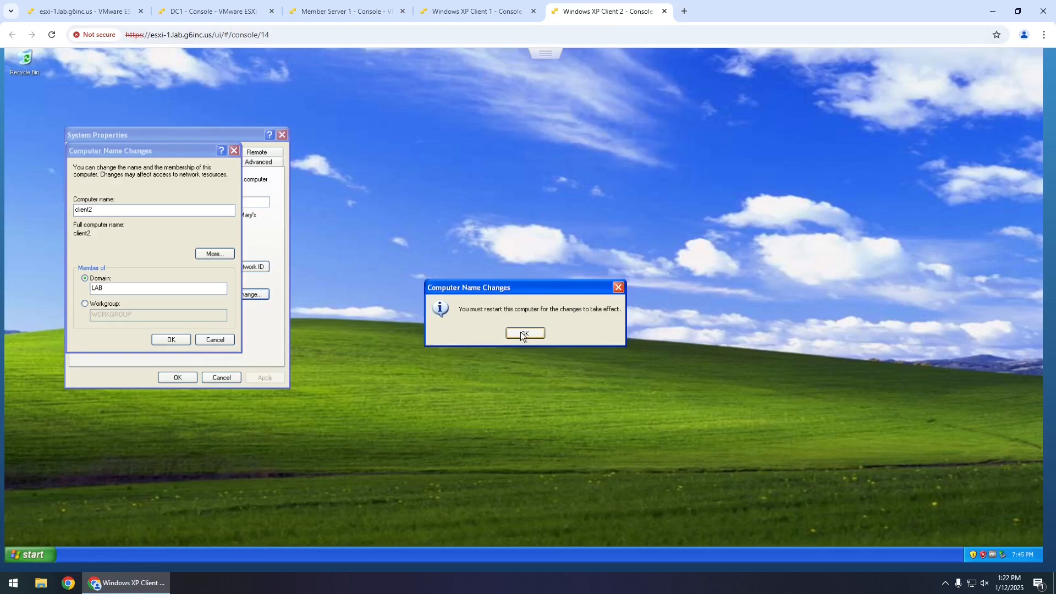
left_click(518, 334)
left_click(226, 377)
left_click(504, 335)
left_click(209, 11)
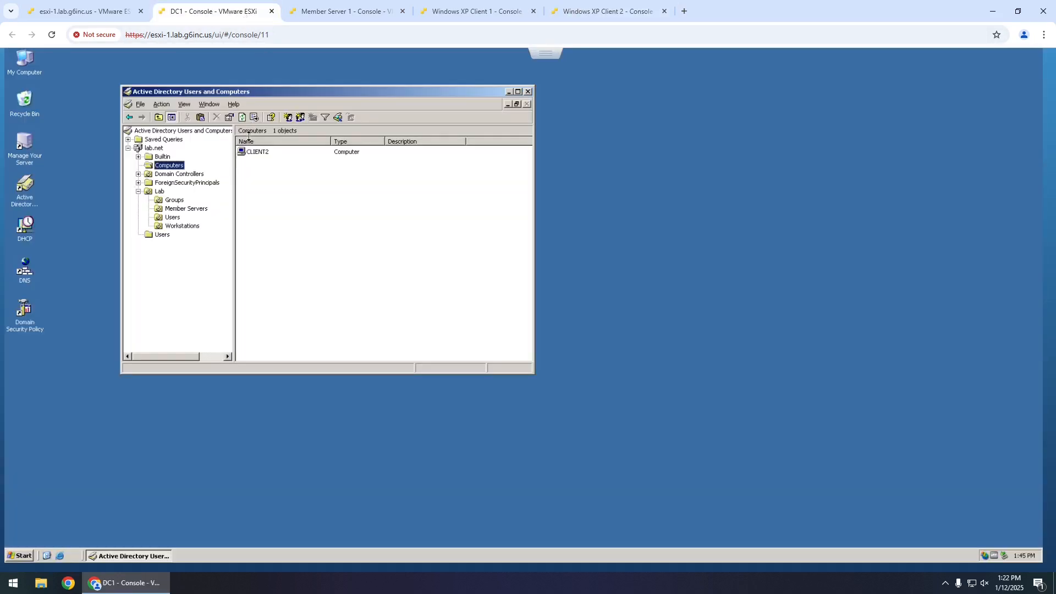
left_click_drag(256, 153, 183, 227)
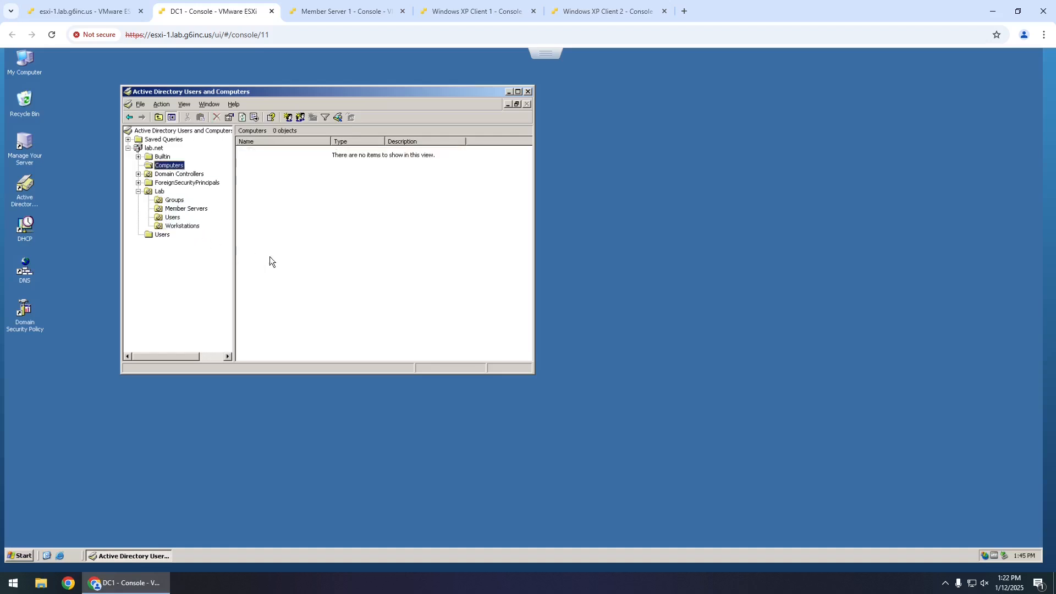
- Create a new group named Local Admins in the Lab Groups OU
left_click(189, 231)
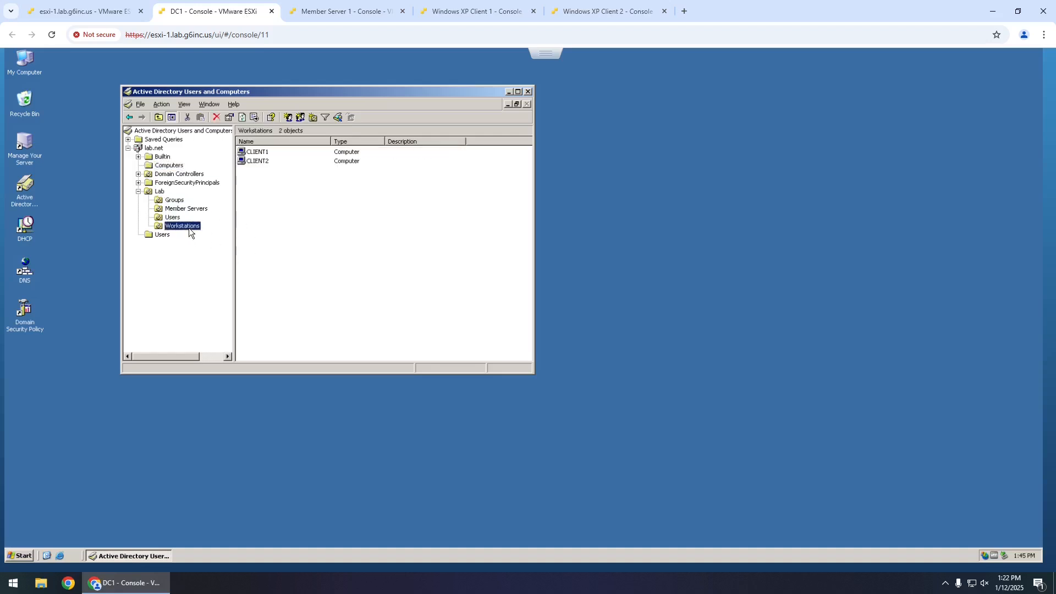
left_click(183, 210)
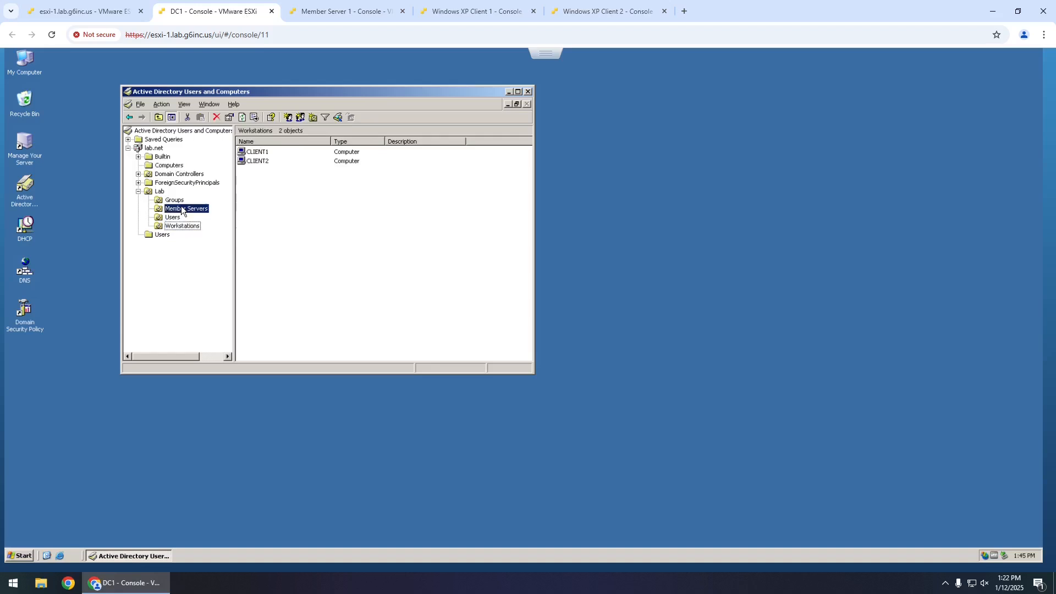
left_click(178, 218)
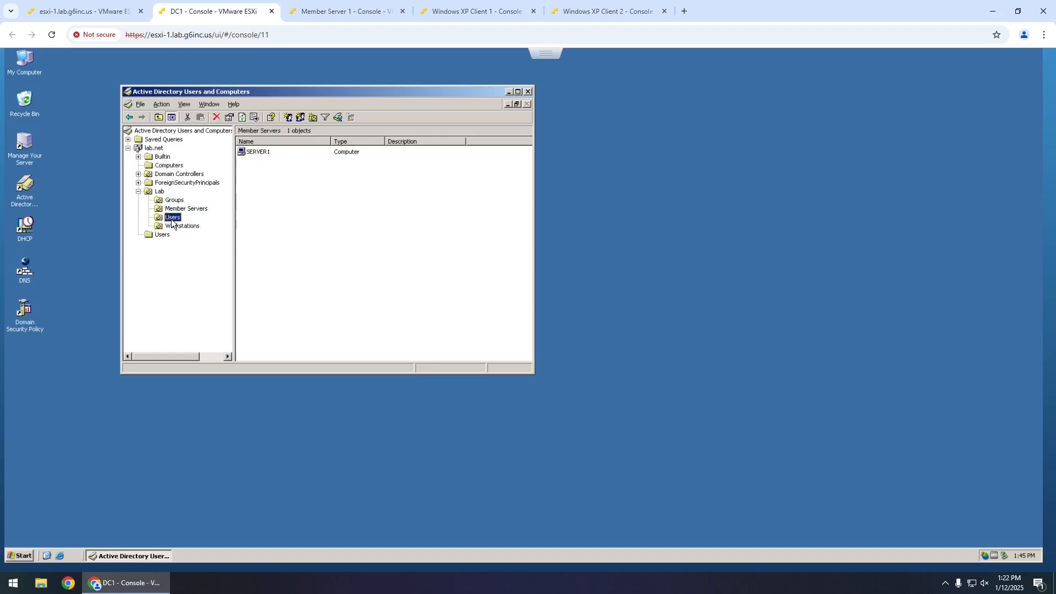
left_click(179, 203)
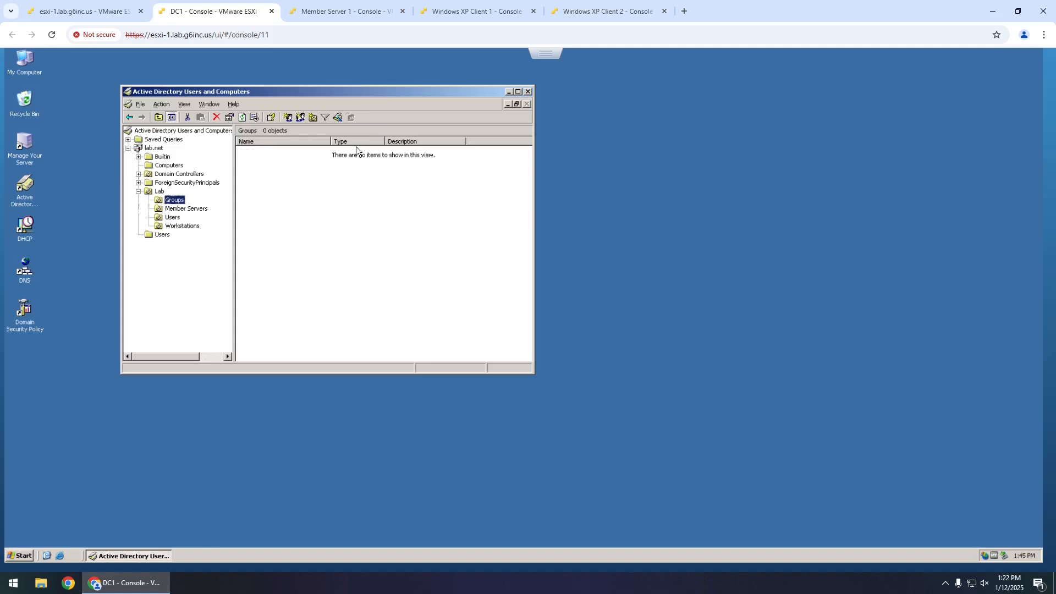
left_click(300, 117)
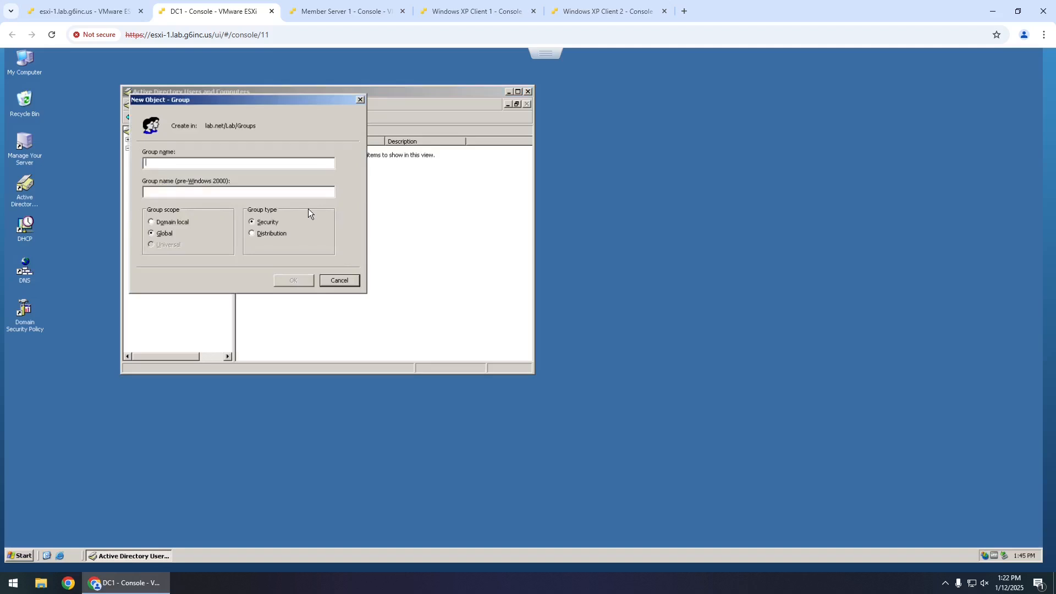
type("Local ")
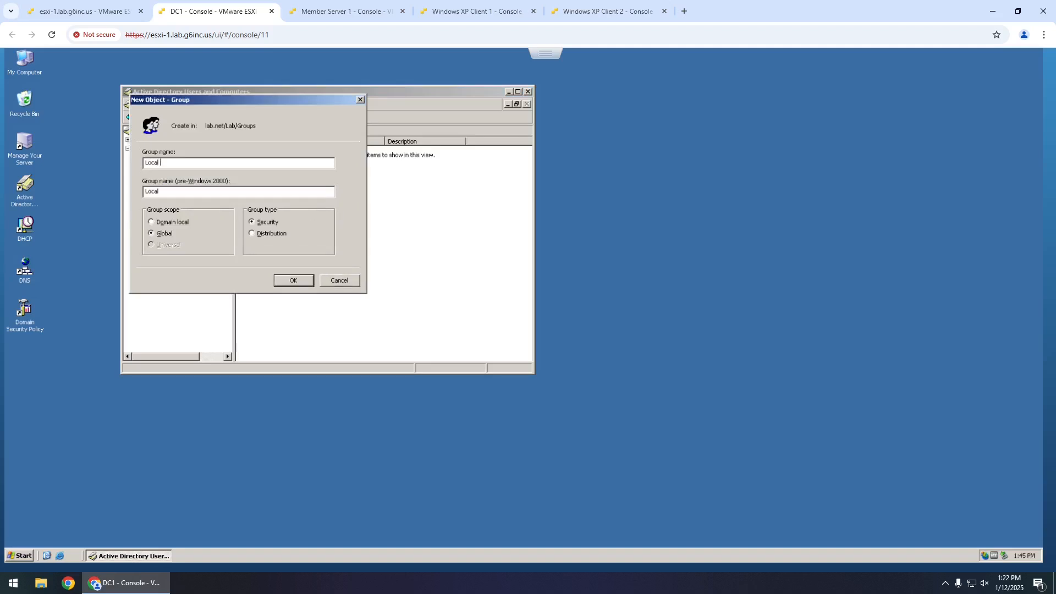
type("Admins")
key("Return")
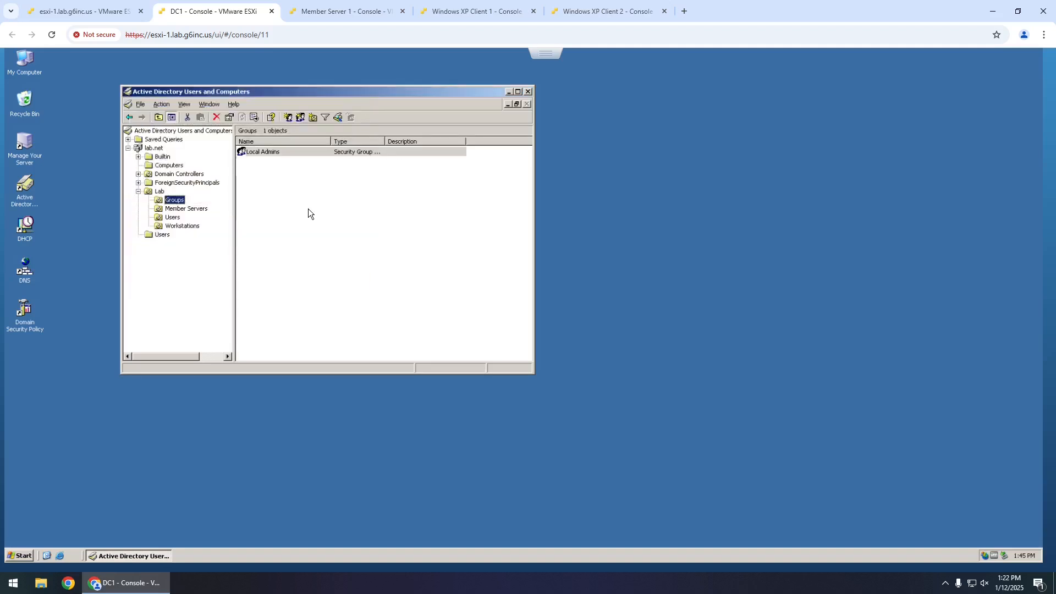
- Add the lab user account as a member of Local Admins
double_click(256, 153)
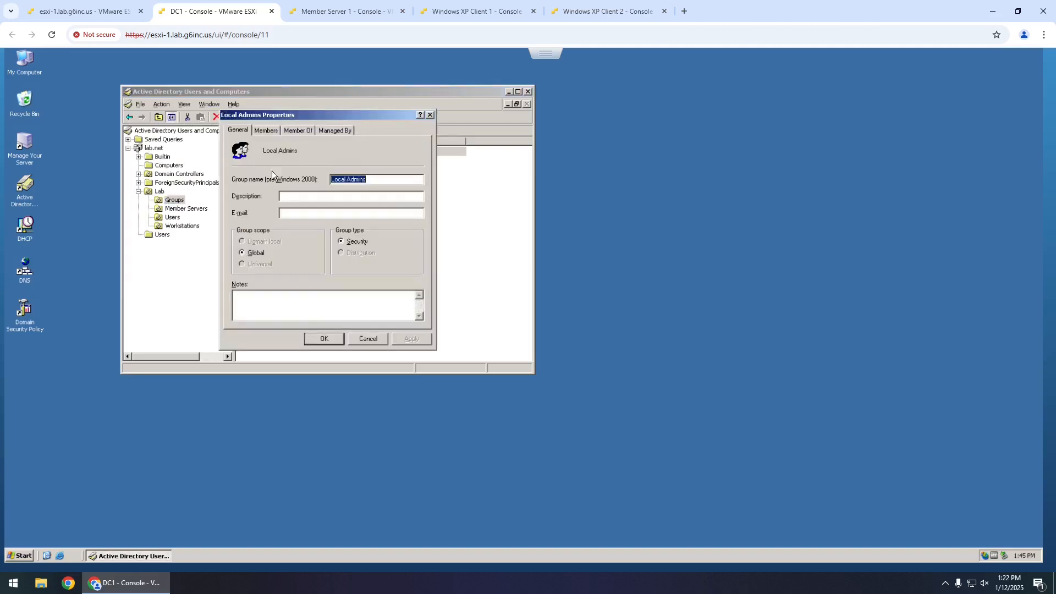
left_click(266, 131)
left_click(257, 307)
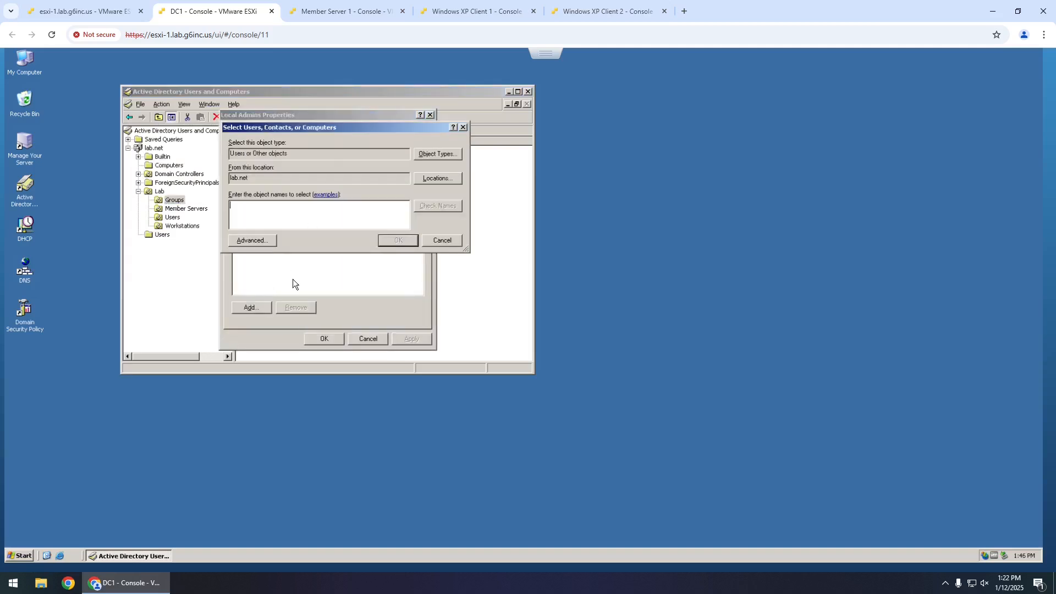
type("user")
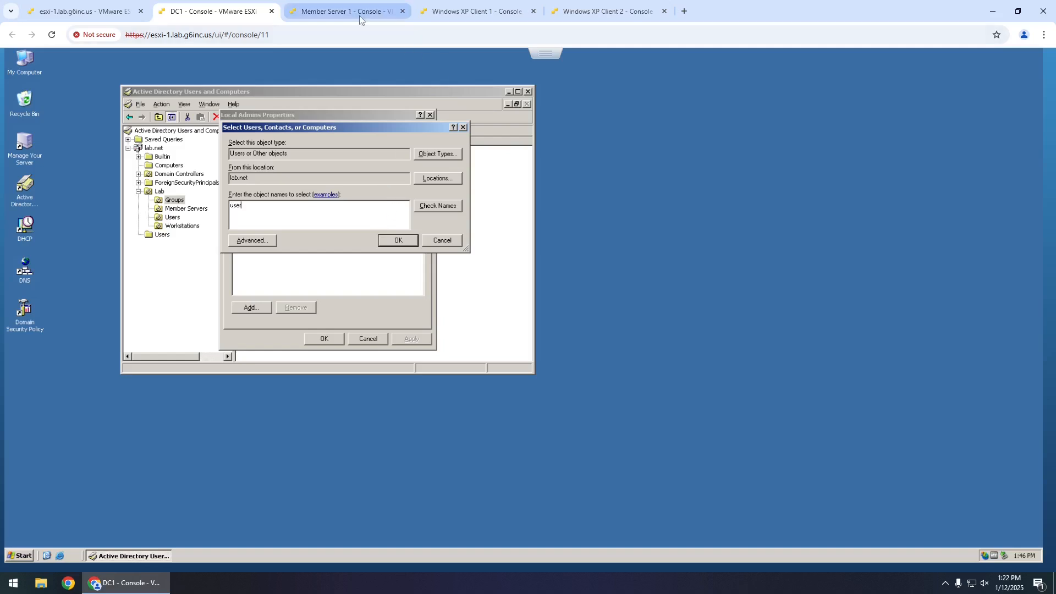
key("Return")
left_click(318, 342)
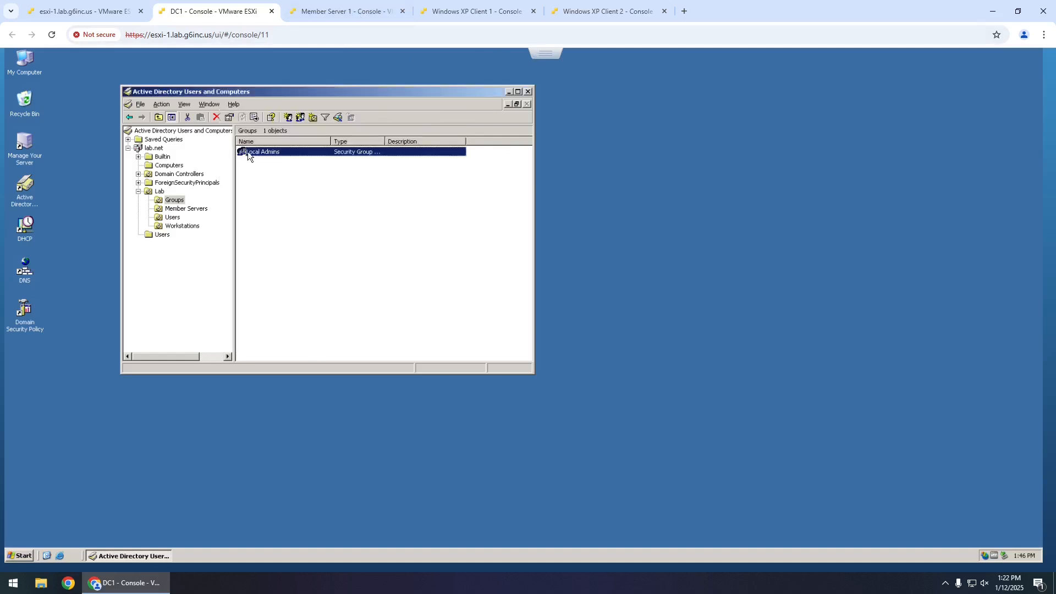
- Open the Domain Security Policy tool on DC1 and check the other consoles
left_click(26, 317)
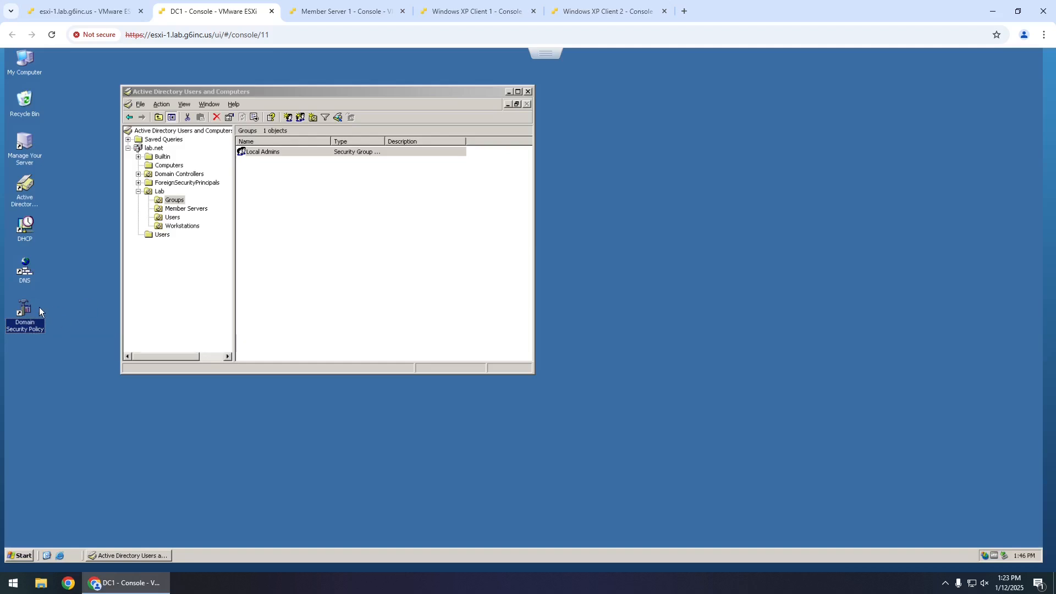
left_click(356, 12)
left_click(452, 15)
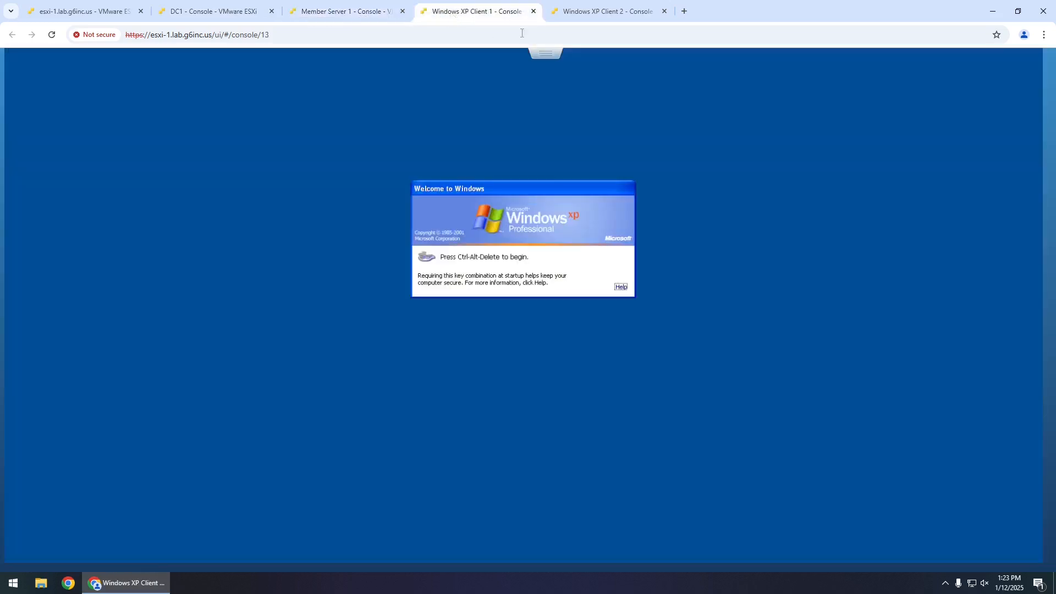
left_click(611, 14)
left_click(494, 12)
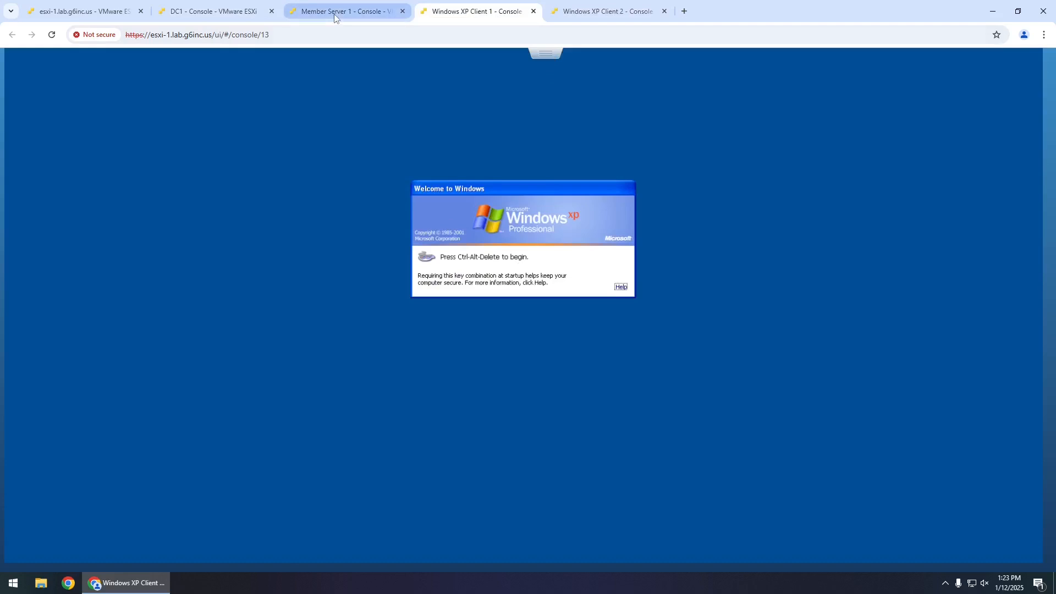
- Restart XP Client 1 through Ctrl-Alt-Delete and the Shut Down options
left_click(549, 63)
mouse_move(630, 98)
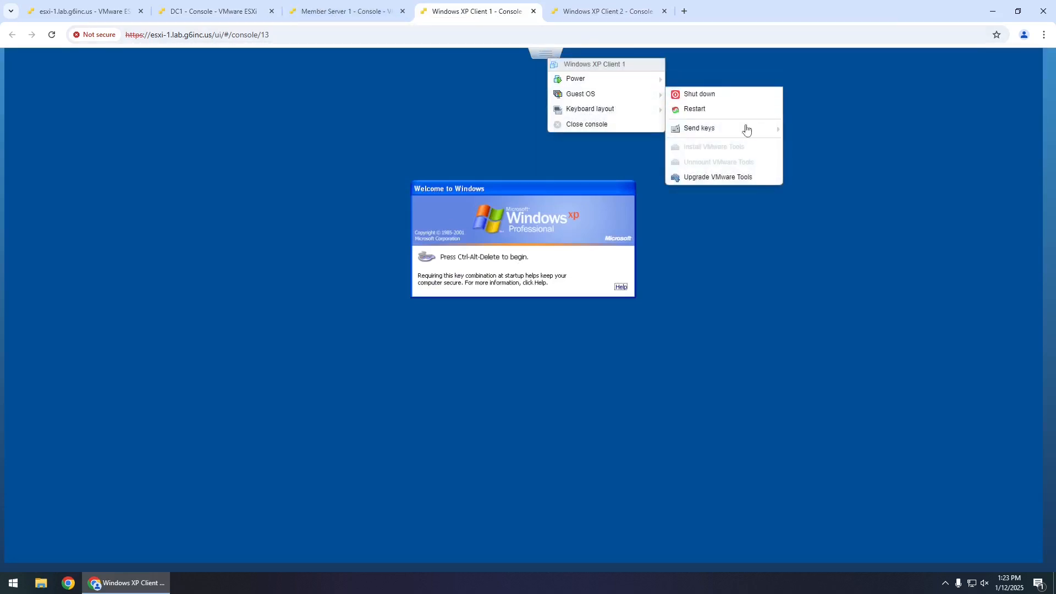
mouse_move(753, 131)
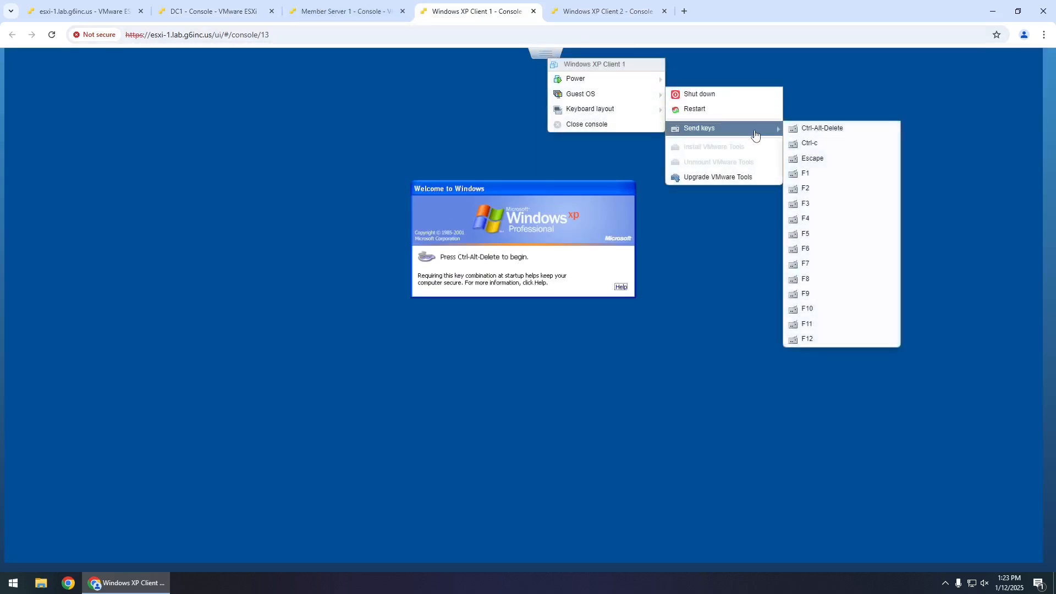
left_click(803, 130)
left_click(611, 297)
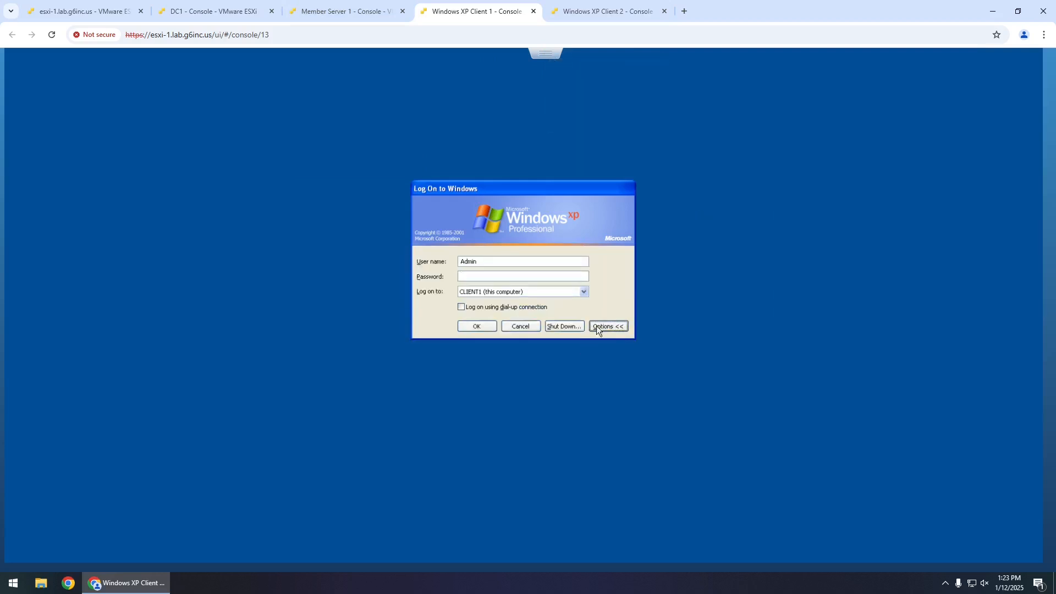
left_click(573, 325)
key("Down")
left_click(563, 296)
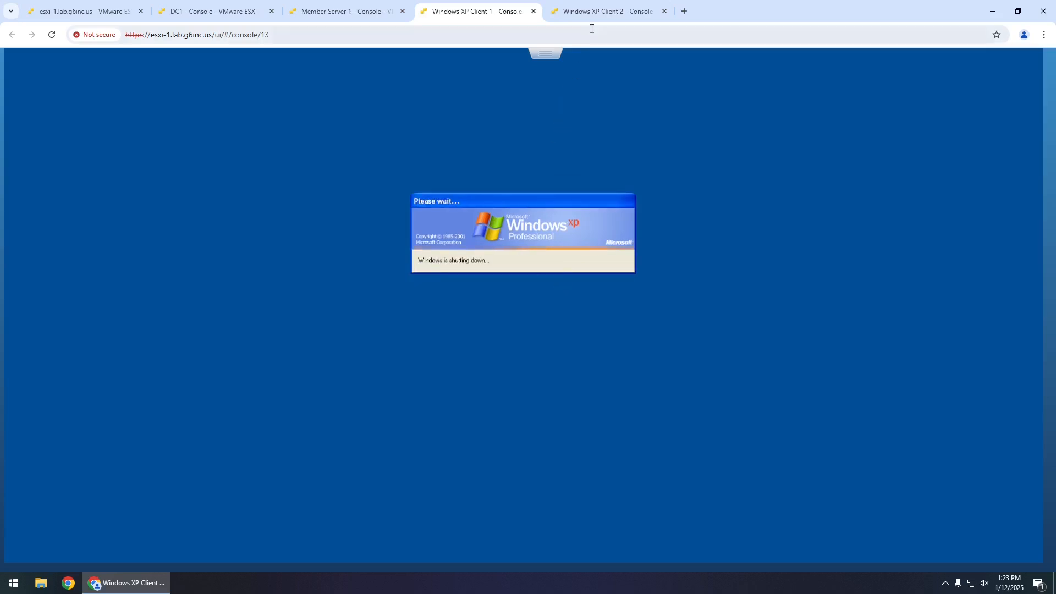
- Shut down XP Client 2 through Ctrl-Alt-Delete, then return to DC1
left_click(600, 12)
left_click(549, 55)
mouse_move(655, 83)
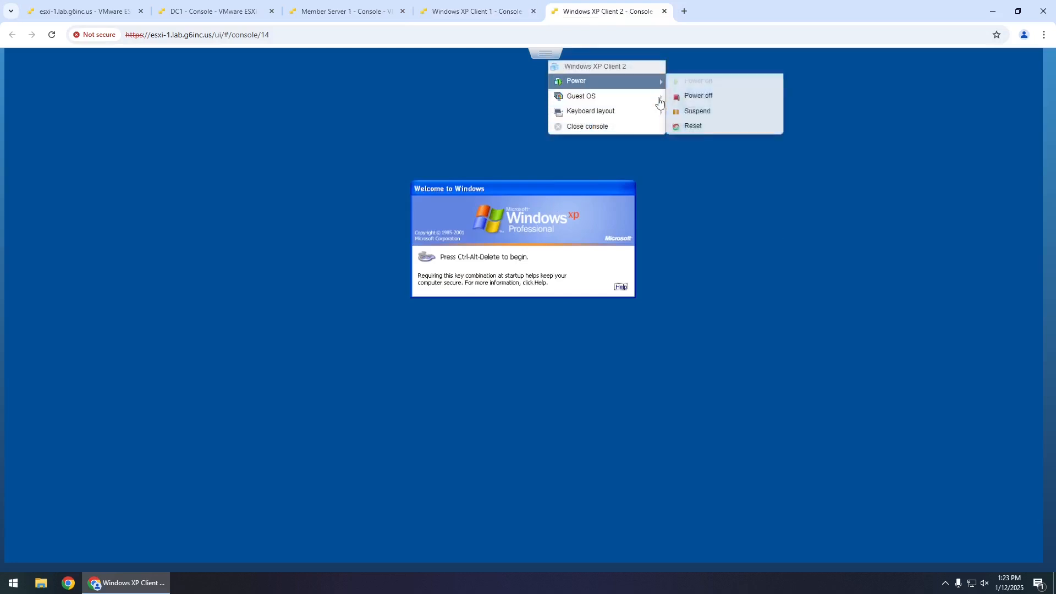
mouse_move(734, 132)
left_click(804, 133)
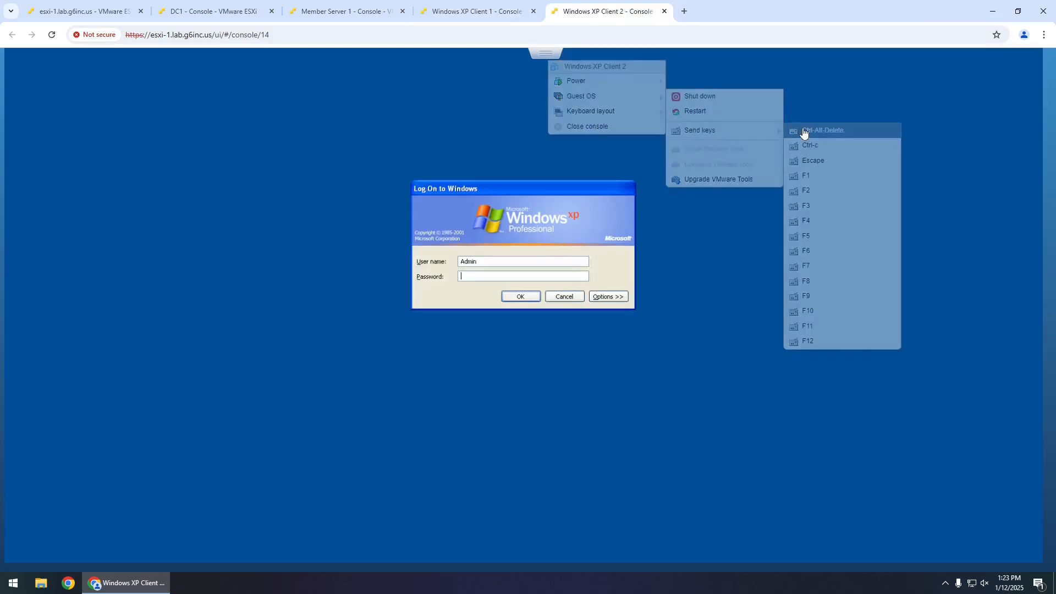
left_click(626, 300)
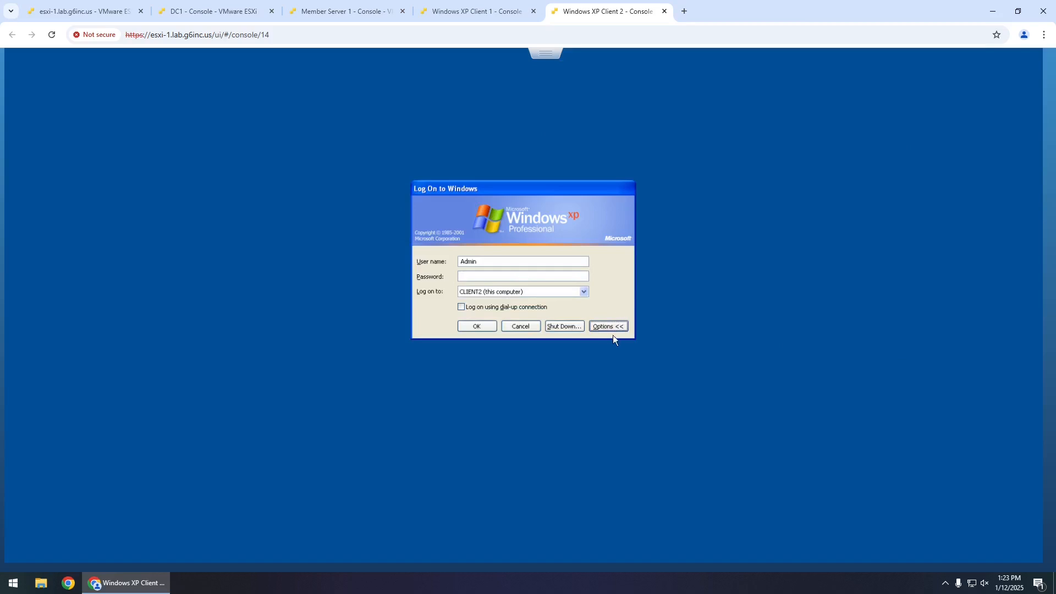
left_click(565, 327)
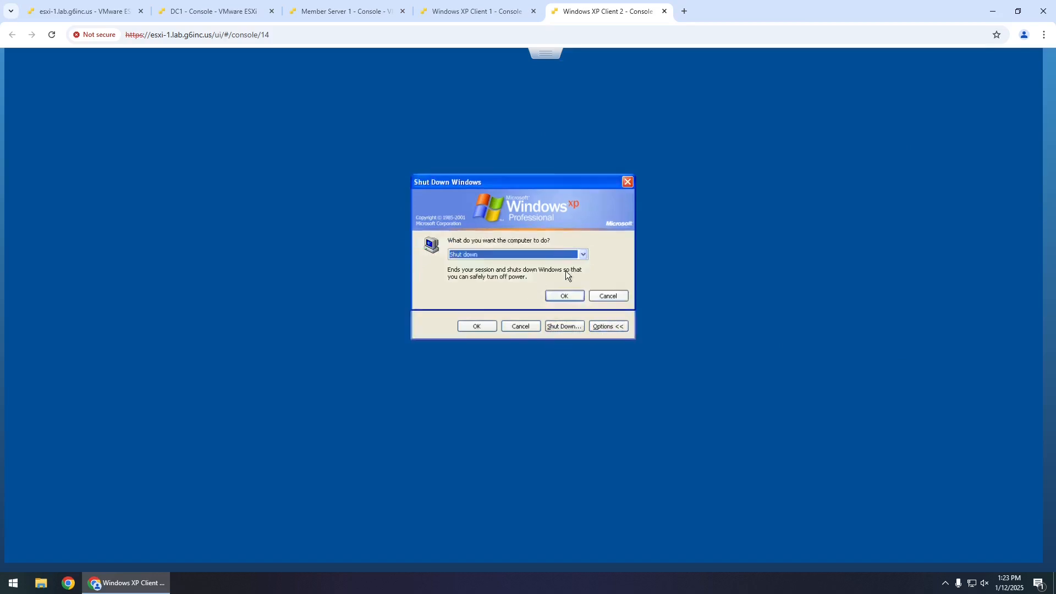
left_click(567, 292)
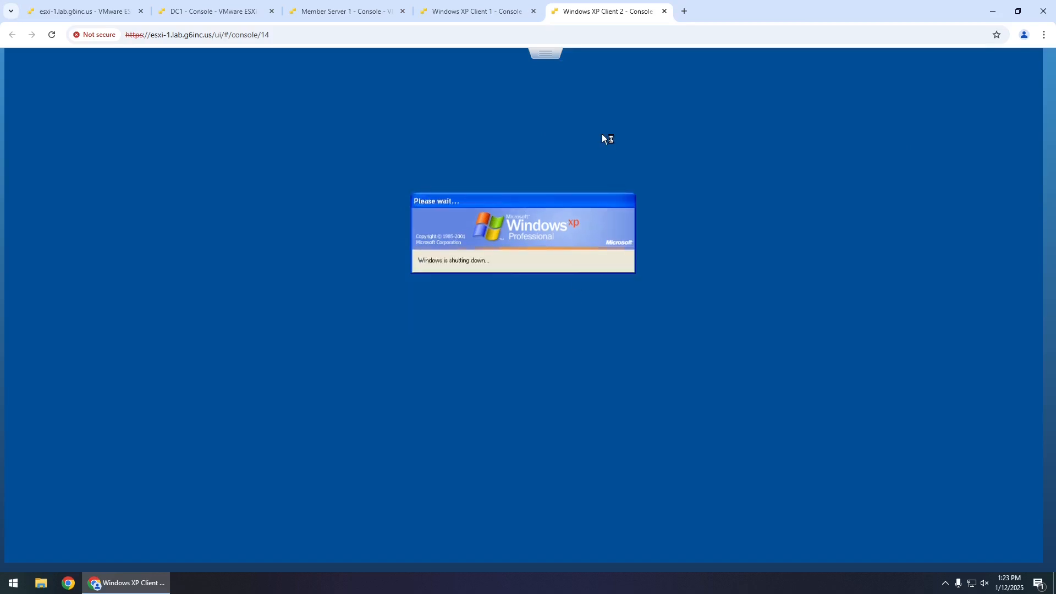
left_click(357, 12)
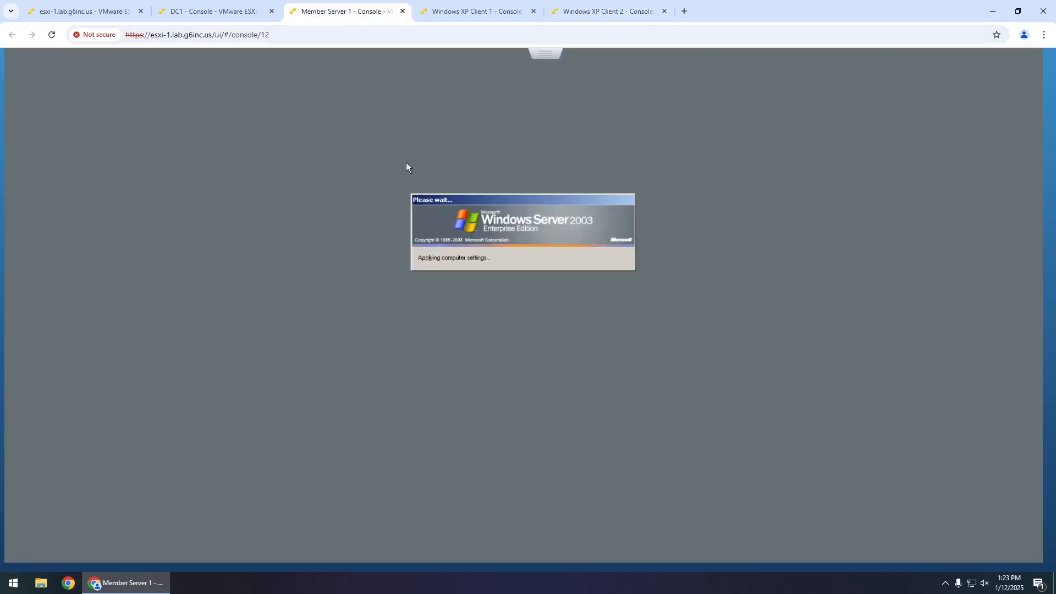
left_click(209, 11)
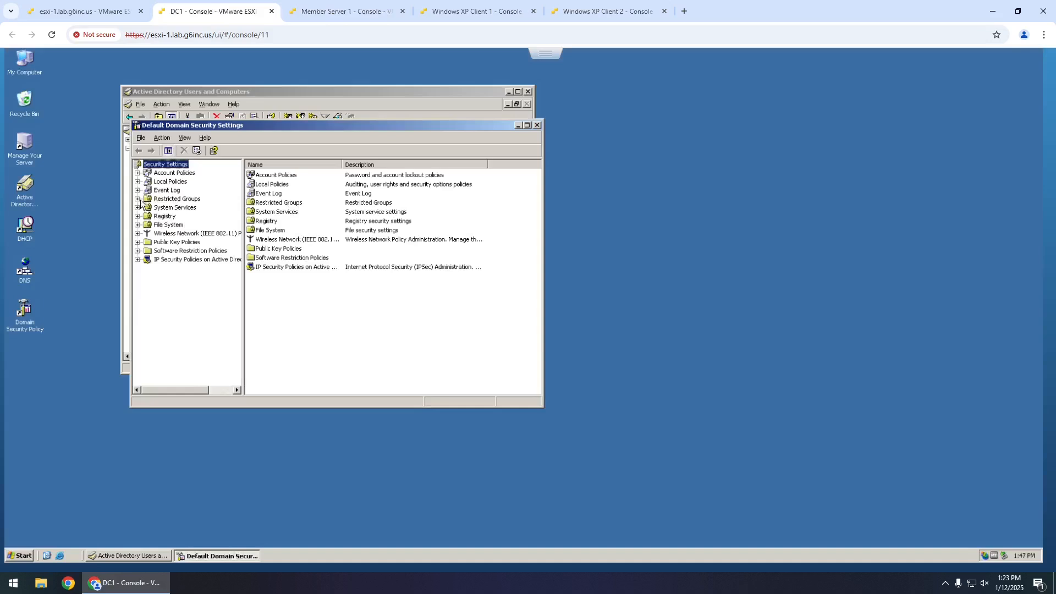
- Remove Domain Users from the Administrators restricted group
left_click(163, 201)
double_click(276, 174)
left_click(331, 190)
left_click(395, 207)
- Add LAB\Local Admins to Administrators, save, and close Default Domain Security Settings
left_click(394, 193)
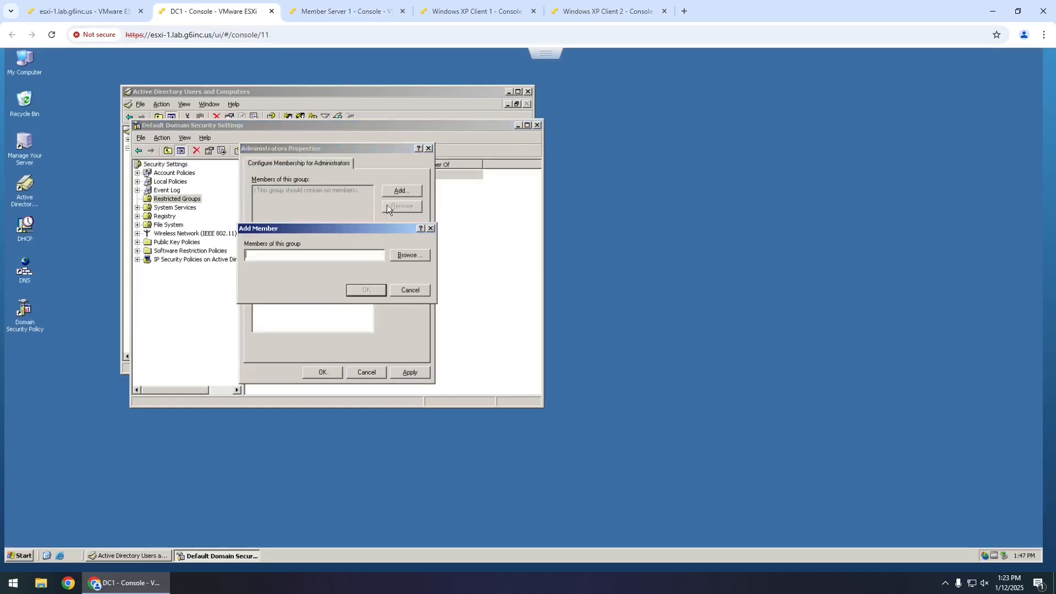
type("loc")
key("BackSpace")
key("BackSpace")
key("alt+b")
type("local adm")
key("Return")
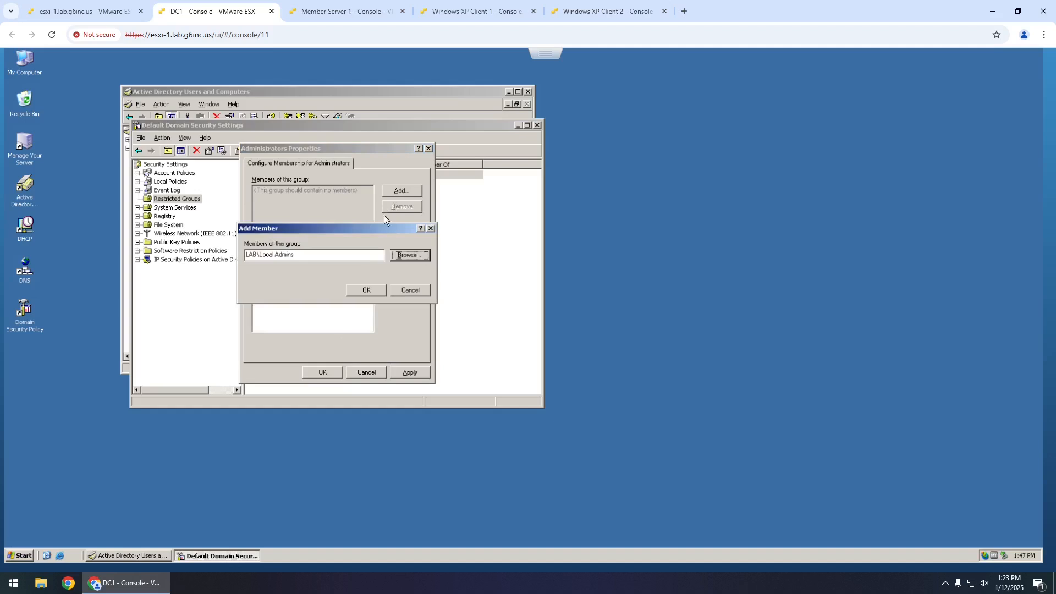
left_click(367, 289)
left_click(322, 372)
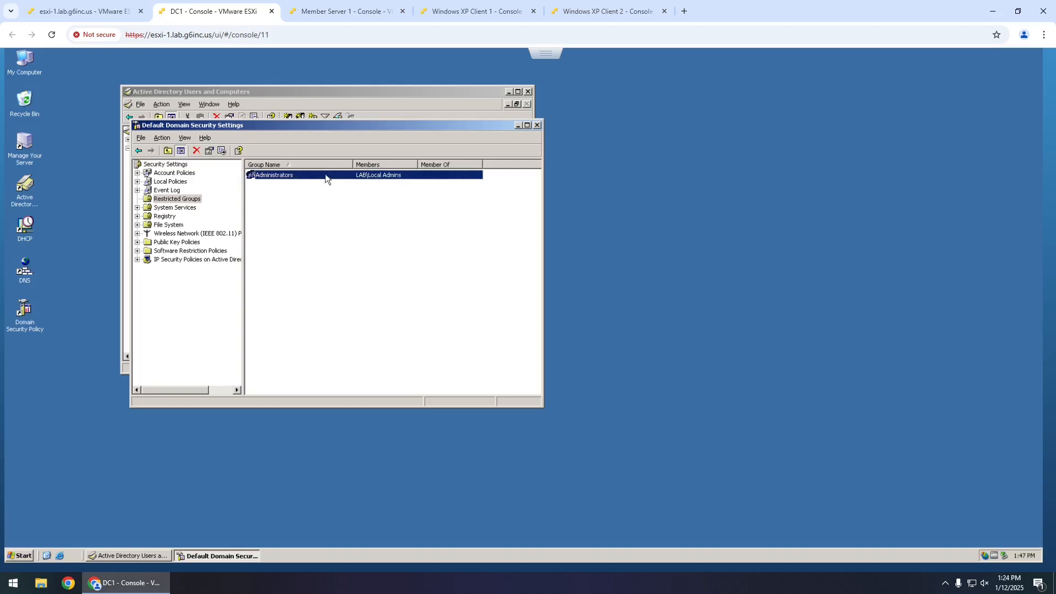
left_click(538, 126)
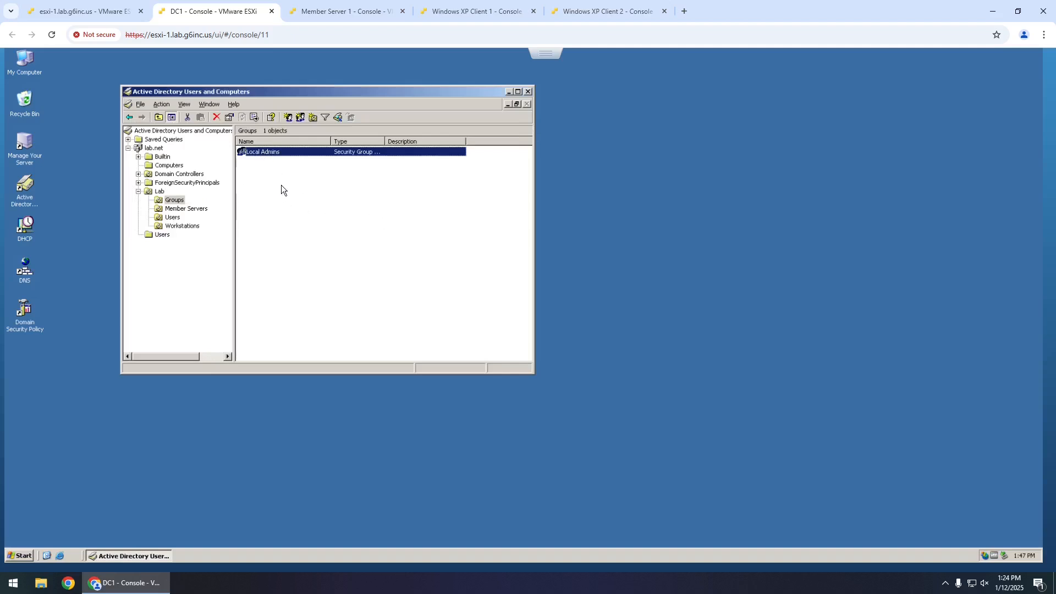
- Select Lab User 1 on DC1, then send Ctrl-Alt-Delete to Windows XP Client 1
left_click(173, 217)
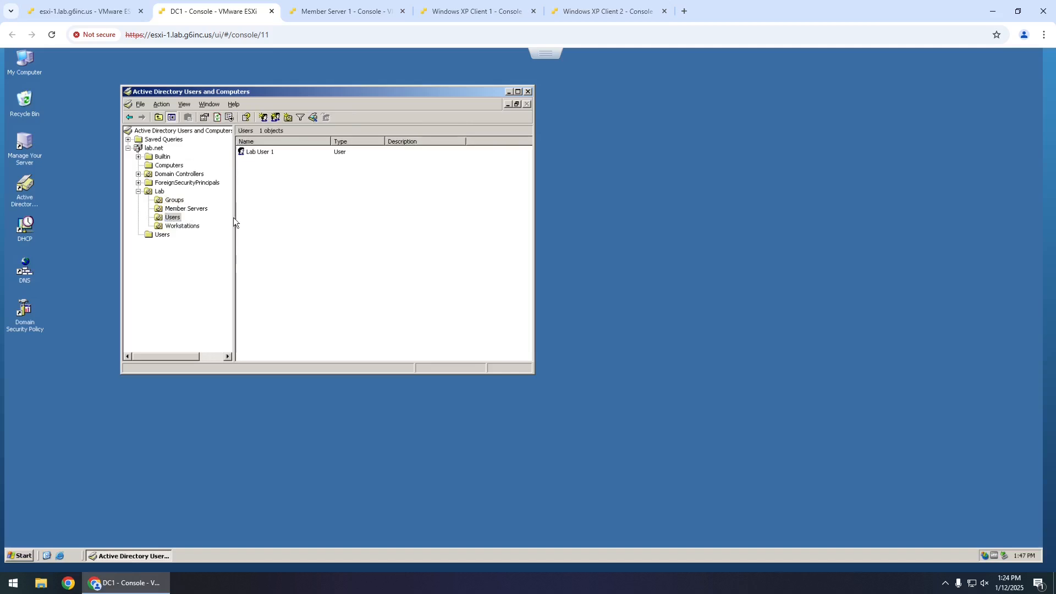
left_click(261, 154)
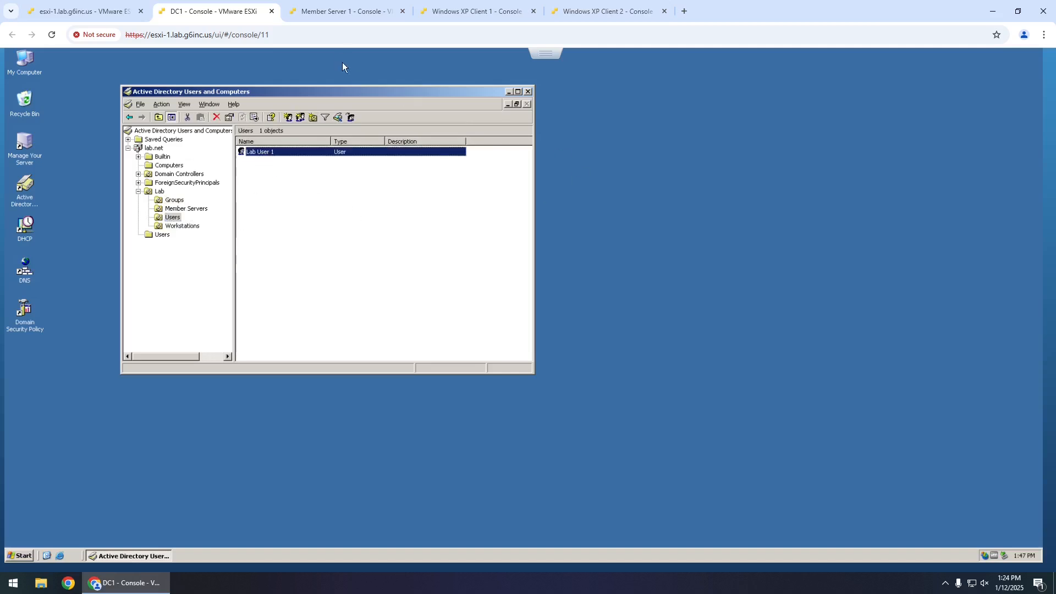
left_click(345, 12)
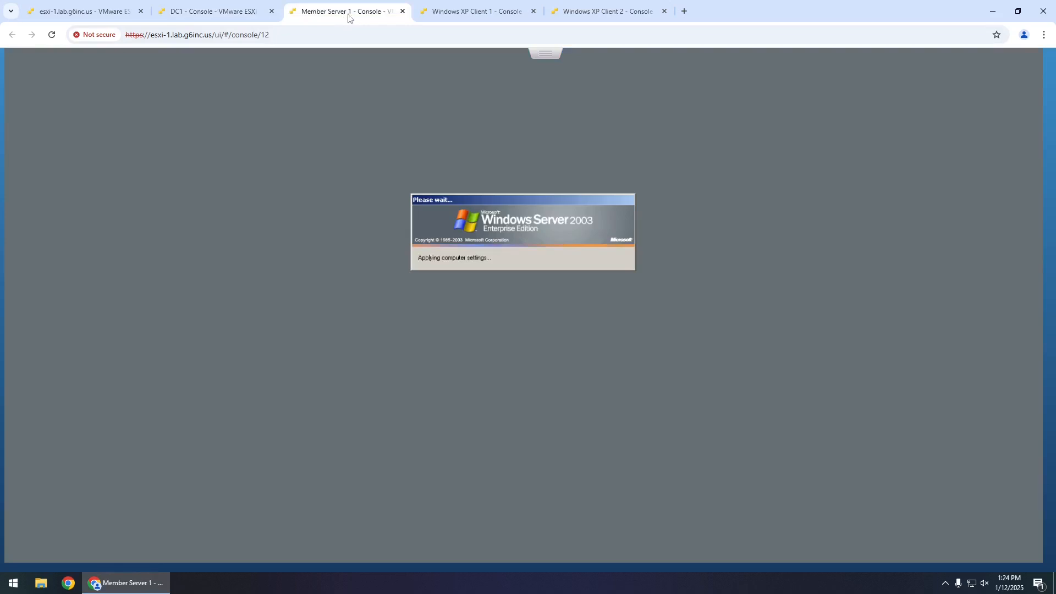
left_click(477, 15)
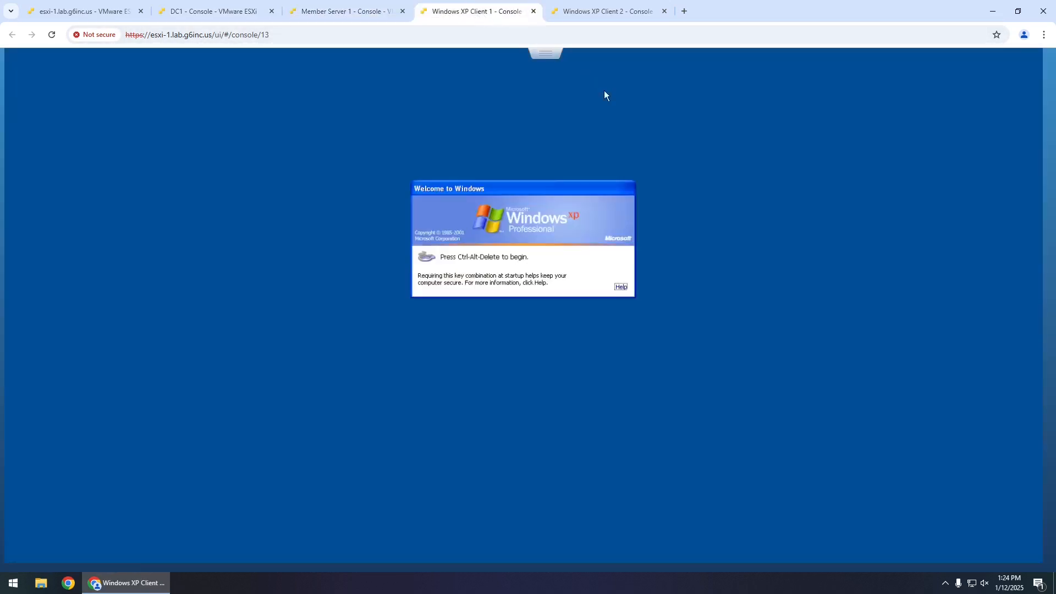
left_click(544, 54)
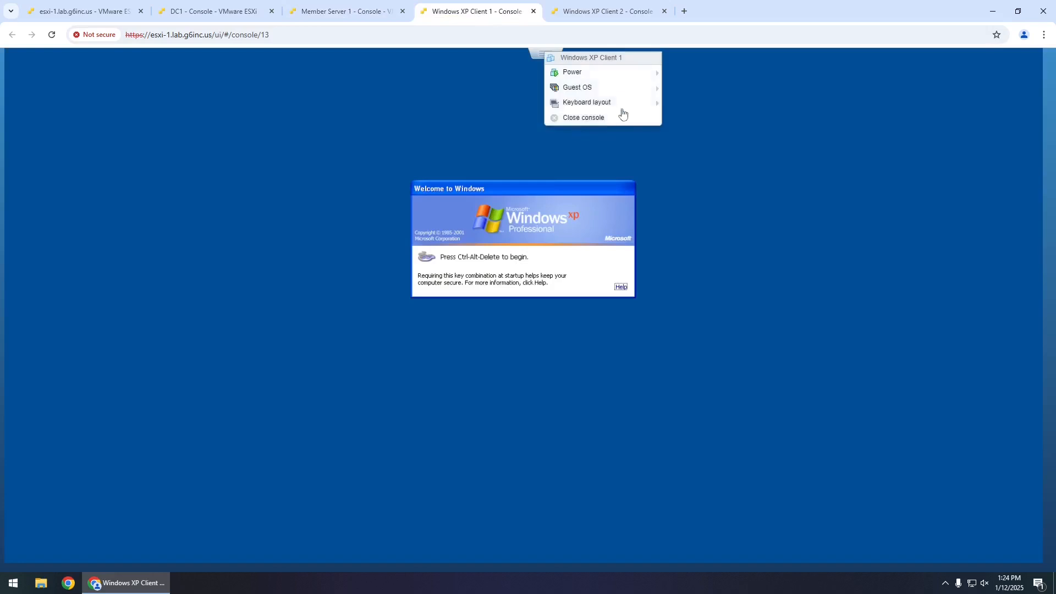
mouse_move(645, 91)
mouse_move(715, 122)
left_click(792, 123)
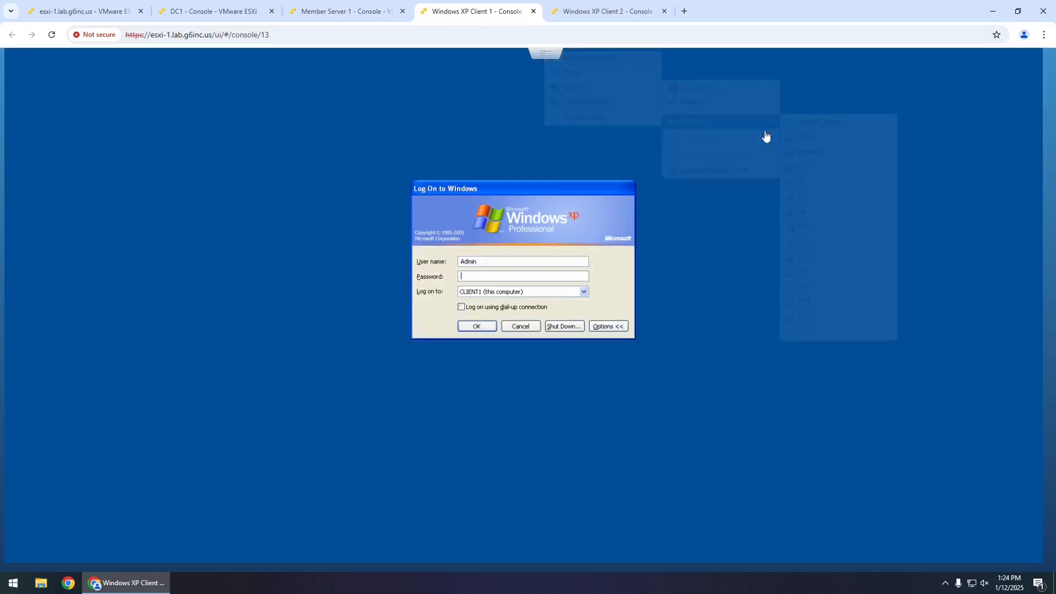
- Log Windows XP Client 1 on to the LAB domain as user1 with its password
left_click(505, 293)
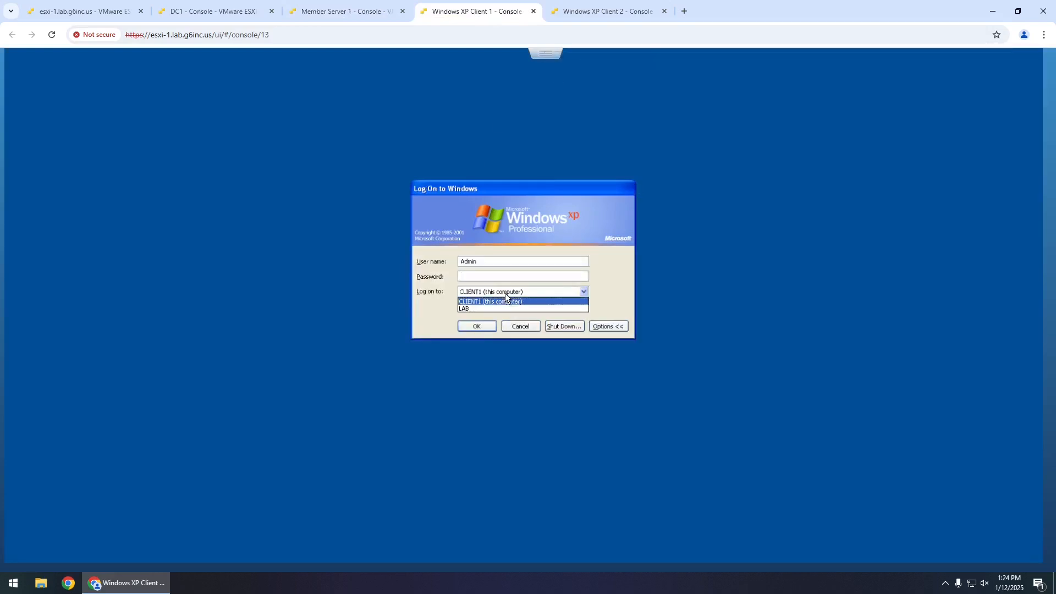
left_click(492, 306)
left_click_drag(490, 265, 404, 261)
type("user1")
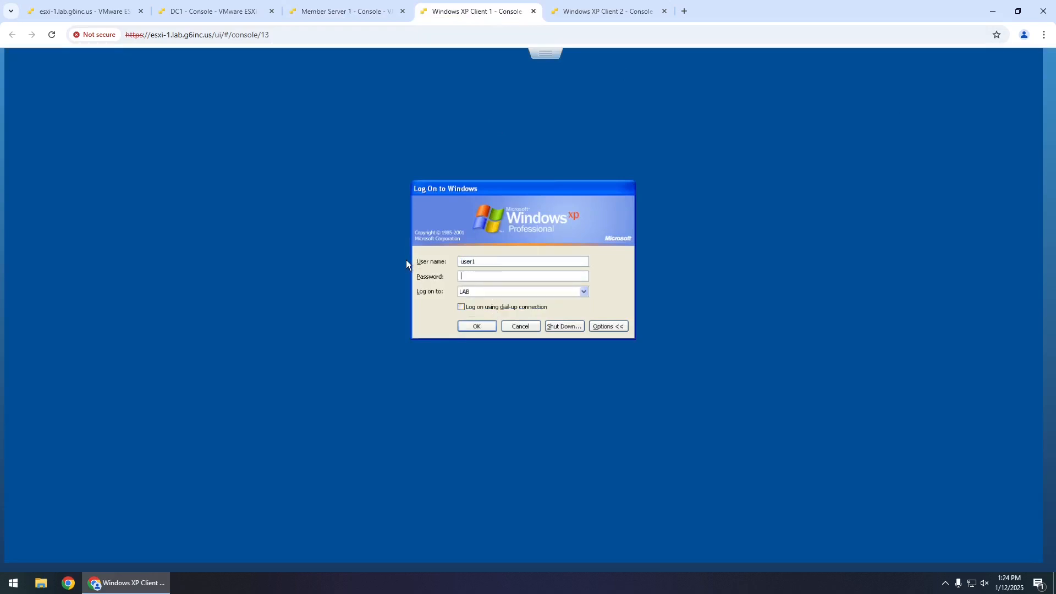
key("Tab")
type("P@ssw0rd")
key("Return")
- Send Ctrl-Alt-Delete to XP Client 2 and log it on to LAB with the user1 credentials
left_click(606, 11)
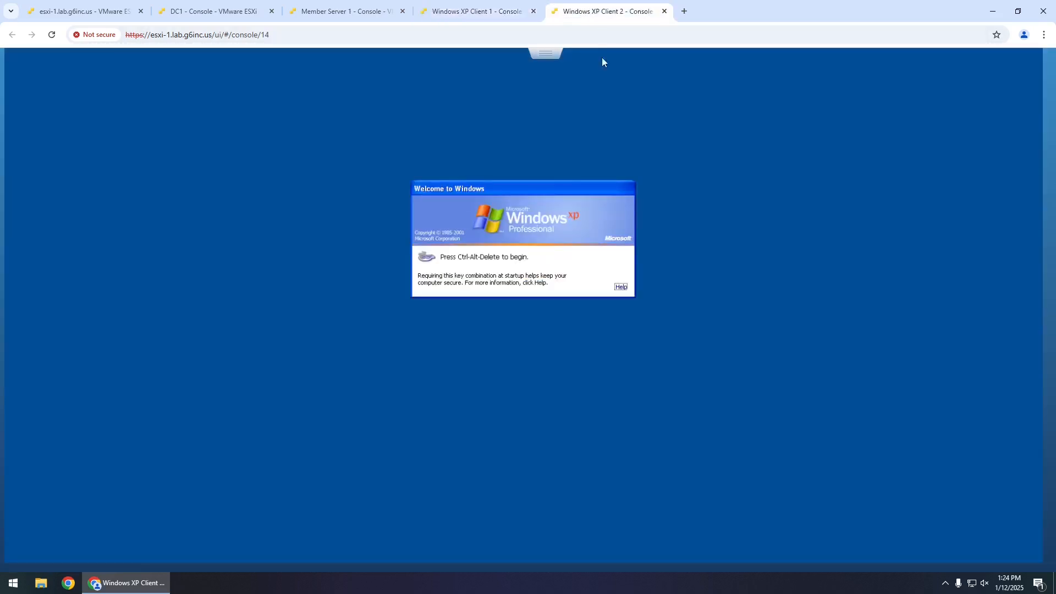
left_click(548, 53)
mouse_move(584, 93)
mouse_move(703, 127)
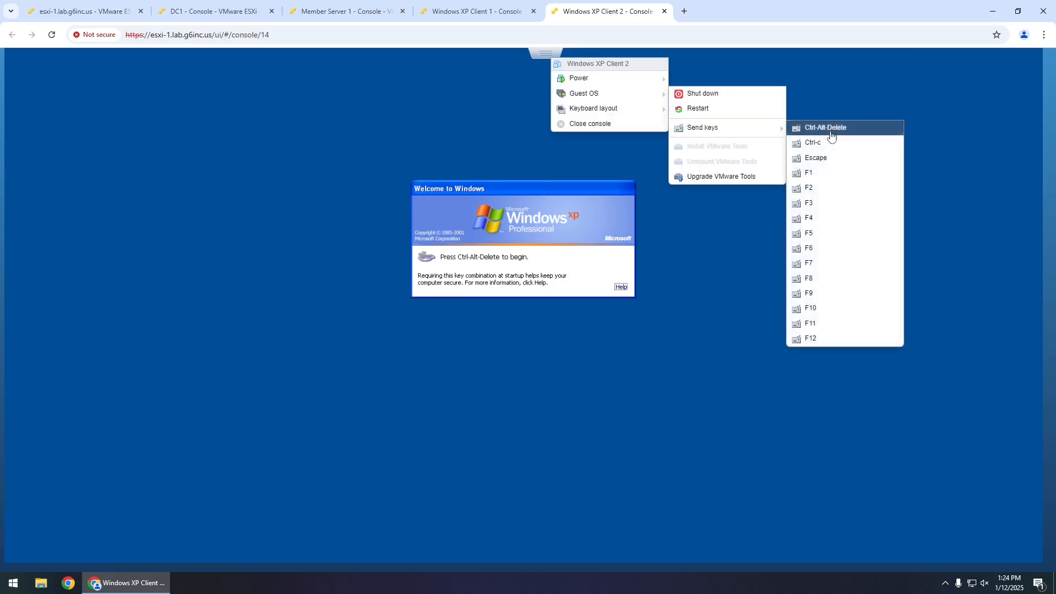
left_click(828, 132)
left_click(480, 293)
left_click(480, 306)
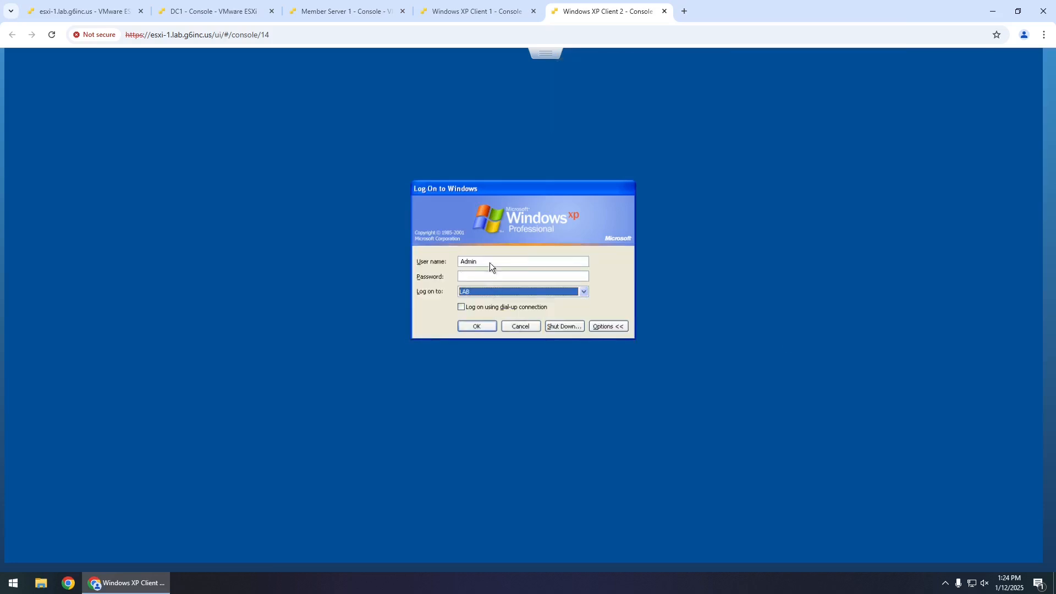
double_click(489, 263)
type("u")
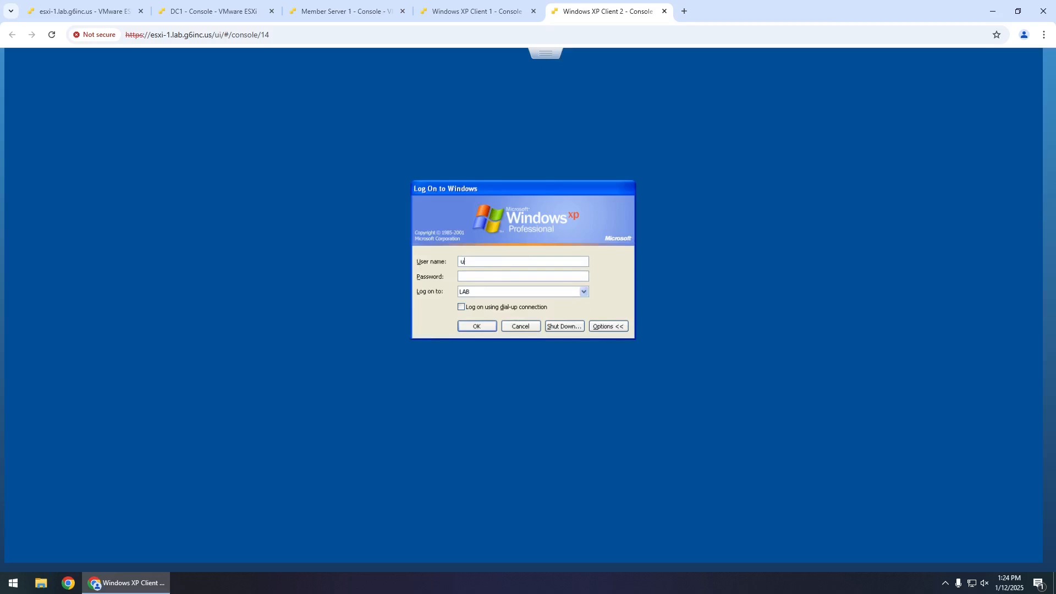
type("ser1Password")
key("Return")
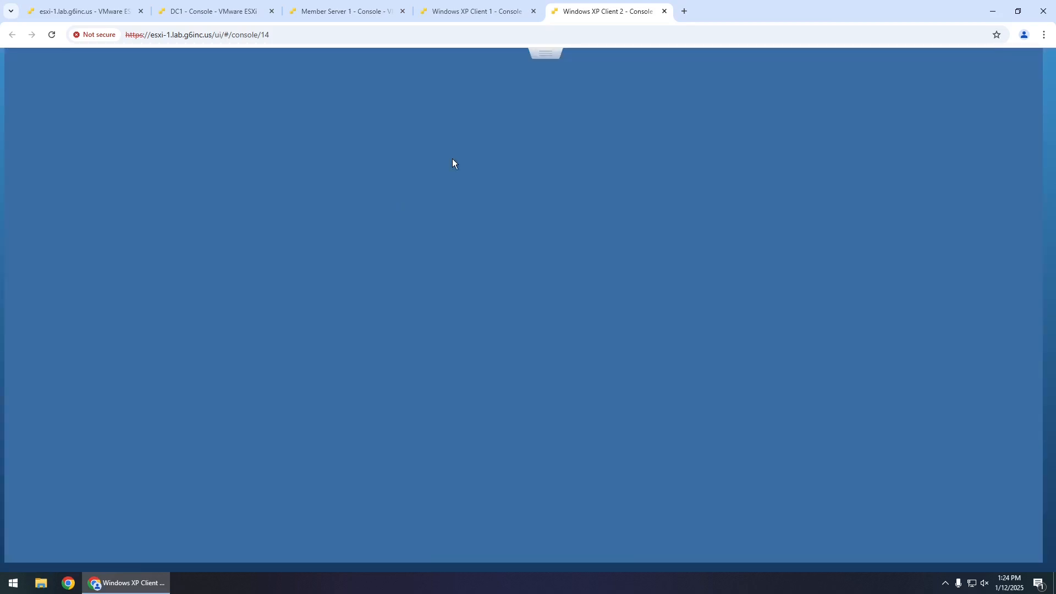
left_click(477, 14)
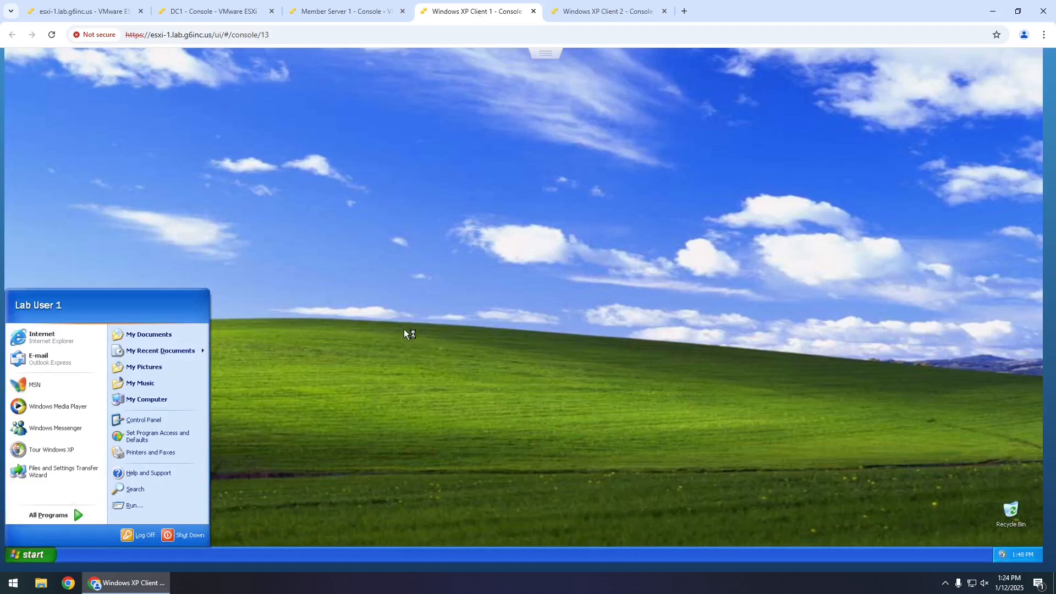
- Review the Member Of groups in Lab User 1's properties, then cancel
left_click(331, 15)
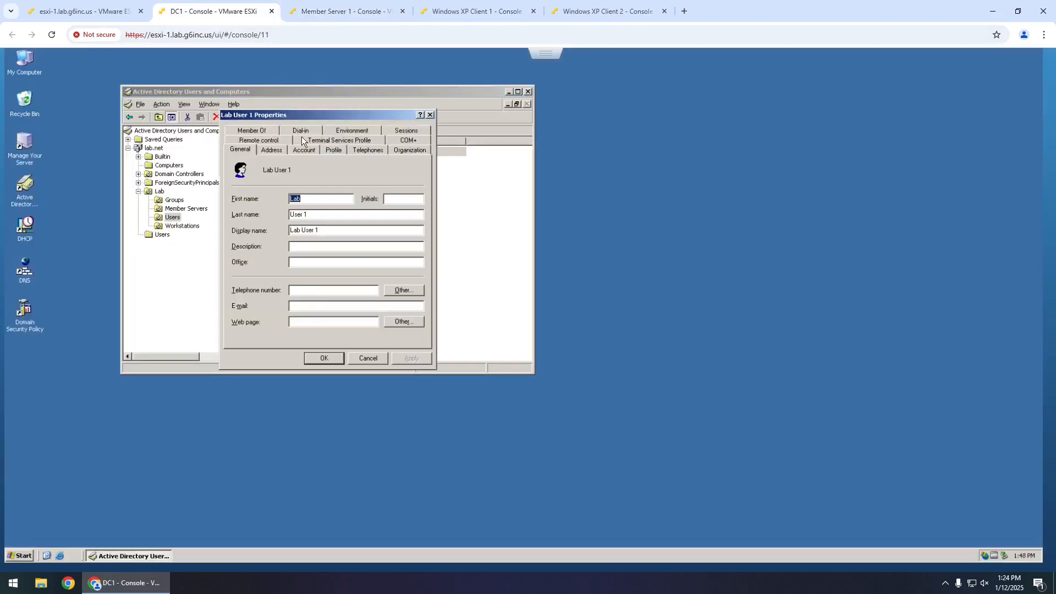
left_click(259, 131)
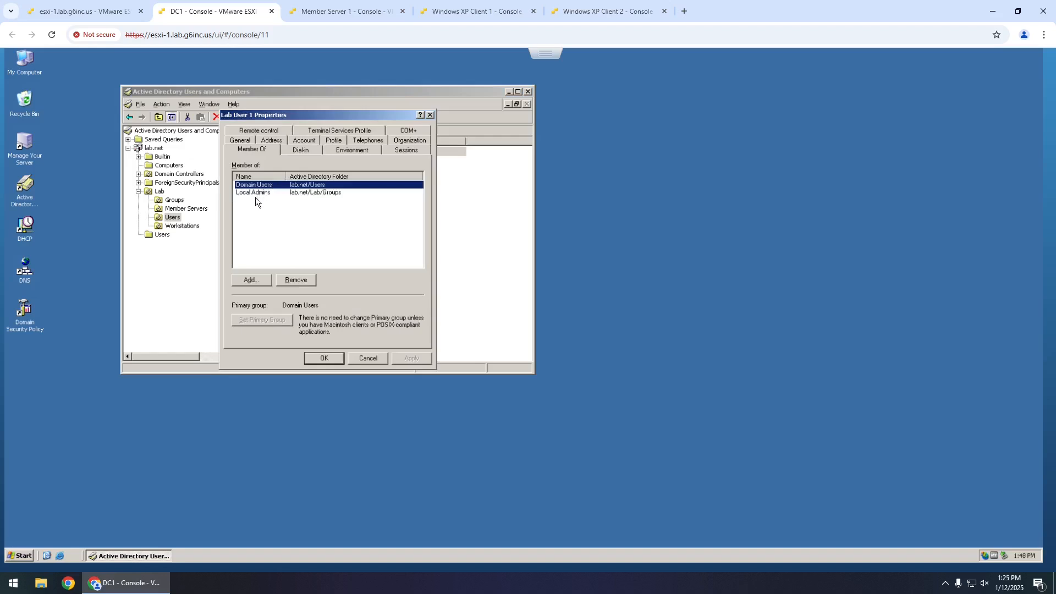
left_click(364, 355)
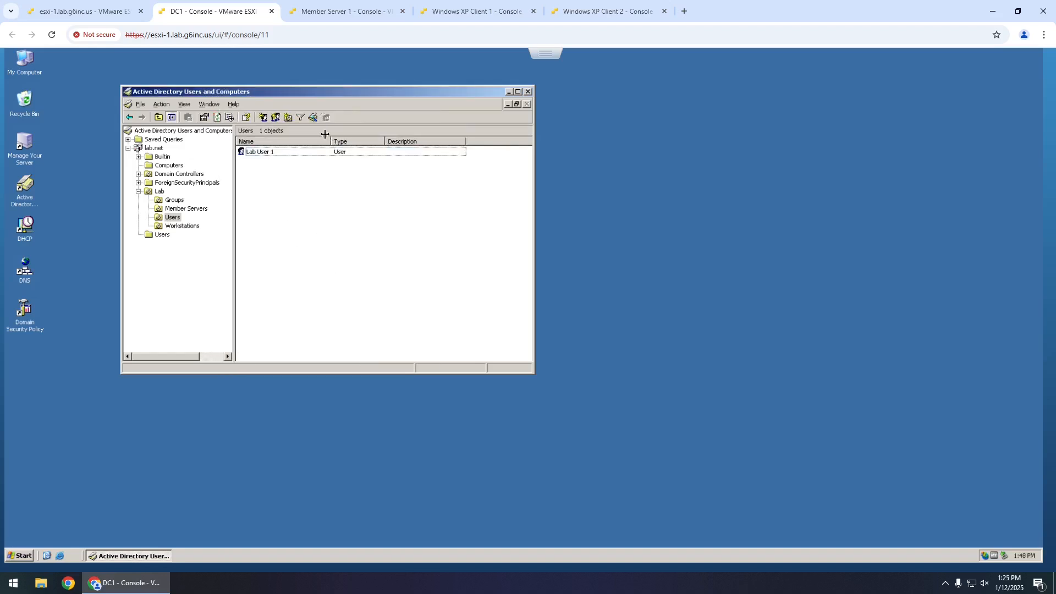
- Create the domain user Lab User 2 with logon name user2 and a confirmed password
left_click(263, 118)
type("Lab User 2")
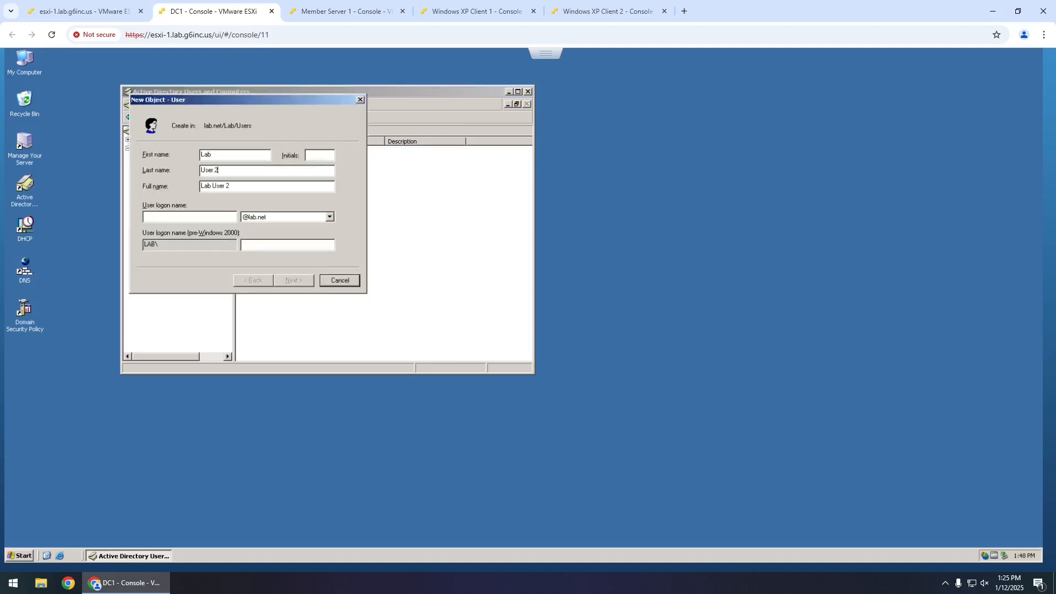
key("Tab")
key("Tab")
type("user2")
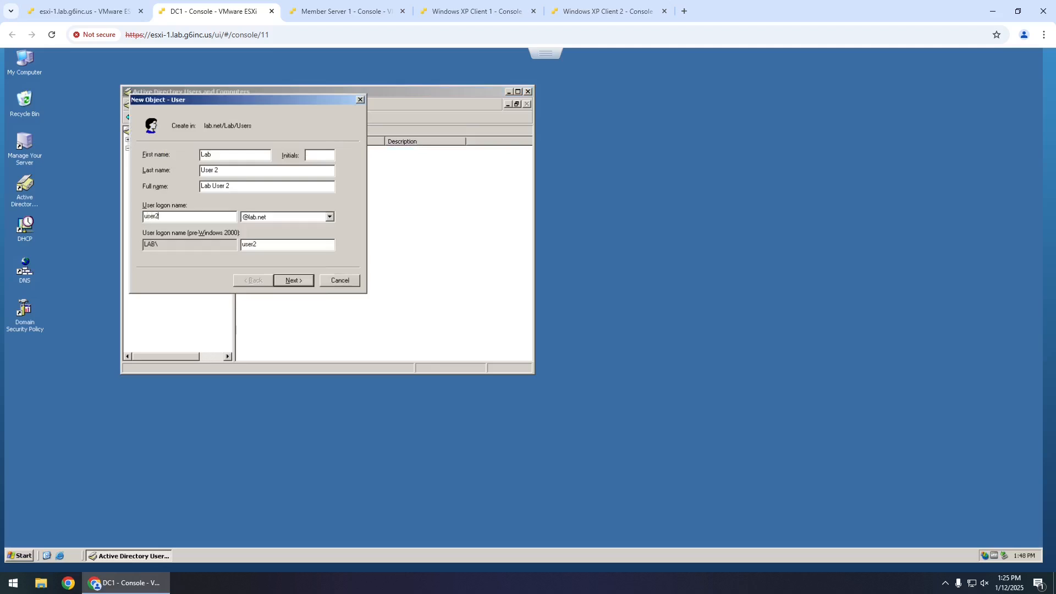
key("Return")
type("•••••••••")
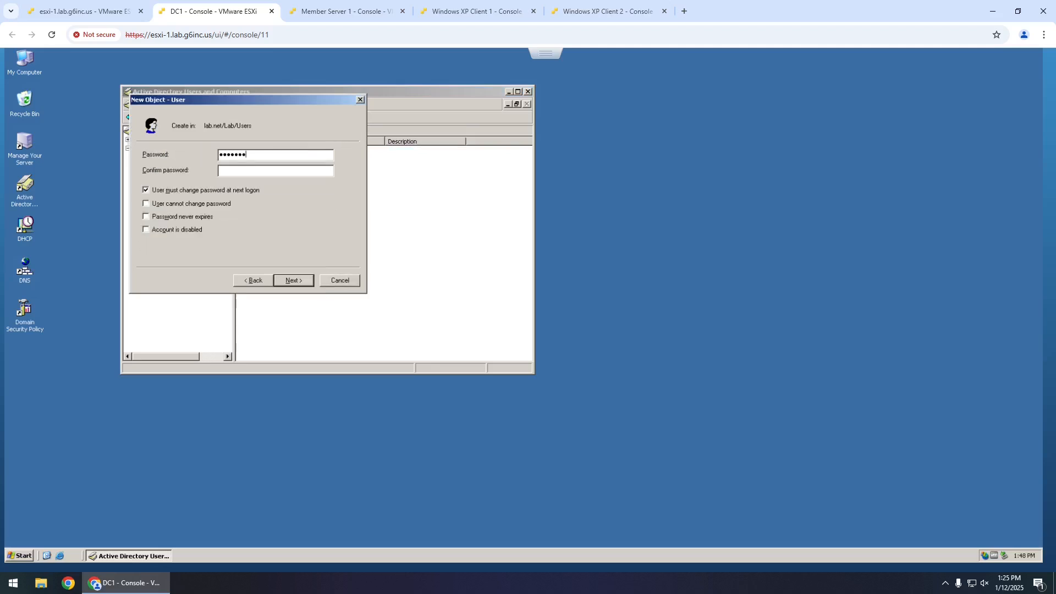
key("Tab")
type("•••••••••")
left_click(300, 280)
left_click(299, 282)
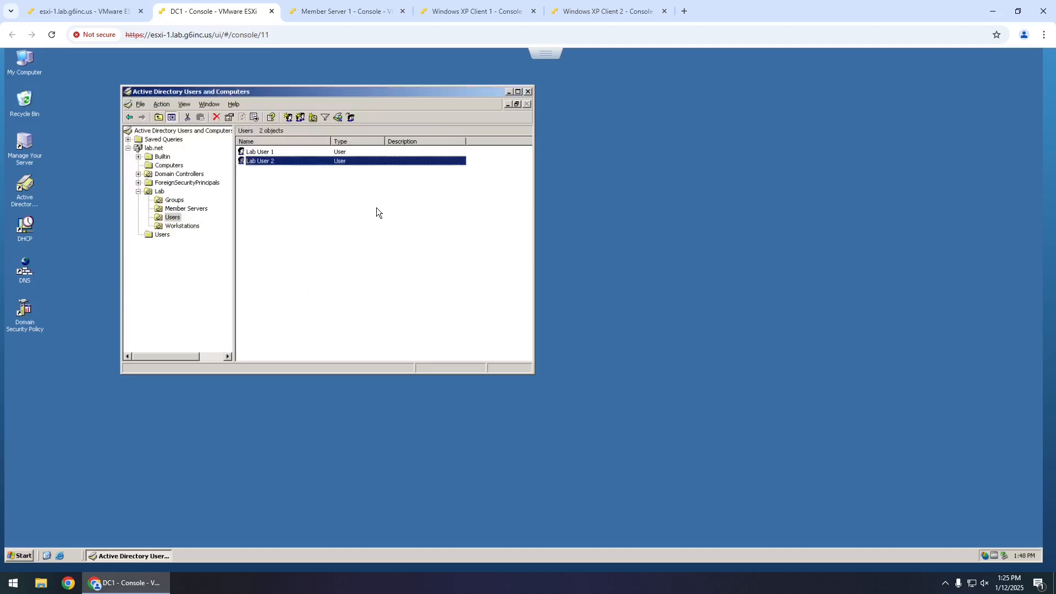
left_click(595, 16)
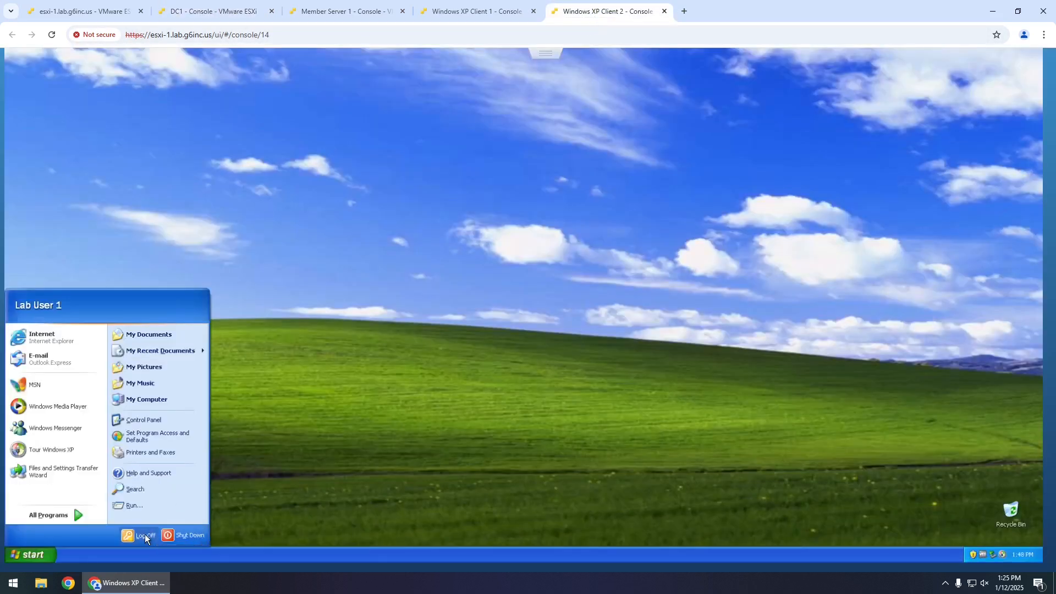
- Log the current user off XP Client 2 and bring up the Ctrl-Alt-Delete logon prompt
left_click(141, 535)
left_click(504, 317)
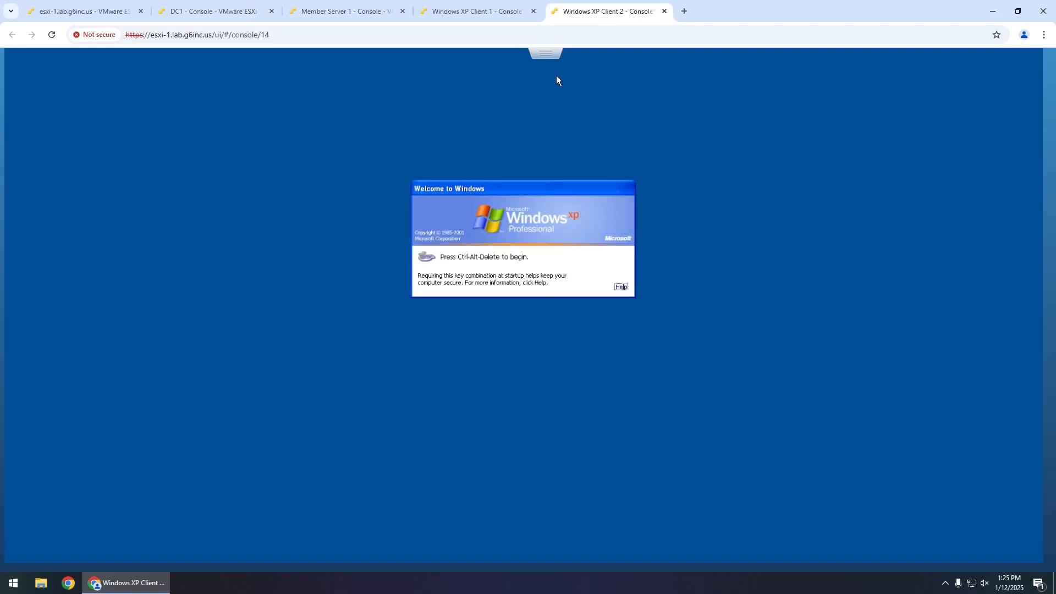
left_click(546, 53)
mouse_move(651, 94)
mouse_move(756, 132)
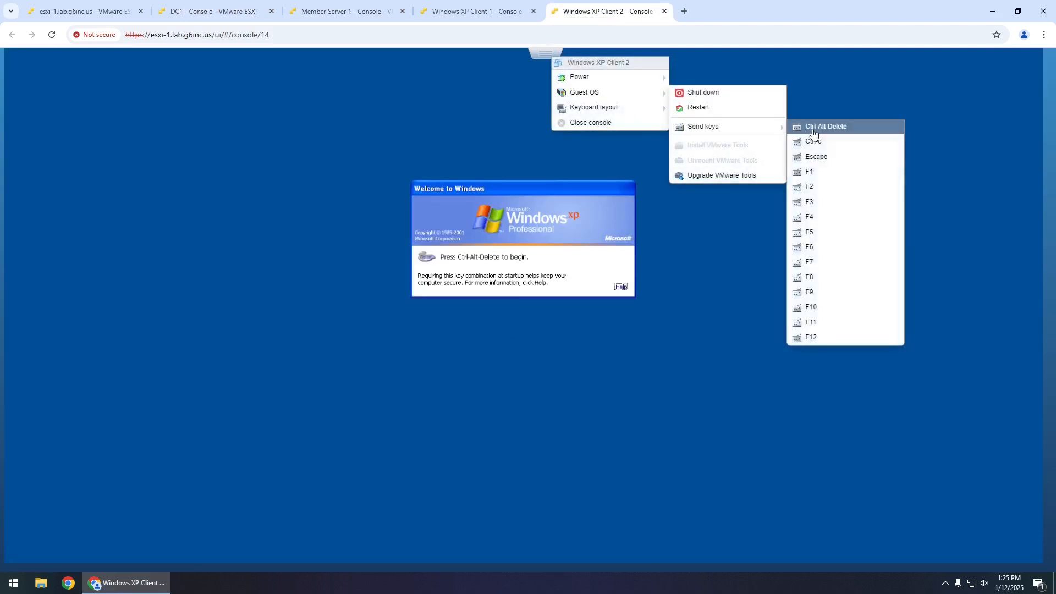
left_click(825, 126)
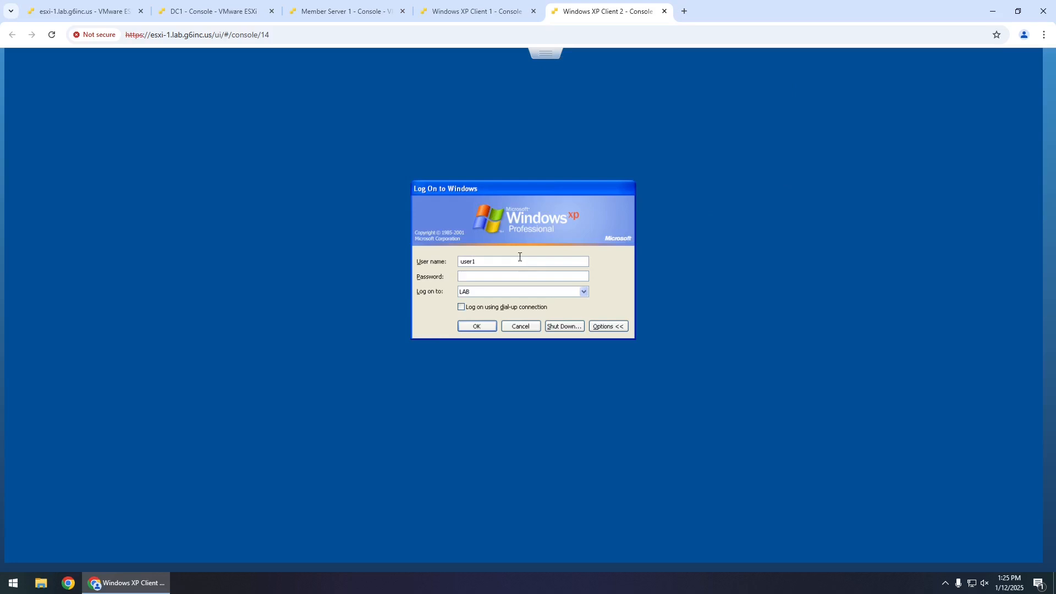
- Log on as Lab User 2 and set the required new password
type("••••••••")
key("Return")
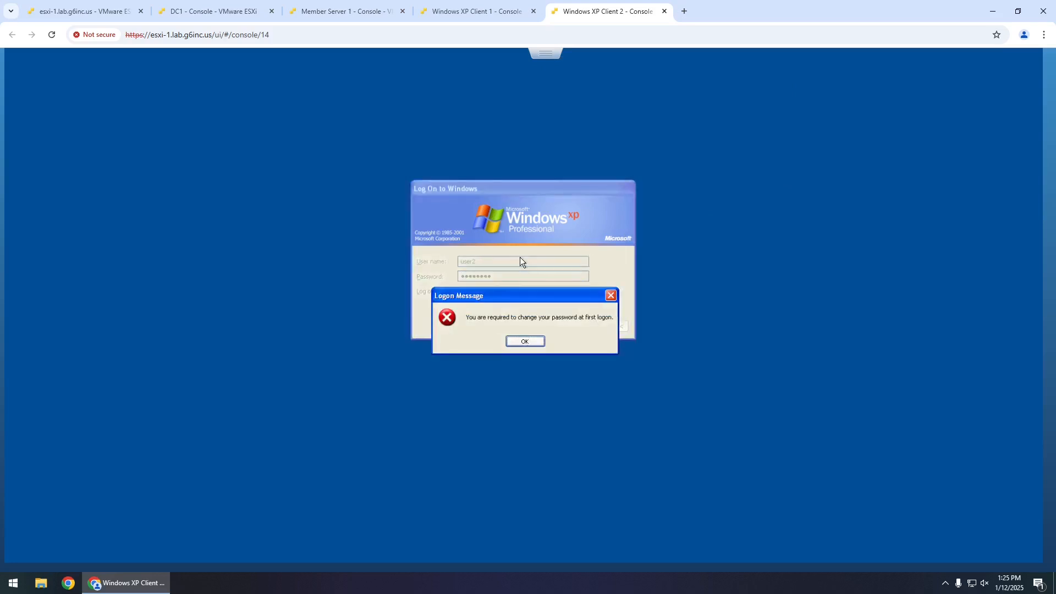
left_click(525, 342)
type("•••••••")
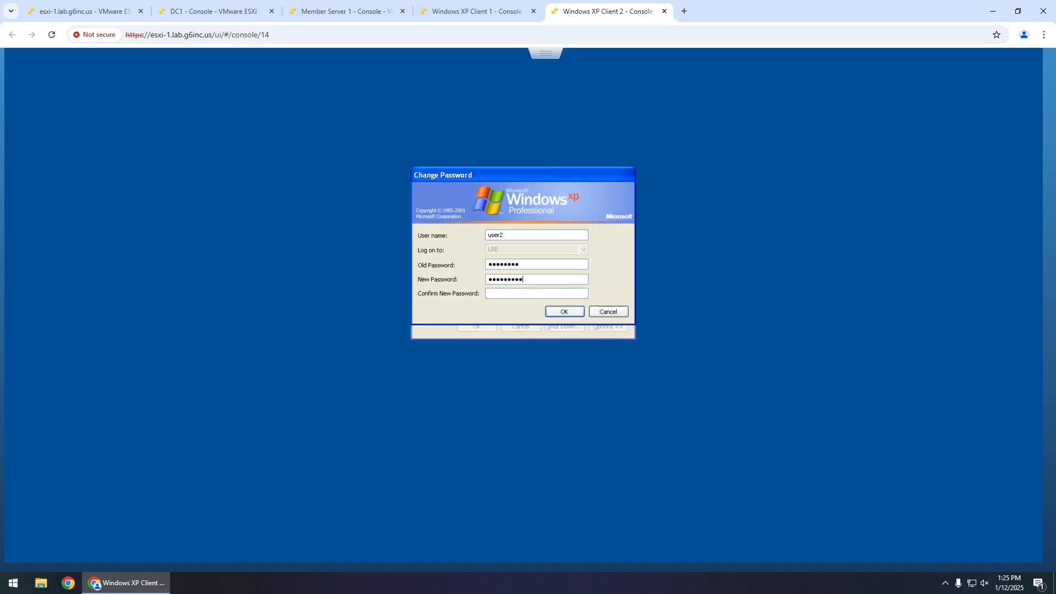
type("•••••••••")
key("Return")
left_click(523, 340)
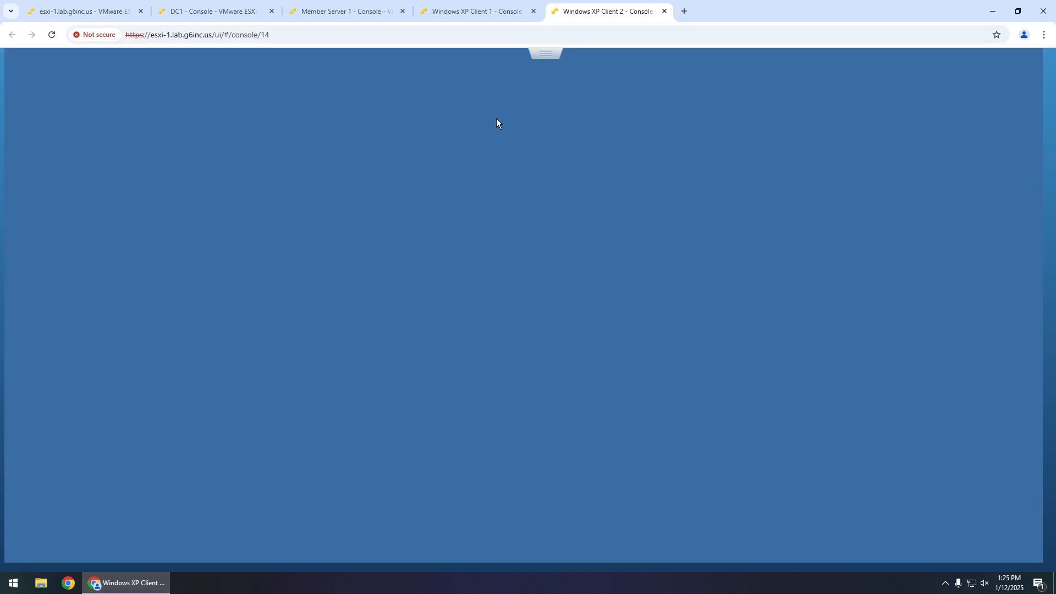
- Launch Domain Security Policy on DC1, then view Member Server 1, XP Client 1 and XP Client 2
left_click(352, 14)
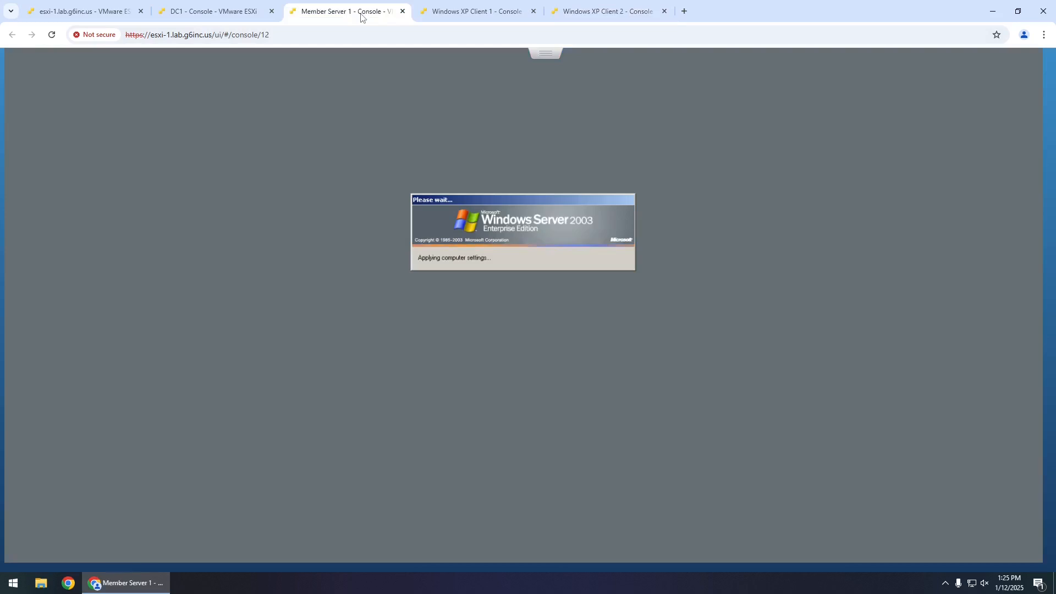
left_click(245, 15)
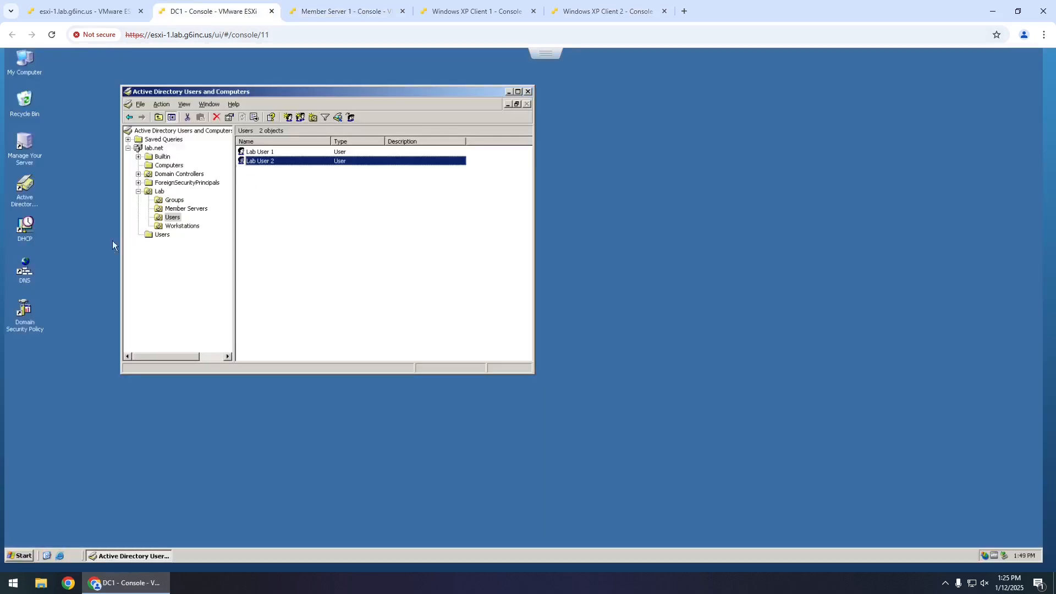
double_click(25, 312)
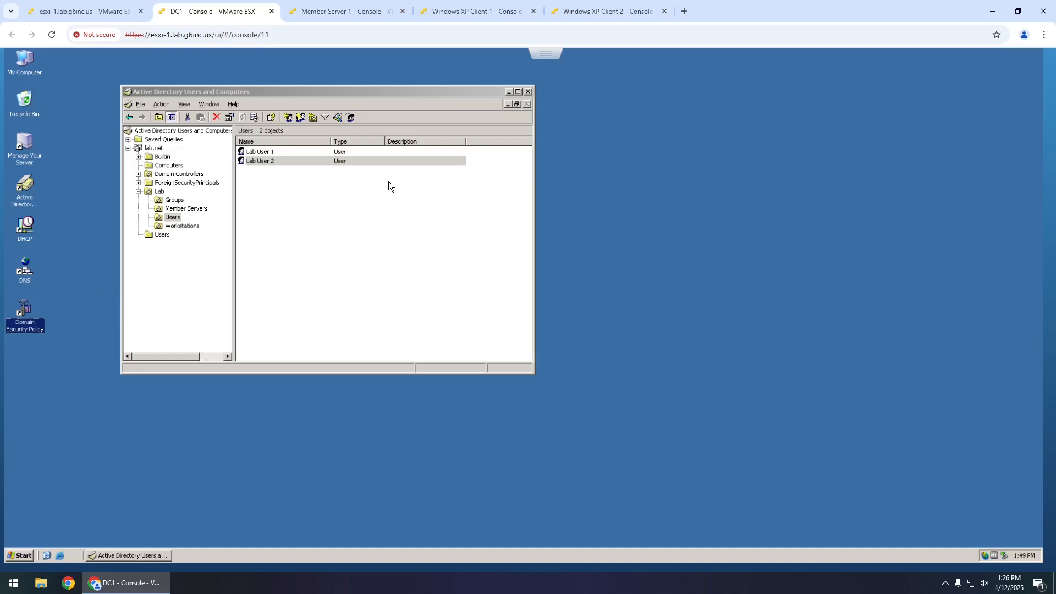
left_click(368, 13)
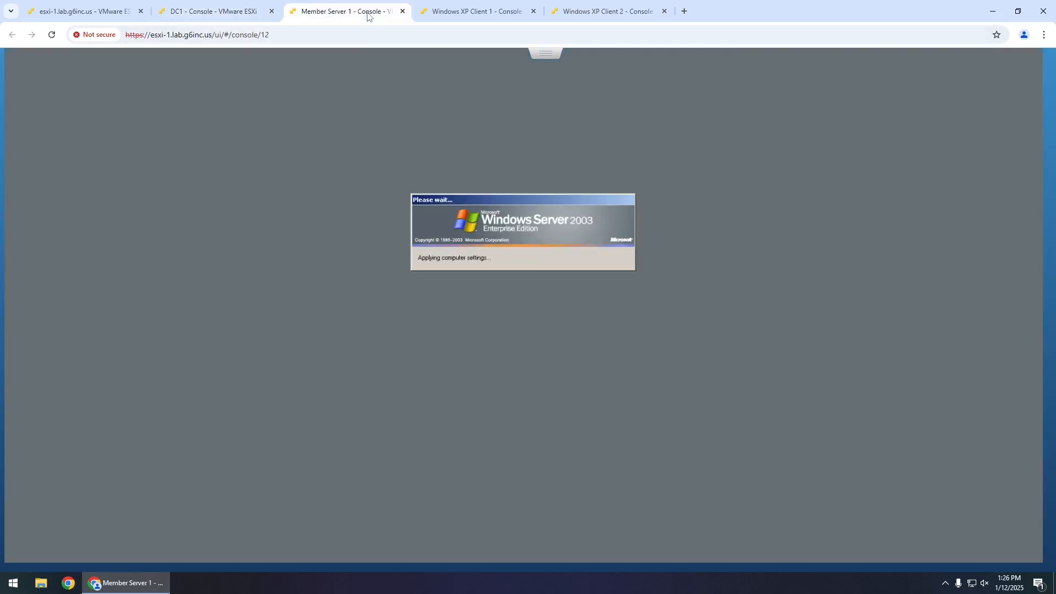
left_click(470, 15)
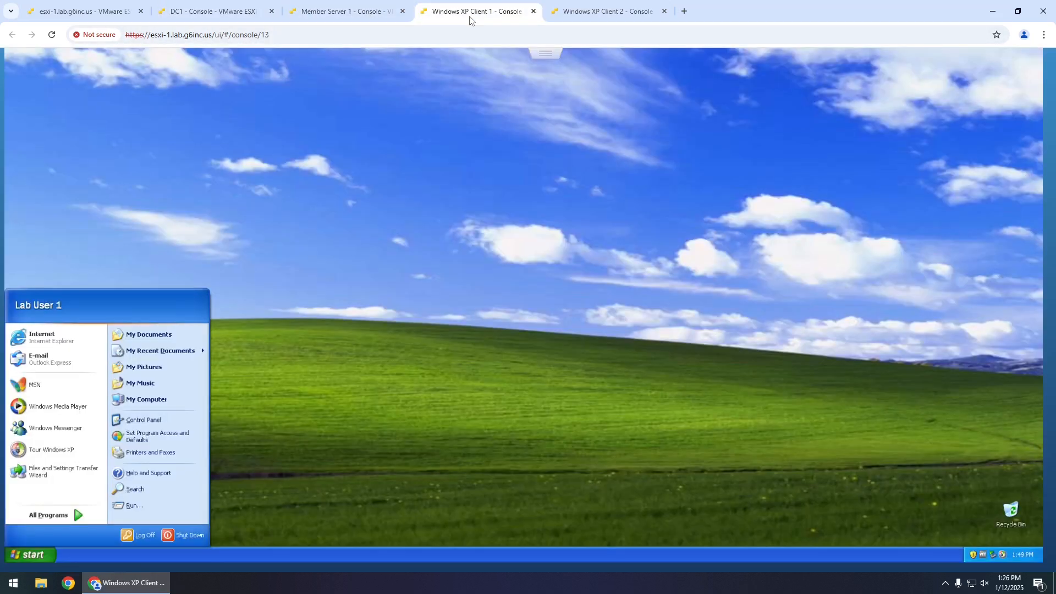
left_click(568, 15)
left_click(477, 15)
- Show My Computer on the desktop of XP Client 1 and XP Client 2
right_click(163, 399)
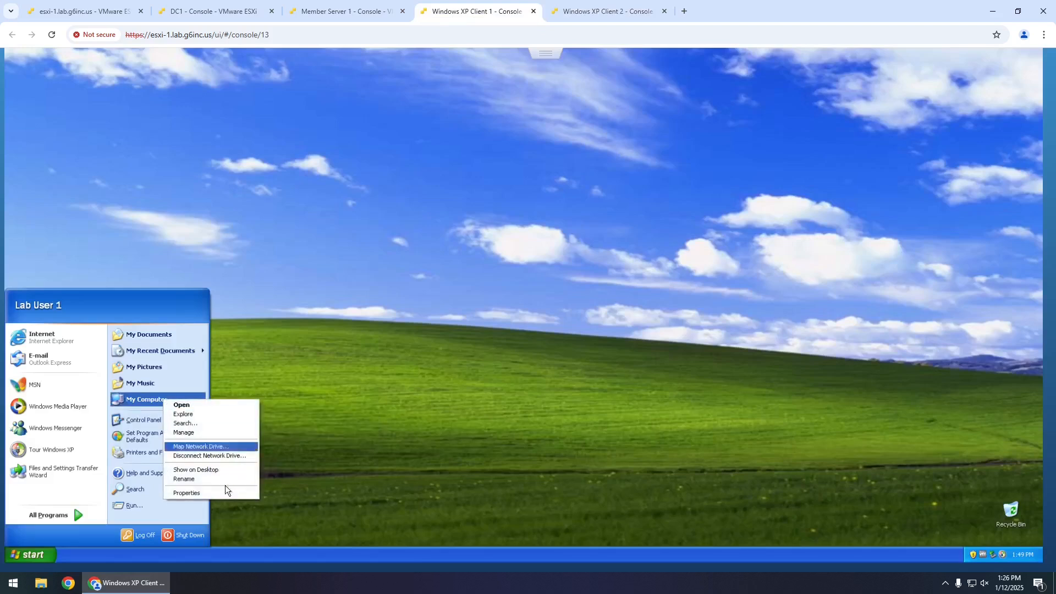
left_click(225, 471)
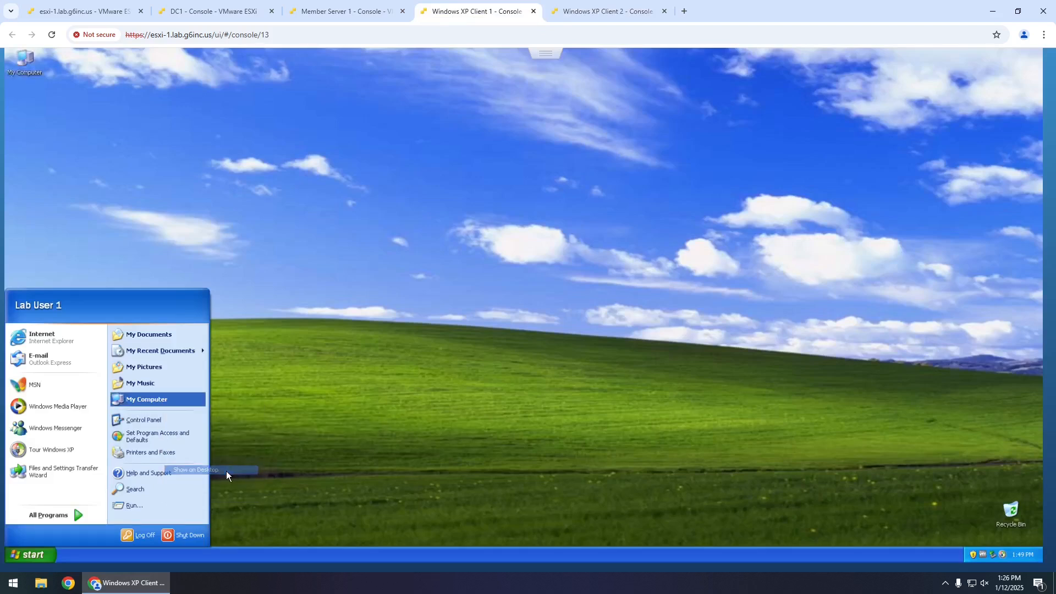
left_click(602, 11)
right_click(150, 398)
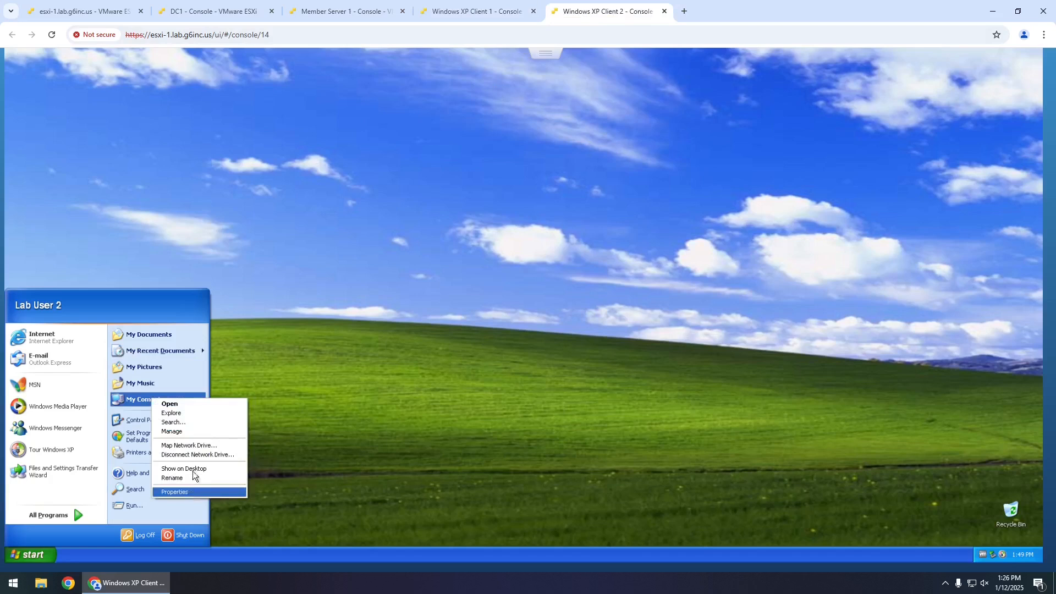
left_click(198, 469)
- Move the Recycle Bin to the top-left under My Computer on both XP clients
left_click_drag(1006, 506, 49, 97)
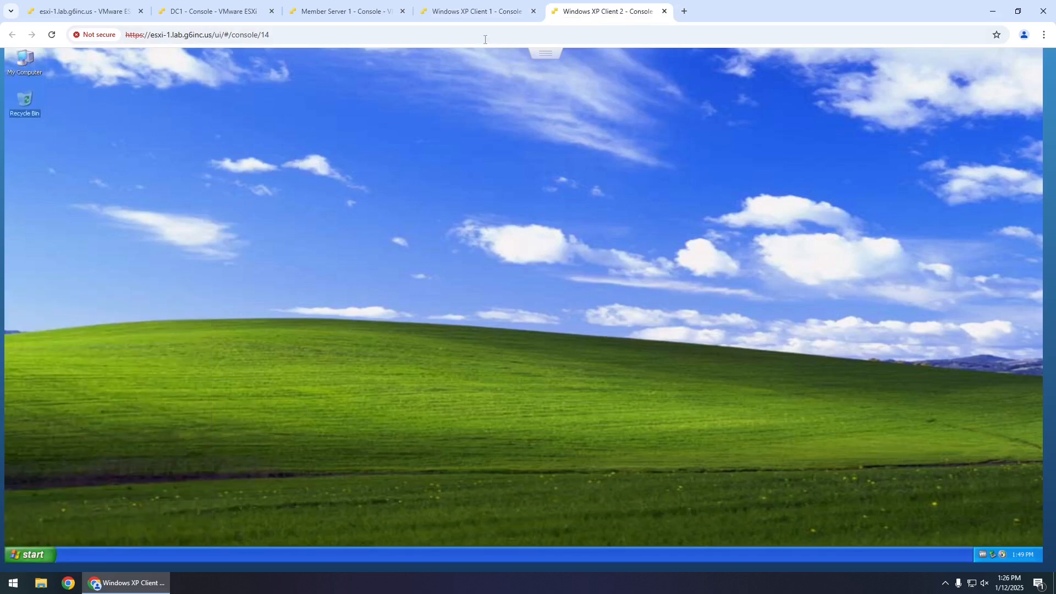
left_click(470, 13)
left_click_drag(1013, 507, 84, 114)
left_click(84, 124)
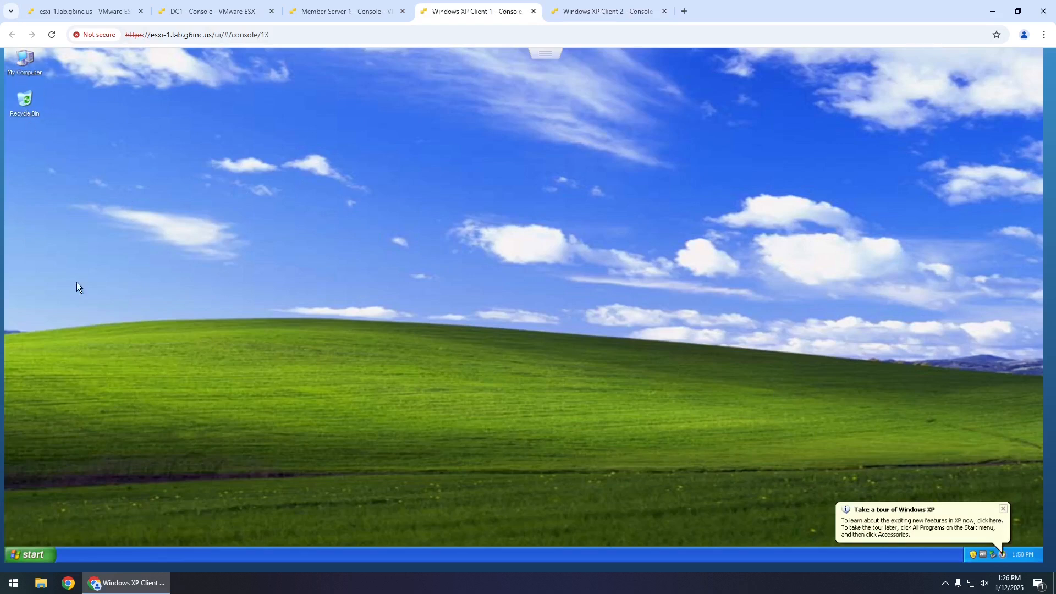
left_click(605, 11)
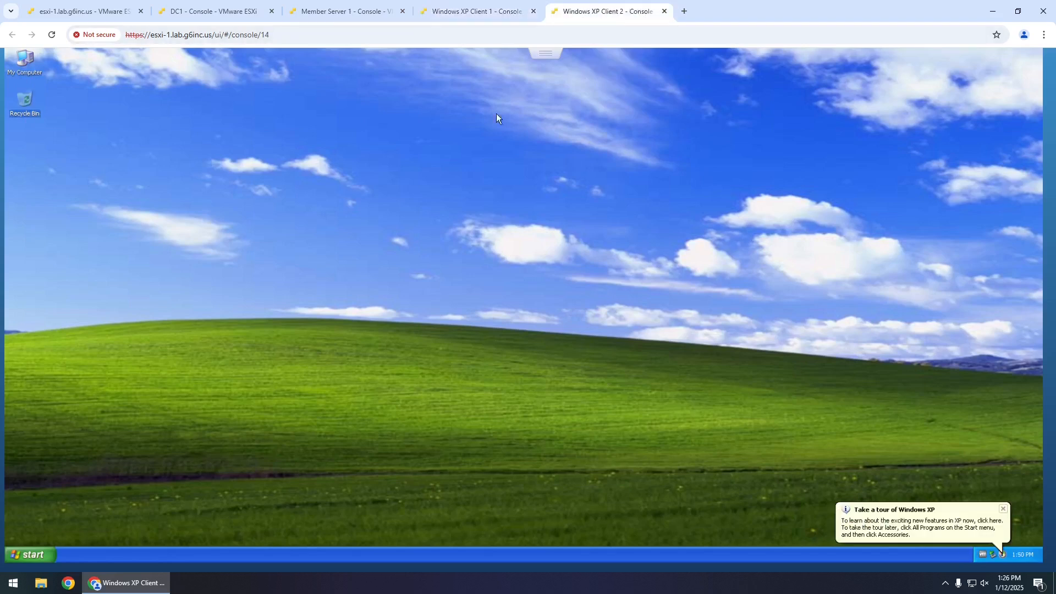
- Check XP Client 2's computer name and domain membership in System Properties
left_click(1004, 509)
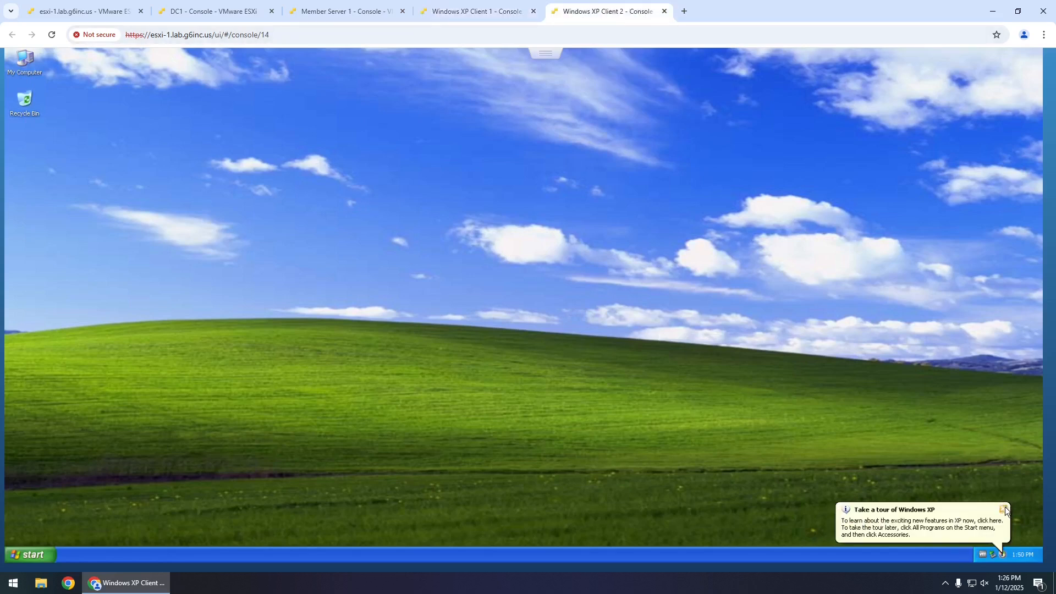
left_click(37, 553)
right_click(167, 398)
left_click(238, 492)
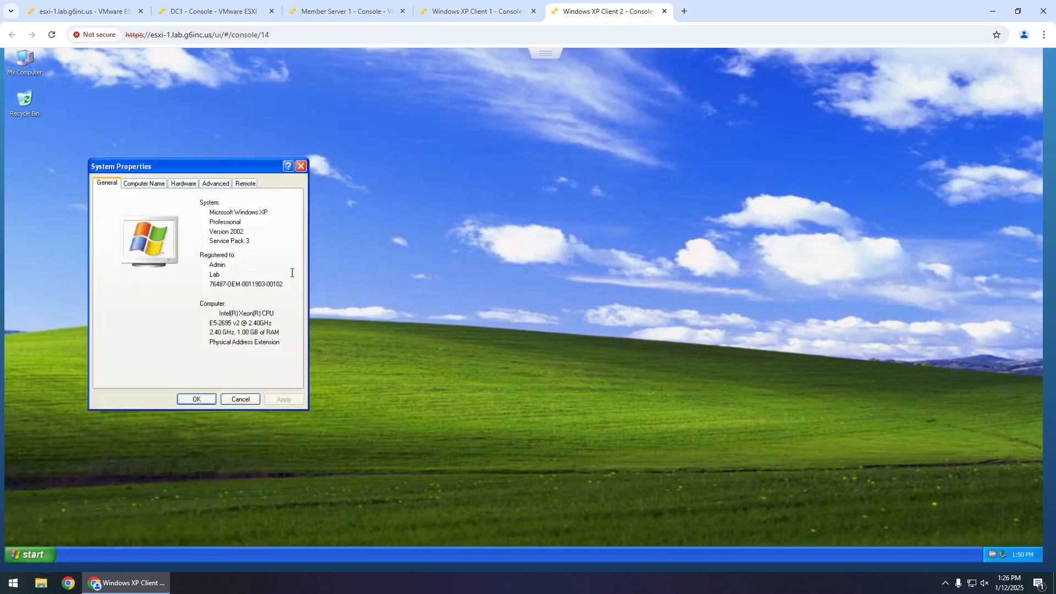
left_click(146, 184)
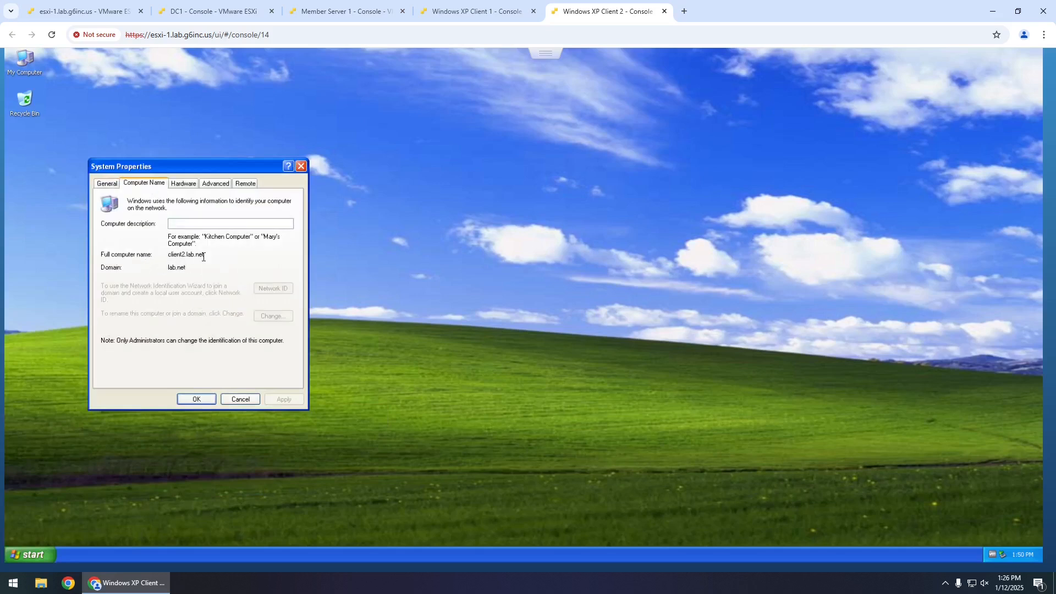
left_click(243, 400)
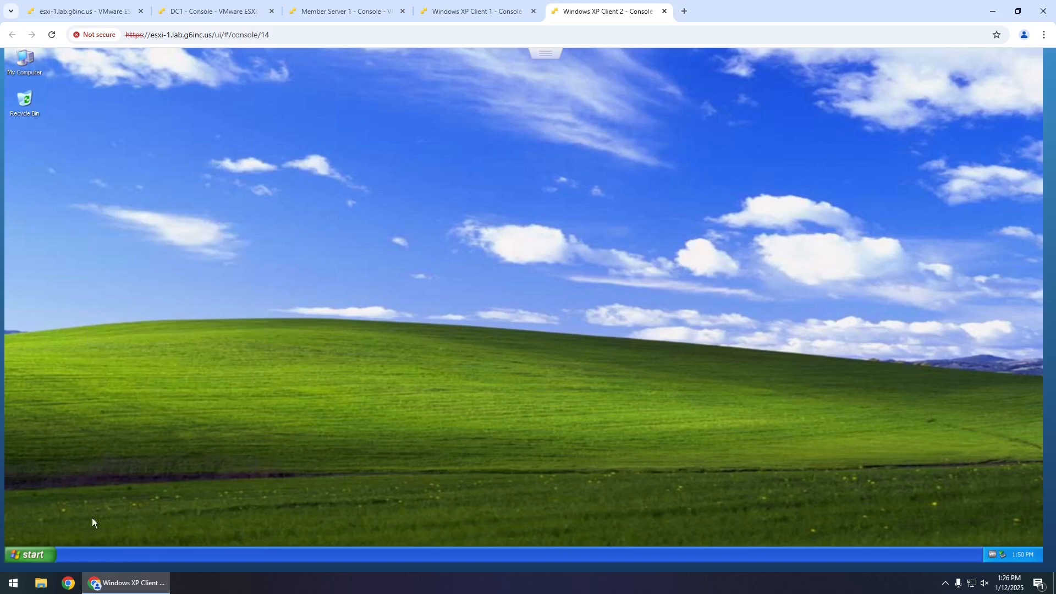
- Open a command prompt via Run with cmd and run 'ping client1'
left_click(46, 557)
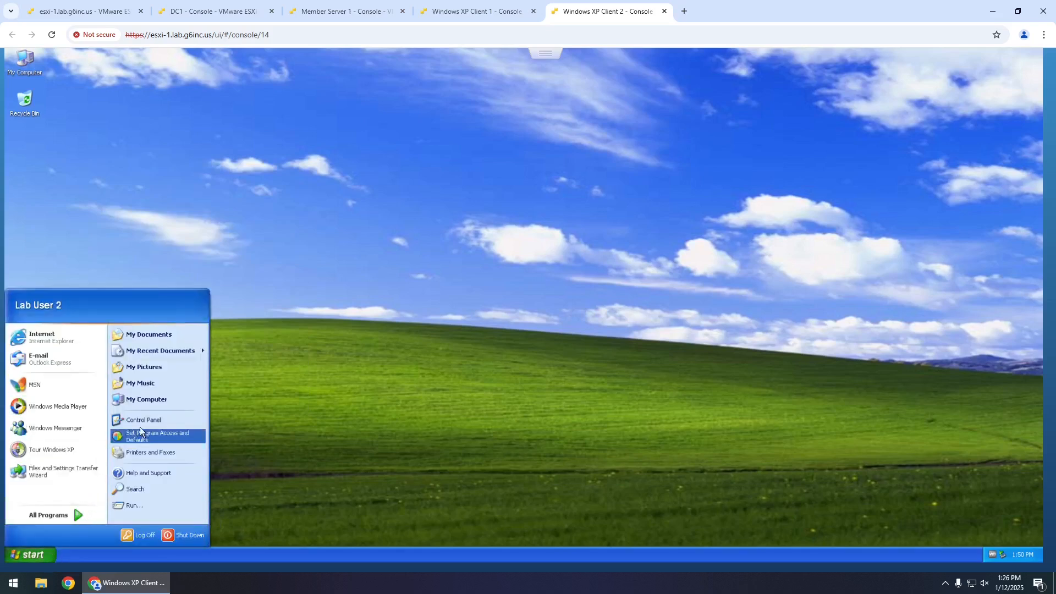
left_click(144, 502)
type("cmd")
key("Return")
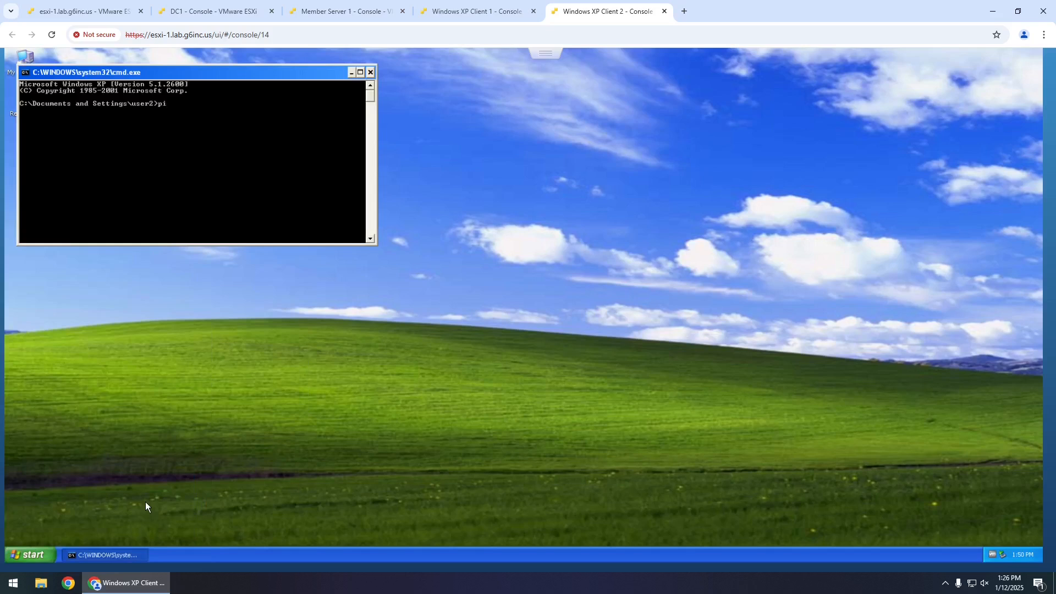
type("ping client1")
key("Return")
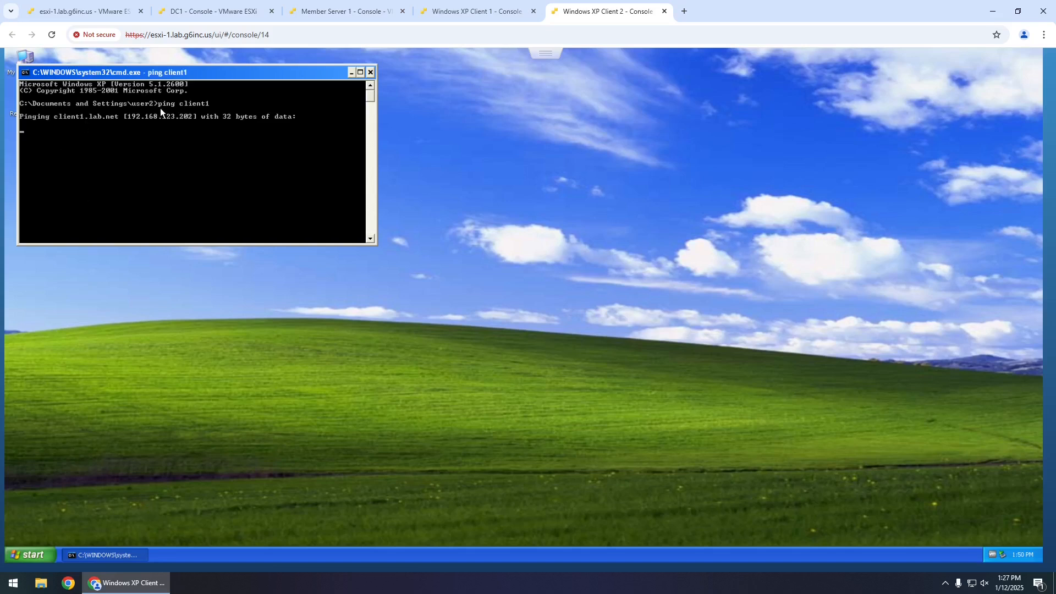
- Close the command prompt and view Windows Firewall on Client 2, leaving it unchanged
left_click(368, 71)
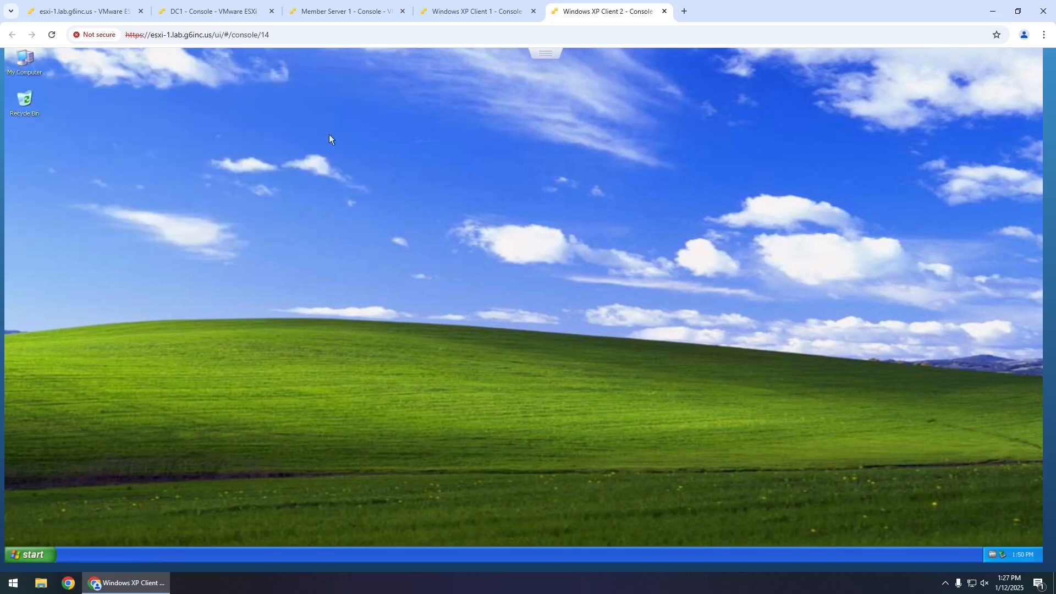
left_click(54, 557)
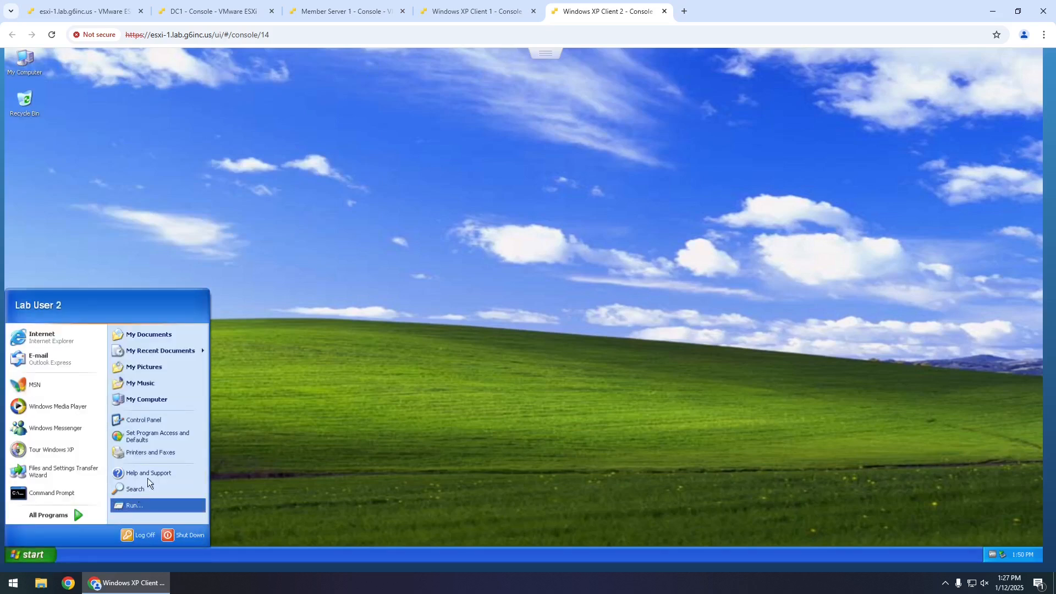
left_click(180, 420)
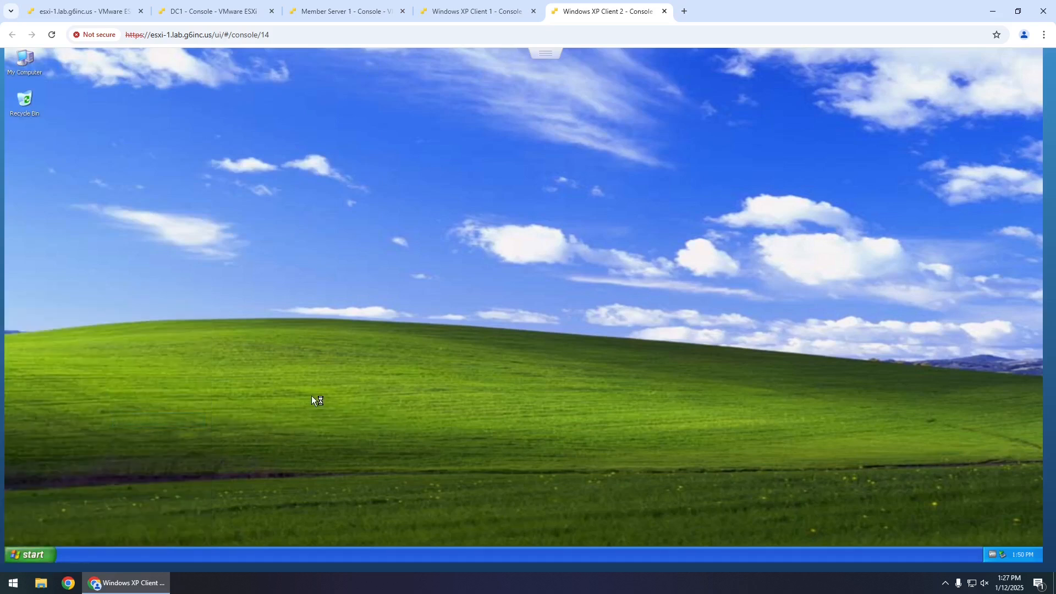
left_click(88, 174)
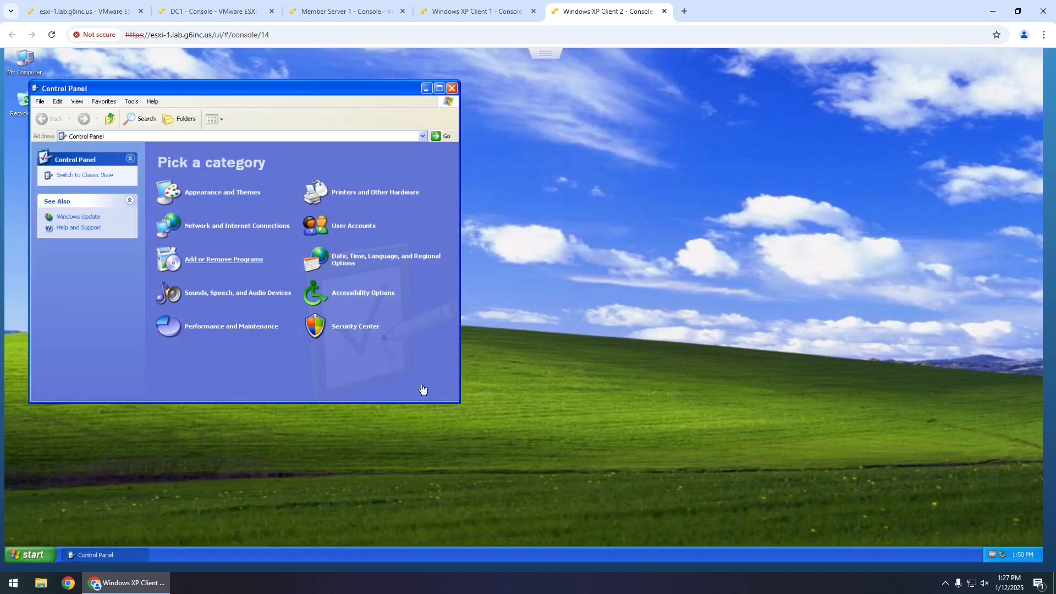
double_click(366, 277)
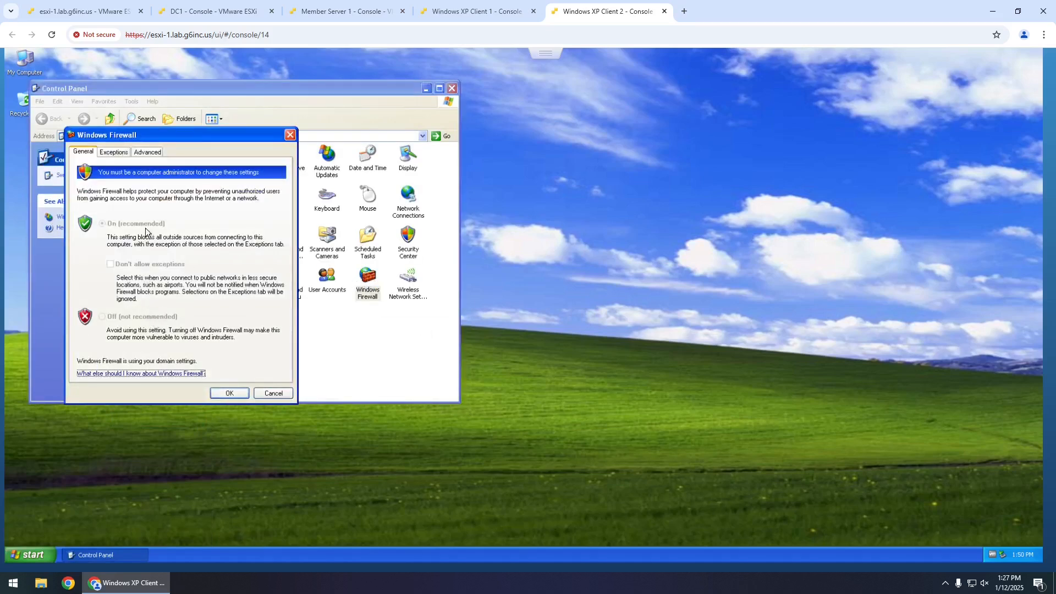
left_click(275, 393)
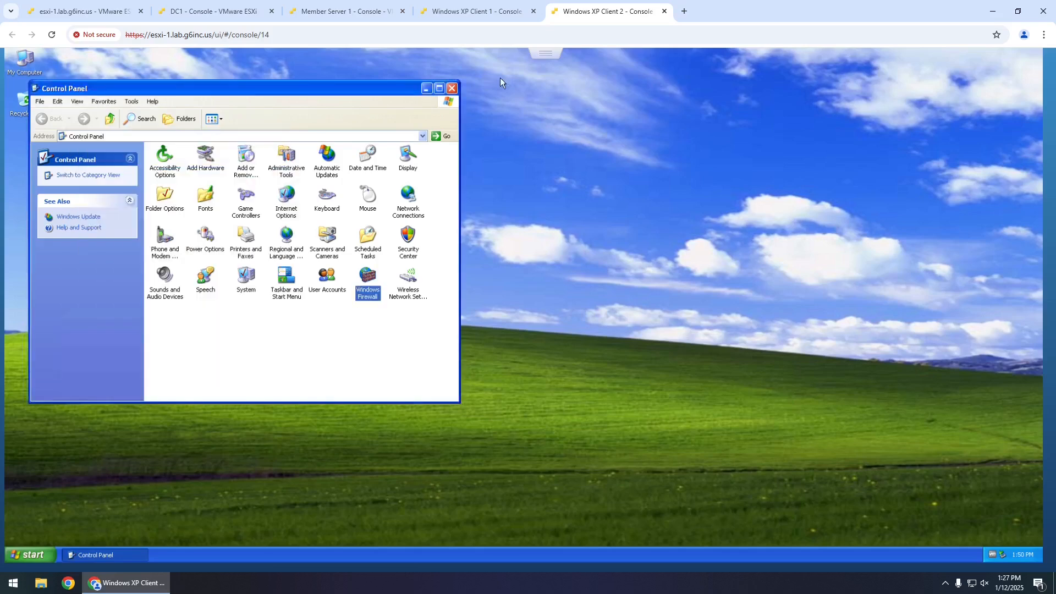
left_click(452, 88)
- Set Windows Firewall to Off on XP Client 1 from Control Panel's Classic View
left_click(476, 11)
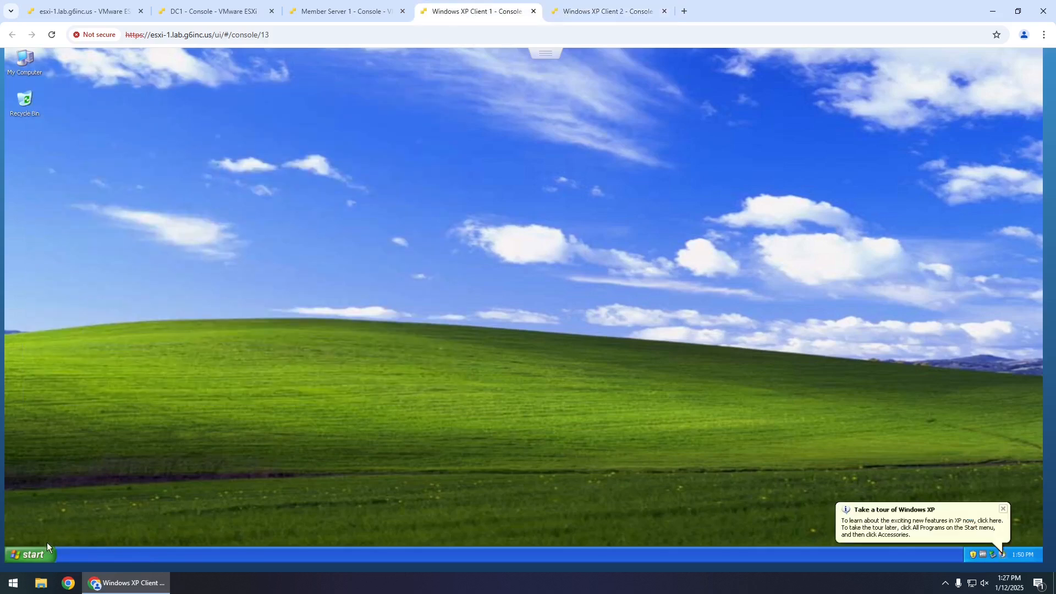
left_click(33, 555)
left_click(162, 420)
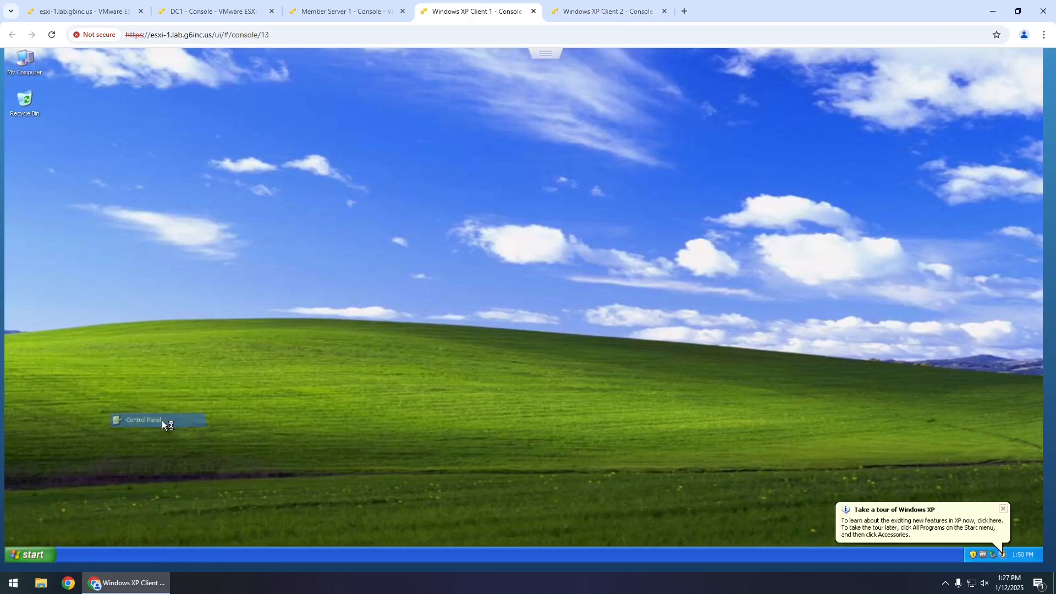
left_click(132, 237)
double_click(414, 352)
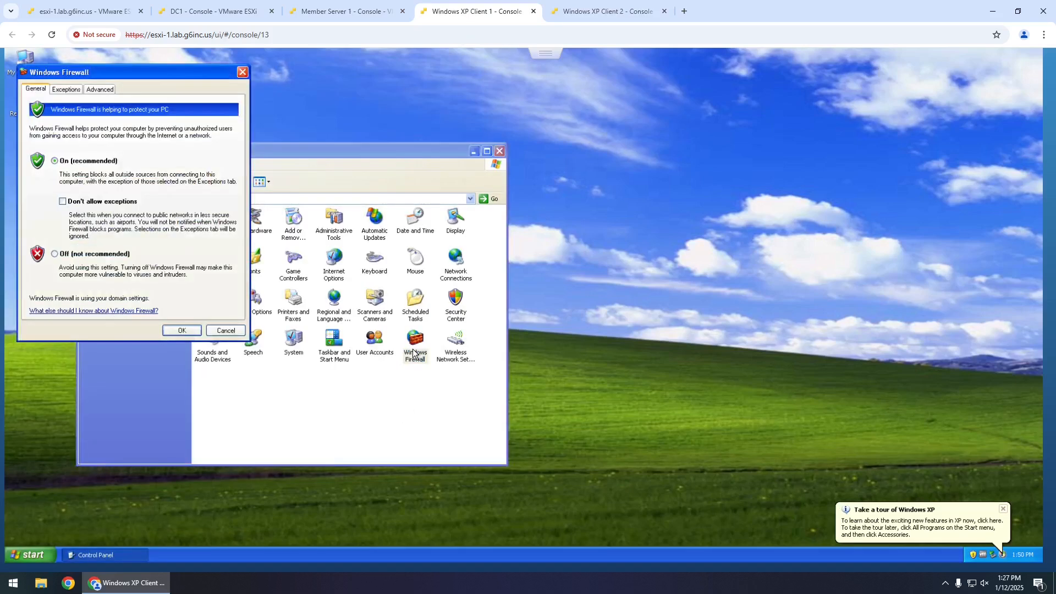
left_click(102, 255)
left_click(182, 330)
left_click(500, 151)
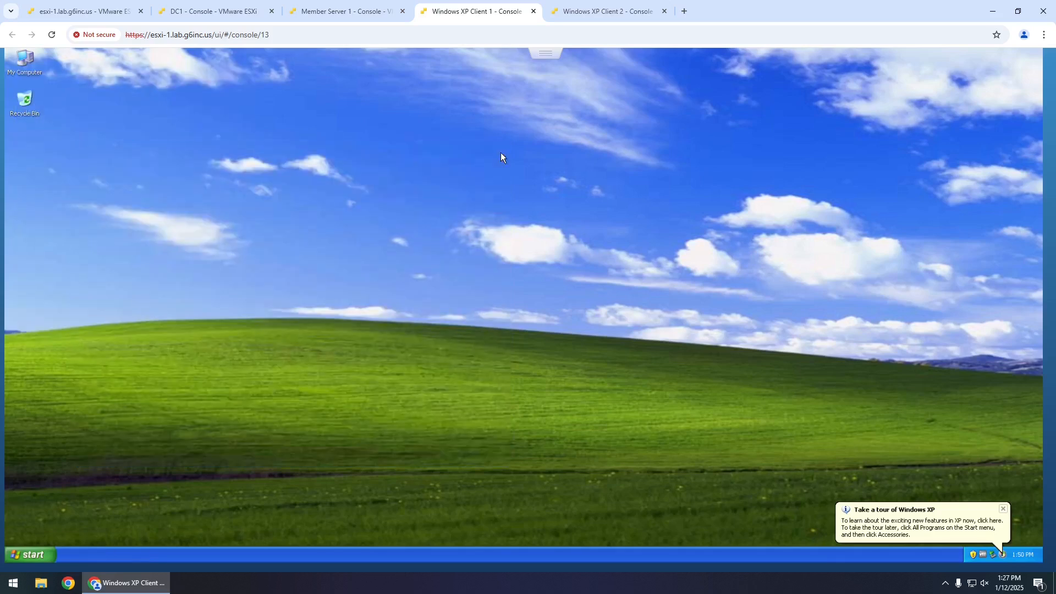
left_click(605, 16)
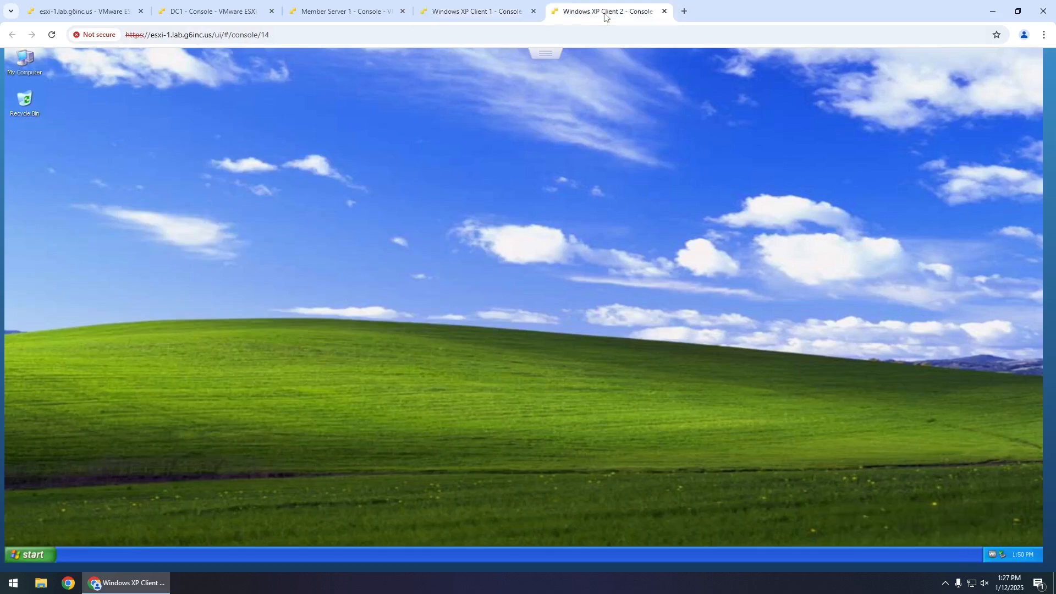
- Open Control Panel on XP Client 2, move its window, and close it
left_click(32, 556)
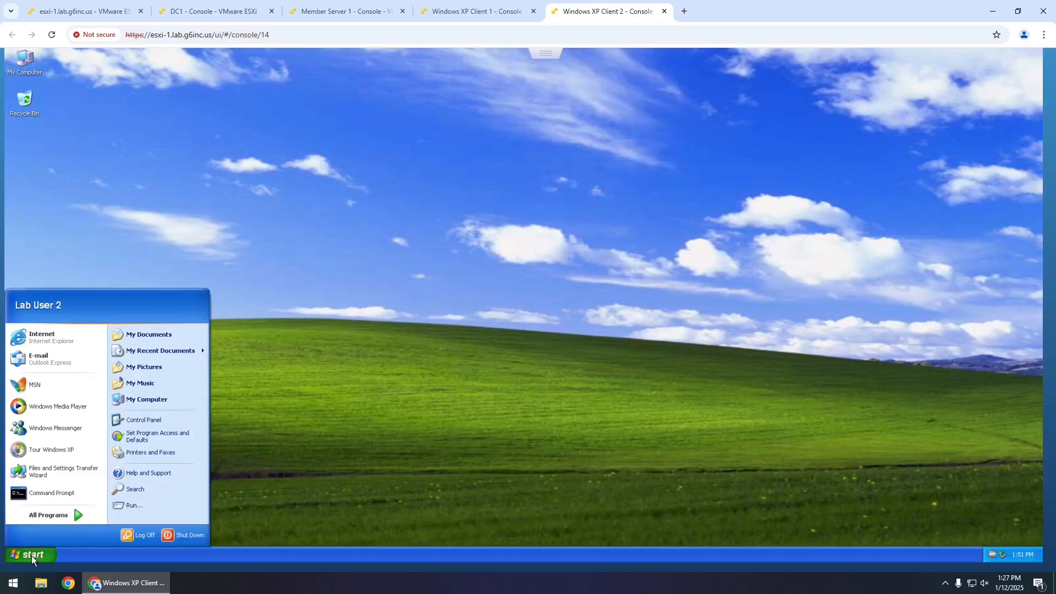
right_click(170, 419)
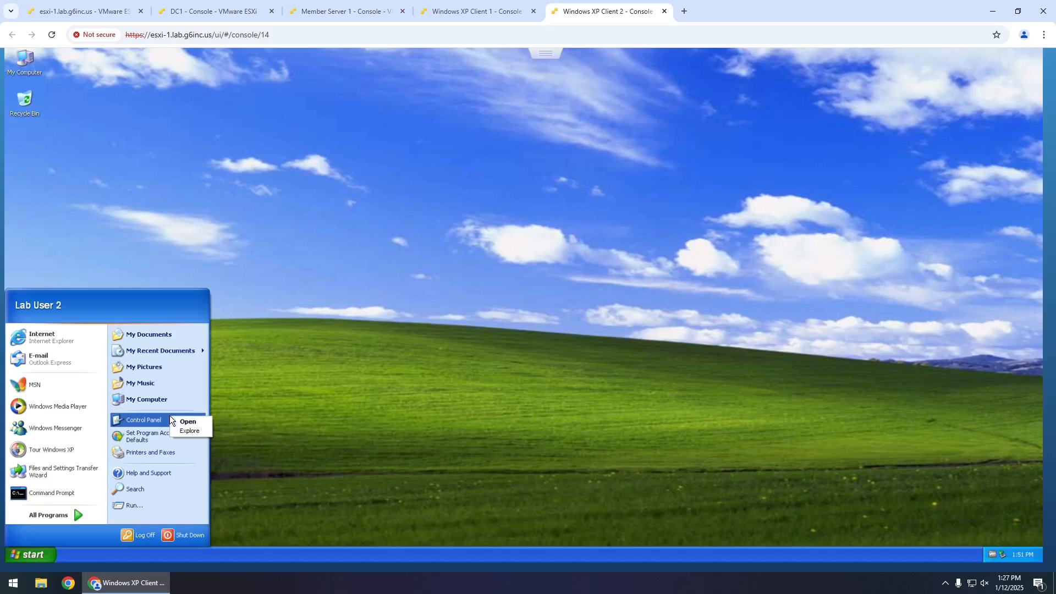
key("Return")
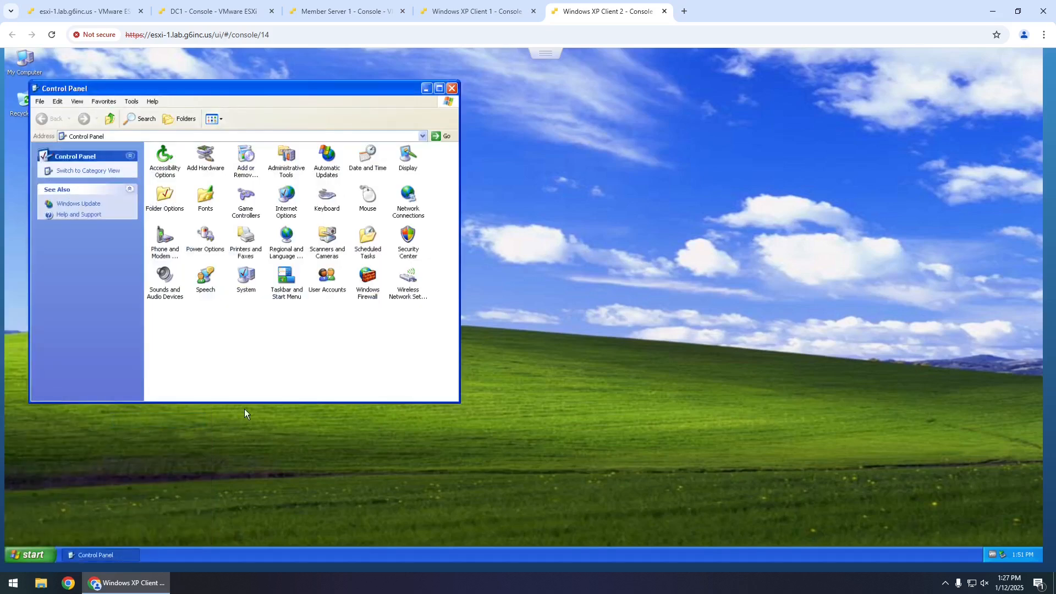
left_click_drag(325, 91, 433, 108)
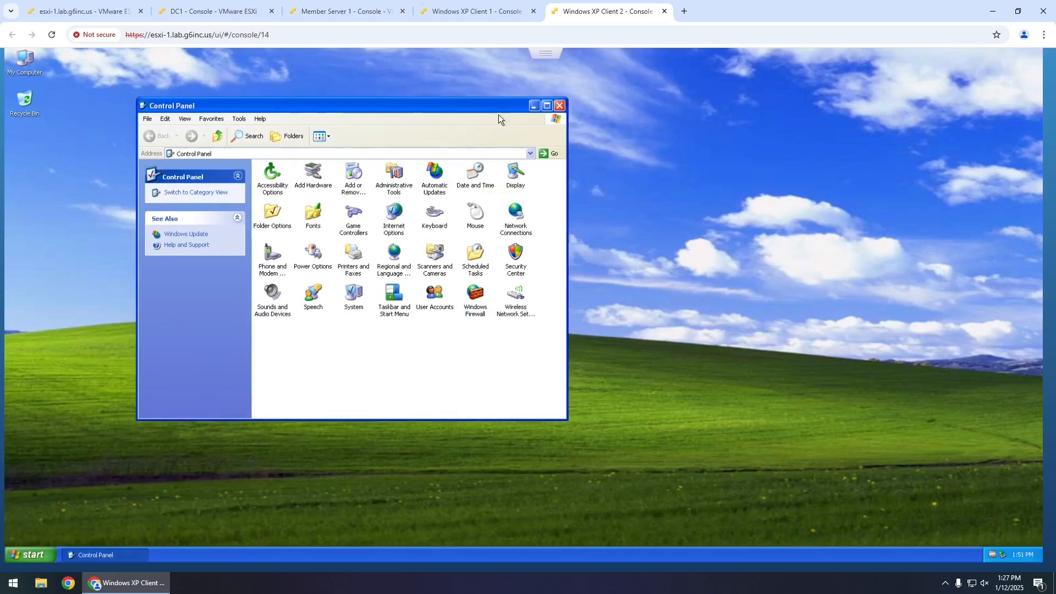
left_click(560, 105)
- Log Lab User 2 off XP Client 2 and confirm Log Off
left_click(46, 553)
left_click(141, 531)
left_click(500, 319)
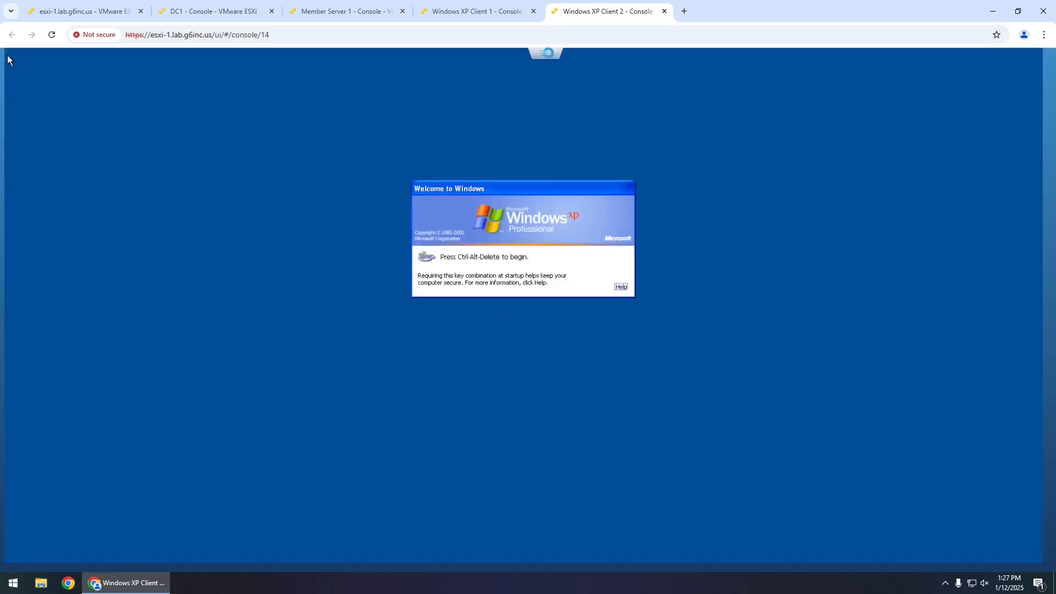
- Show Local Policies > Security Options on DC1 and widen the Policy column to read names
left_click(271, 21)
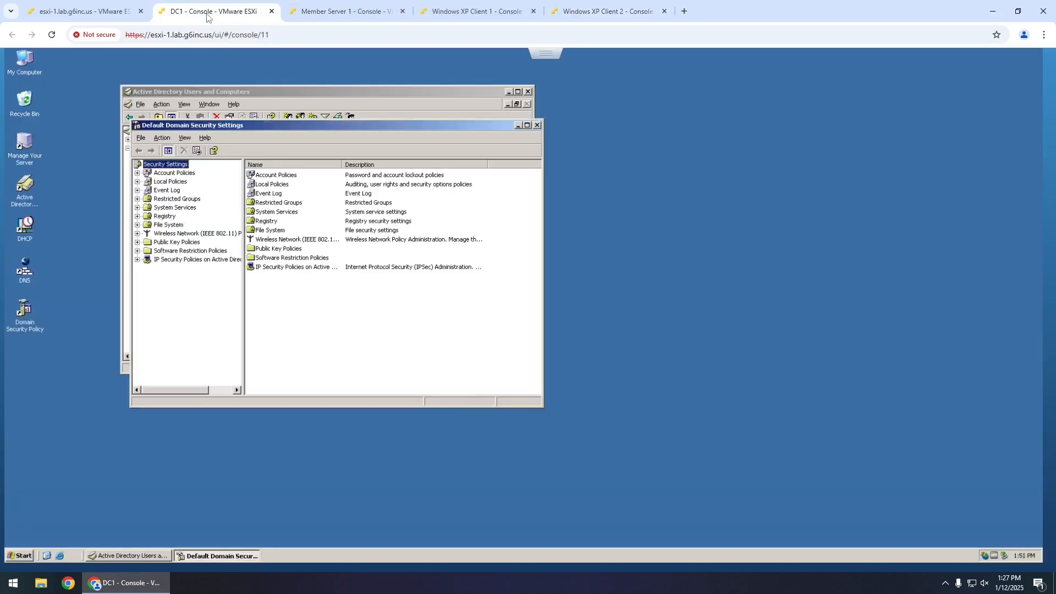
left_click(137, 182)
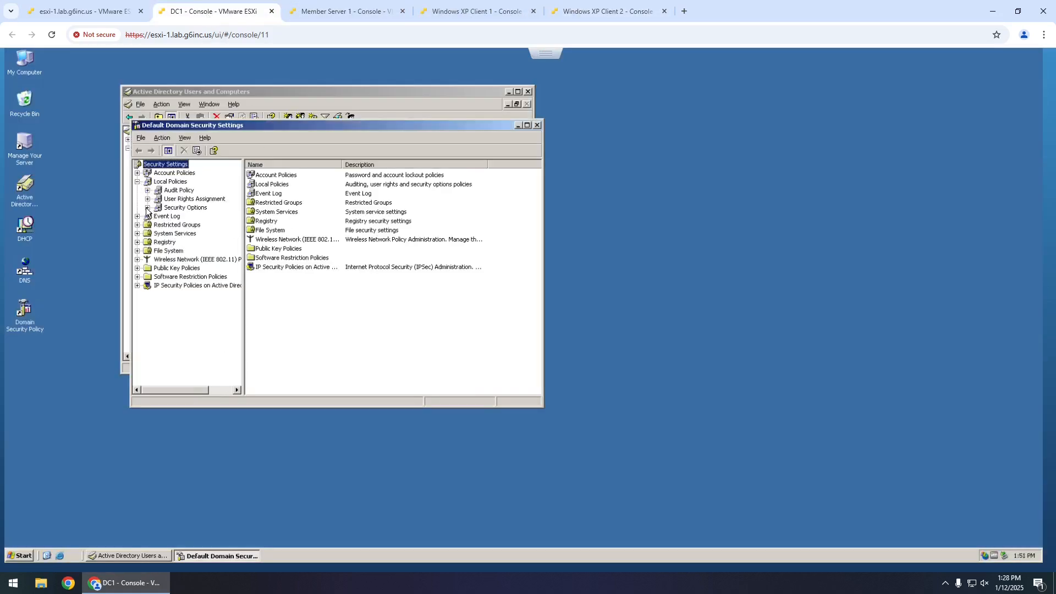
left_click(175, 208)
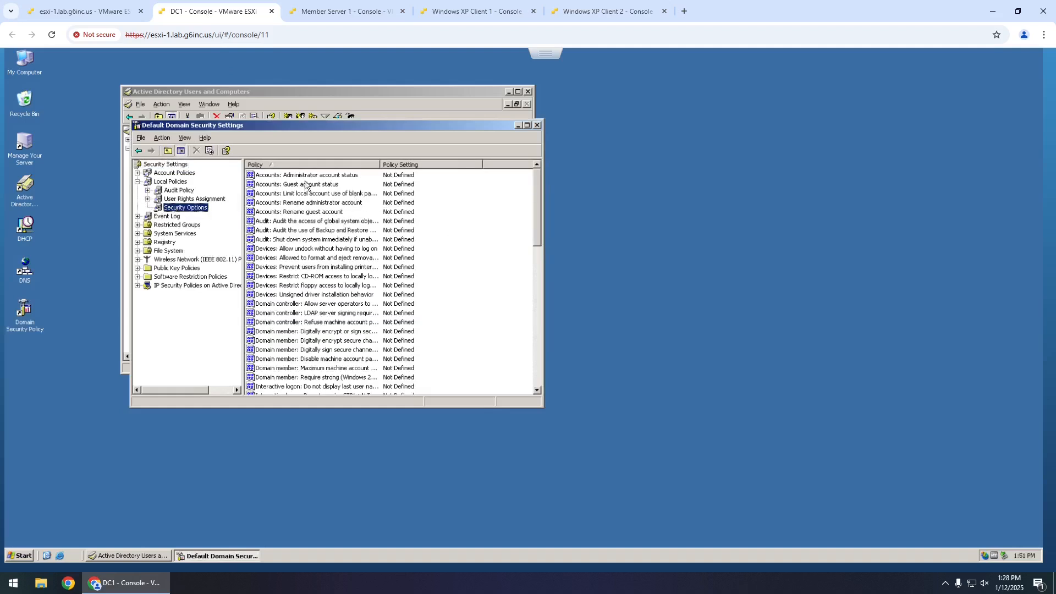
scroll(317, 259, "down", 1)
left_click(316, 258)
scroll(318, 259, "down", 5)
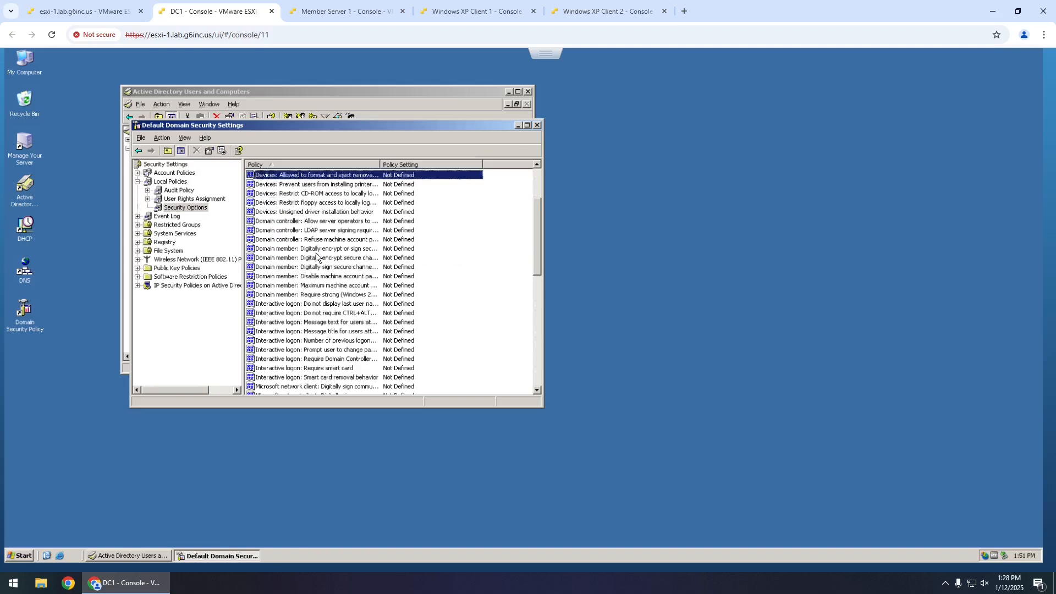
left_click_drag(380, 165, 456, 169)
- Enable 'Do not display last user name' and disable 'Do not require CTRL+ALT+DEL'
double_click(347, 250)
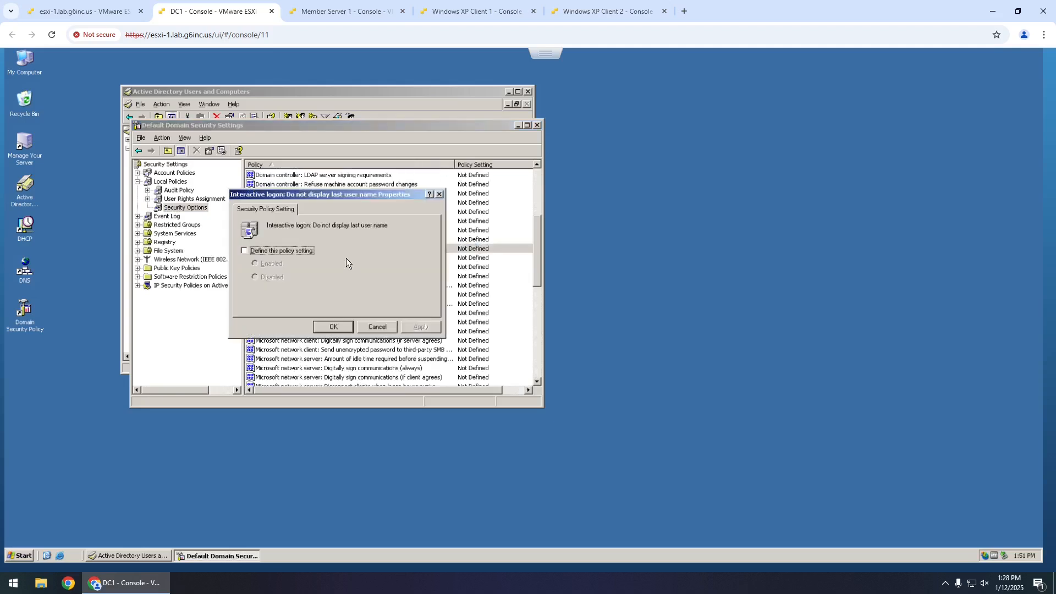
left_click(276, 250)
left_click(272, 262)
left_click(332, 327)
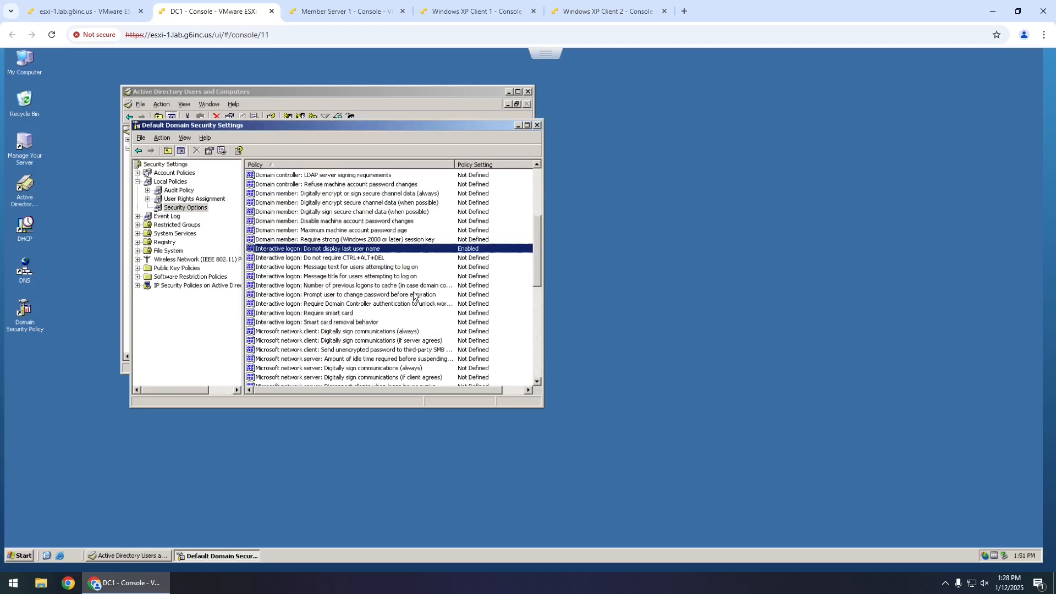
double_click(364, 258)
left_click(293, 251)
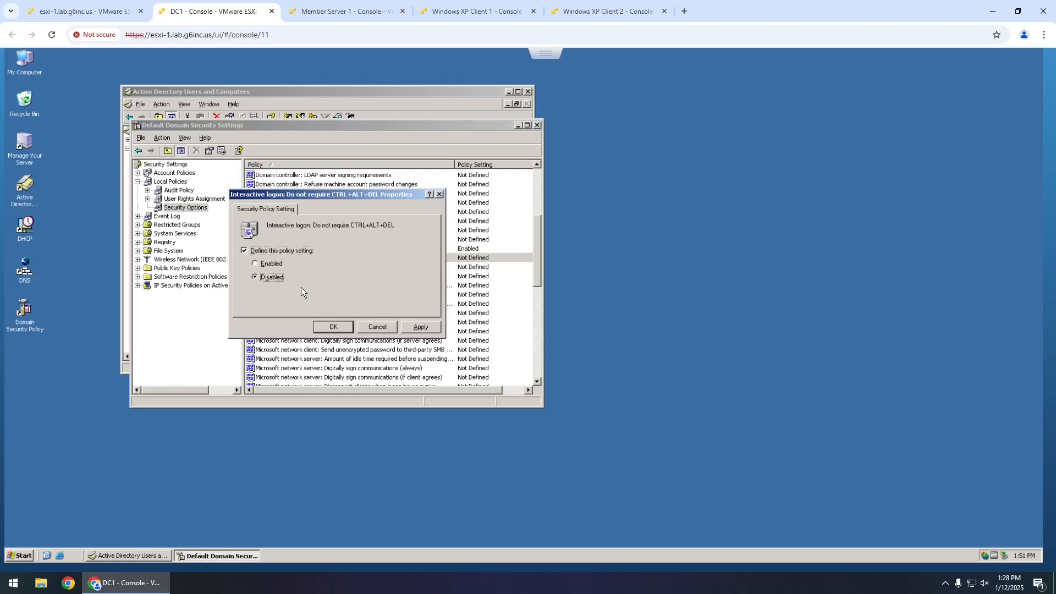
left_click(333, 327)
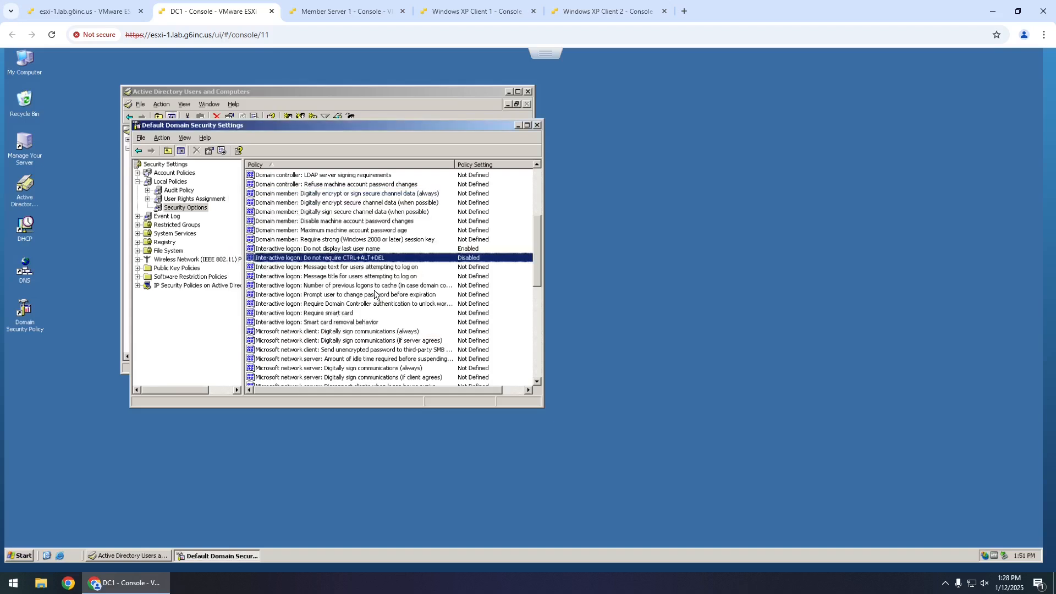
- Set the logon message text to 'Welcome to the Windows XP lab!'
double_click(350, 268)
left_click(305, 257)
type("Welcome to the")
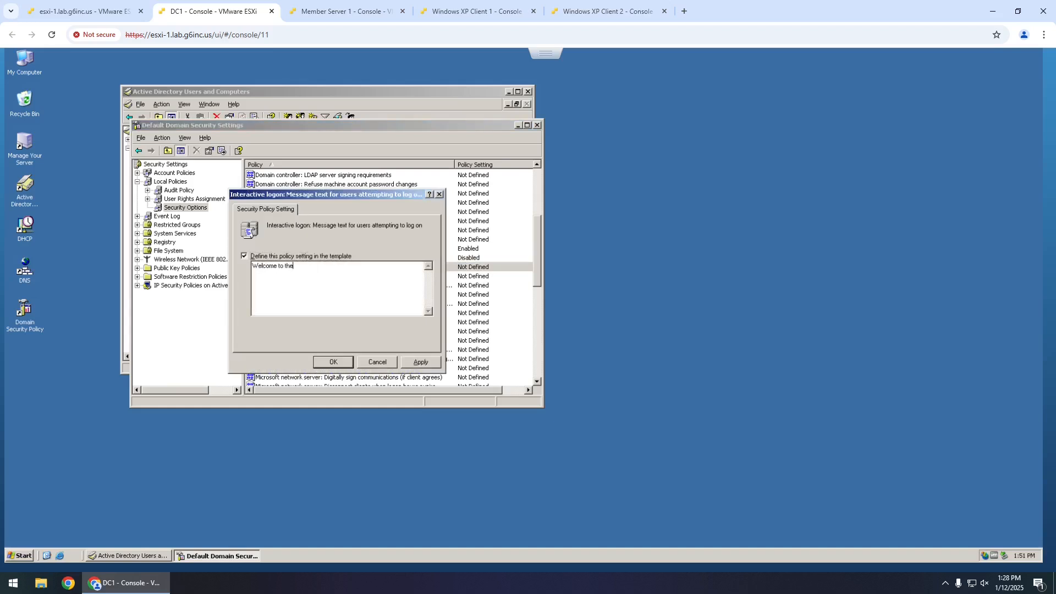
type(" Windows XP lab!")
left_click(333, 362)
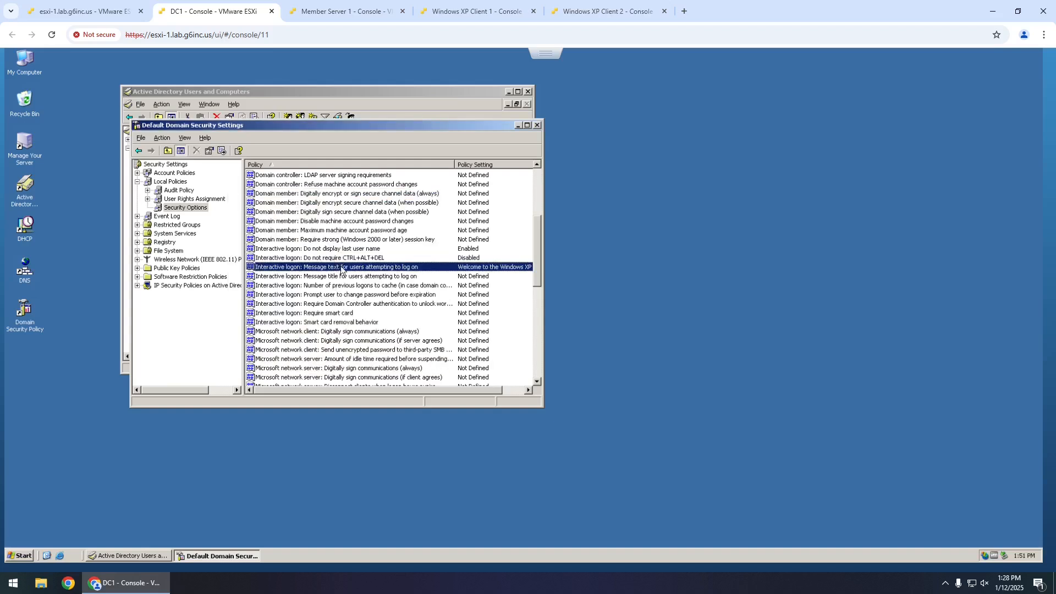
- Set the logon message title to 'Lab Welcome' and close Default Domain Security Settings
left_click(332, 276)
double_click(333, 277)
left_click(303, 257)
left_click(296, 266)
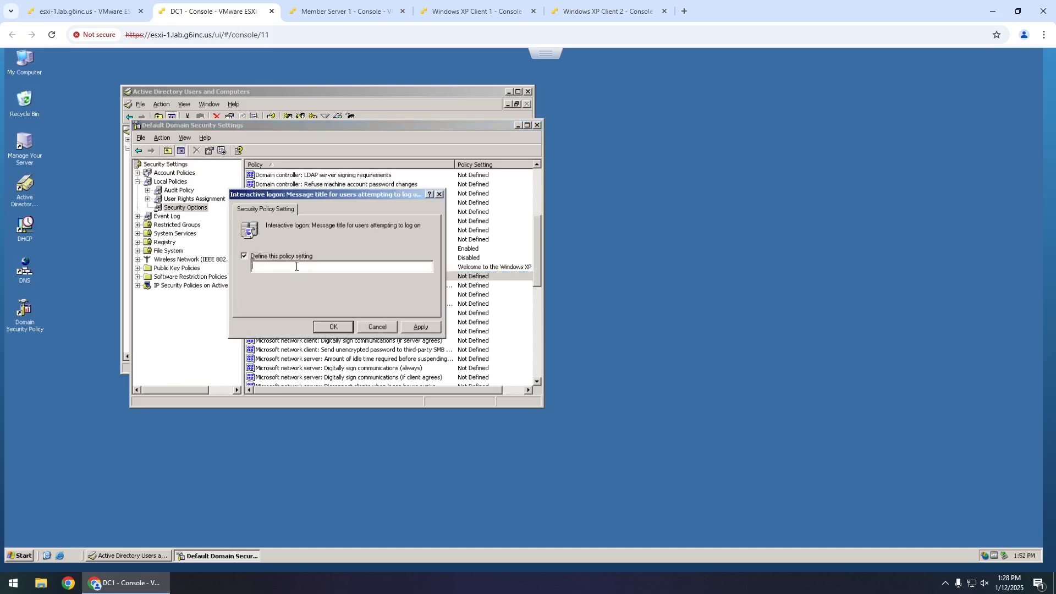
type("Lab Welcome")
left_click(342, 327)
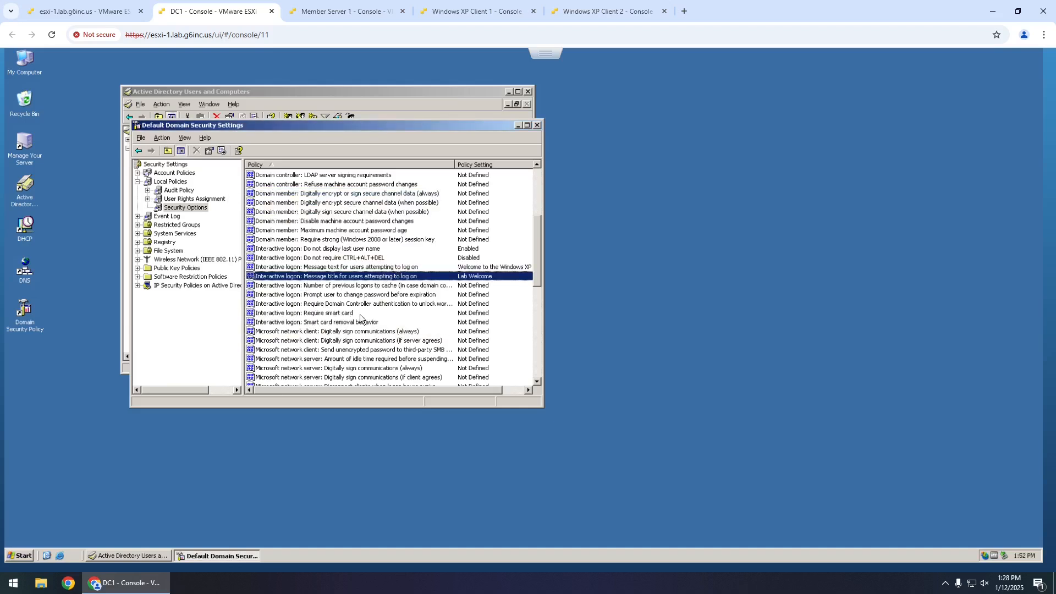
scroll(377, 312, "down", 2)
scroll(377, 312, "up", 3)
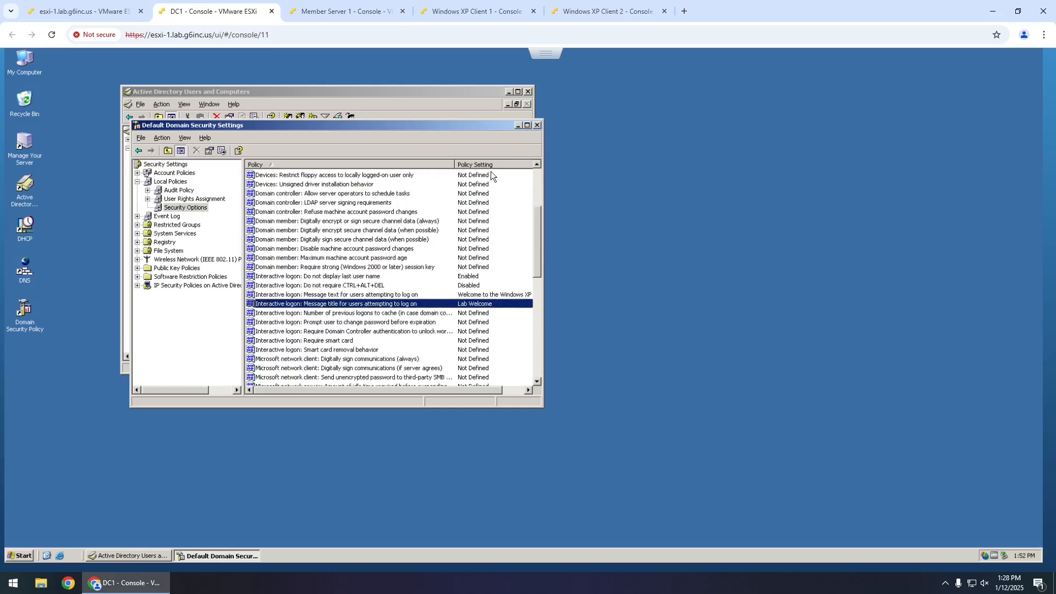
left_click(537, 126)
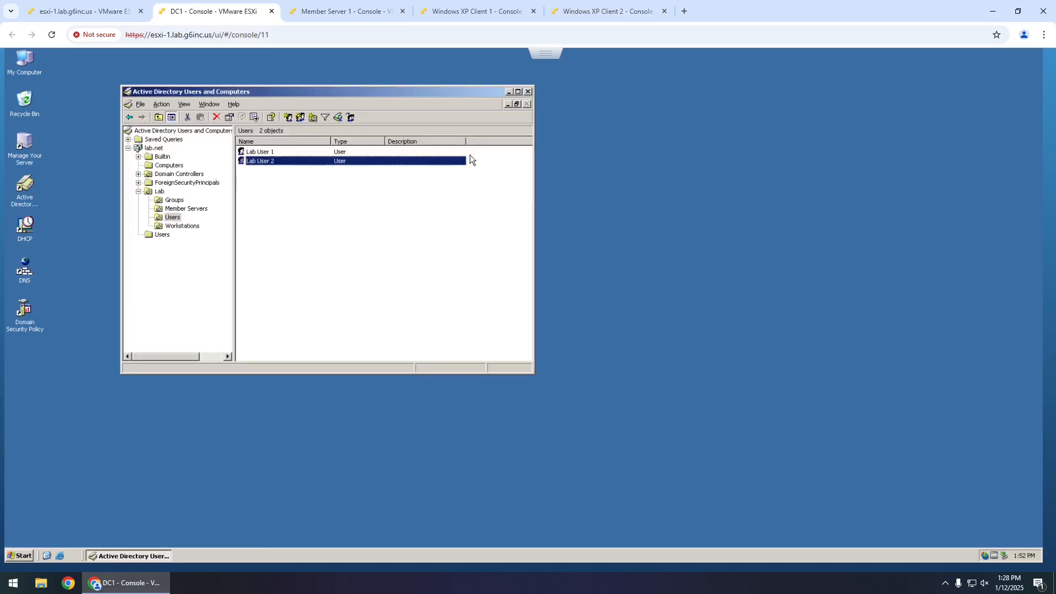
- Close ADUC, send Ctrl-Alt-Delete to Member Server 1, show logon Options, then return to XP Client 2
left_click(529, 92)
left_click(357, 14)
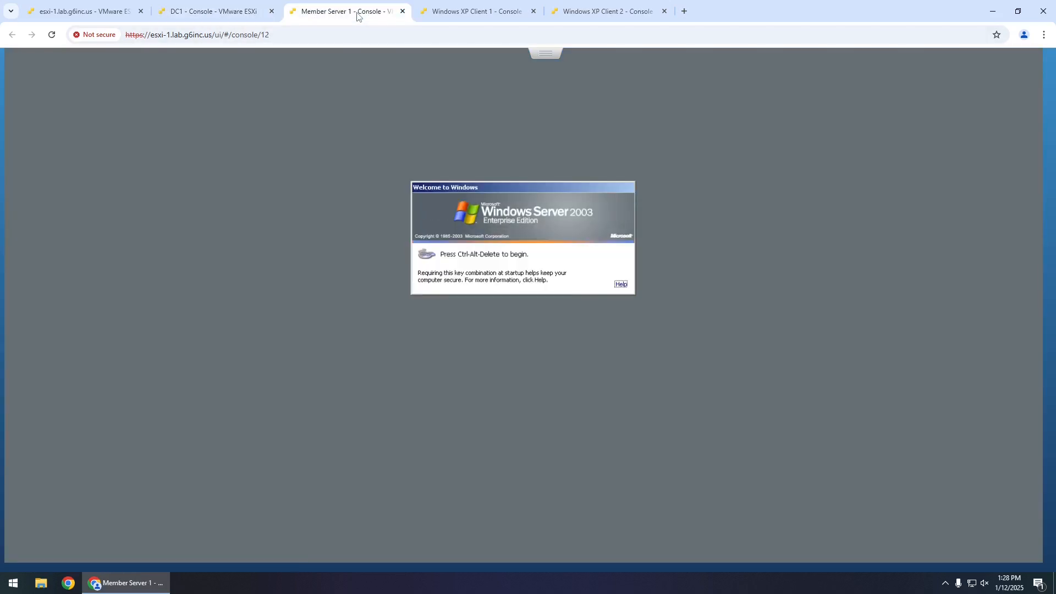
left_click(545, 53)
mouse_move(585, 97)
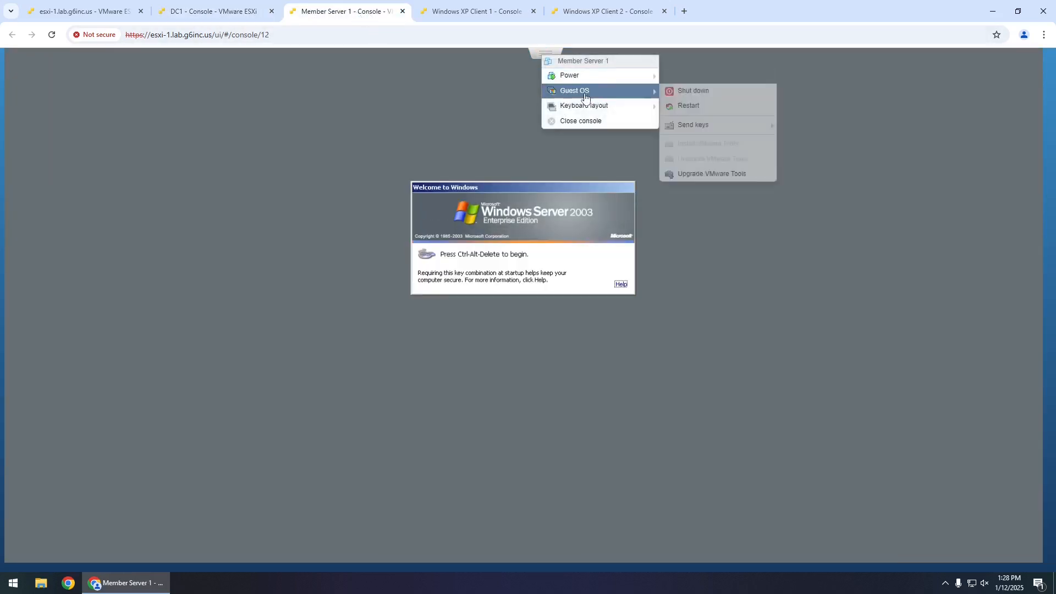
mouse_move(694, 124)
left_click(812, 125)
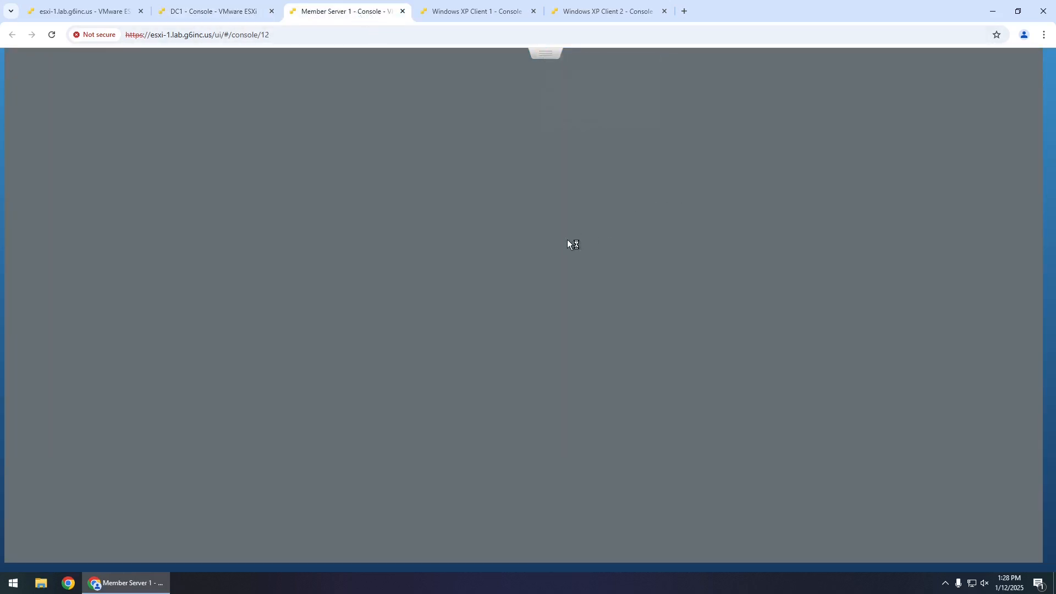
left_click(605, 293)
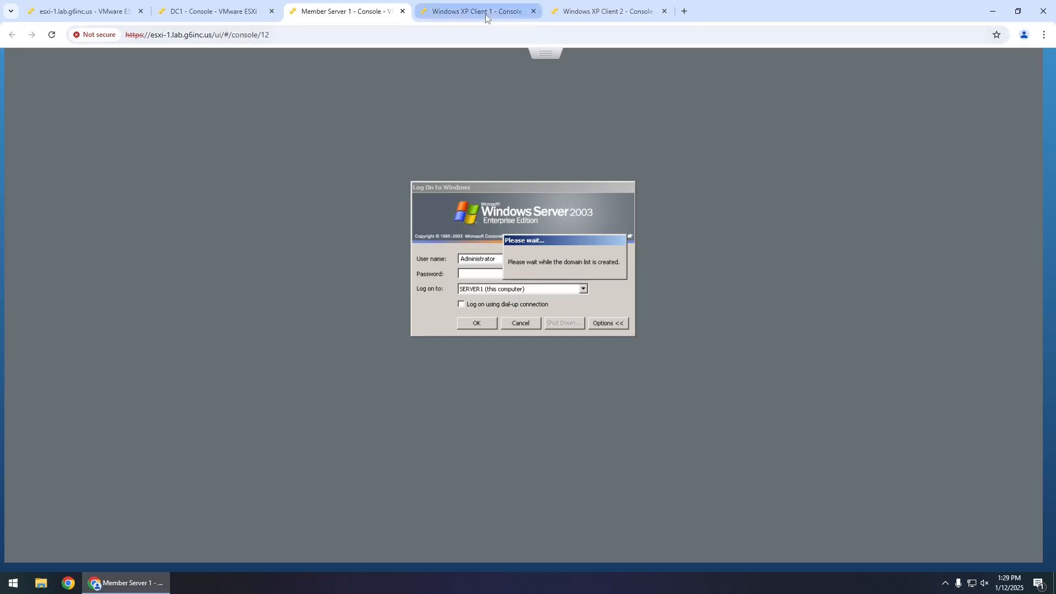
left_click(616, 14)
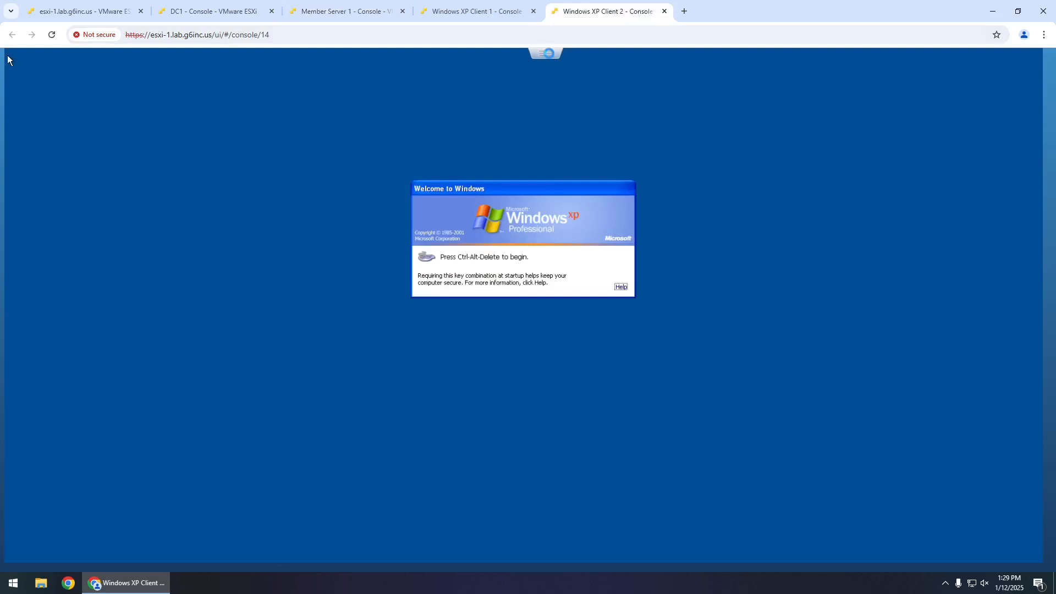
- Send Ctrl-Alt-Delete to XP Client 2 and restart it from the shutdown dialog
left_click(545, 53)
mouse_move(594, 95)
mouse_move(725, 135)
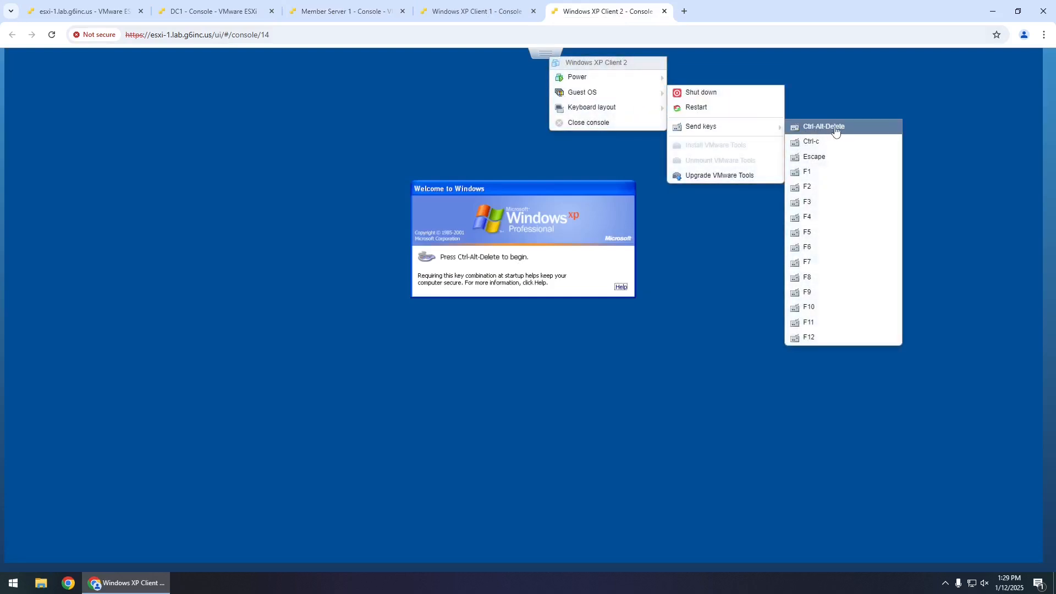
left_click(837, 127)
left_click(570, 328)
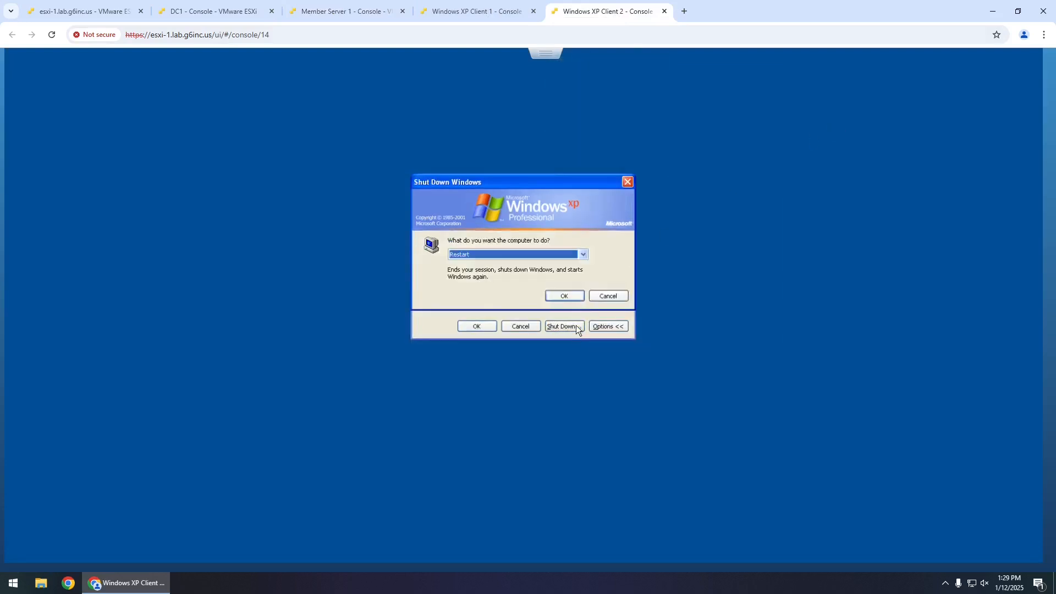
left_click(565, 296)
- Restart XP Client 1 from its Start menu, then go to Member Server 1's console
left_click(487, 13)
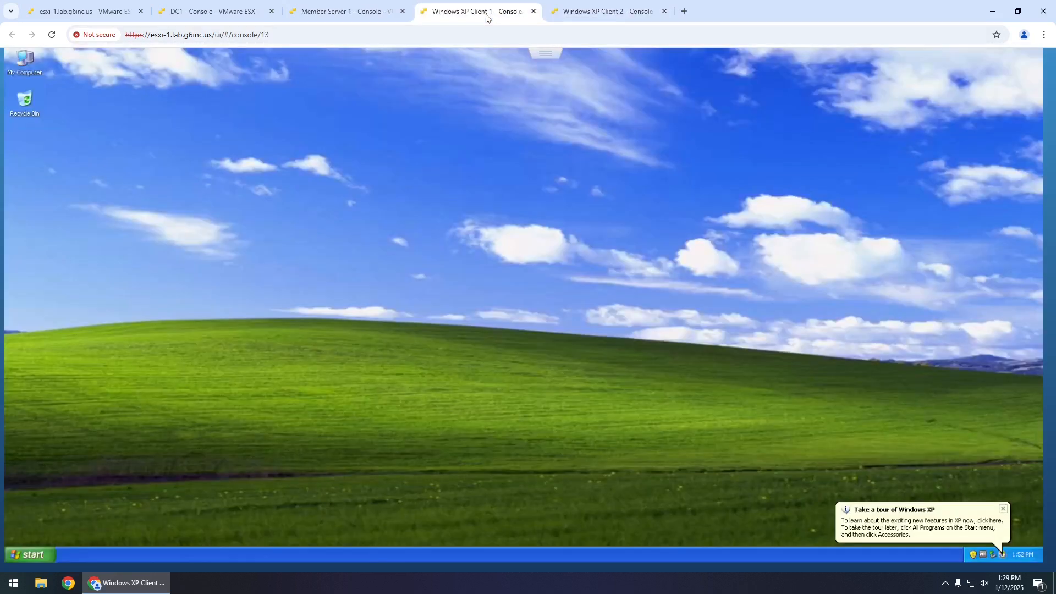
left_click(24, 552)
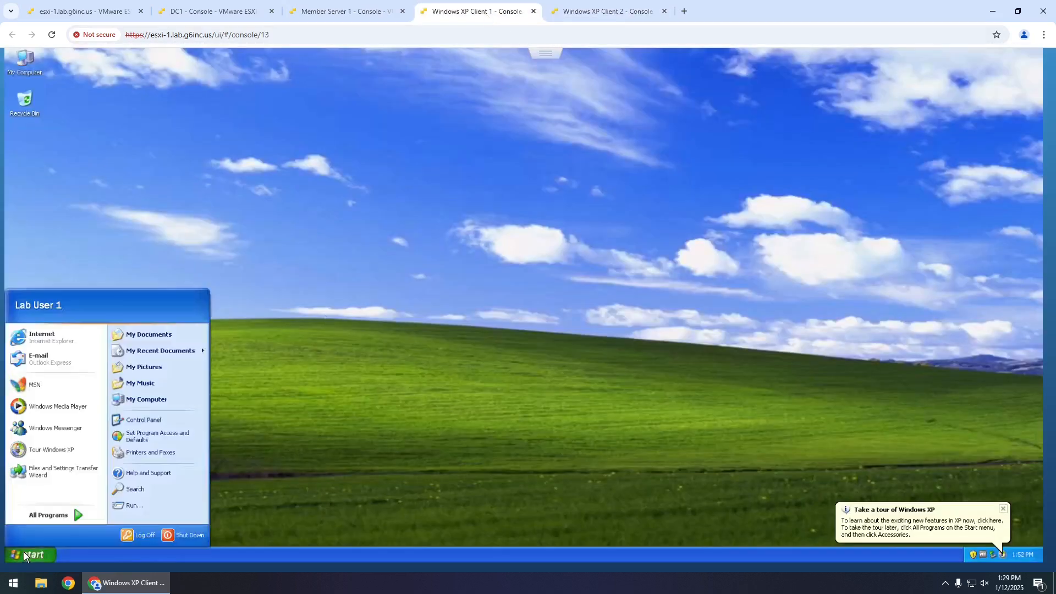
left_click(171, 543)
left_click(514, 256)
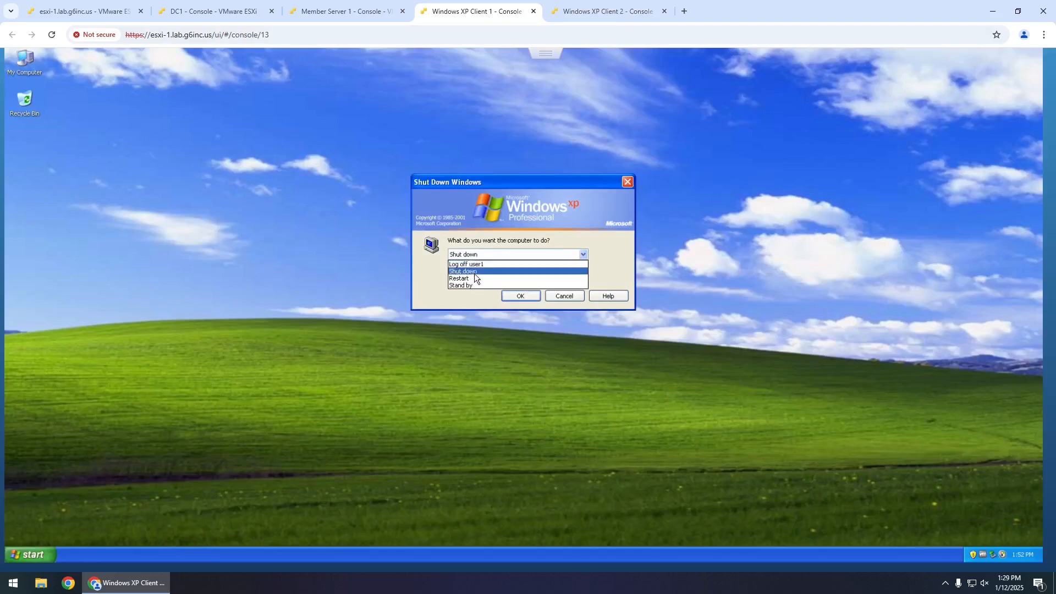
left_click(473, 275)
left_click(522, 296)
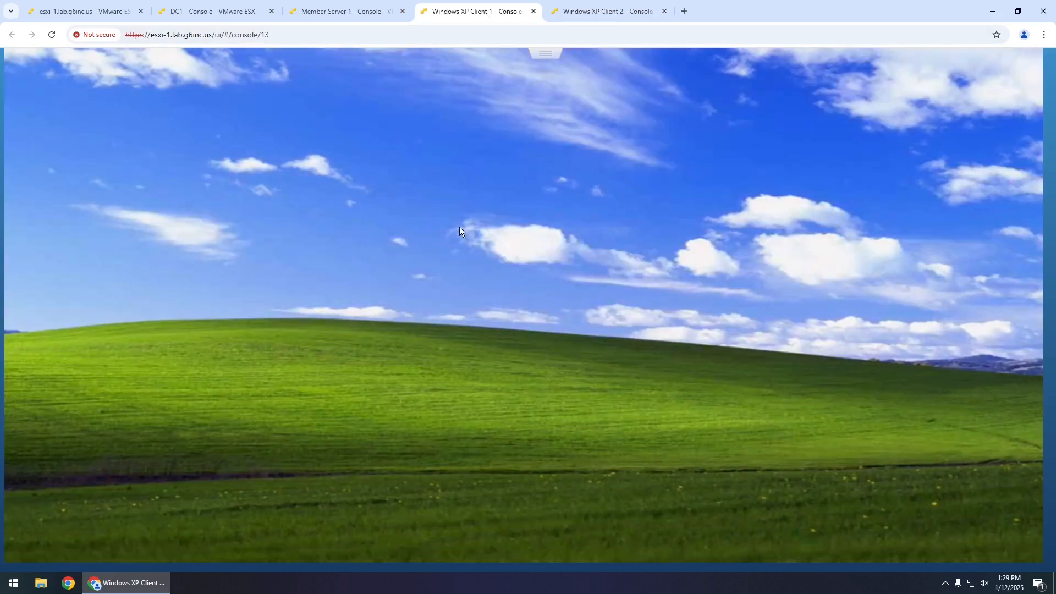
left_click(335, 15)
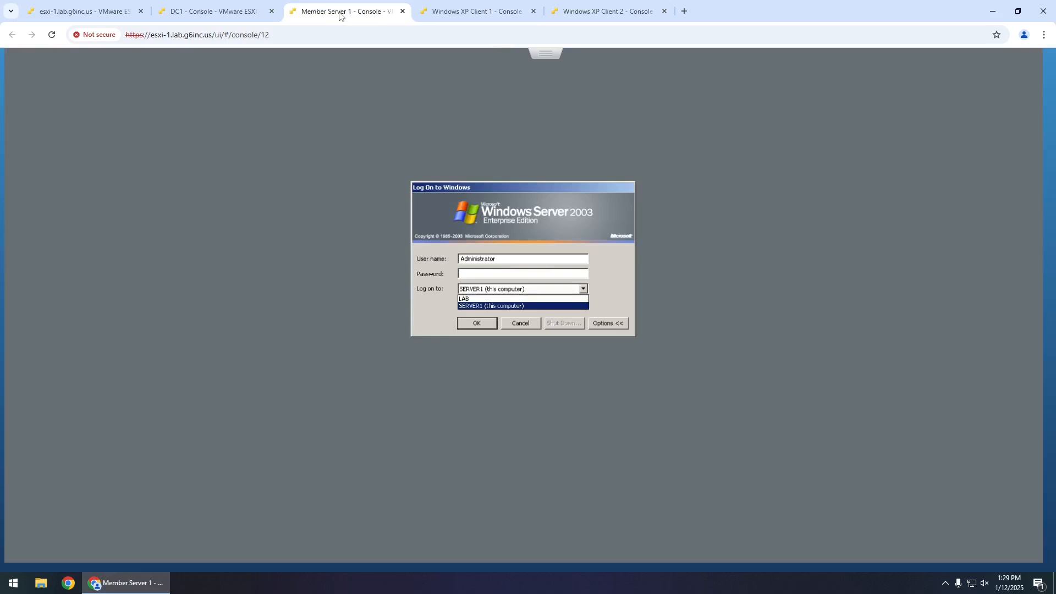
- Choose the LAB domain and submit the Administrator password
left_click(485, 298)
left_click(485, 275)
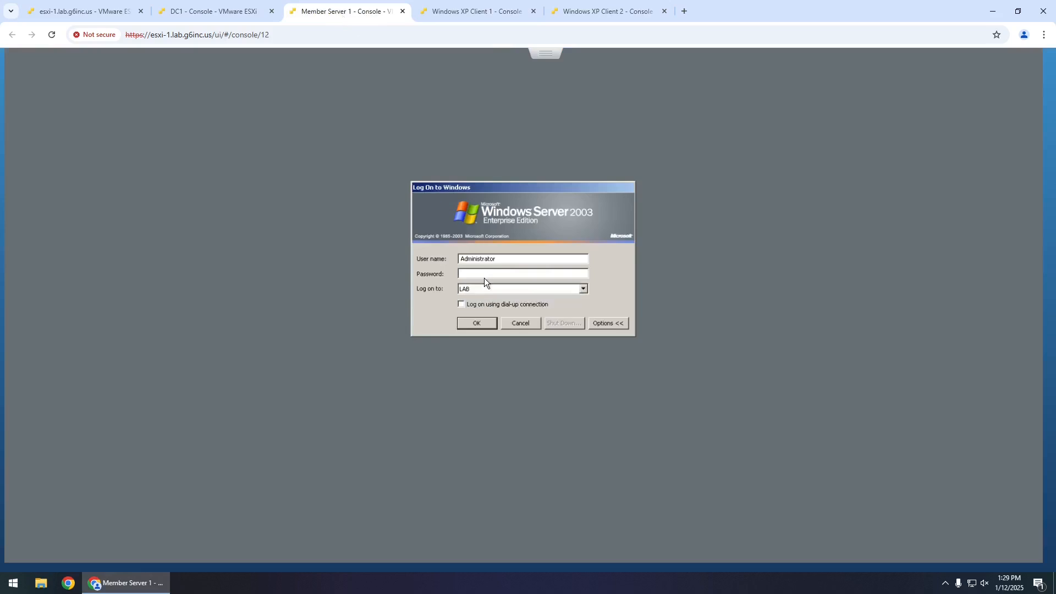
type("•••••••••••••")
key("Return")
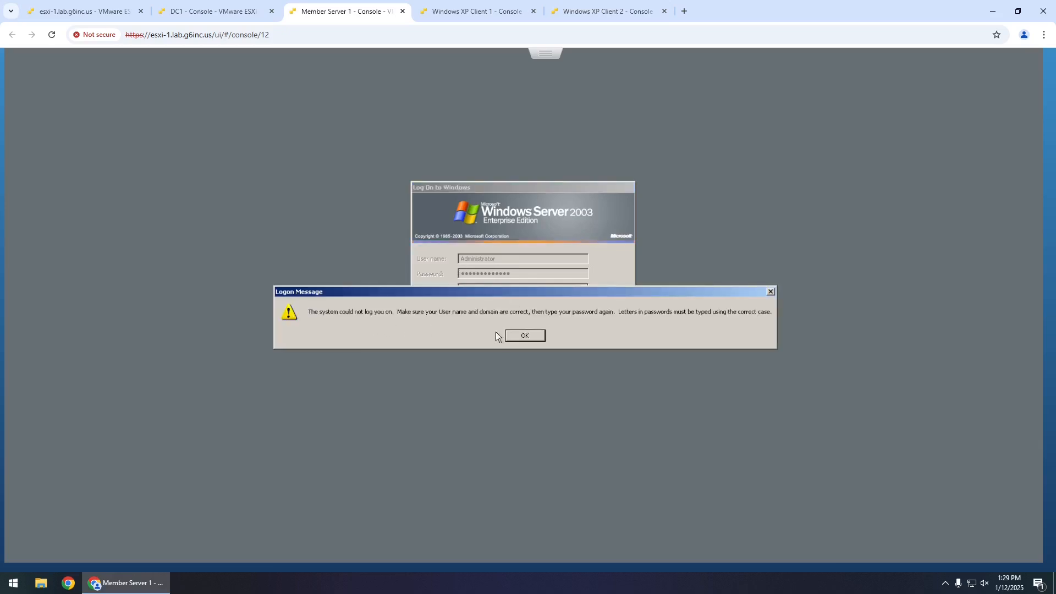
- Dismiss the logon failure and resubmit the Administrator credentials
left_click(526, 336)
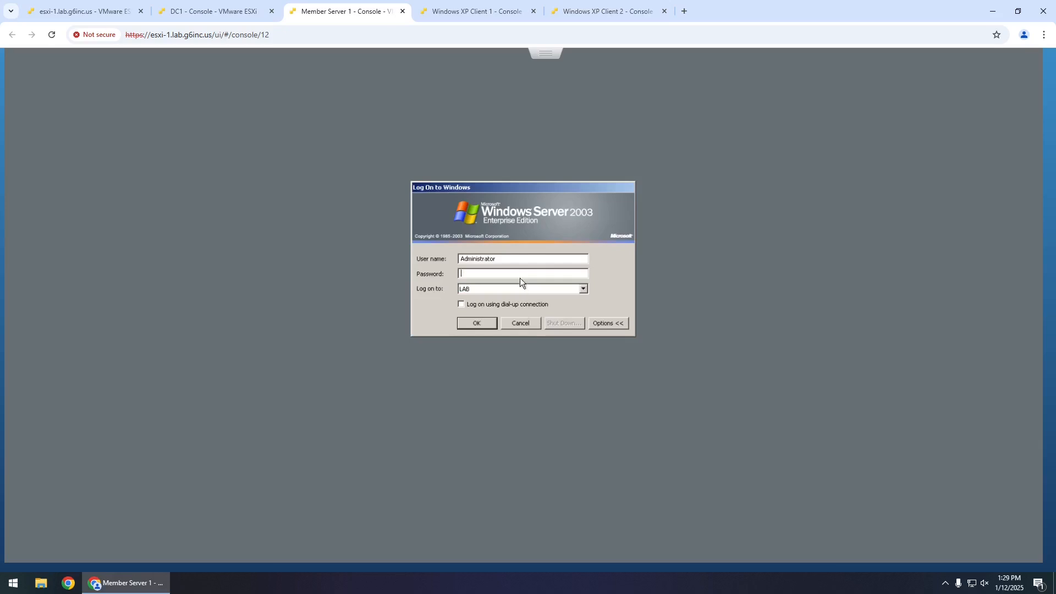
left_click_drag(510, 260, 387, 254)
type("AdministratoPassword123!!")
key("Return")
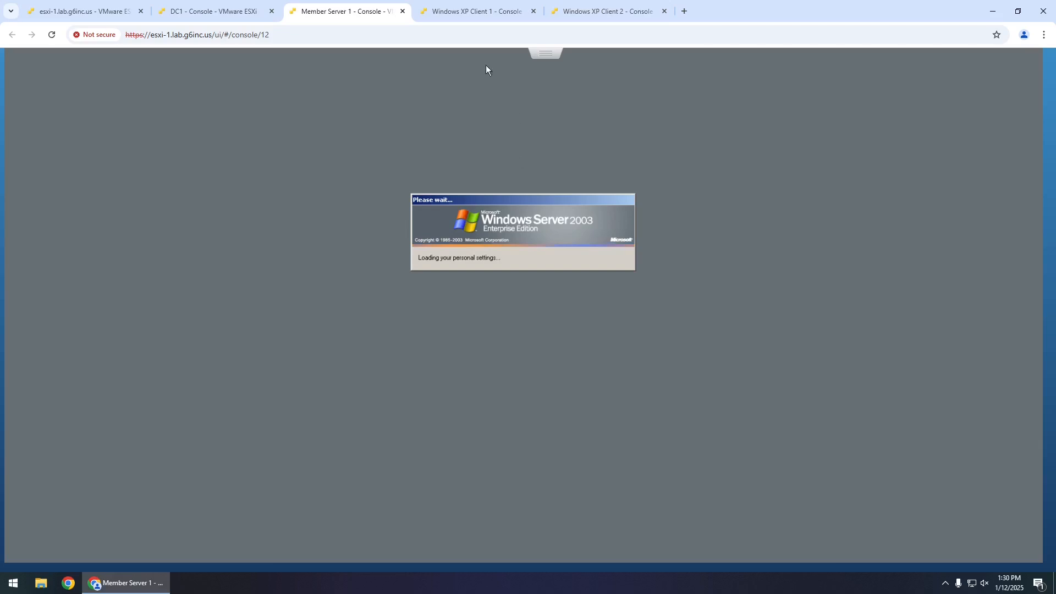
- Send Ctrl-Alt-Delete to XP Client 1 and acknowledge the Lab Welcome banner
left_click(494, 13)
left_click(551, 57)
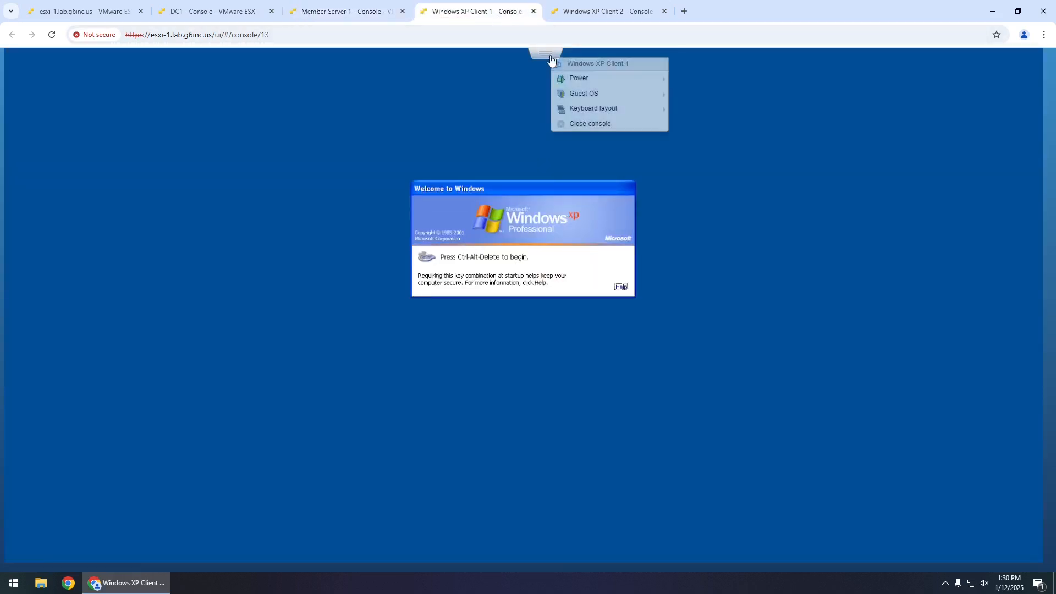
mouse_move(643, 96)
mouse_move(729, 130)
left_click(818, 128)
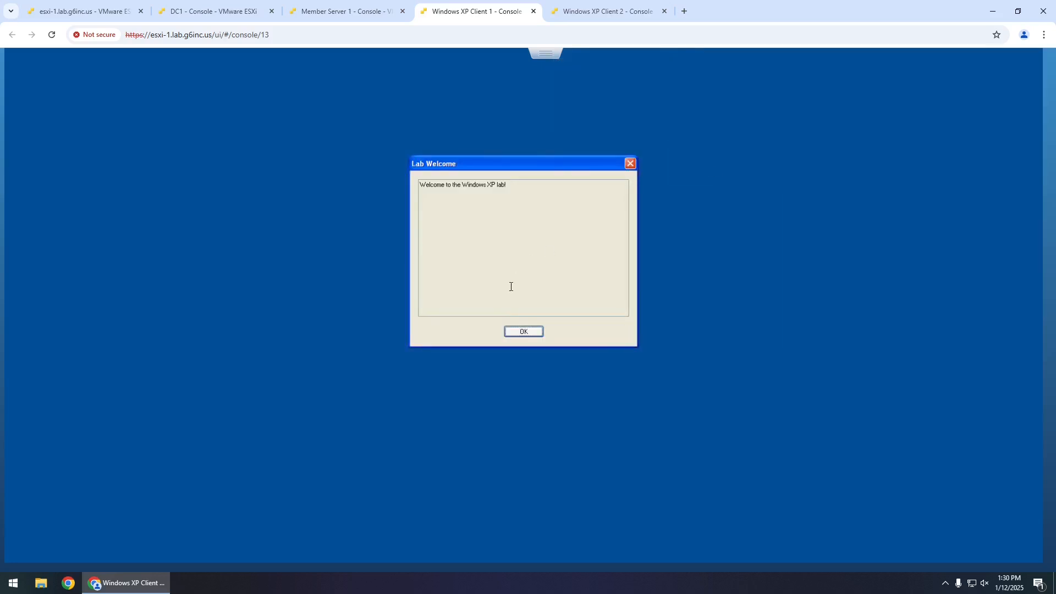
left_click(522, 332)
- Log XP Client 1 on to LAB as user1, then switch to XP Client 2
type("user1")
key("Tab")
type("••••••••")
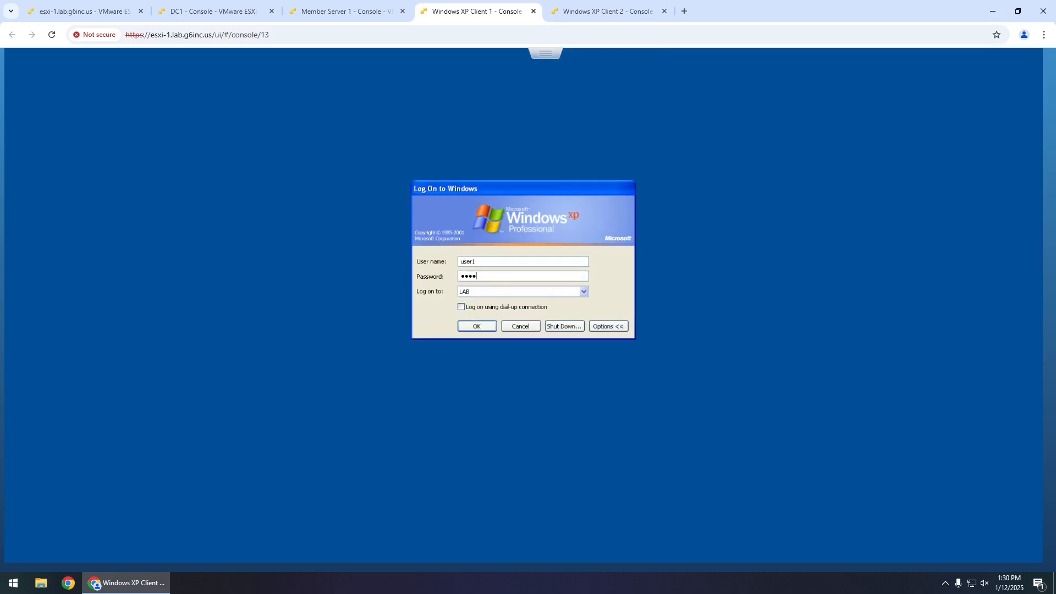
key("Return")
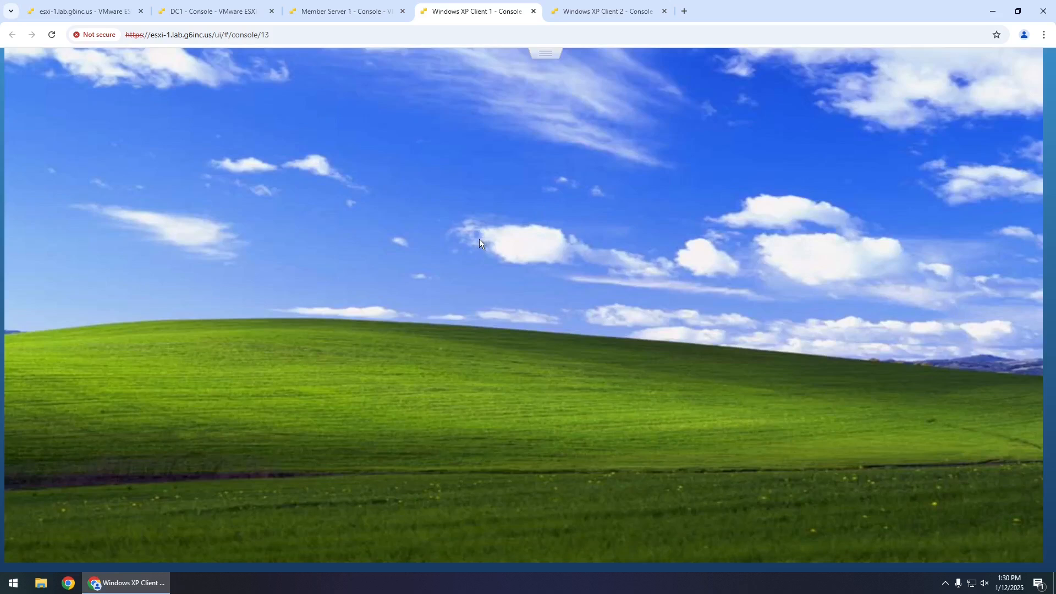
left_click(611, 11)
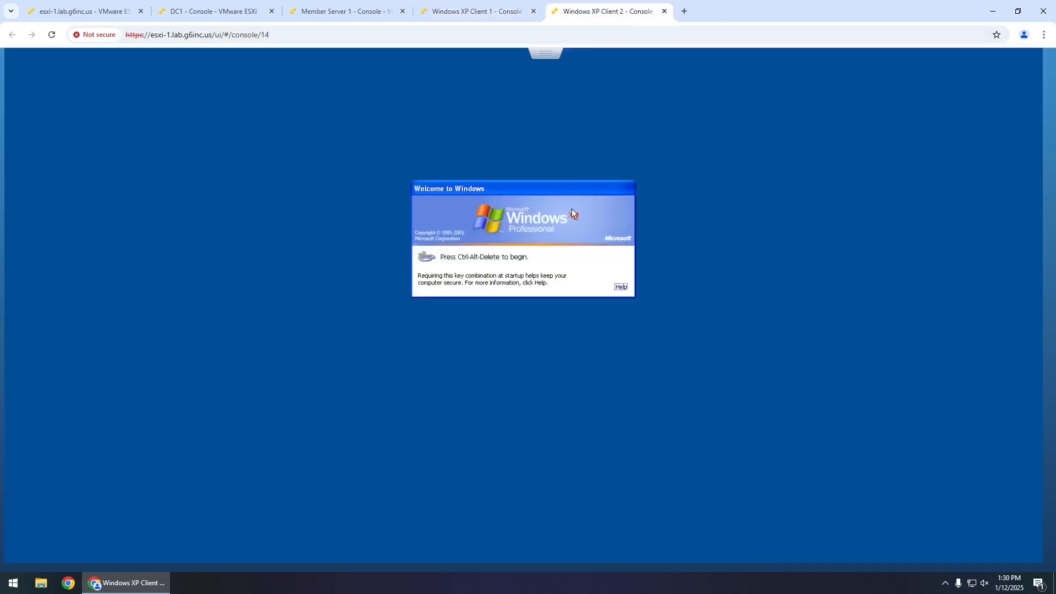
- Send Ctrl-Alt-Delete to XP Client 2, acknowledge Lab Welcome, and submit the account's password
left_click(547, 60)
mouse_move(628, 95)
mouse_move(699, 127)
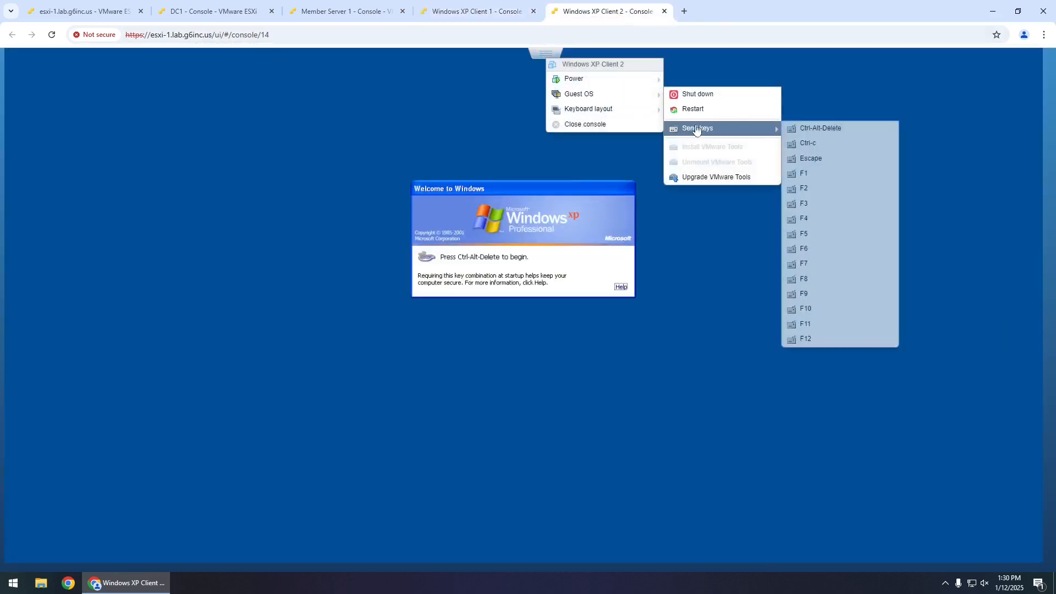
left_click(796, 129)
left_click(524, 331)
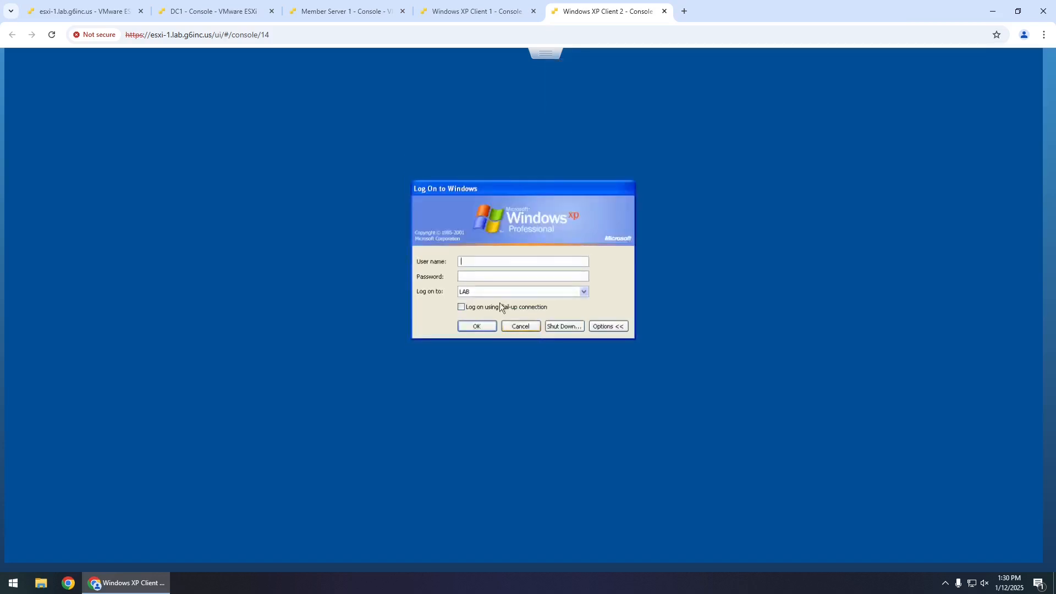
type("useP@ssw0rd")
key("Return")
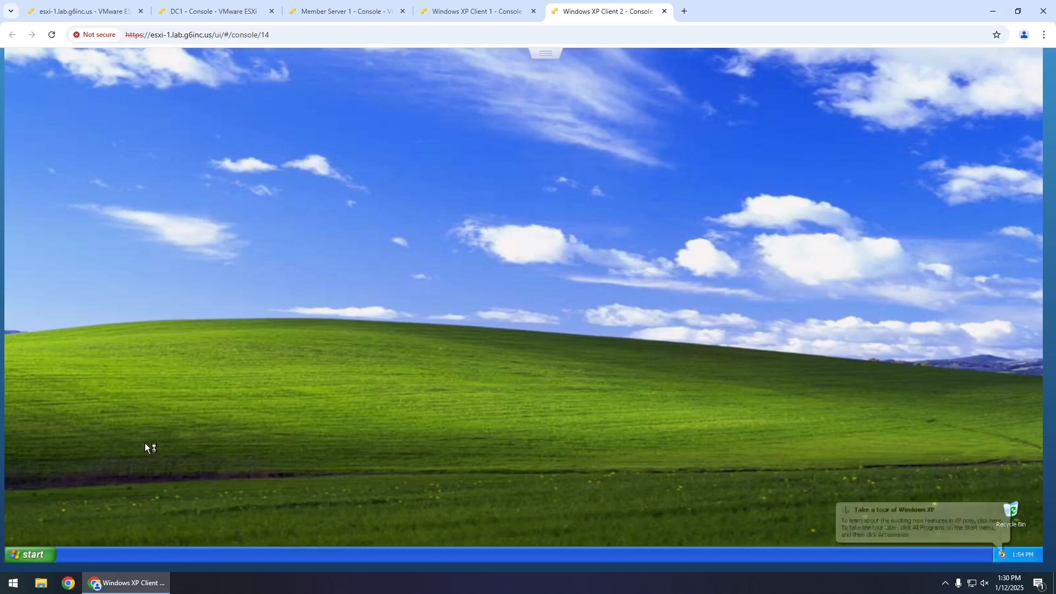
- Turn Windows Firewall Off in Classic-view Control Panel on XP Client 2, then close Control Panel
left_click(39, 553)
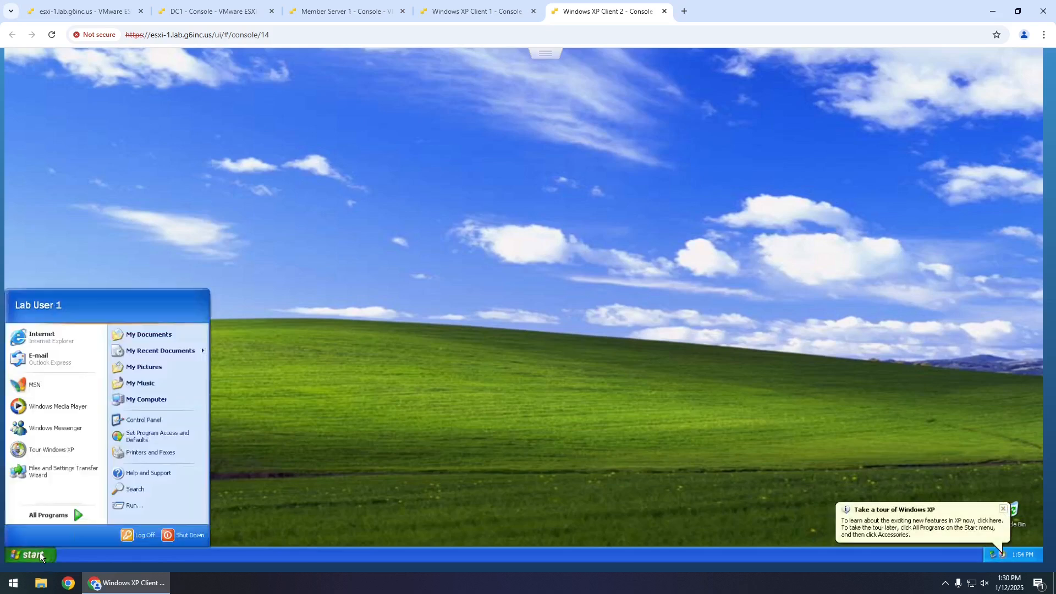
right_click(165, 400)
left_click(182, 492)
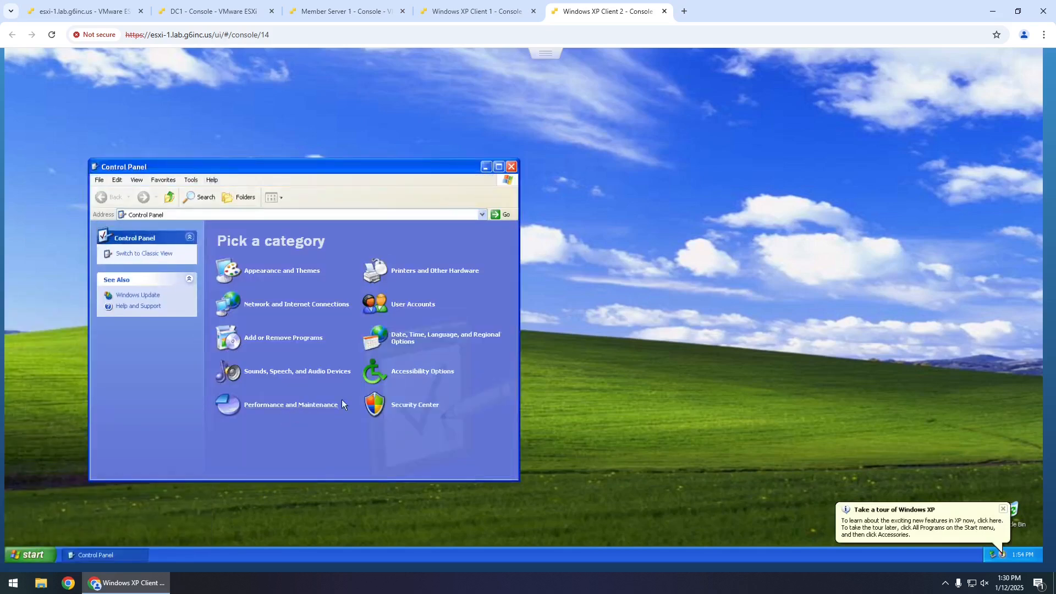
left_click(161, 254)
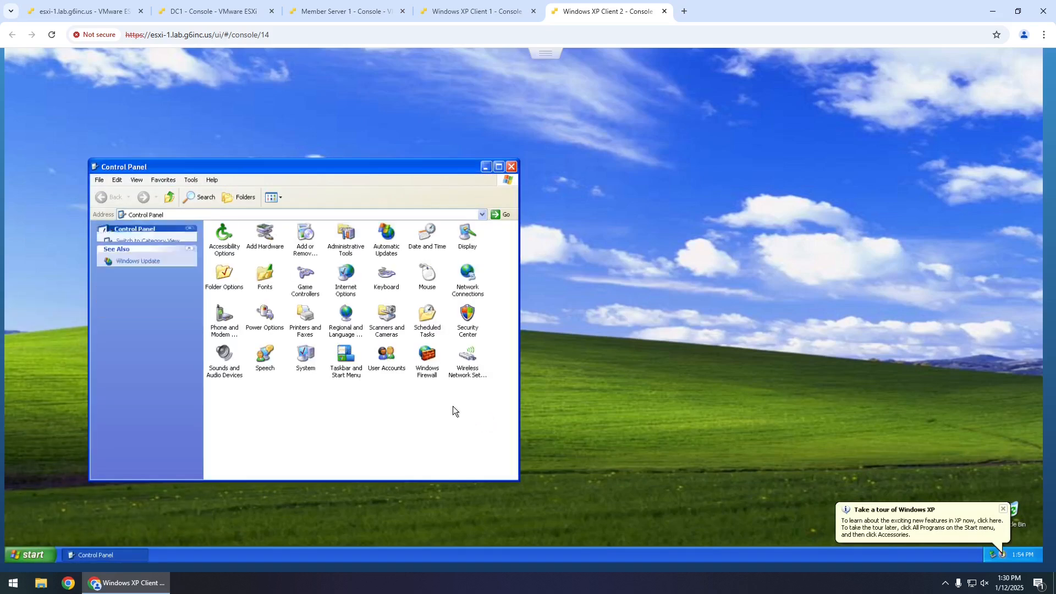
double_click(433, 371)
left_click(66, 269)
left_click(193, 346)
left_click(512, 166)
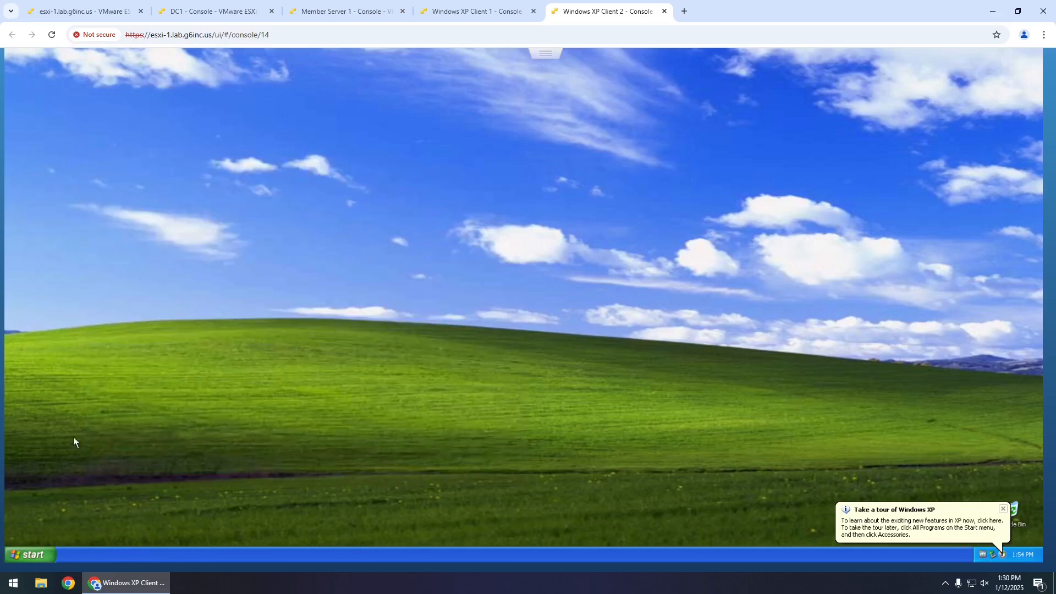
left_click(29, 553)
- Open cmd via Run and ping client1
left_click(111, 507)
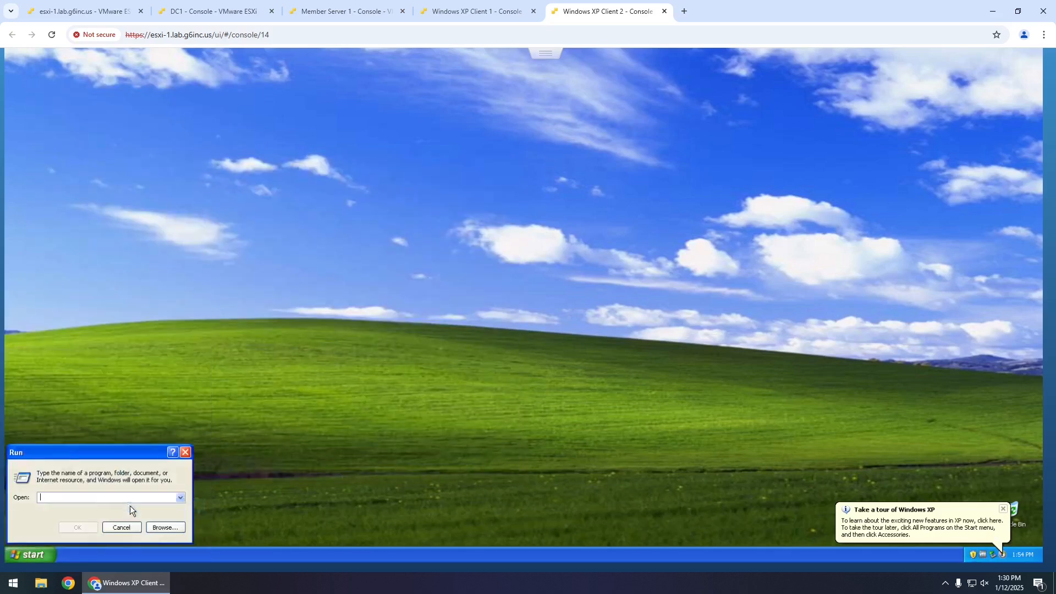
type("cmd")
key("Return")
type("ping client1")
key("Return")
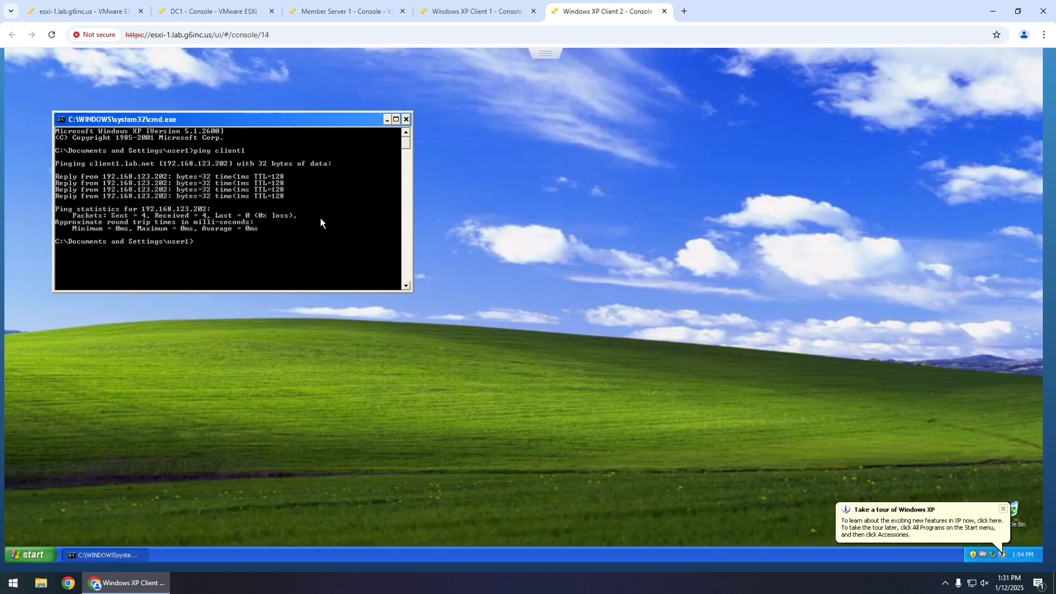
- Run ipconfig /all and enlarge the window to review the full output
type("ipconfig .a")
key("BackSpace")
key("BackSpace")
type("/all")
key("Return")
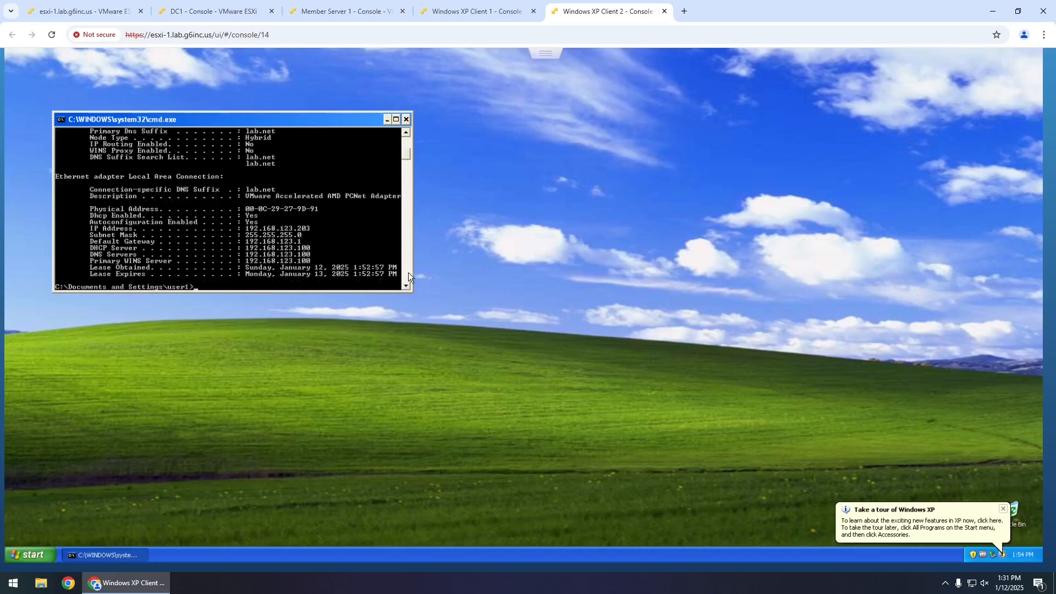
left_click_drag(411, 290, 446, 384)
scroll(362, 292, "up", 1)
scroll(362, 292, "up", 2)
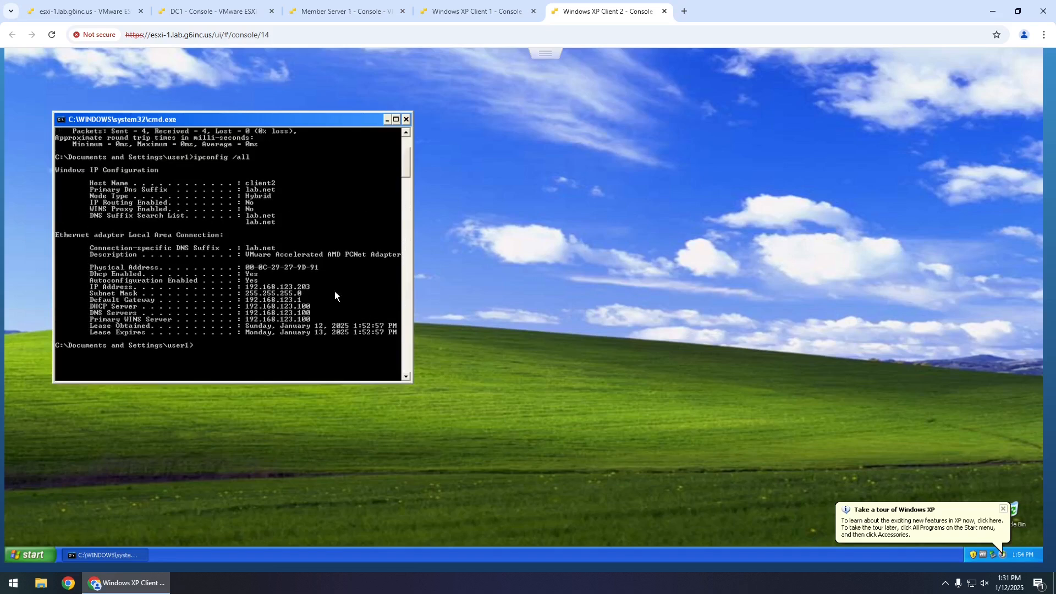
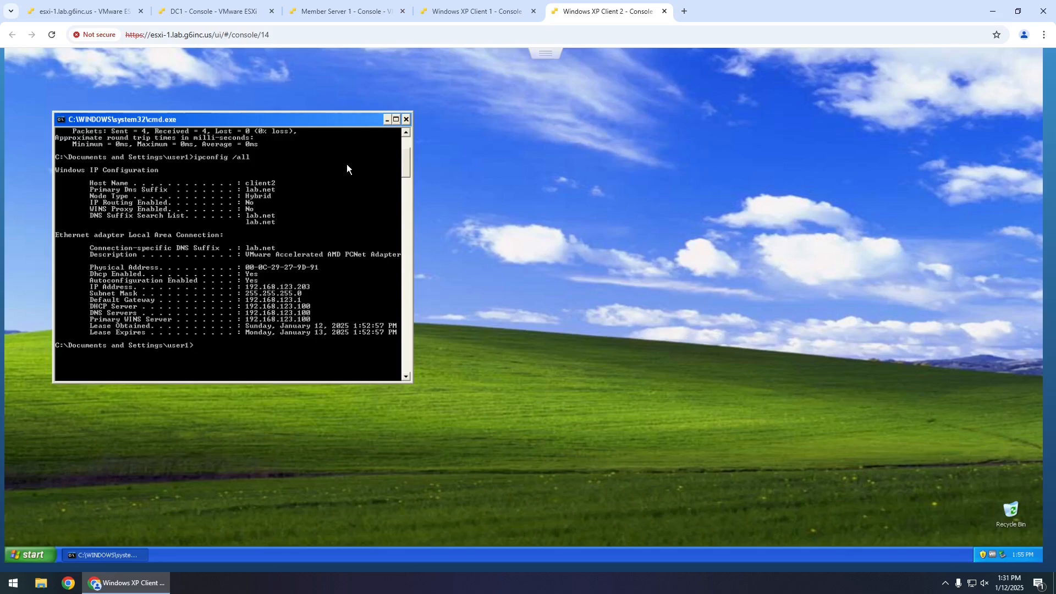
- Run nslookup for dc1, client1 and client2 in Client 2's command prompt
type("ookup dc1")
key("Return")
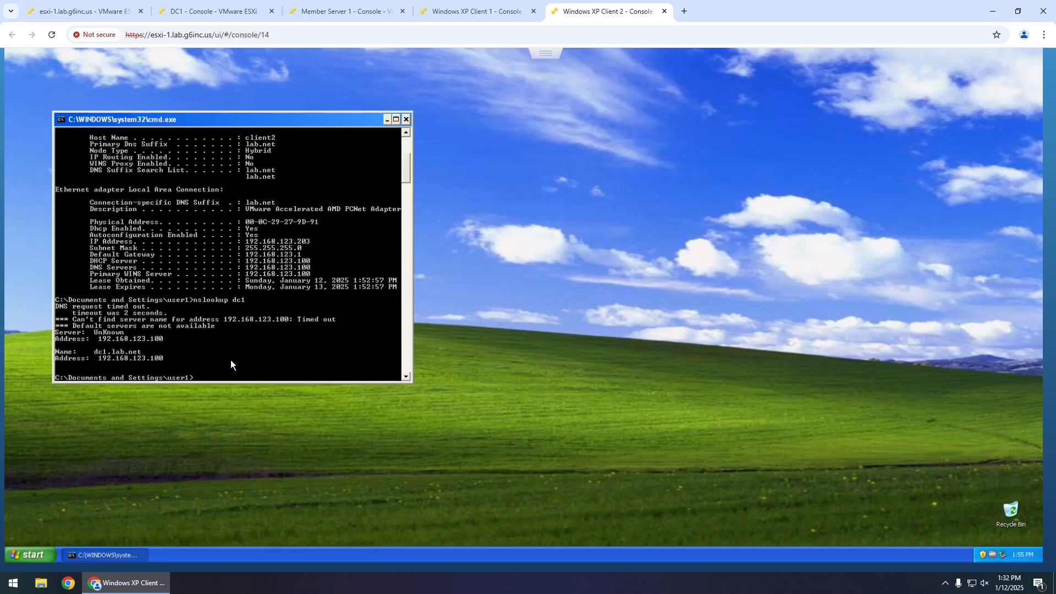
type("nslookup client1")
key("Return")
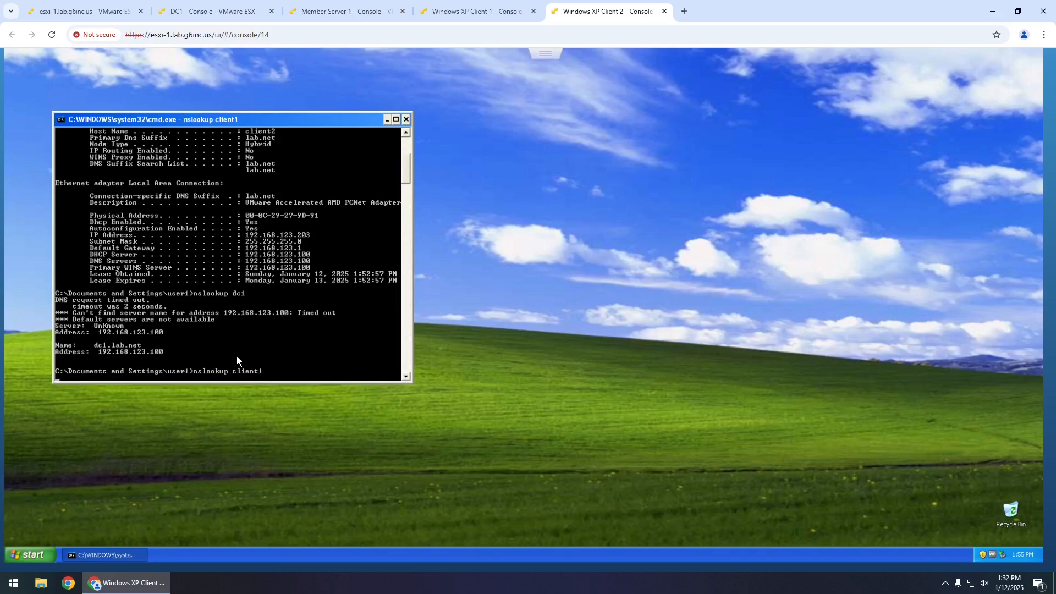
key("Up")
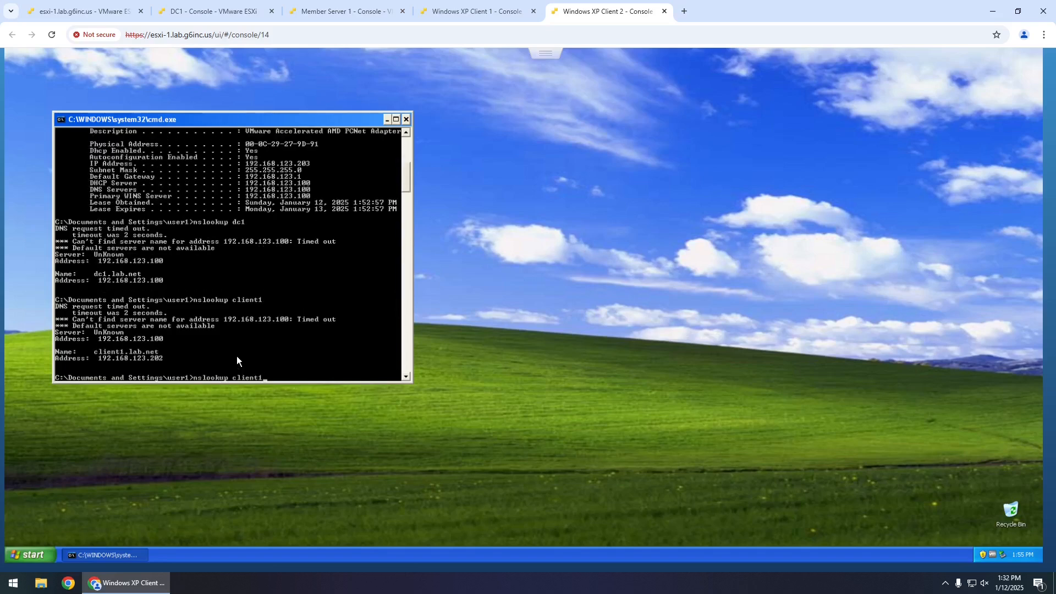
key("BackSpace")
type("2")
key("Return")
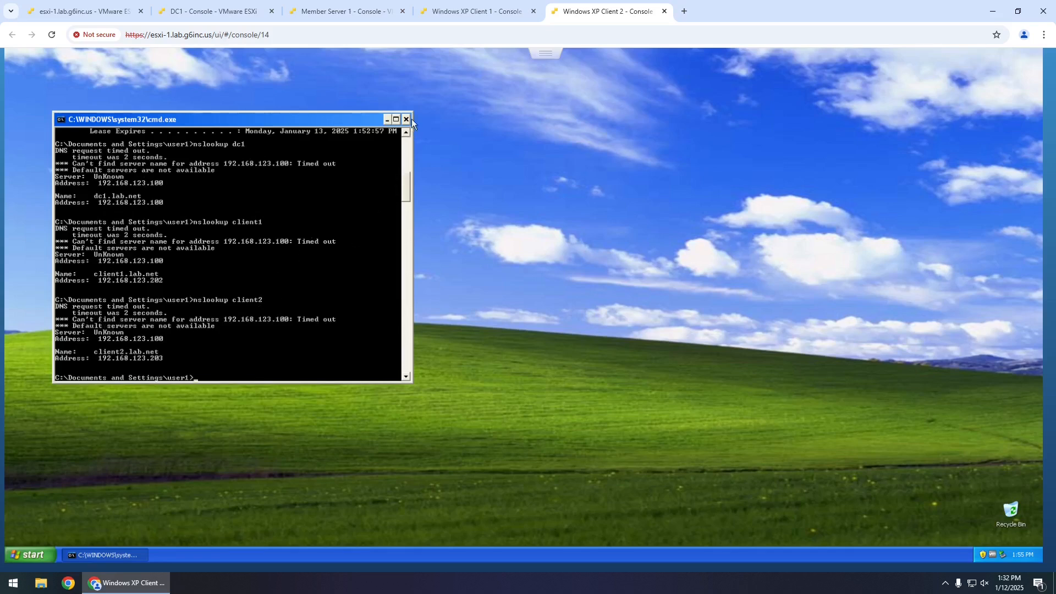
- On DC1, open the DNS manager and start a new reverse lookup zone
left_click(212, 11)
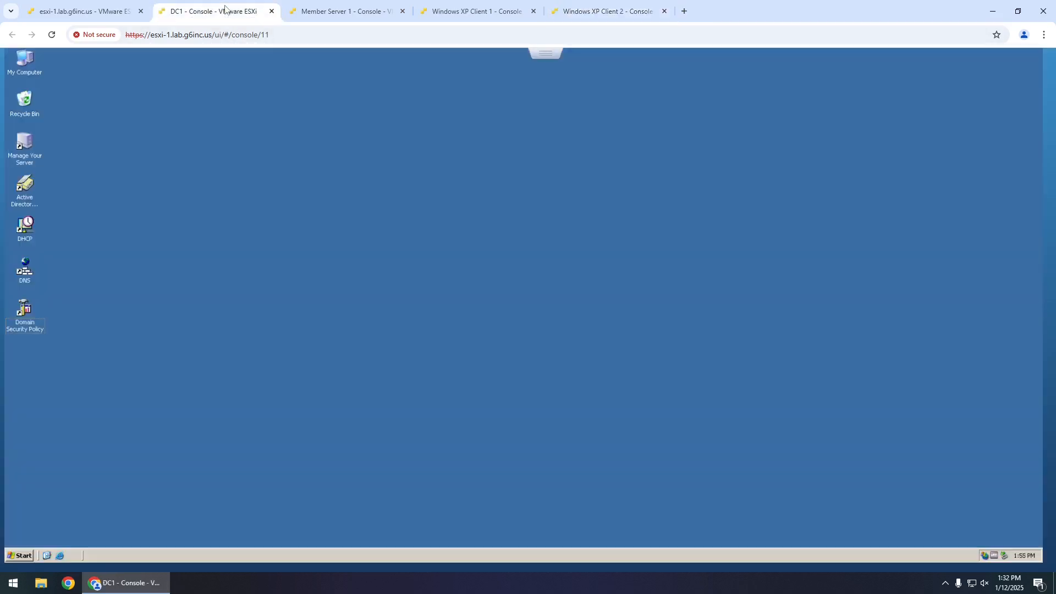
double_click(27, 267)
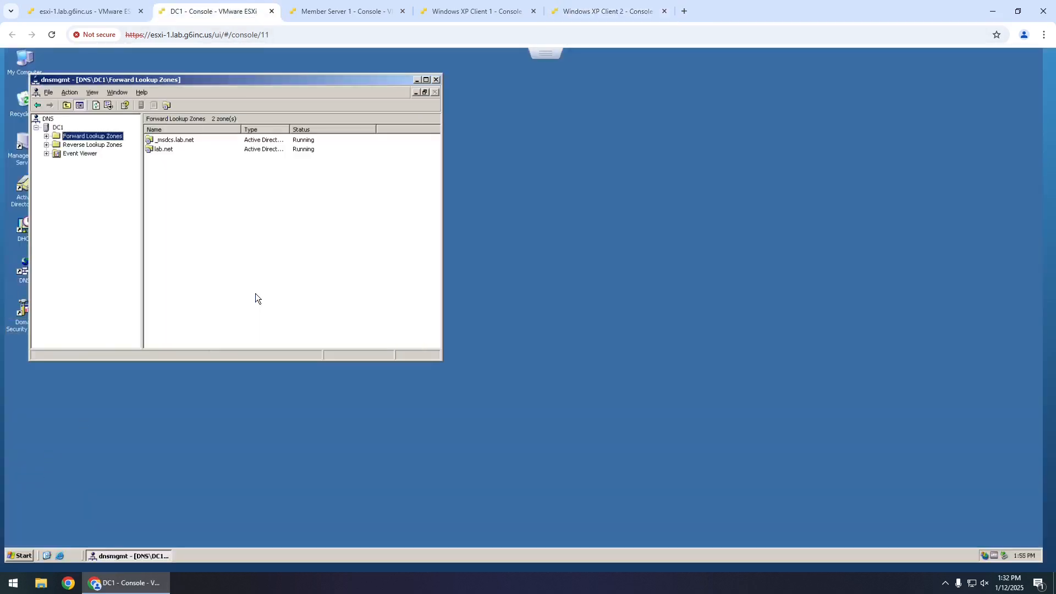
left_click(54, 145)
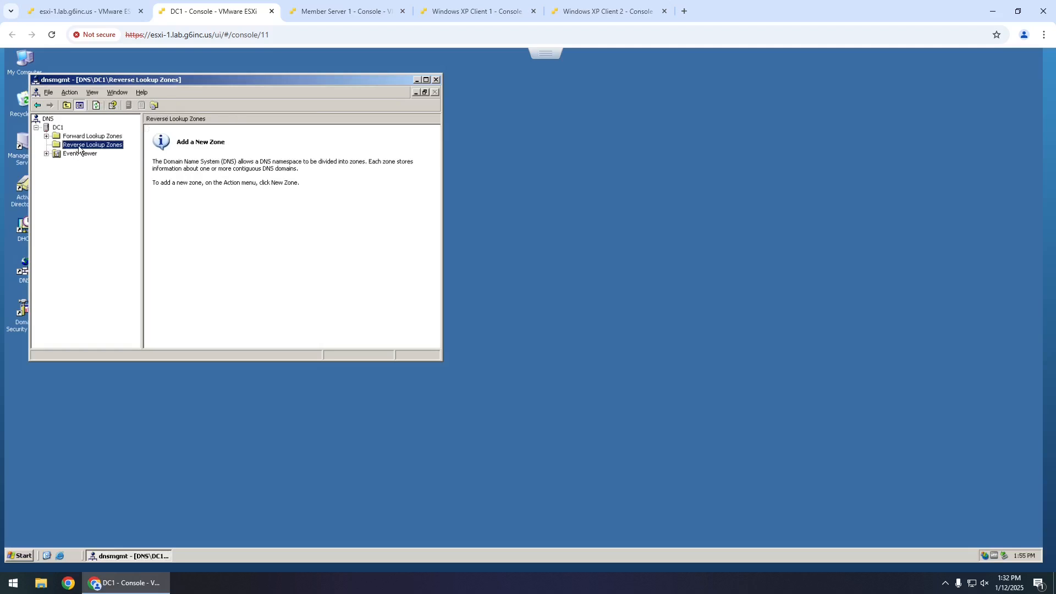
right_click(111, 146)
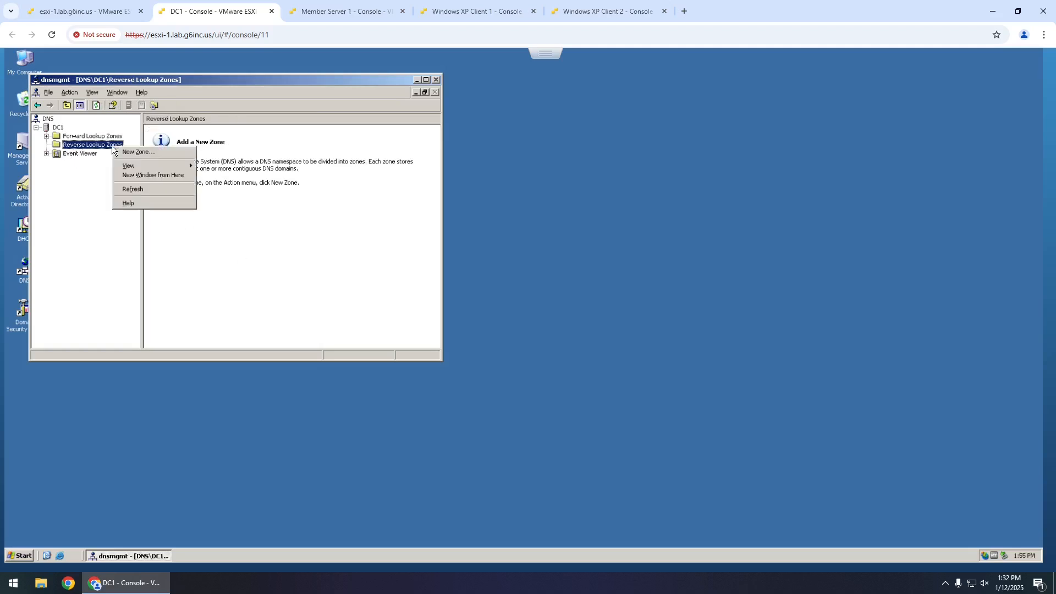
left_click(127, 152)
- Create a forest-replicated primary reverse zone for network ID 192.168.123 and open it
left_click(193, 275)
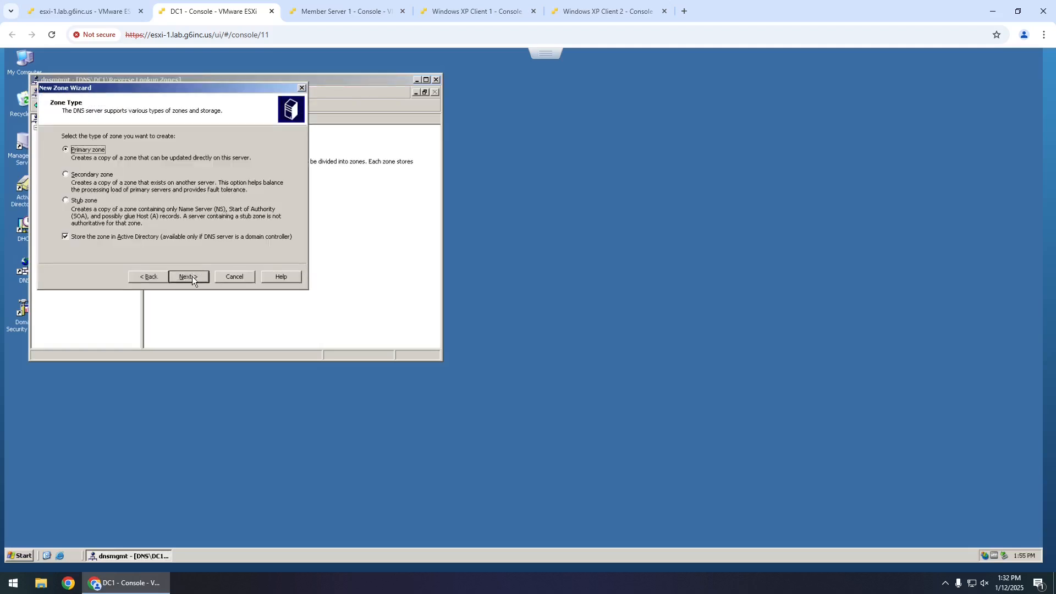
left_click(193, 276)
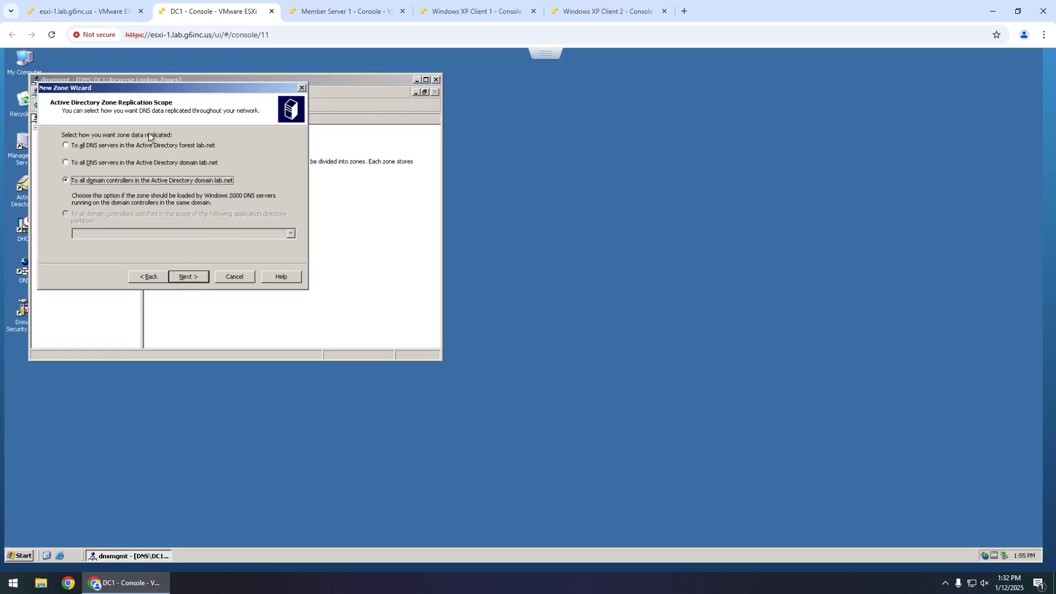
left_click(151, 147)
left_click(188, 276)
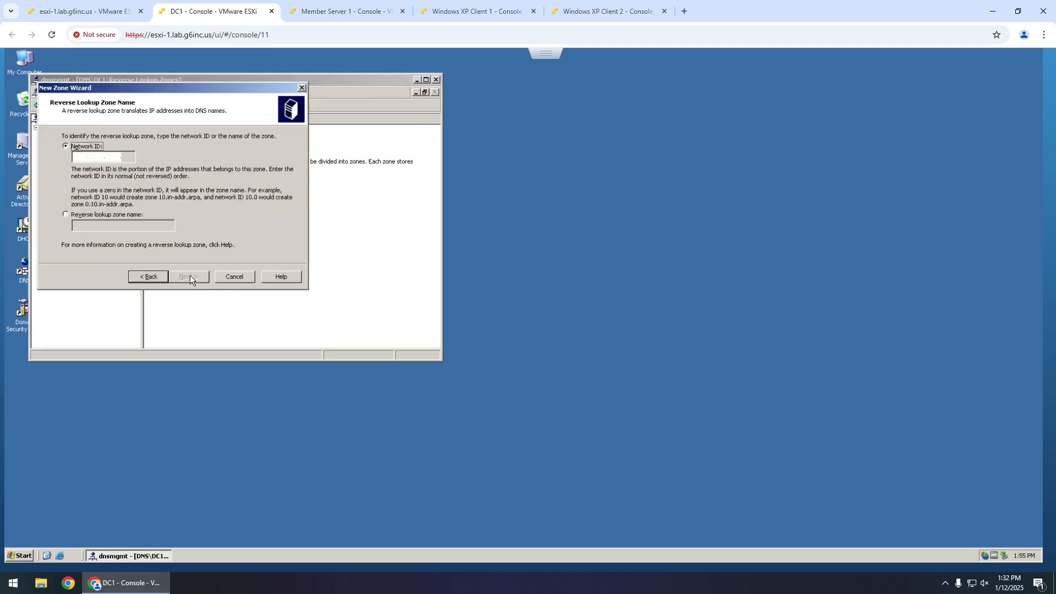
left_click(80, 157)
type("192.168.123 .")
left_click(191, 276)
left_click(190, 276)
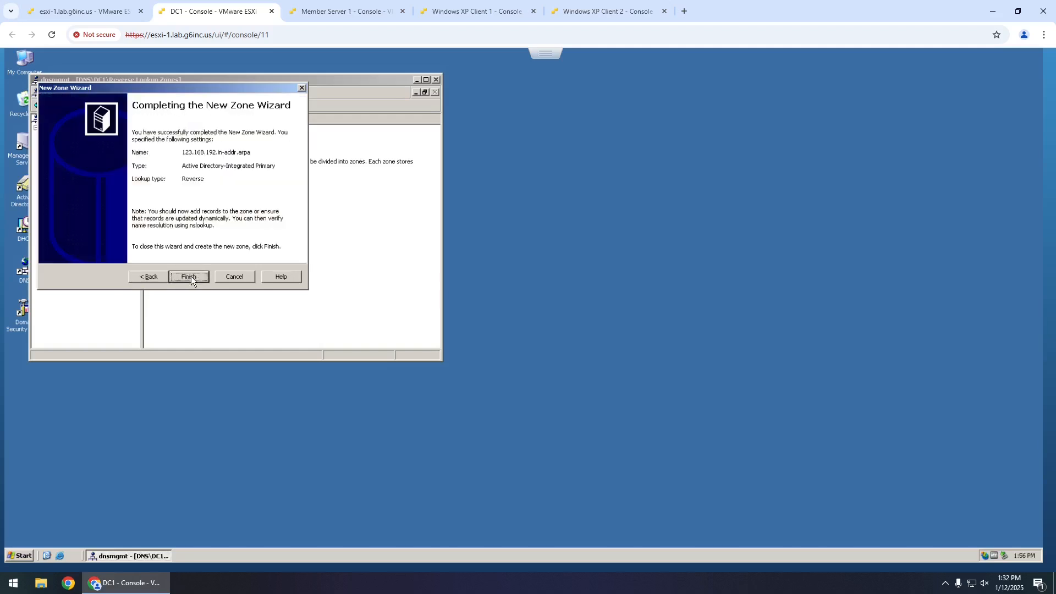
left_click(190, 277)
left_click(88, 153)
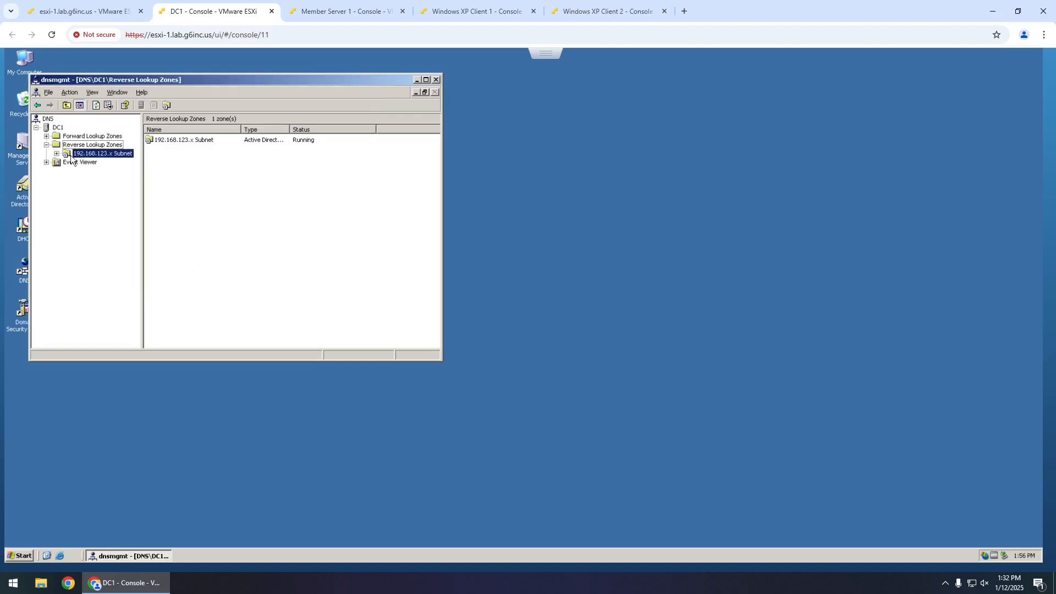
- In the 192.168.123.x Subnet zone, add PTR record 100 pointing to host dc1
right_click(187, 180)
left_click(245, 207)
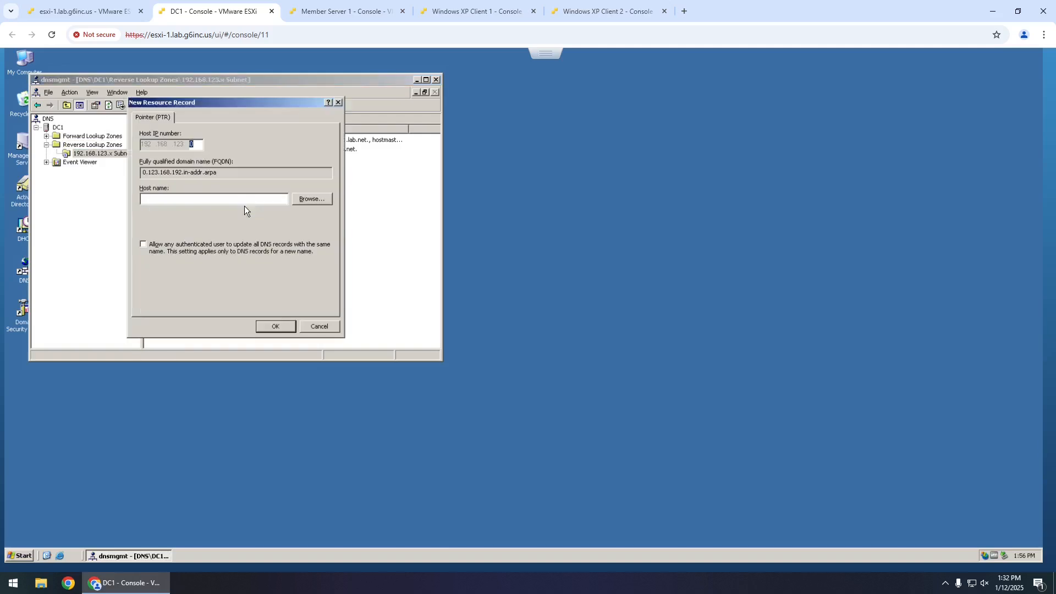
type("100")
left_click(214, 194)
type("dc1")
left_click(272, 327)
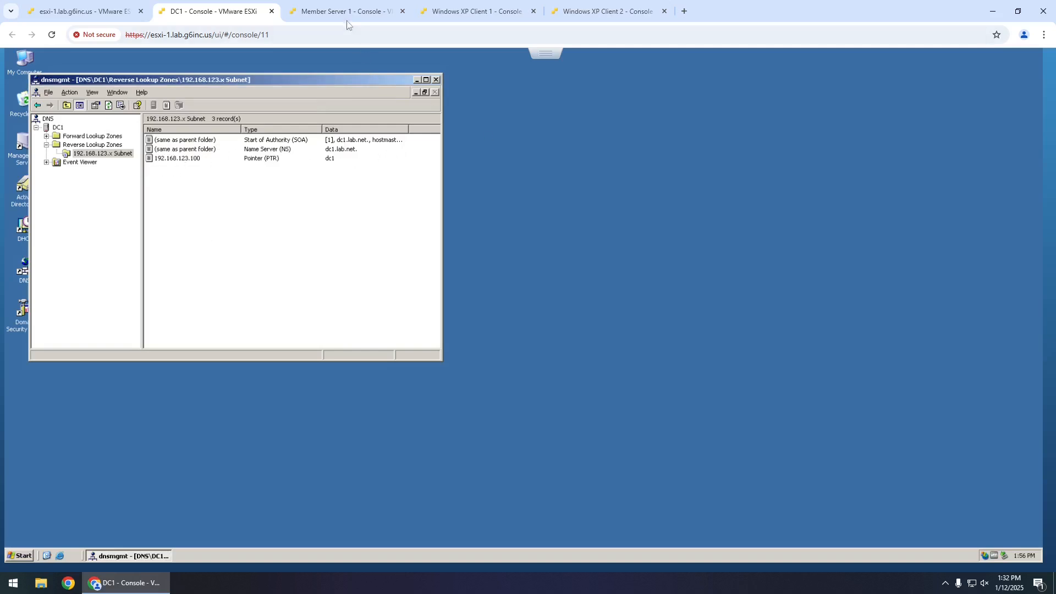
- Rerun nslookup client2 on Client 2 to confirm dc1 now answers
left_click(474, 15)
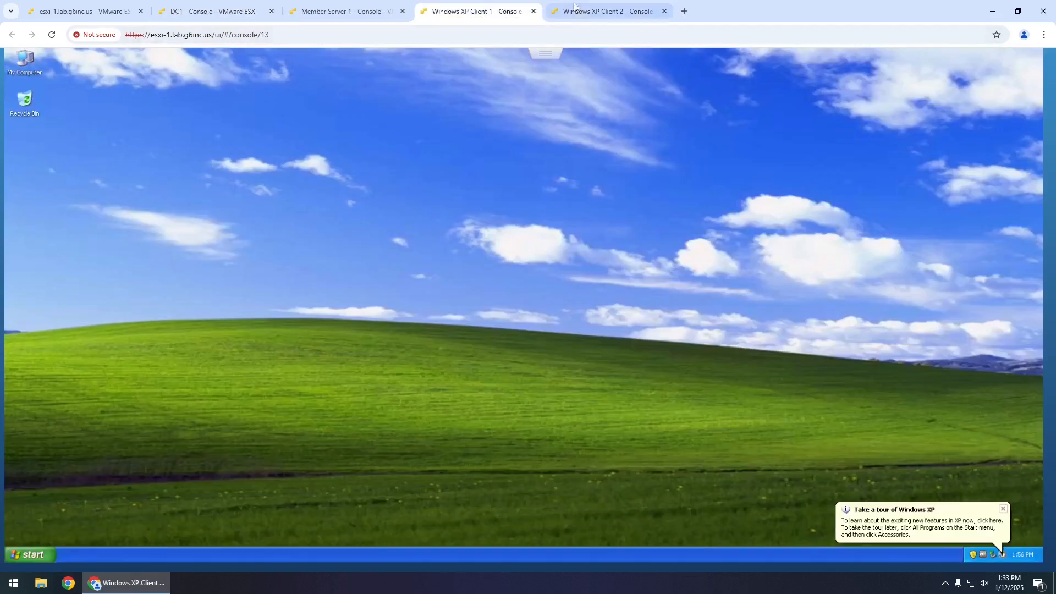
left_click(605, 11)
key("Up")
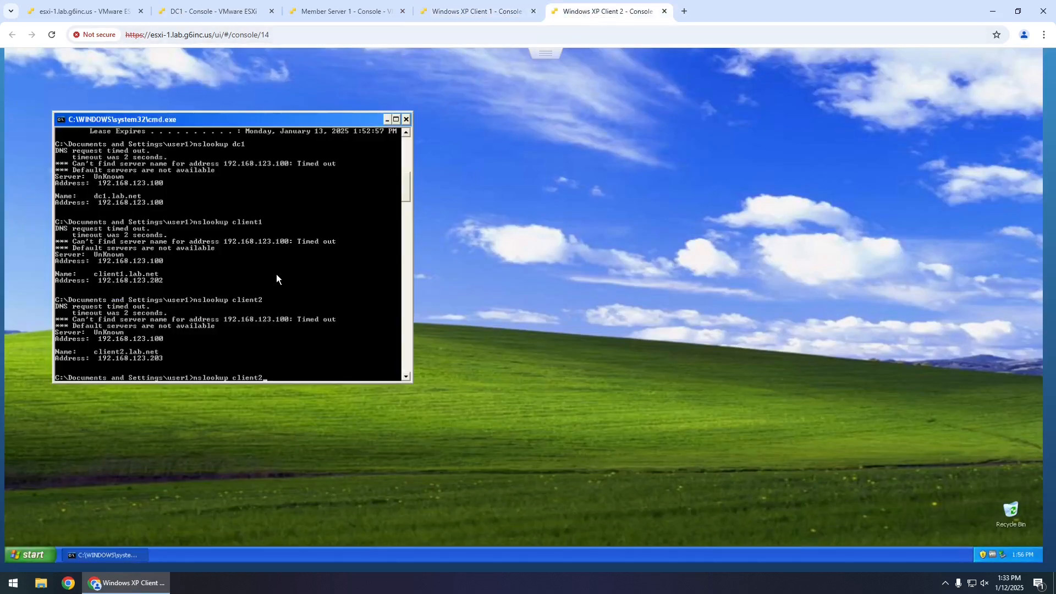
key("Return")
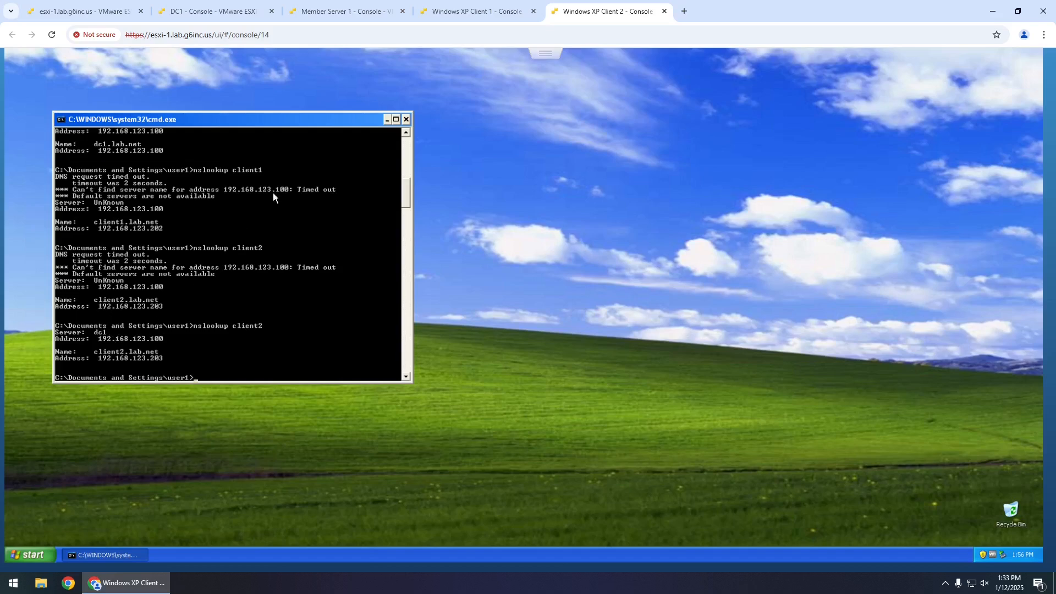
- Review the lab.net forward zone's host records on DC1, then move to Client 1's console
left_click(215, 11)
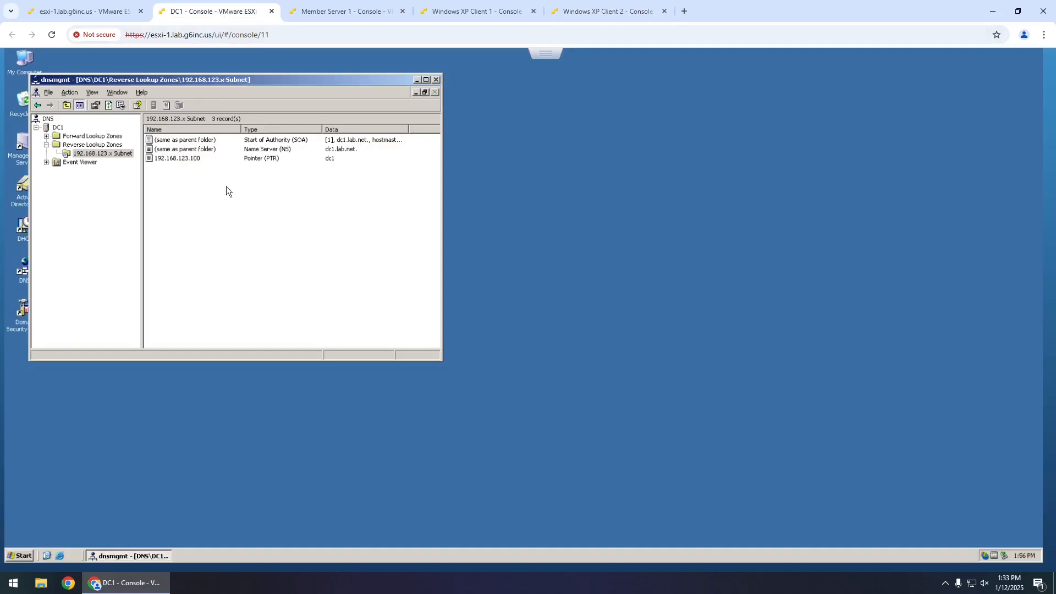
left_click(46, 136)
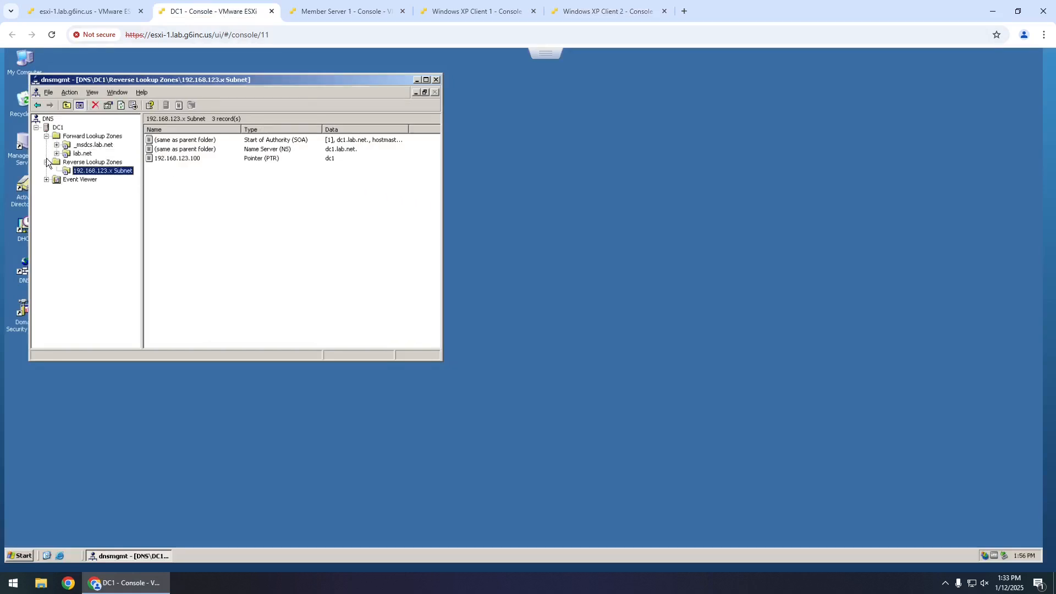
left_click(57, 153)
left_click(82, 154)
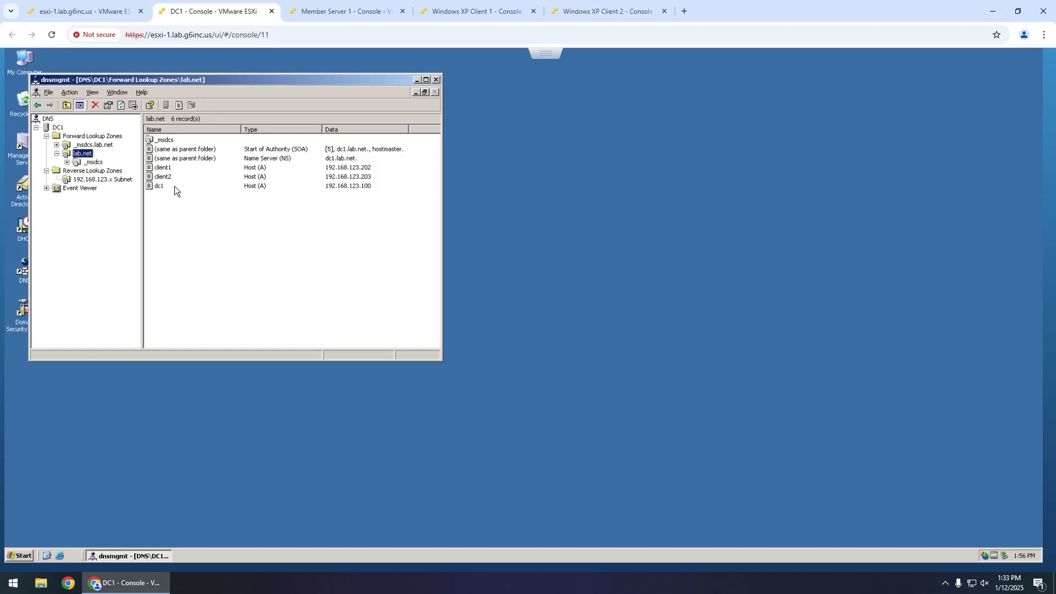
left_click(501, 15)
- On Client 1, run ipconfig /release, /renew and /all in cmd, then return to DC1
left_click(27, 554)
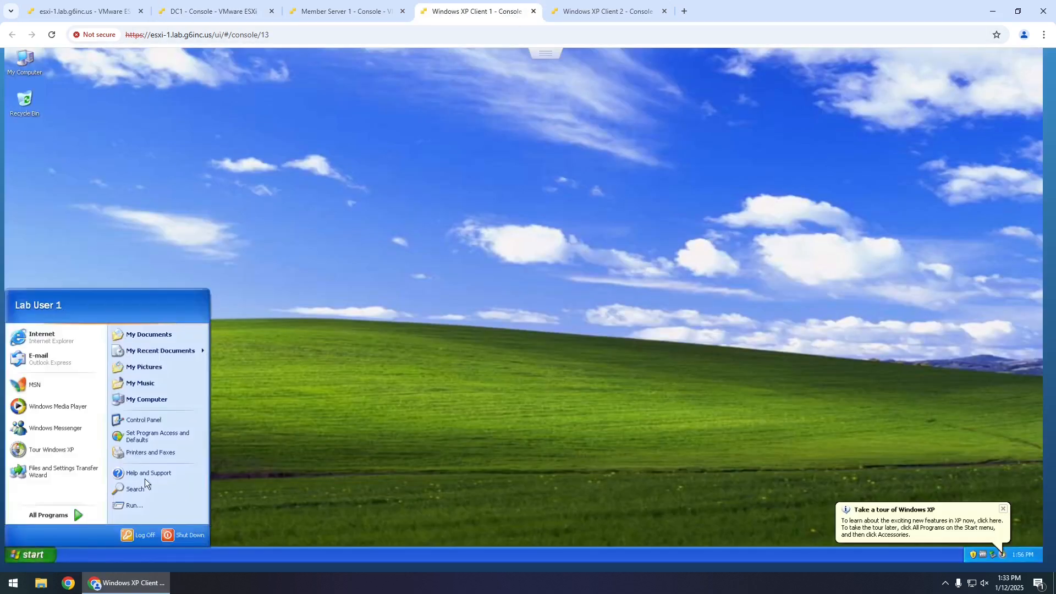
left_click(135, 504)
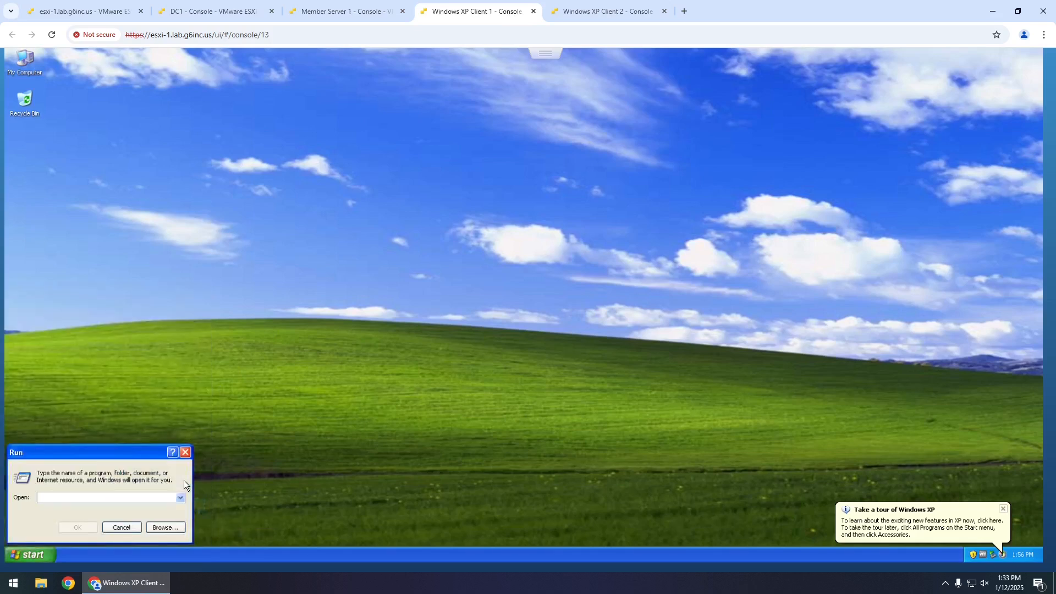
type("cmd")
key("Return")
type("ip")
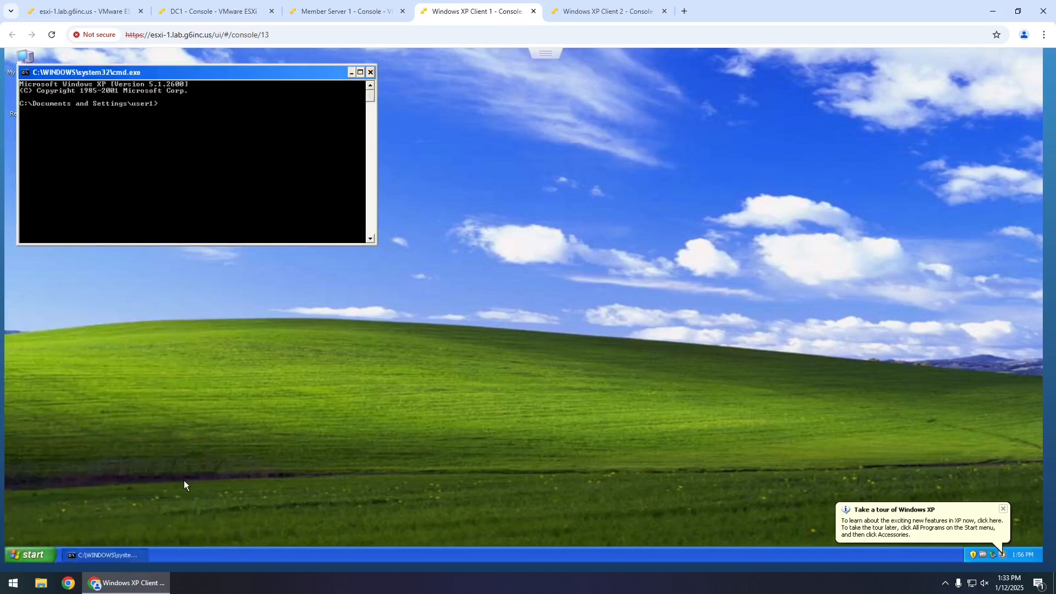
type("config /release && ipconfig /renew && ipconfig /all")
key("Return")
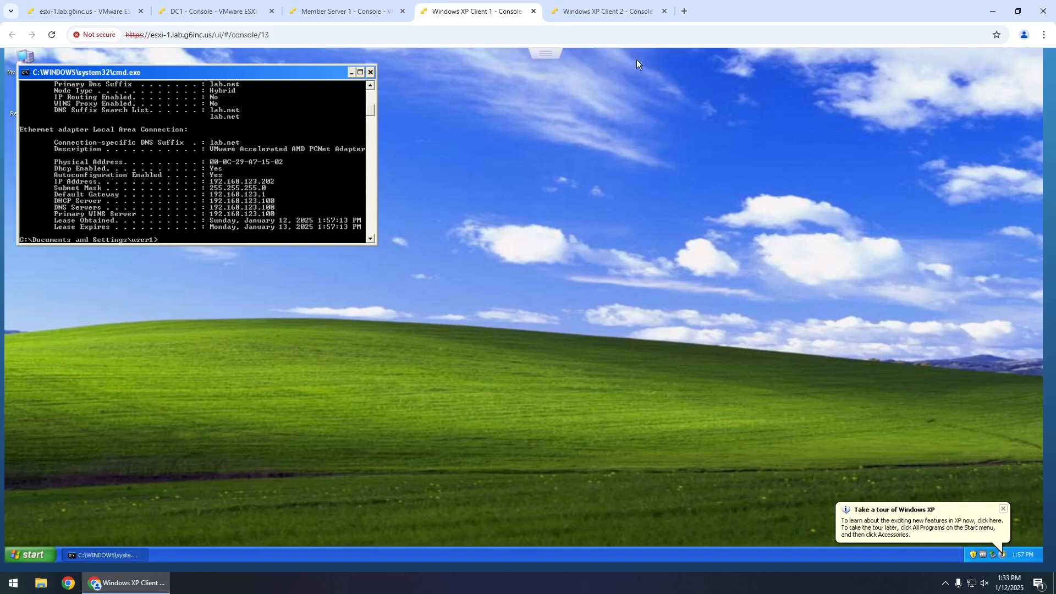
left_click(214, 11)
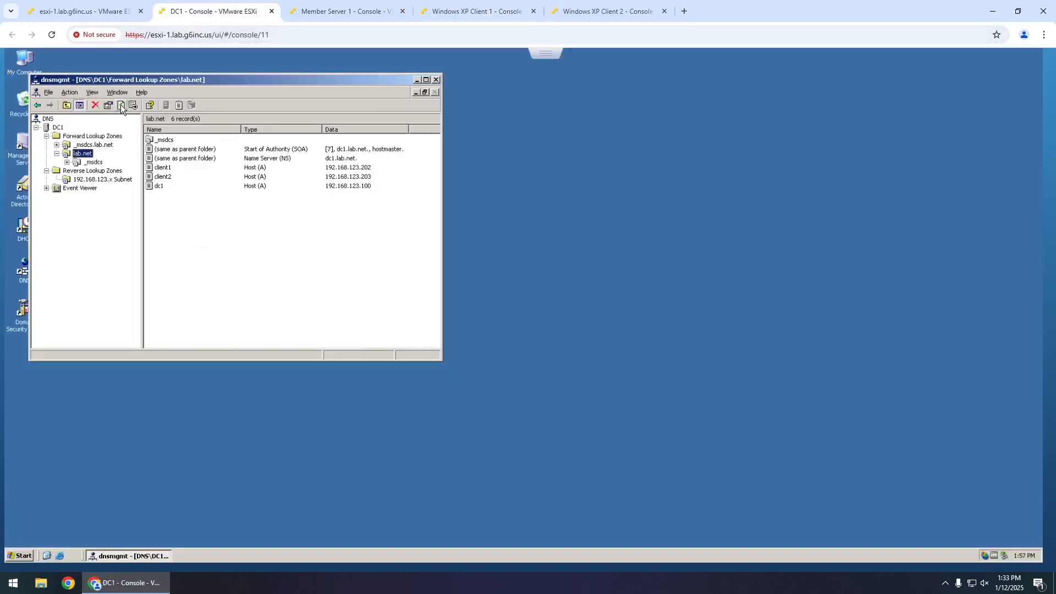
- Refresh the reverse zone and repoint the 192.168.123.100 PTR to dc1.lab.net via Browse
left_click(91, 178)
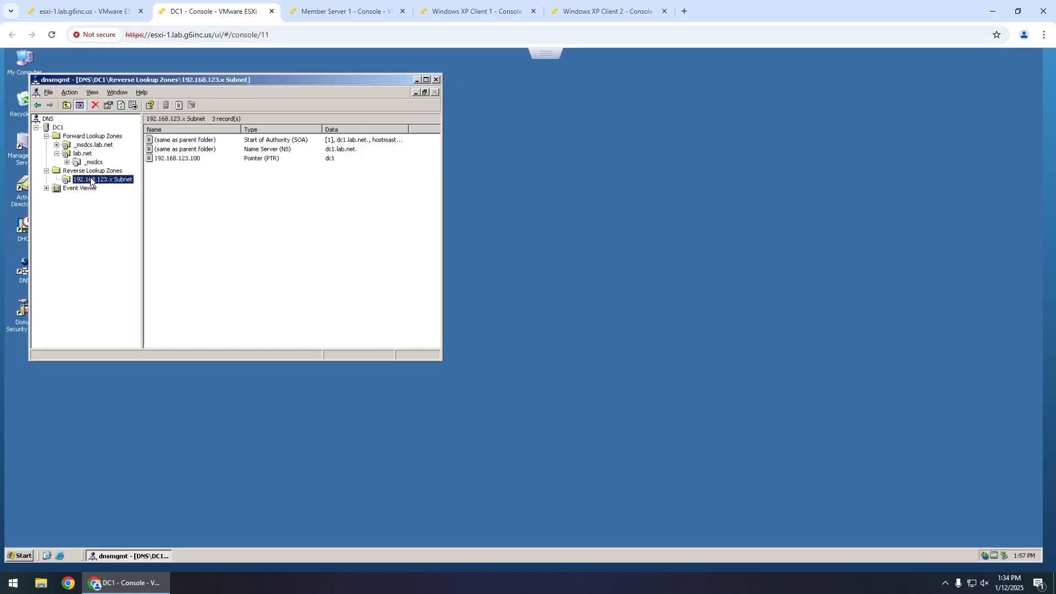
left_click(121, 104)
left_click(180, 160)
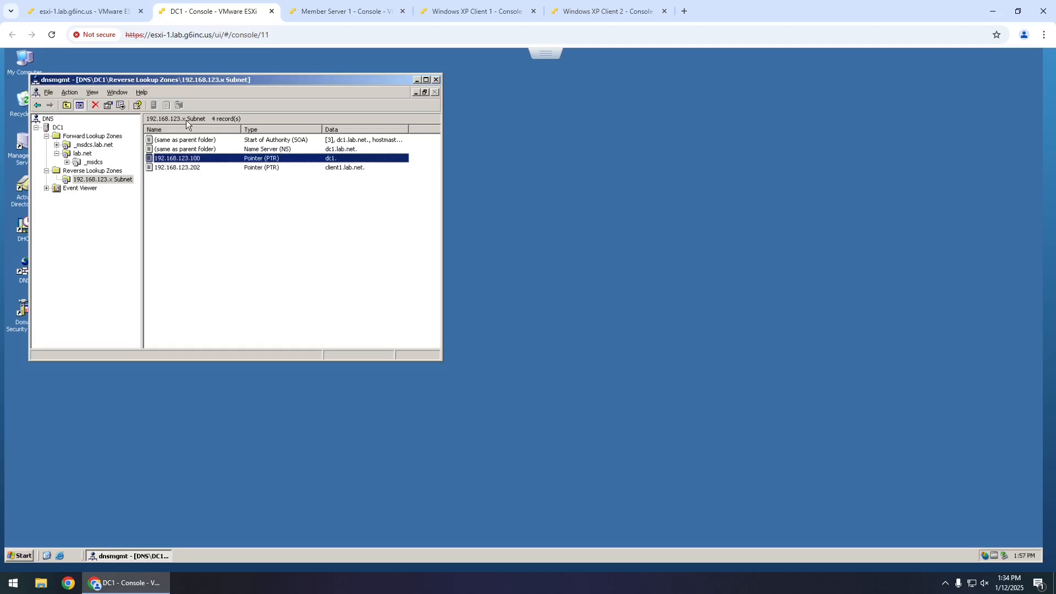
left_click_drag(187, 82, 265, 83)
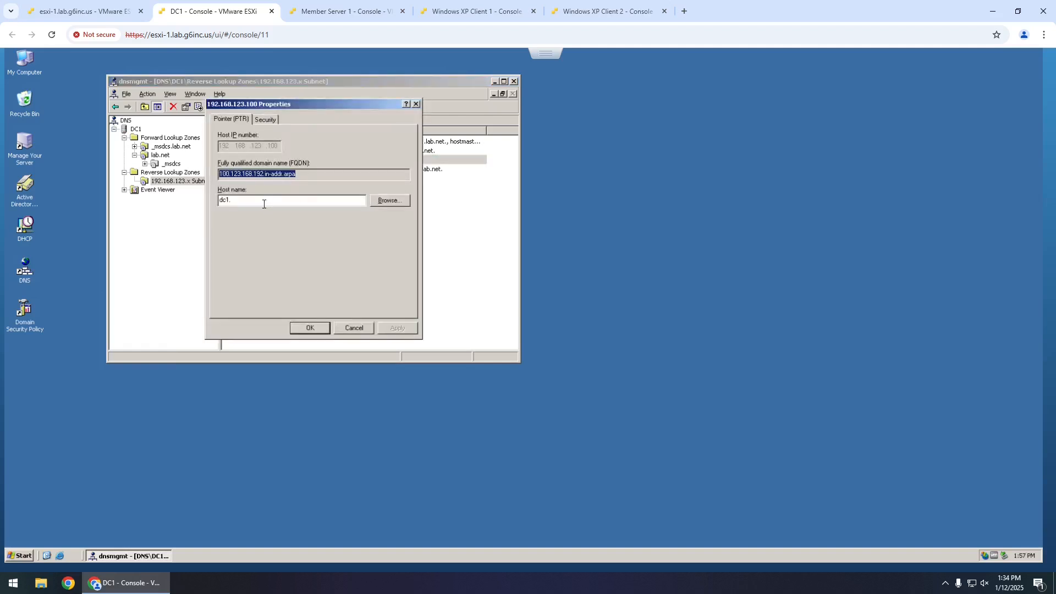
left_click(390, 200)
left_click(237, 186)
left_click(345, 299)
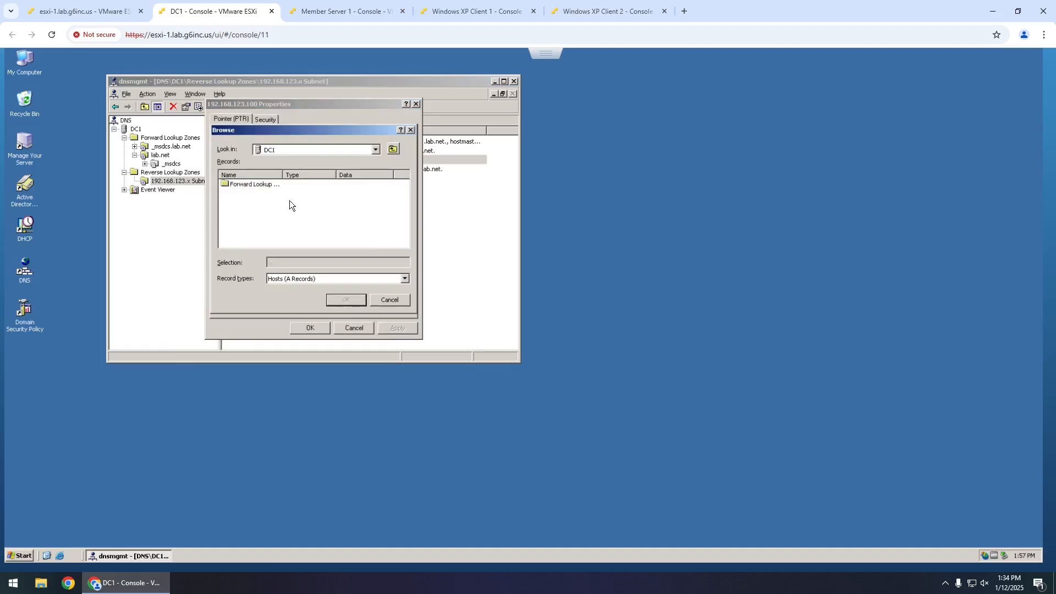
double_click(251, 184)
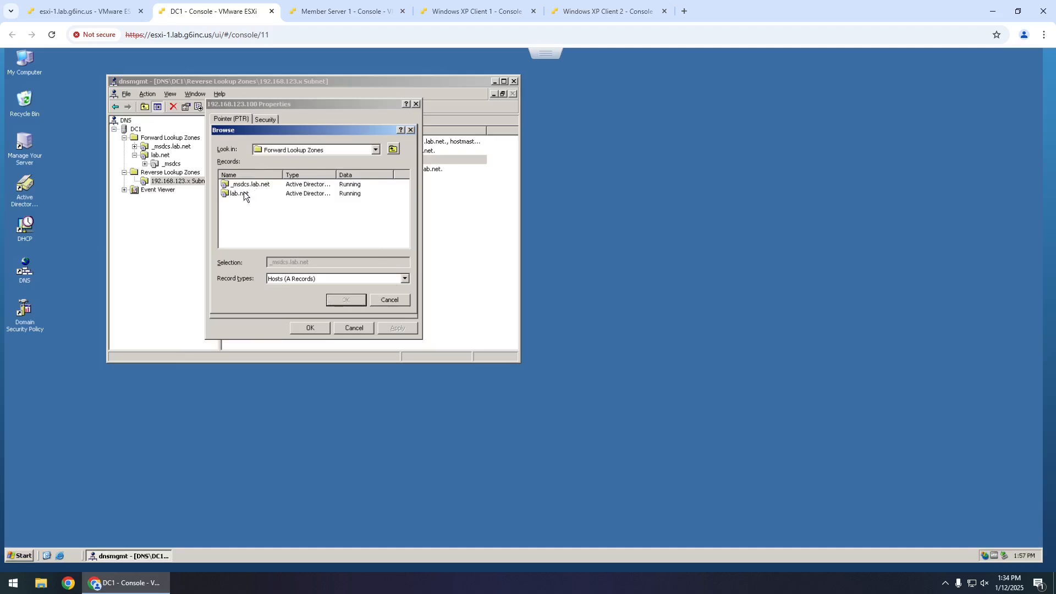
double_click(245, 193)
left_click(236, 212)
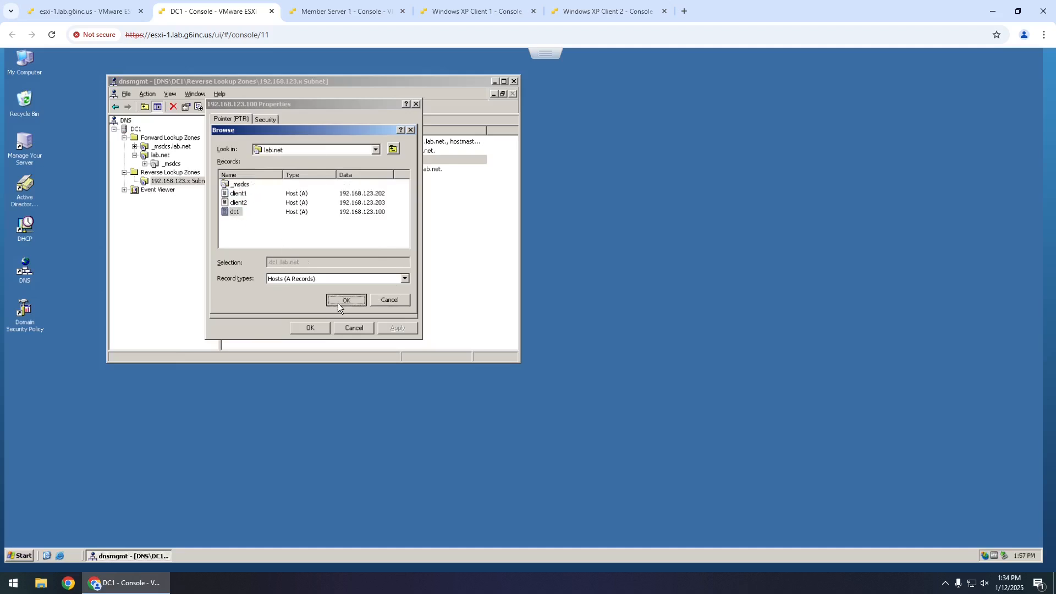
left_click(345, 300)
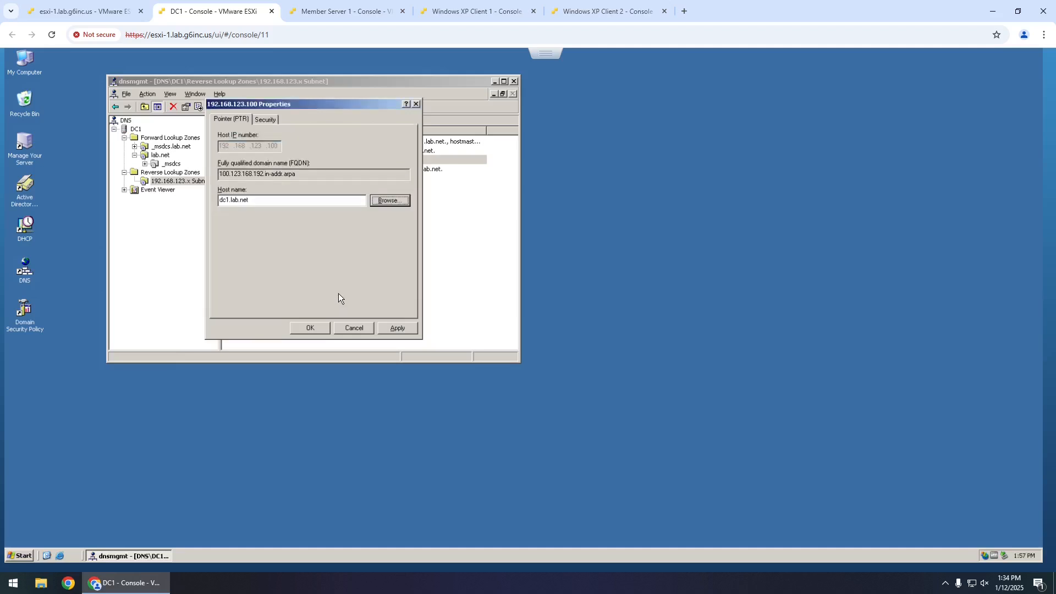
left_click(312, 329)
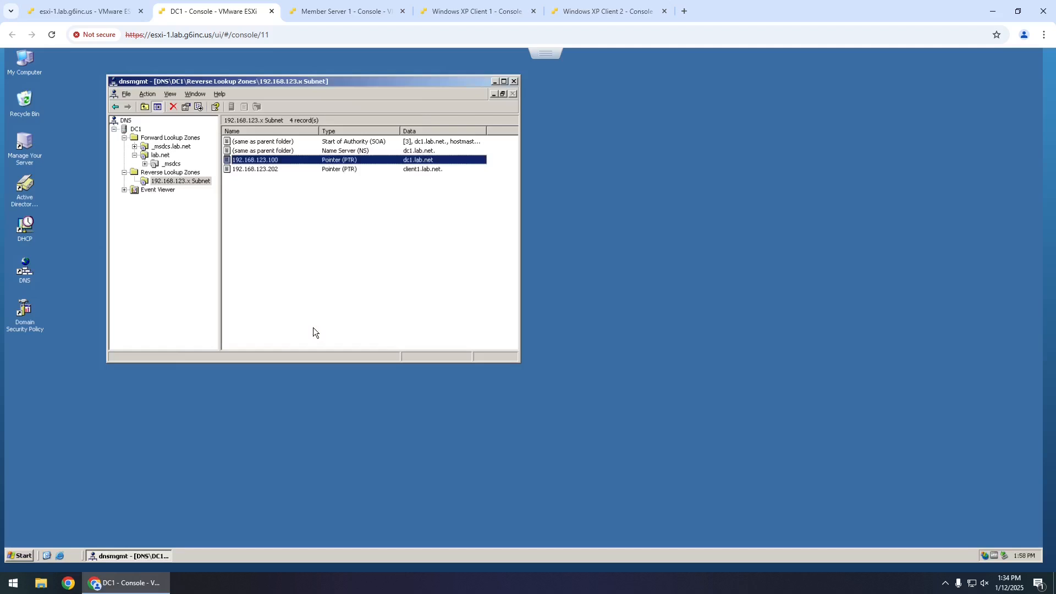
- Add a trailing dot so the PTR host reads dc1.lab.net., then close DNS manager
left_click(337, 191)
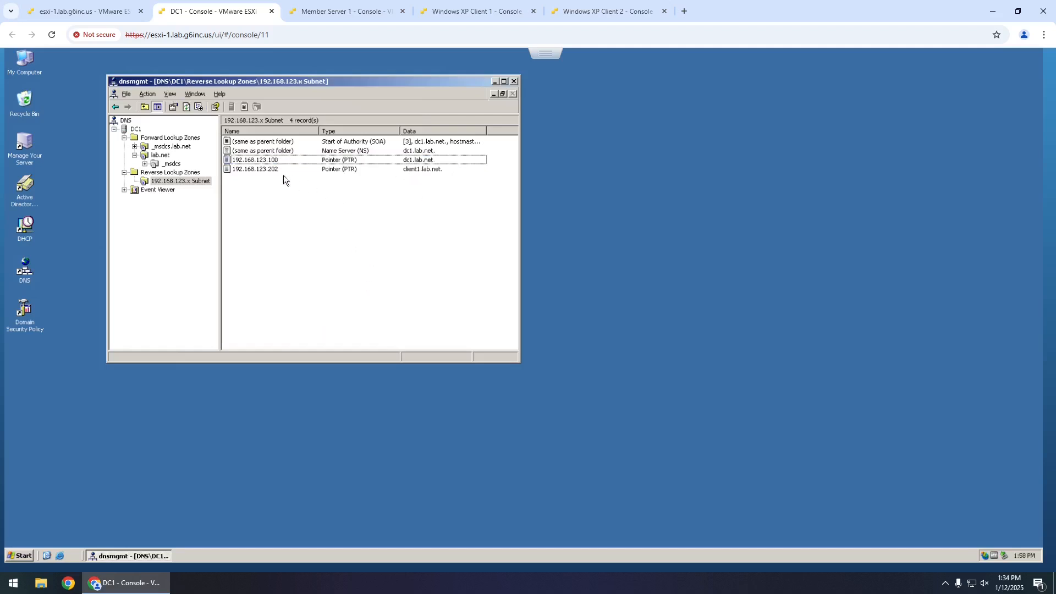
double_click(248, 166)
left_click(278, 201)
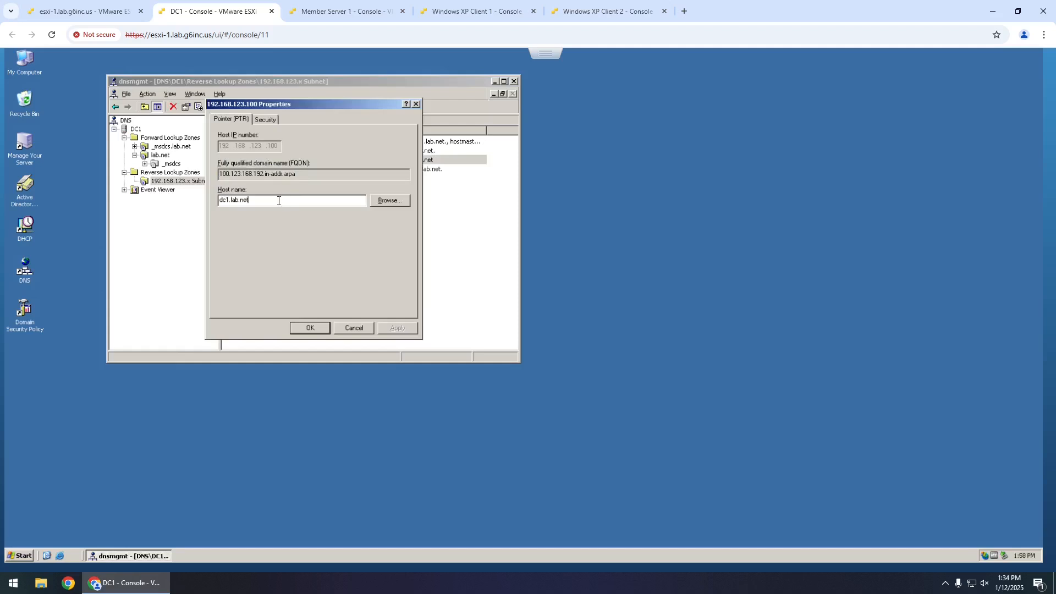
type(".")
left_click(306, 326)
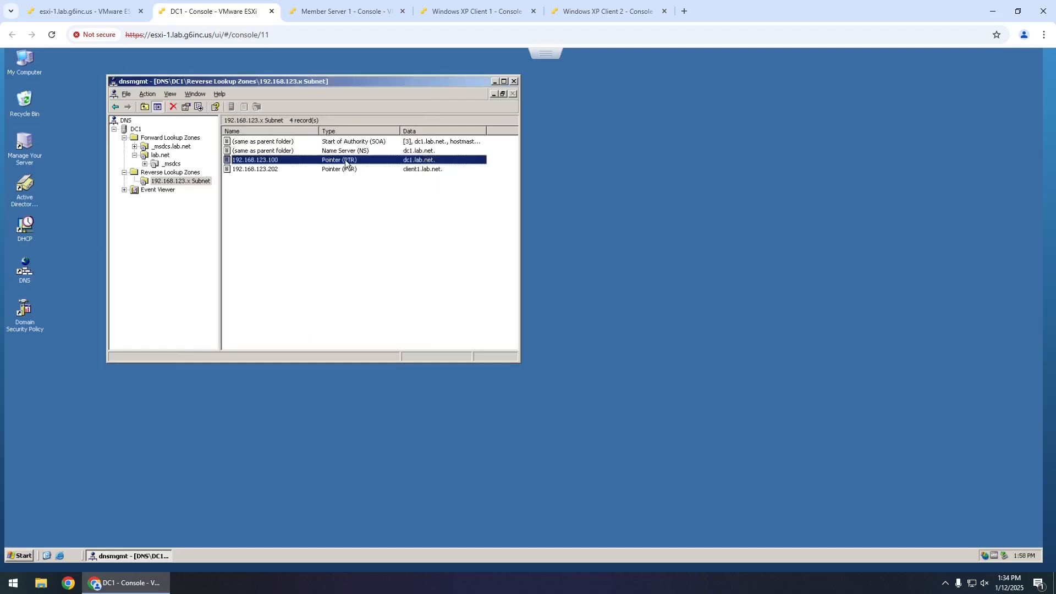
left_click(255, 185)
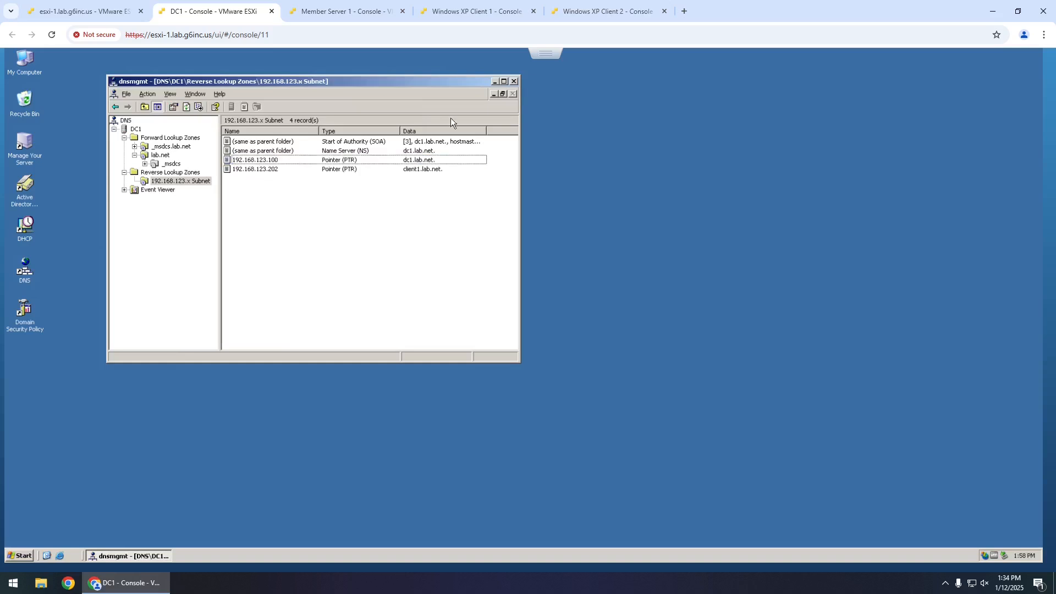
left_click(514, 86)
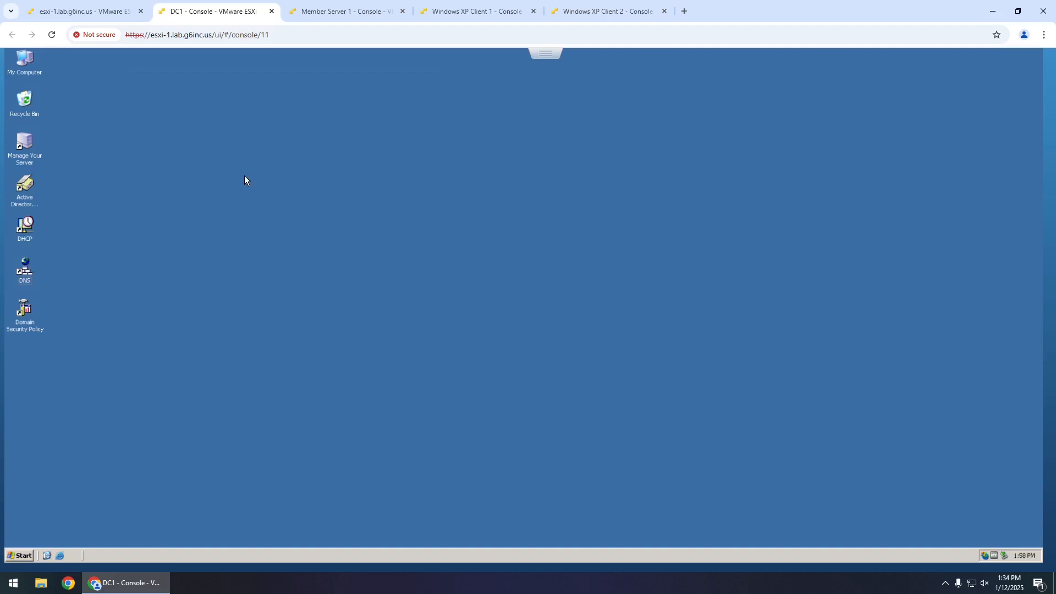
- Close the command prompt windows on XP Client 1 and XP Client 2
left_click(347, 12)
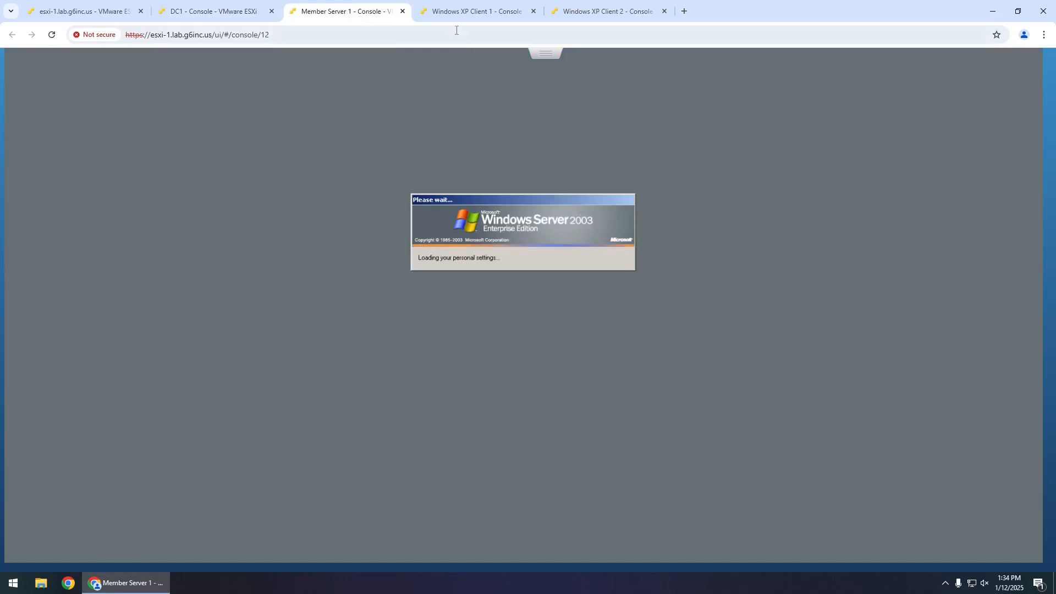
left_click(475, 12)
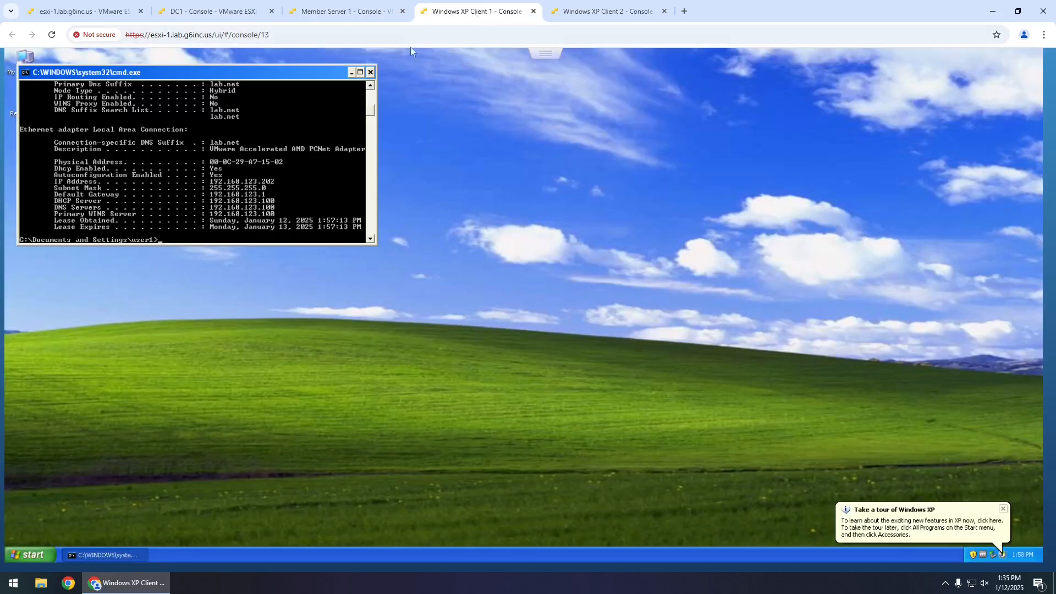
left_click(371, 72)
left_click(605, 12)
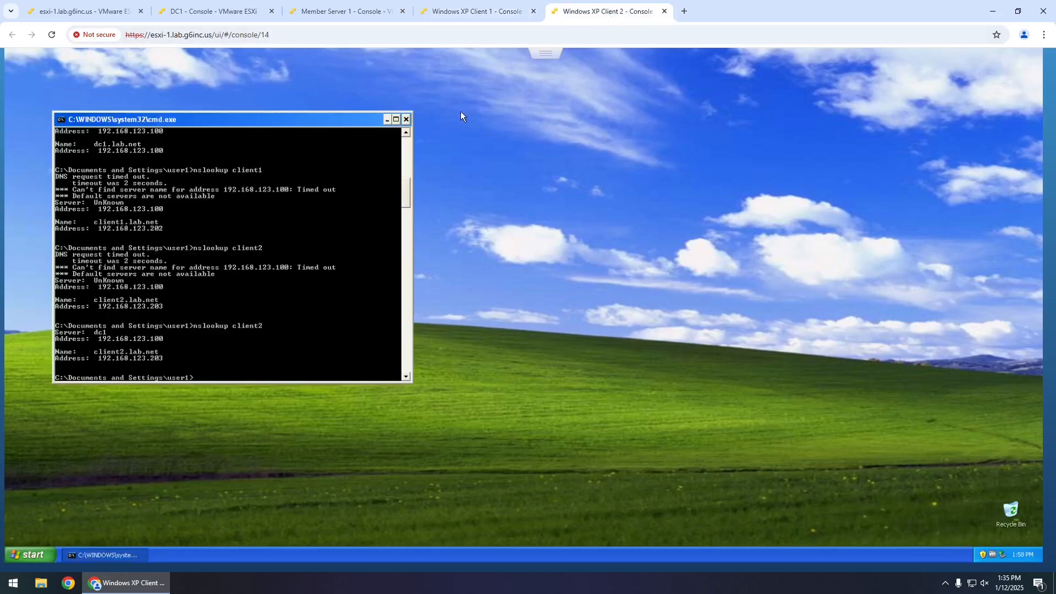
left_click(407, 118)
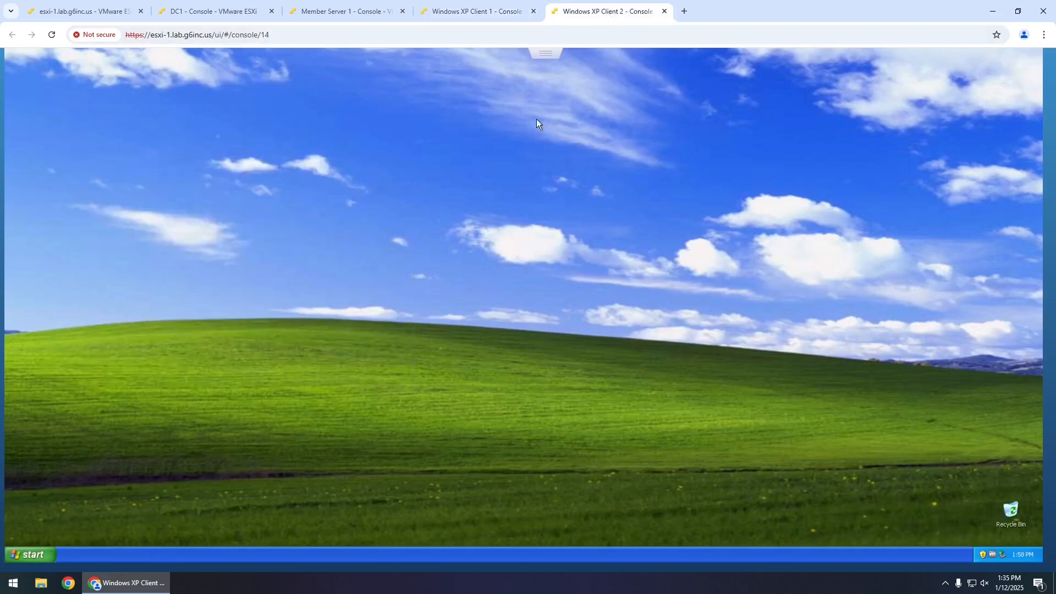
- Launch Active Directory Users and Computers on DC1
left_click(350, 12)
left_click(237, 13)
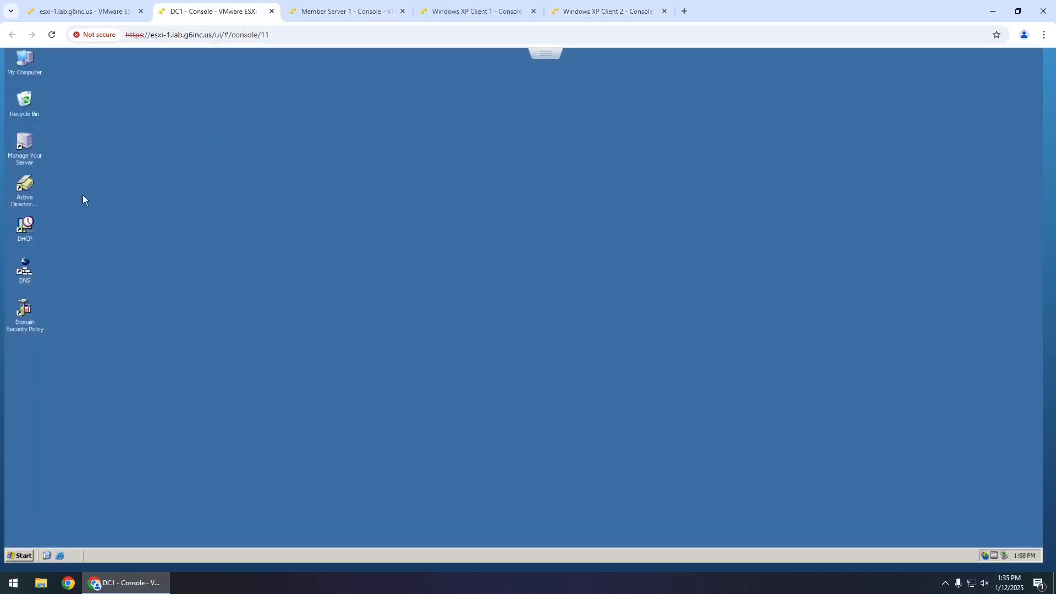
left_click(24, 187)
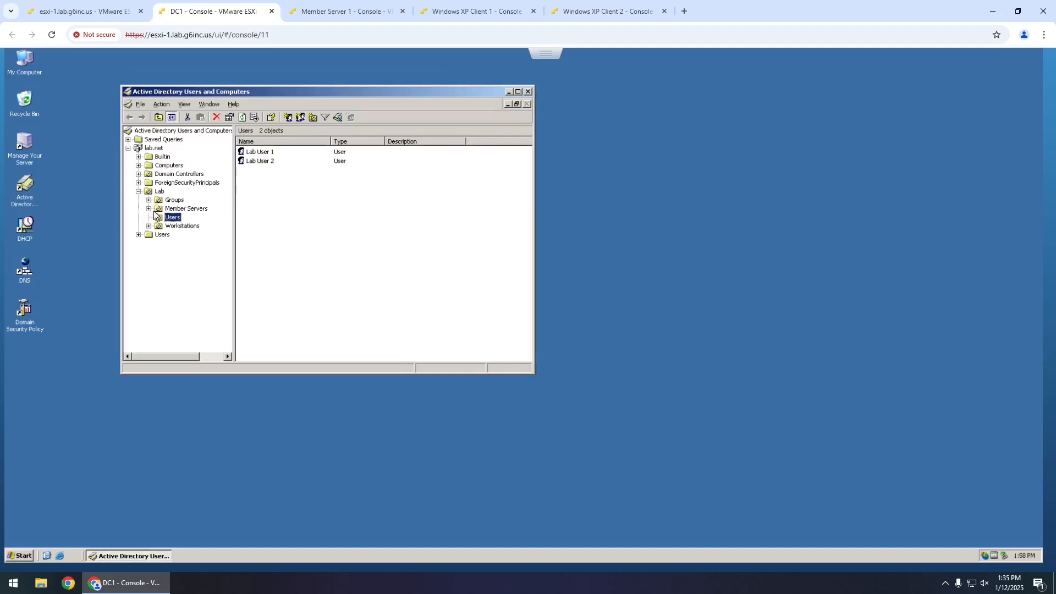
- Browse Workstations, Lab users, Member Servers and Lab groups, then close ADUC and return to host management
left_click(179, 227)
left_click(184, 218)
left_click(185, 209)
left_click(177, 200)
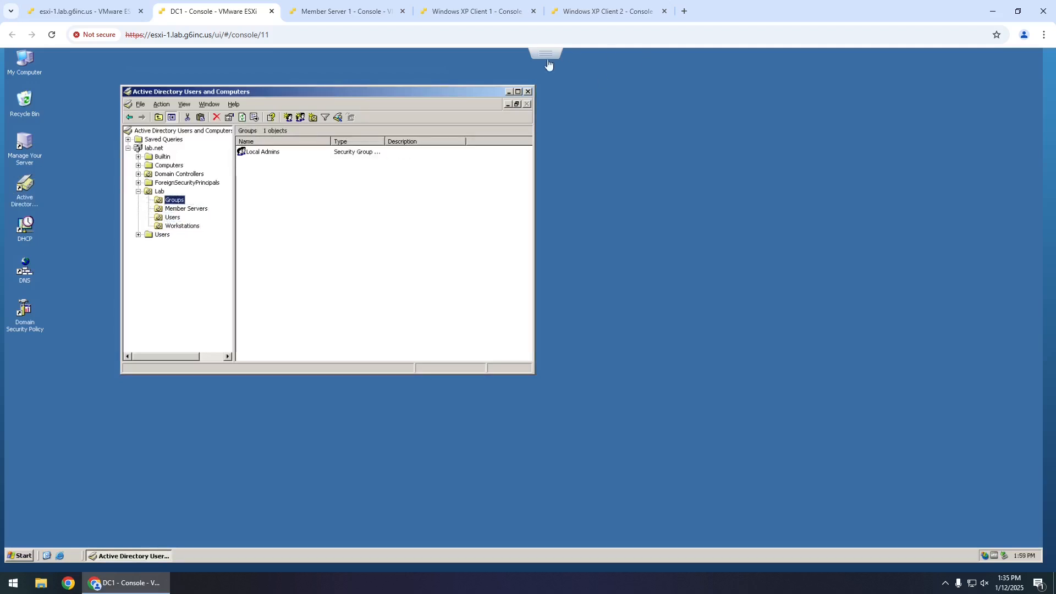
left_click(528, 92)
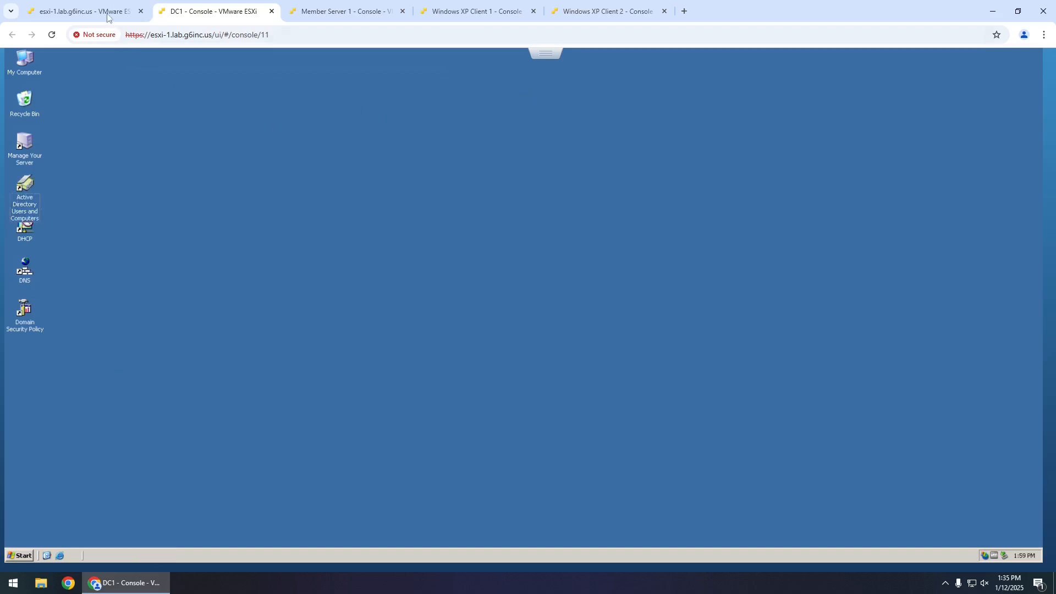
left_click(108, 15)
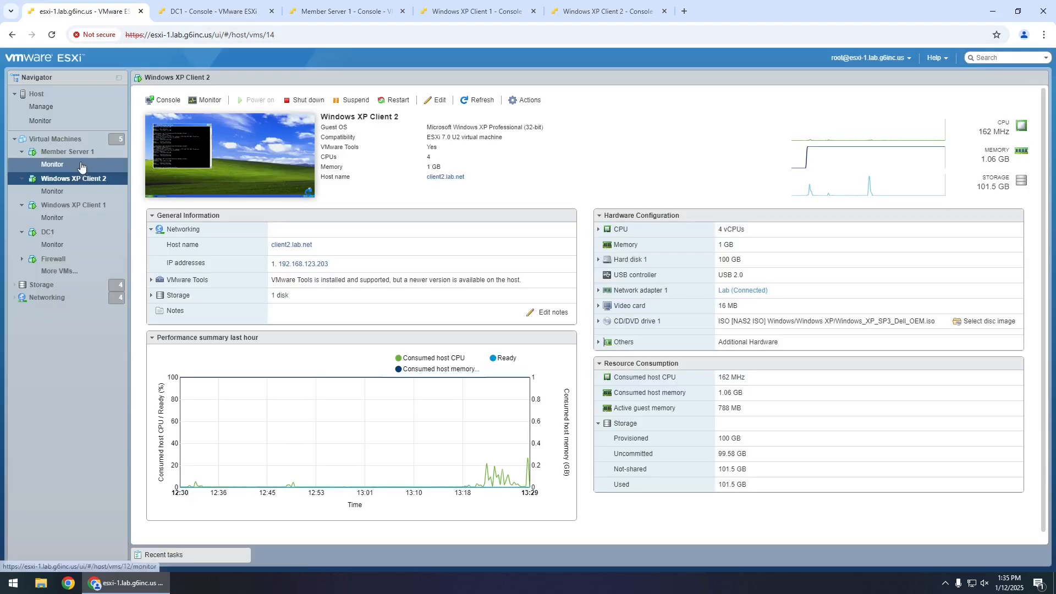
- Halt the Firewall pfSense VM via console option 6 confirmed with y, then list all VMs
left_click(54, 258)
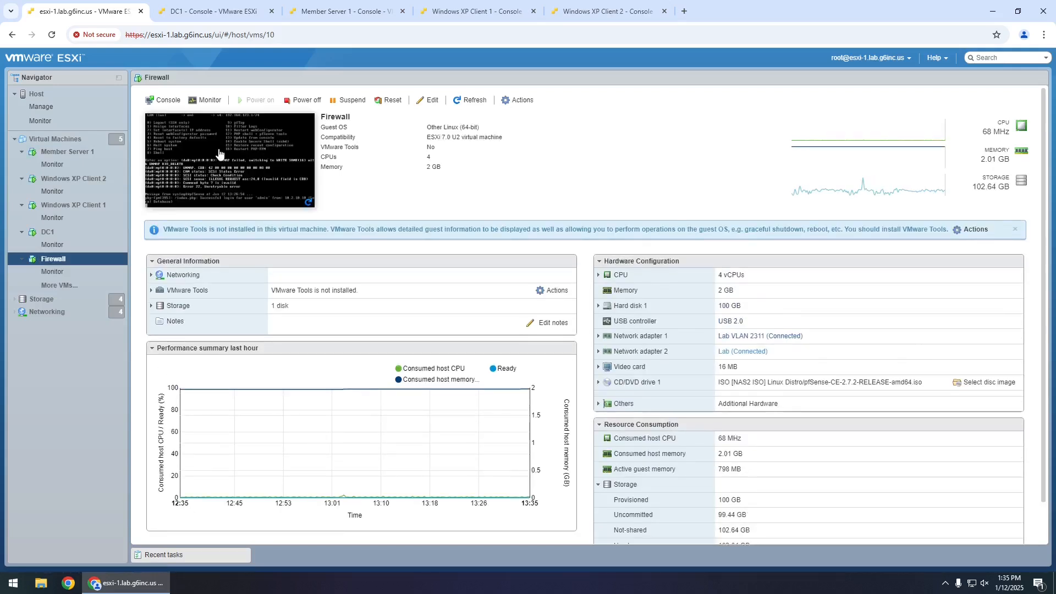
left_click(226, 153)
key("Return")
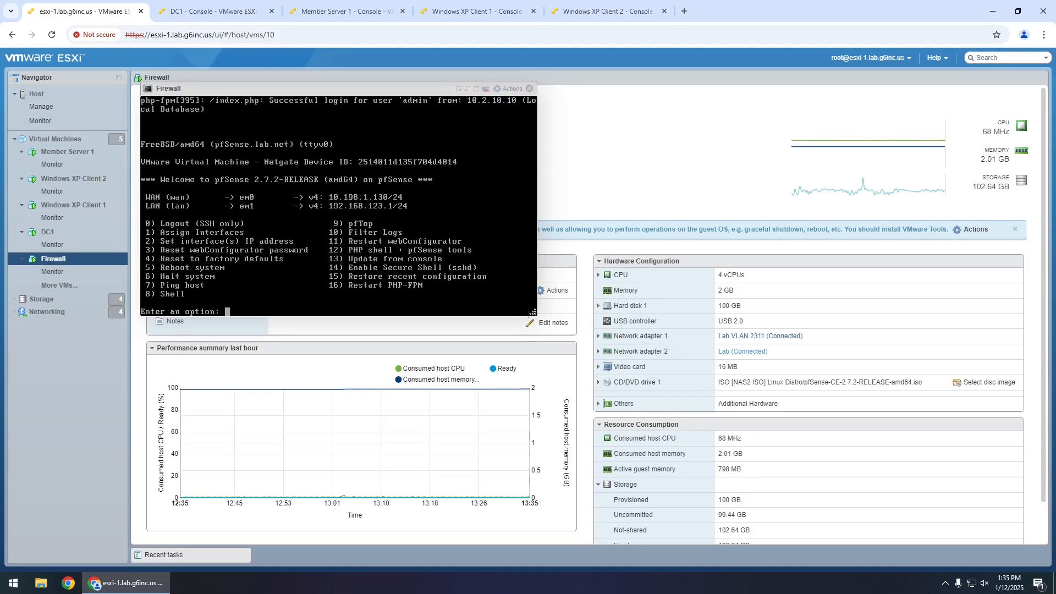
type("6")
key("Return")
type("y")
key("Return")
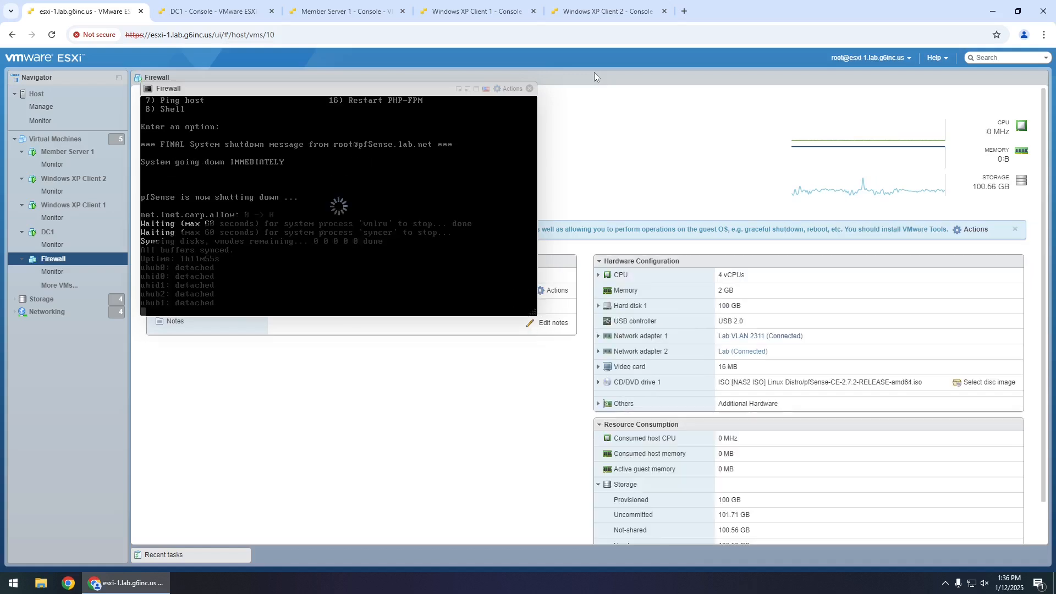
left_click(529, 88)
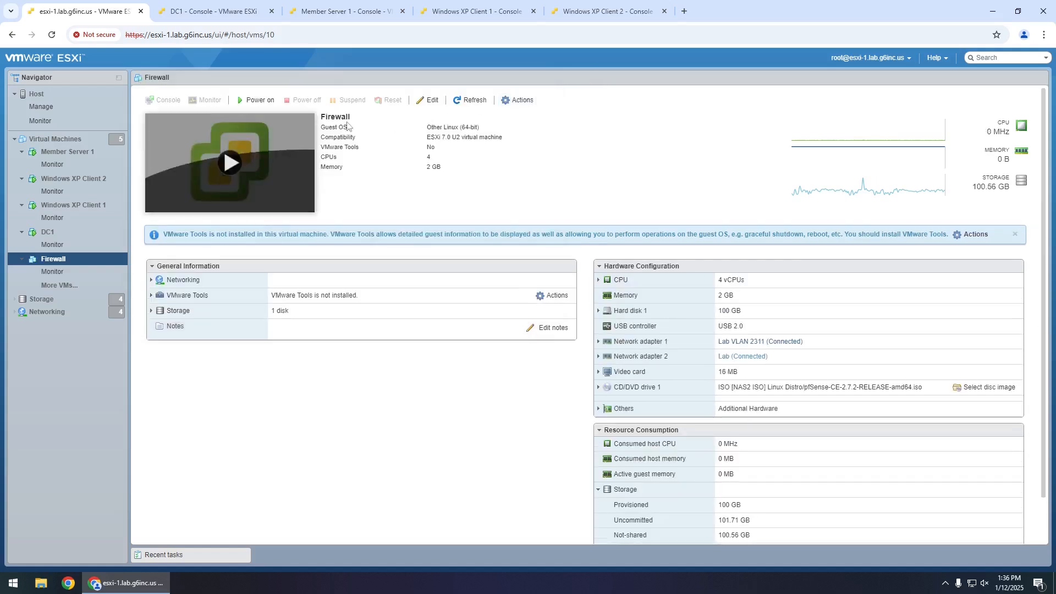
left_click(452, 100)
left_click(55, 139)
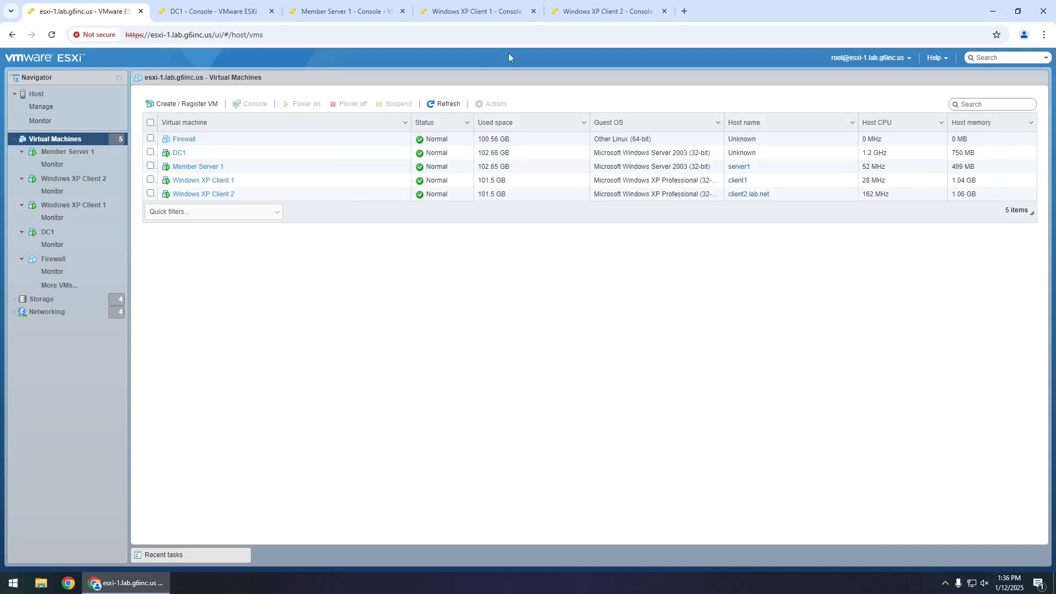
- On XP Client 1, open a command prompt and ping client2
left_click(504, 11)
left_click(44, 556)
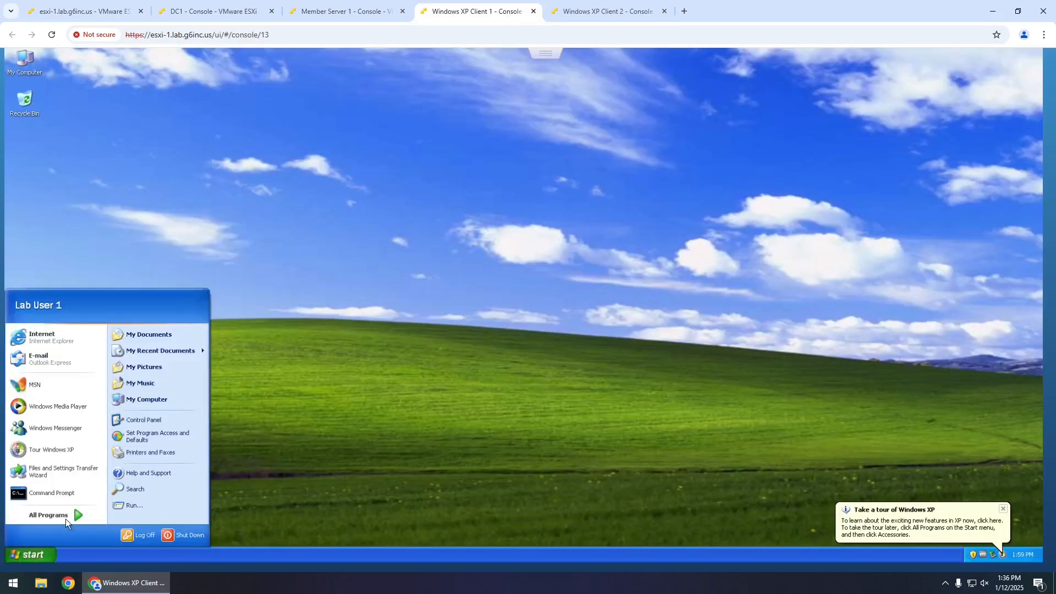
left_click(60, 494)
type("ping")
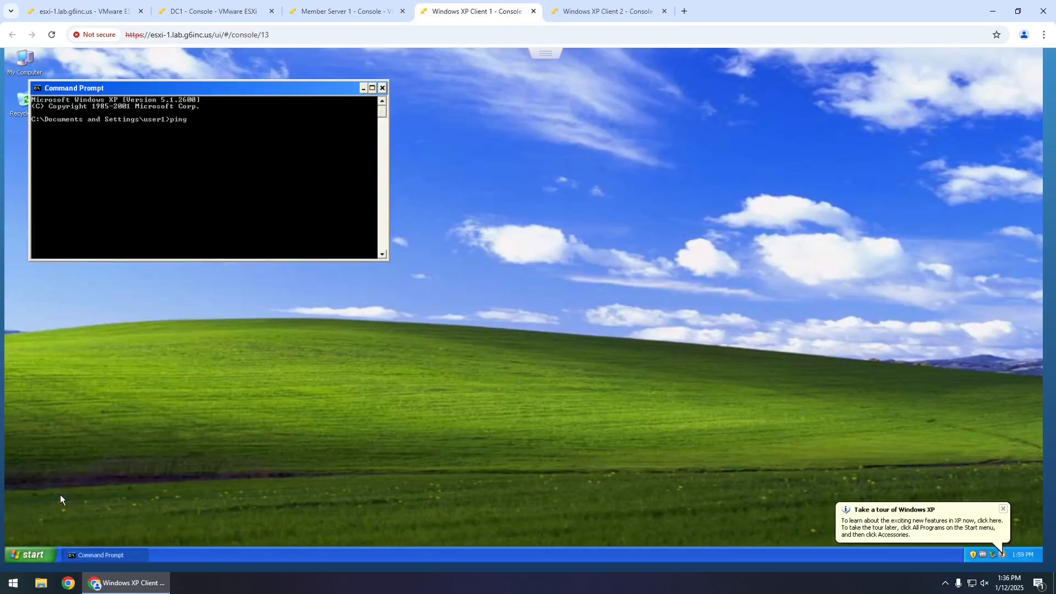
type(" client2")
key("Return")
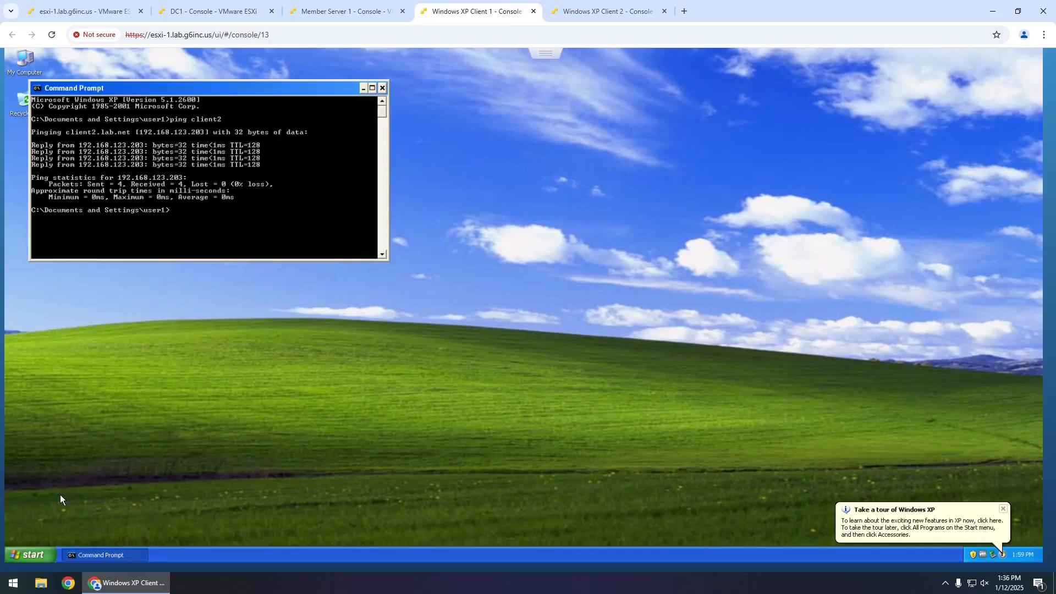
- Ping dc1 after correcting a mistyped dc12, then close the prompt and open Member Server 1
key("Up")
key("BackSpace")
key("BackSpace")
key("BackSpace")
key("BackSpace")
key("BackSpace")
key("BackSpace")
key("BackSpace")
type("dc12")
key("Return")
key("ctrl+c")
key("Up")
key("BackSpace")
key("Return")
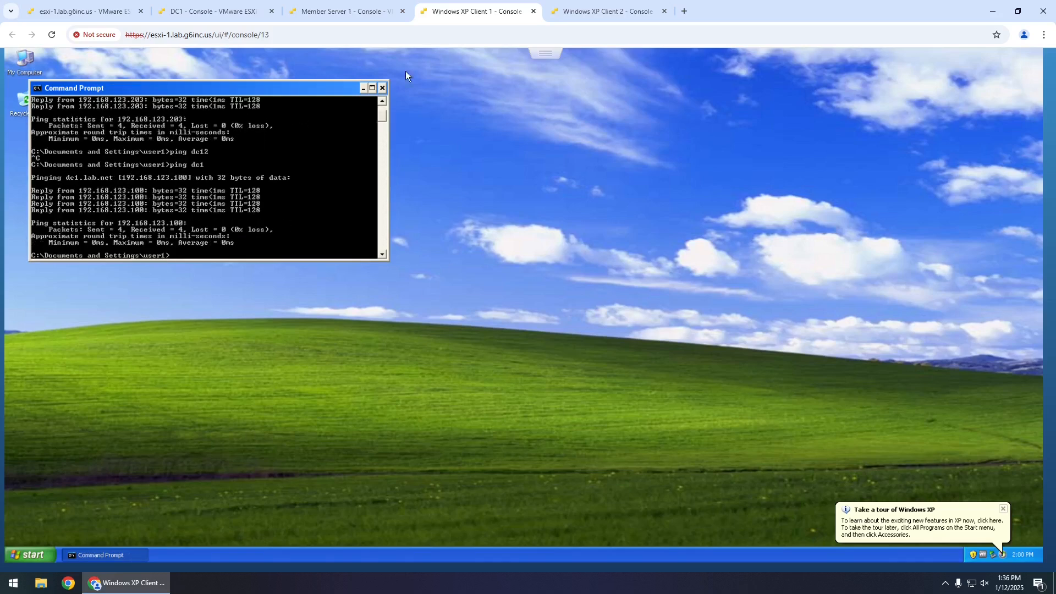
left_click(383, 87)
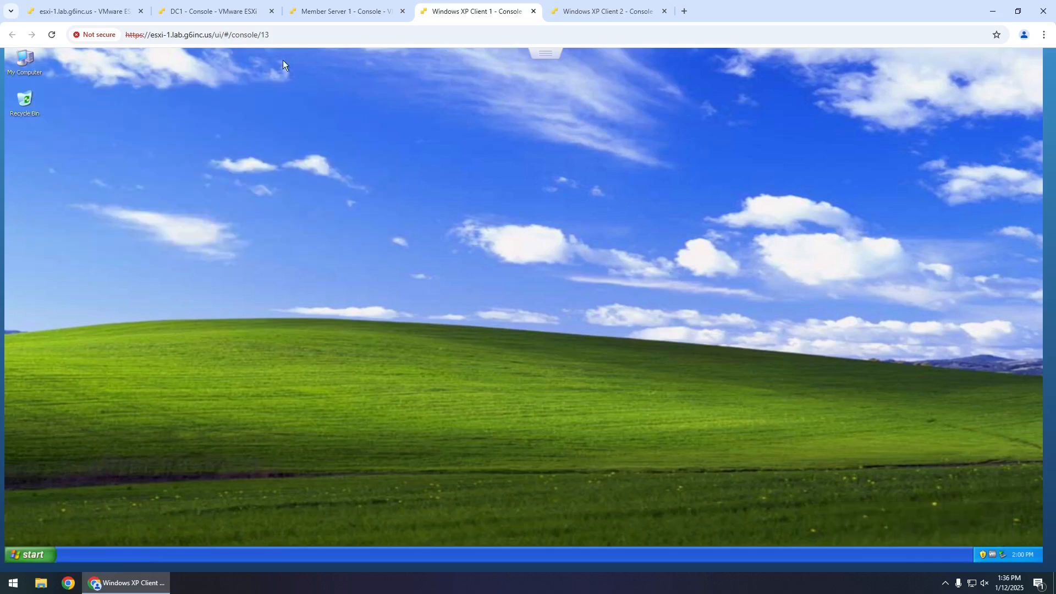
left_click(232, 15)
left_click(328, 16)
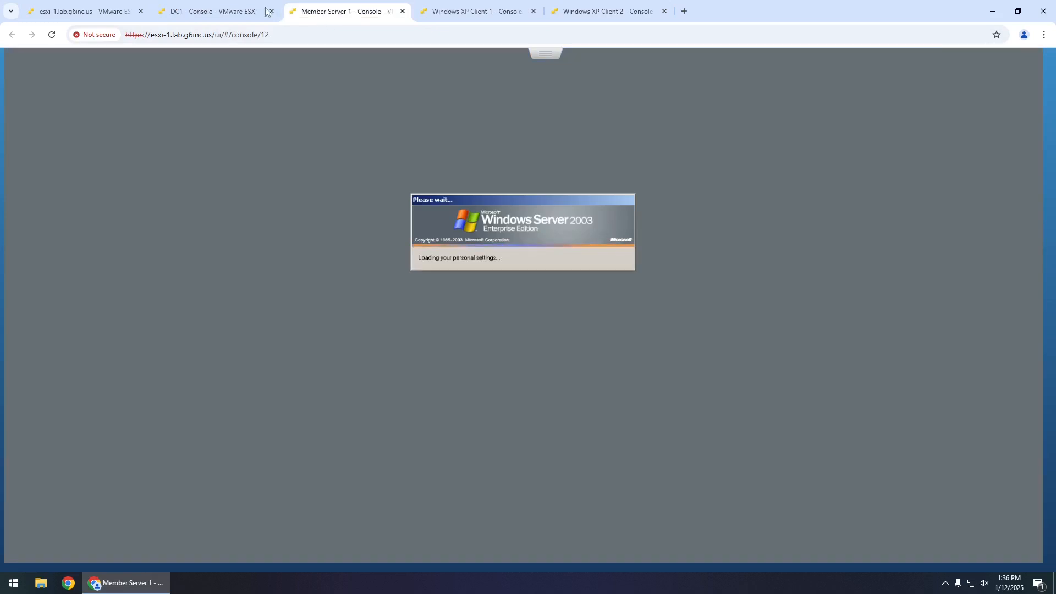
- Back on the ESXi host tab, refresh DC1's VM summary to pick up its lab.net host name
left_click(220, 12)
left_click(77, 15)
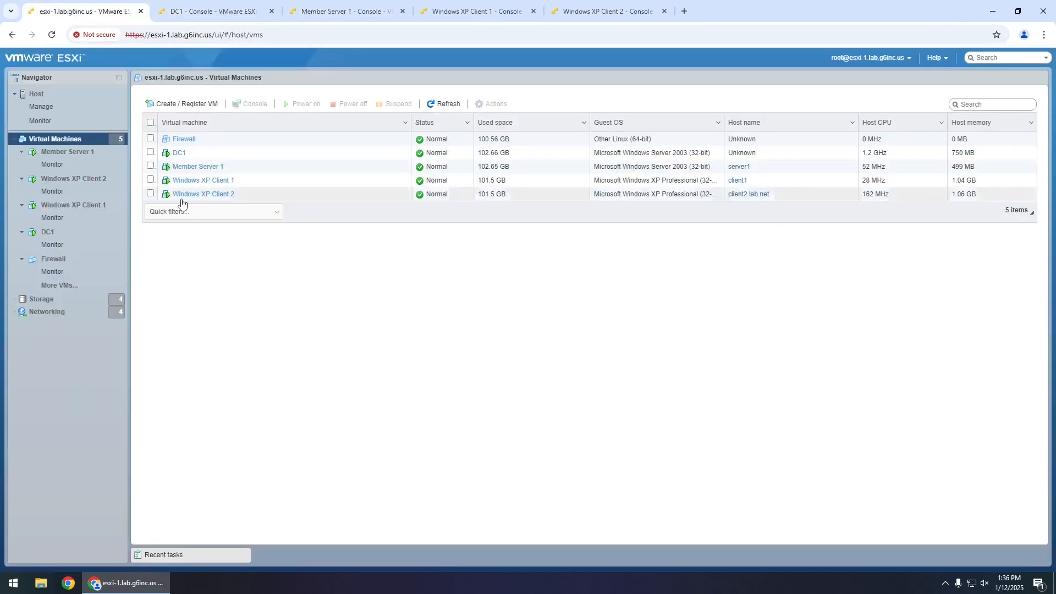
left_click(199, 181)
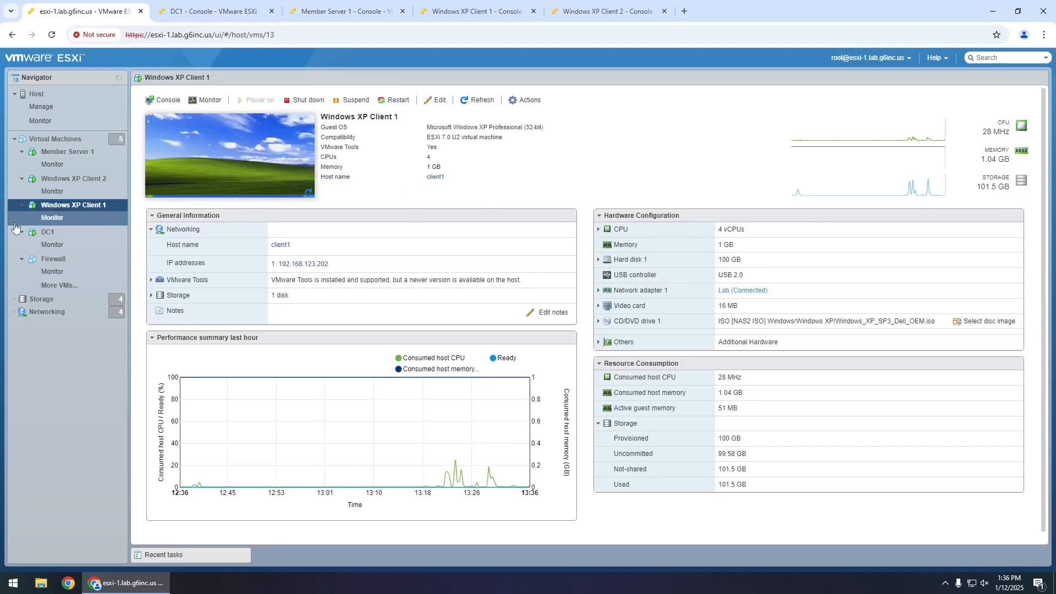
left_click(53, 238)
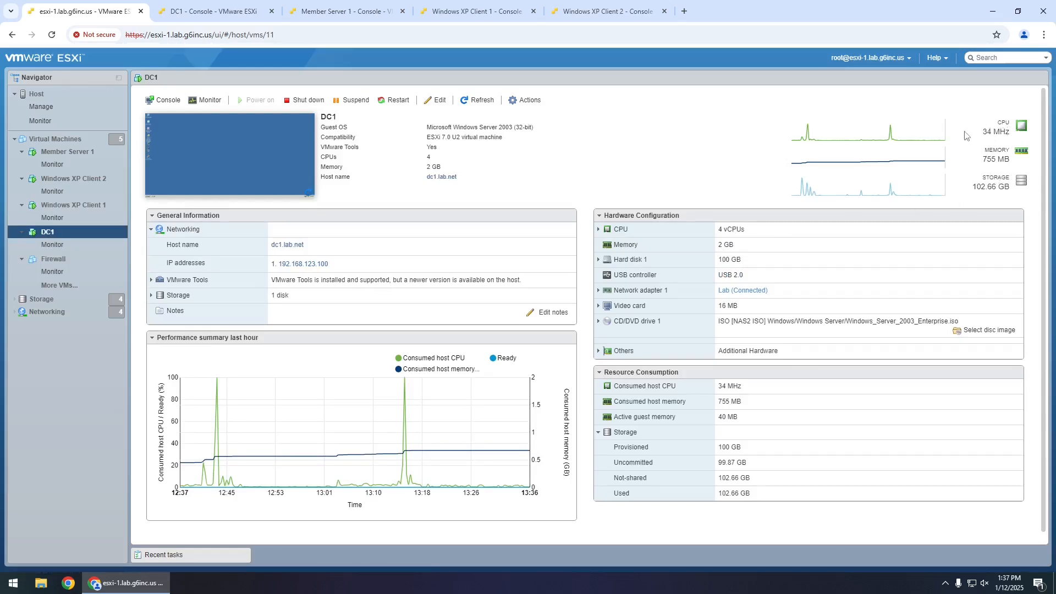
left_click(481, 101)
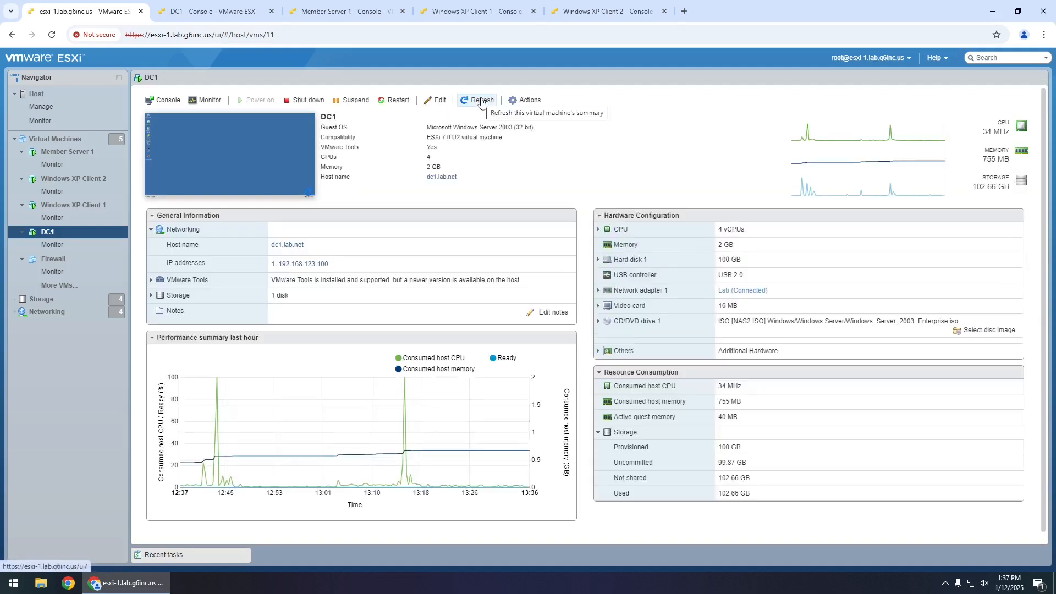
- Refresh Windows XP Client 1's summary to show client1.lab.net, then refresh the Virtual Machines list
left_click(77, 206)
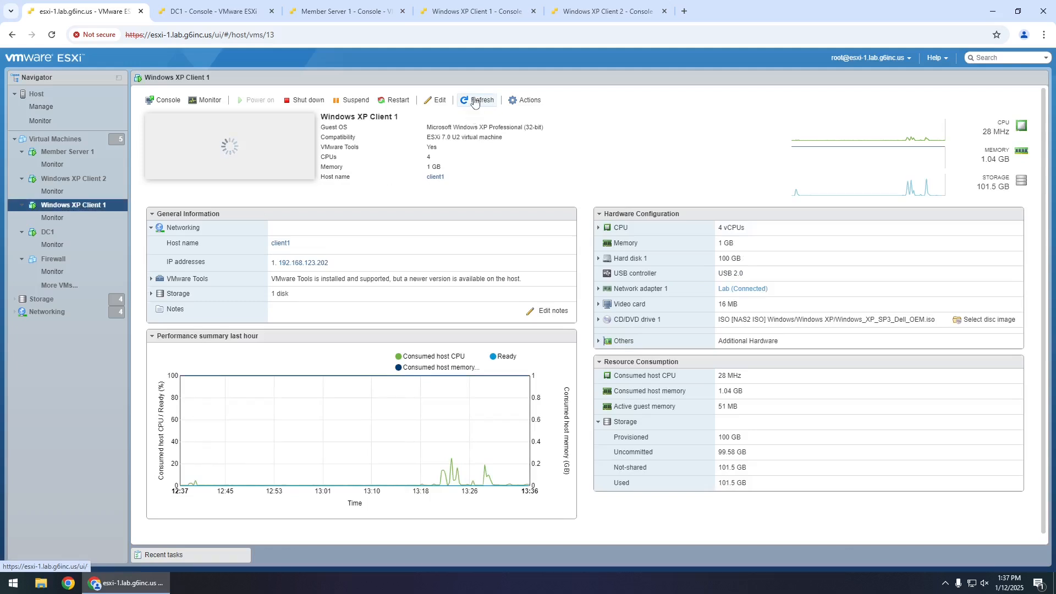
left_click(474, 101)
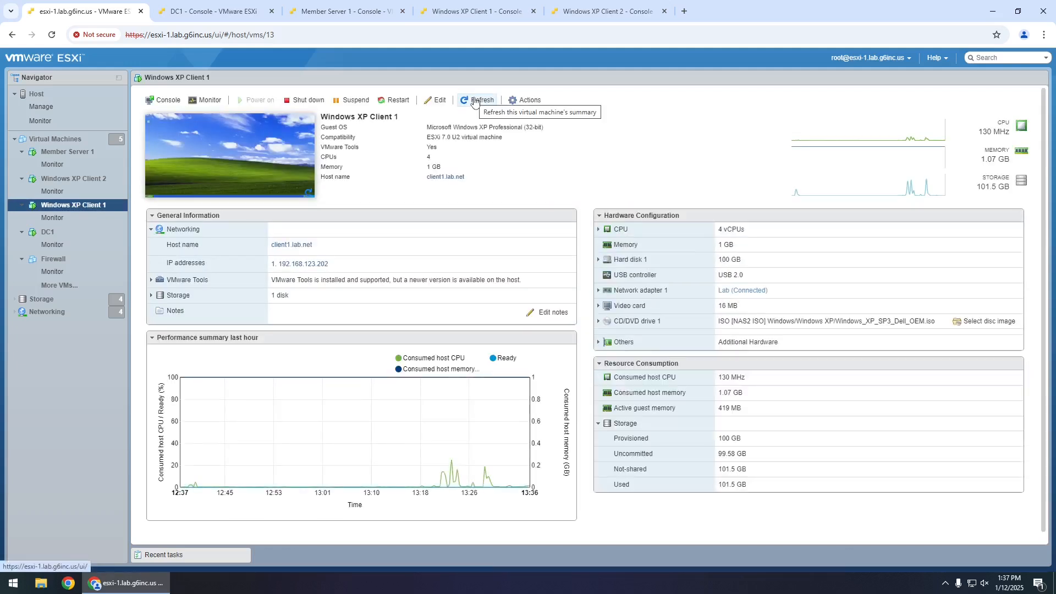
left_click(475, 102)
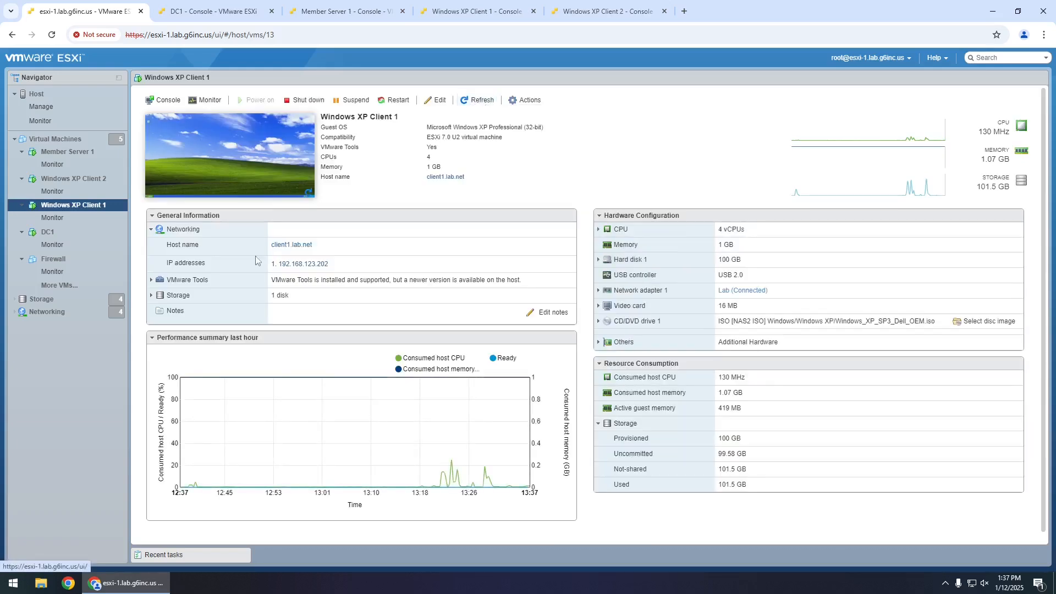
left_click(55, 139)
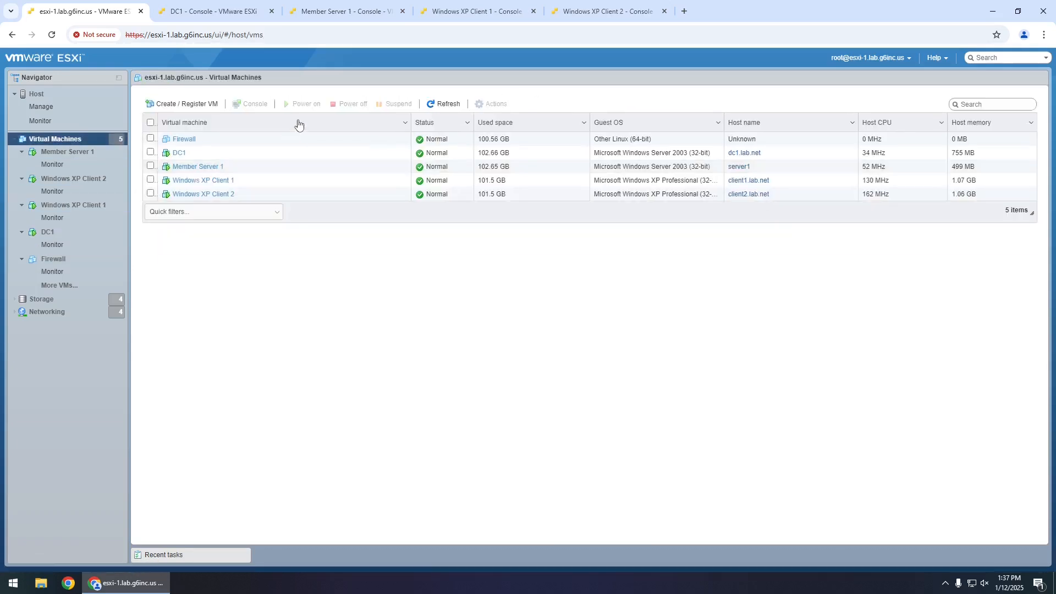
left_click(440, 104)
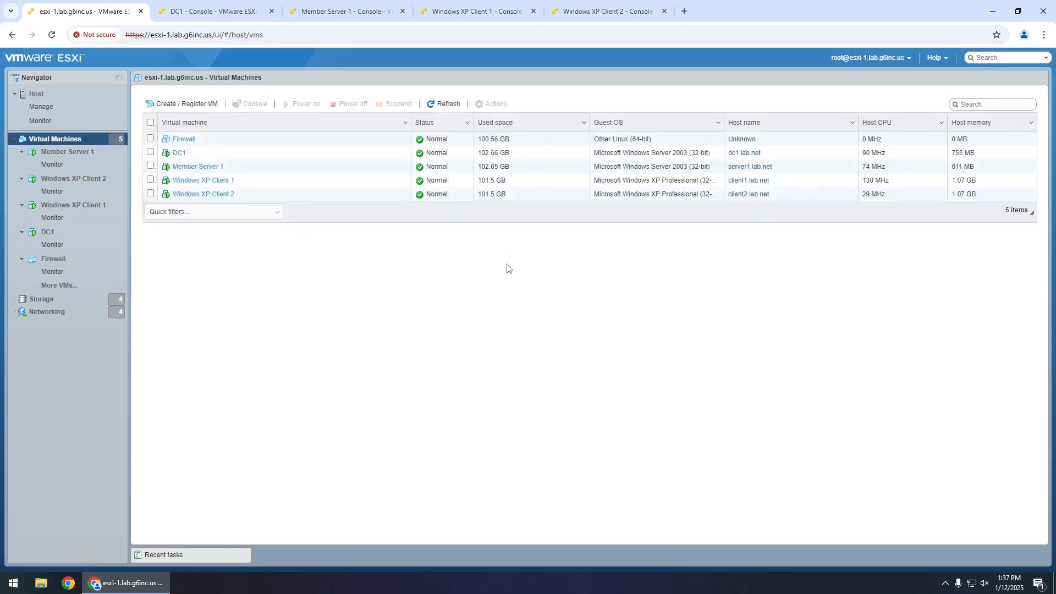